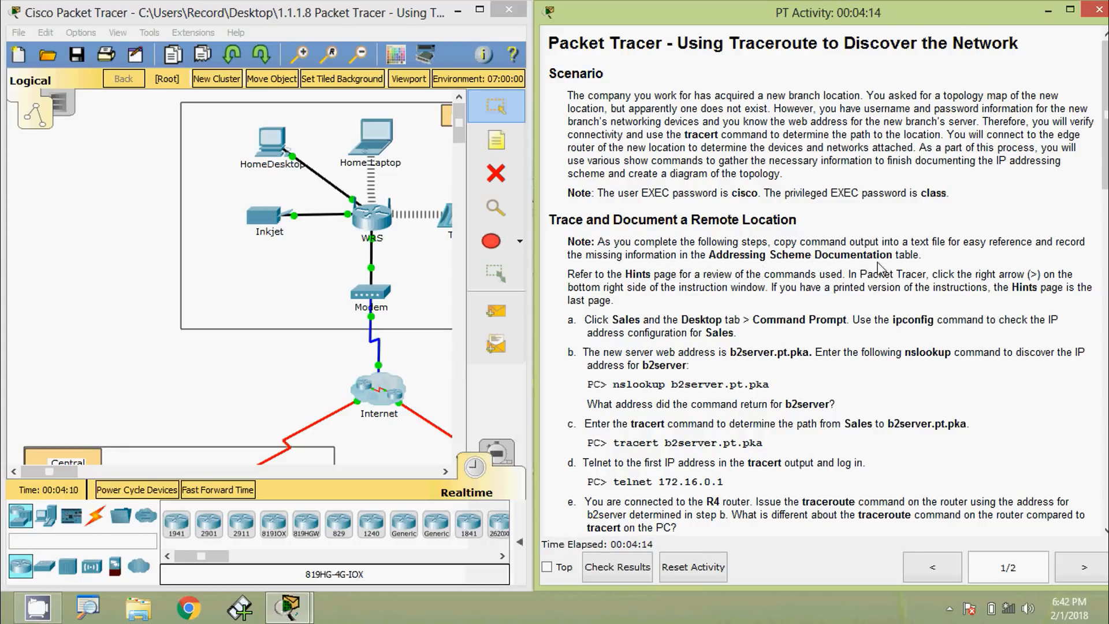
# Review the activity instructions, the Addressing Scheme Documentation table and the Hints command summary page
pyautogui.scroll(-15, 1070, 460)
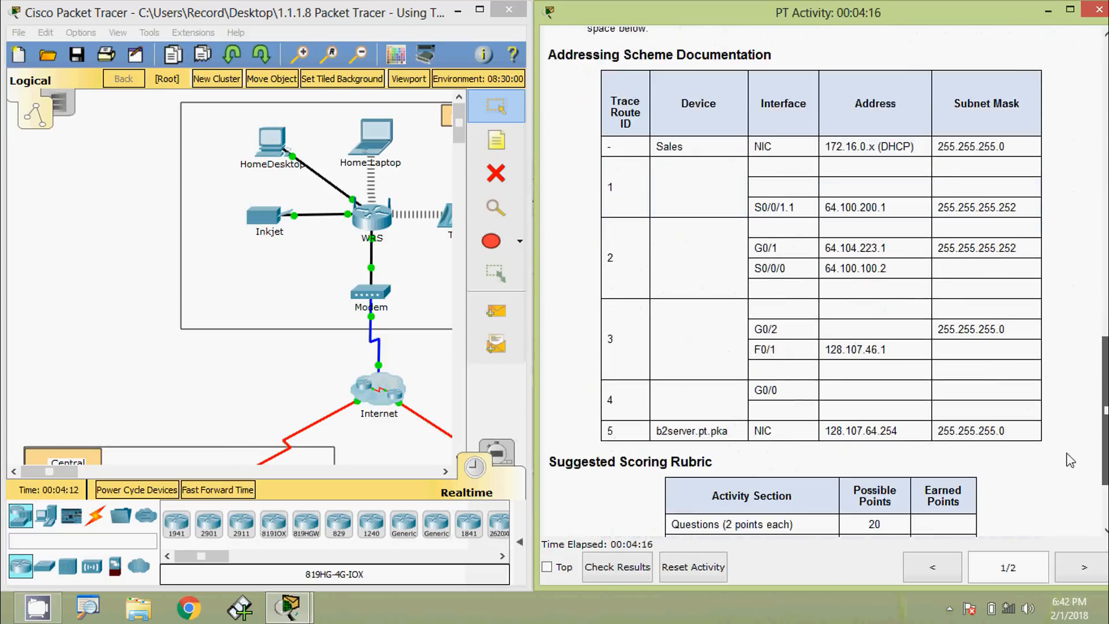
pyautogui.scroll(1, 1070, 460)
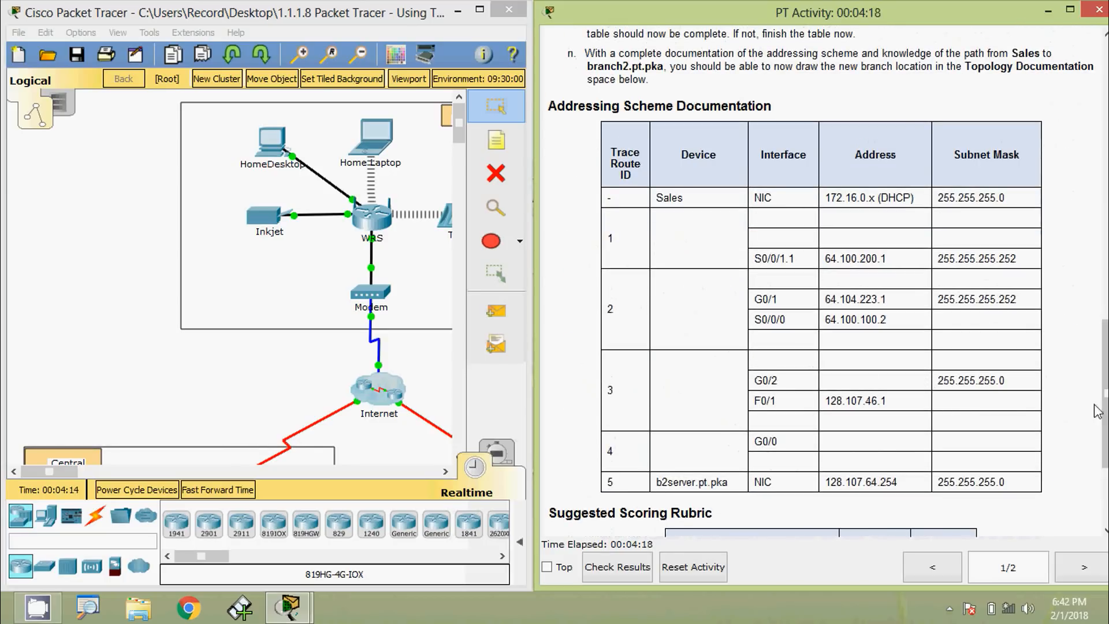
pyautogui.moveTo(1104, 411); pyautogui.dragTo(1104, 174)
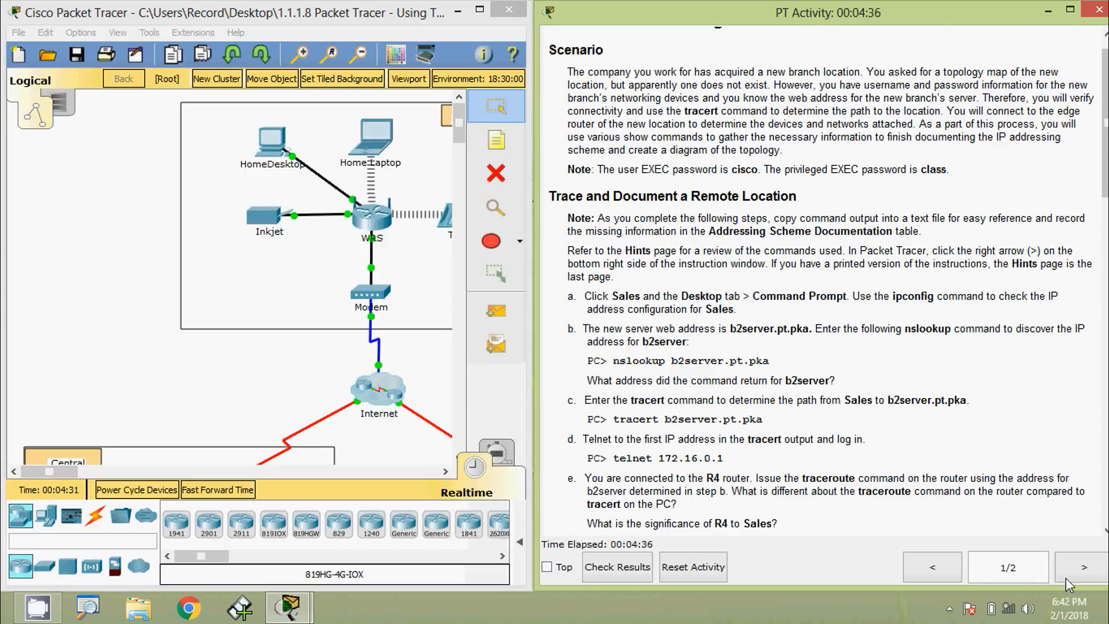
pyautogui.click(1084, 577)
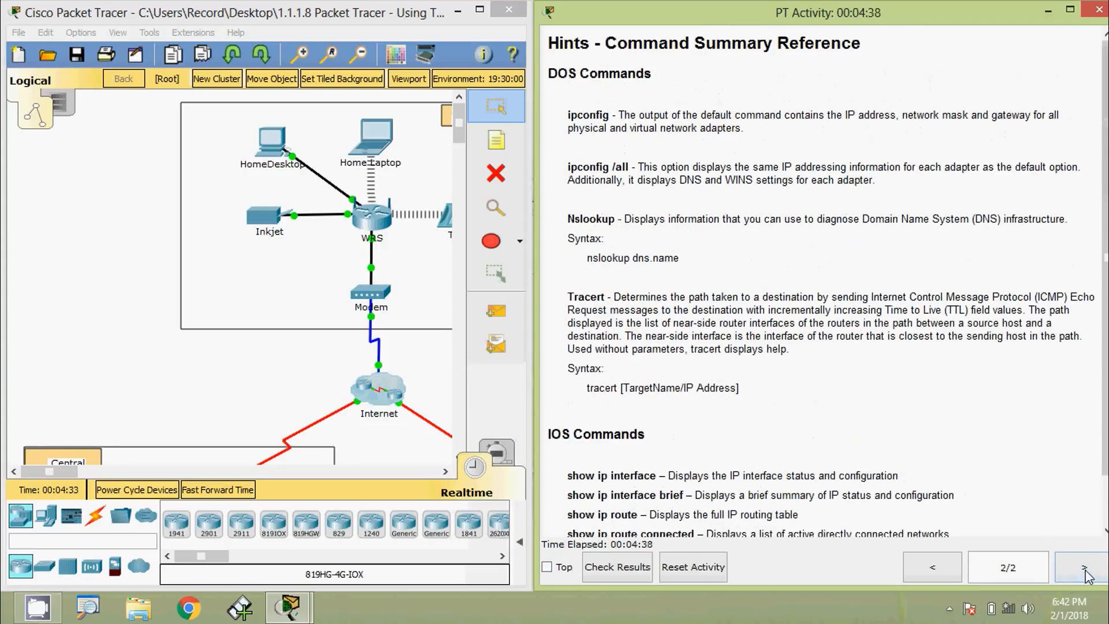
pyautogui.scroll(-1, 776, 375)
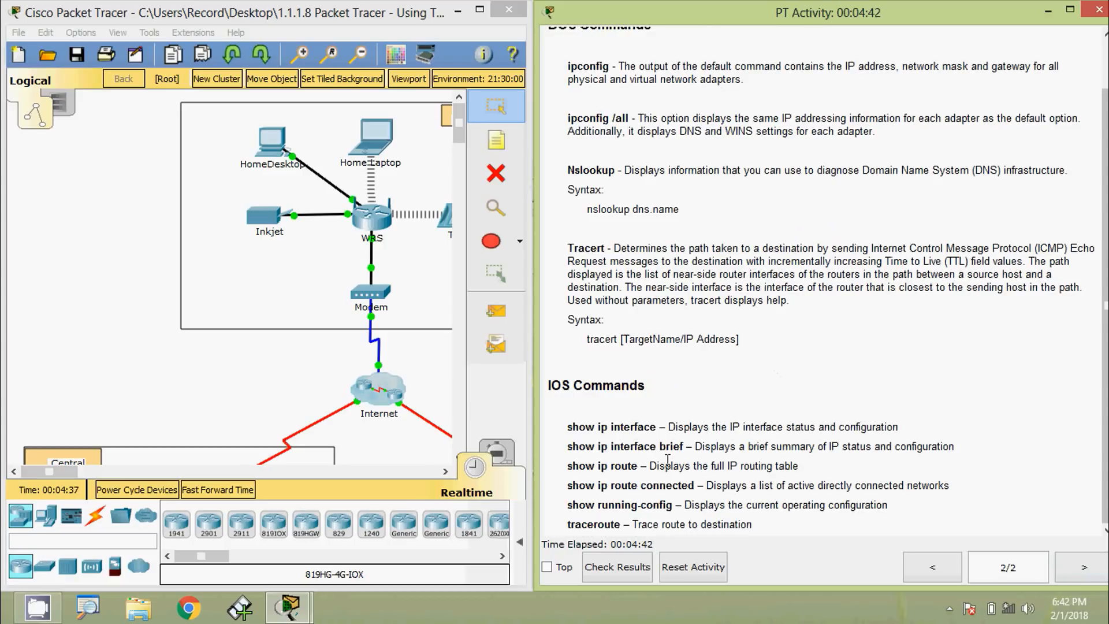
pyautogui.scroll(1, 701, 393)
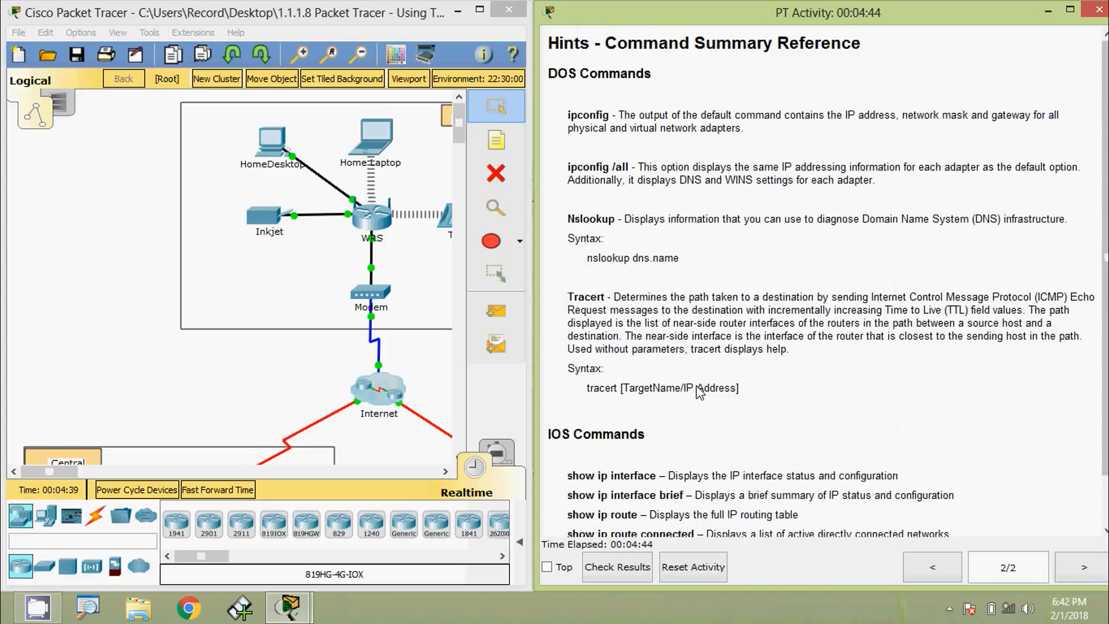
pyautogui.click(932, 567)
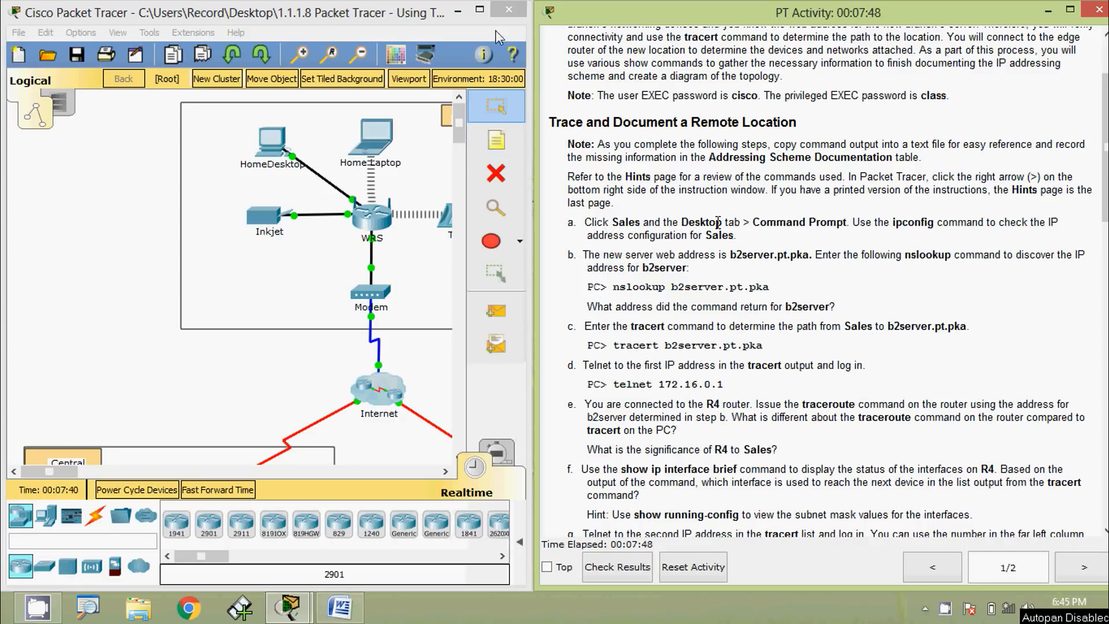
# Open the Command Prompt on the Sales PC in the Branch network and run ipconfig
pyautogui.click(479, 9)
pyautogui.scroll(-5, 564, 311)
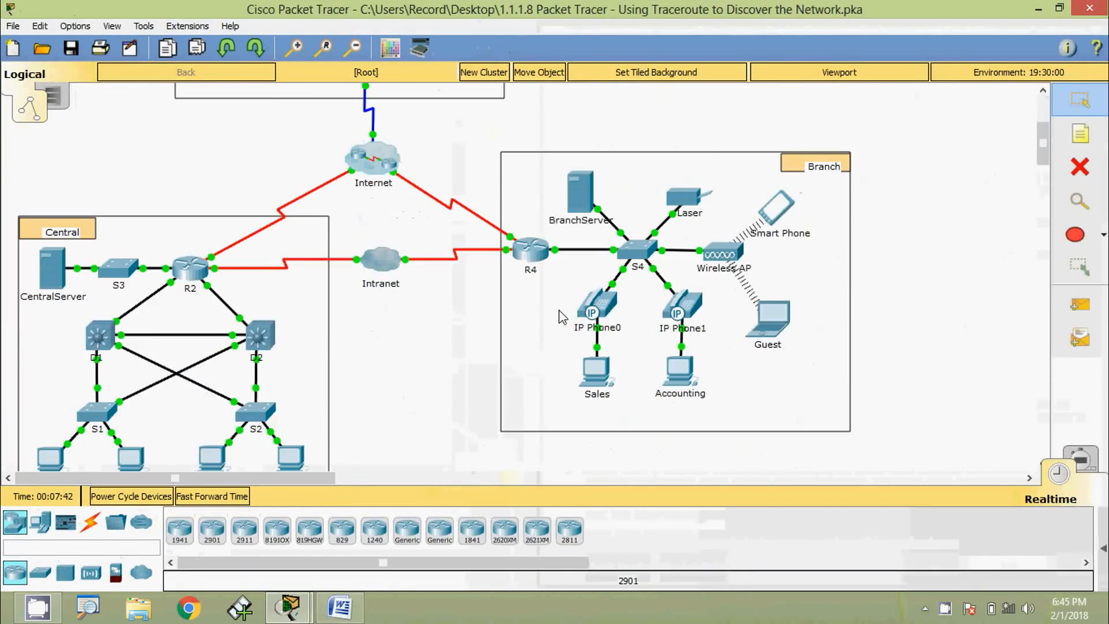
pyautogui.scroll(1, 607, 370)
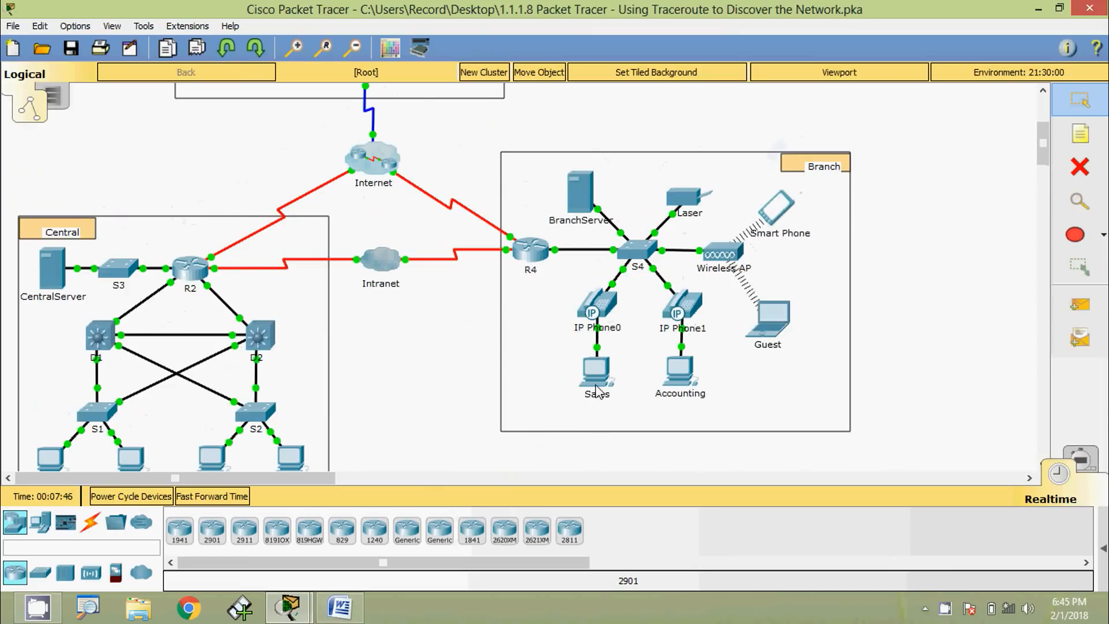
pyautogui.click(595, 364)
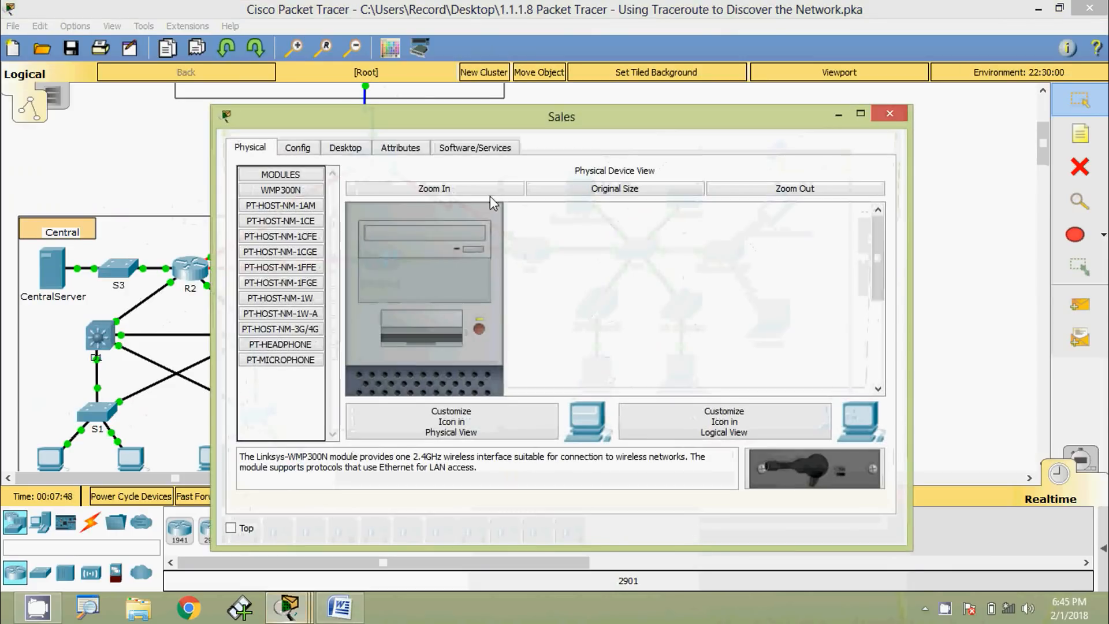
pyautogui.click(359, 152)
pyautogui.click(689, 209)
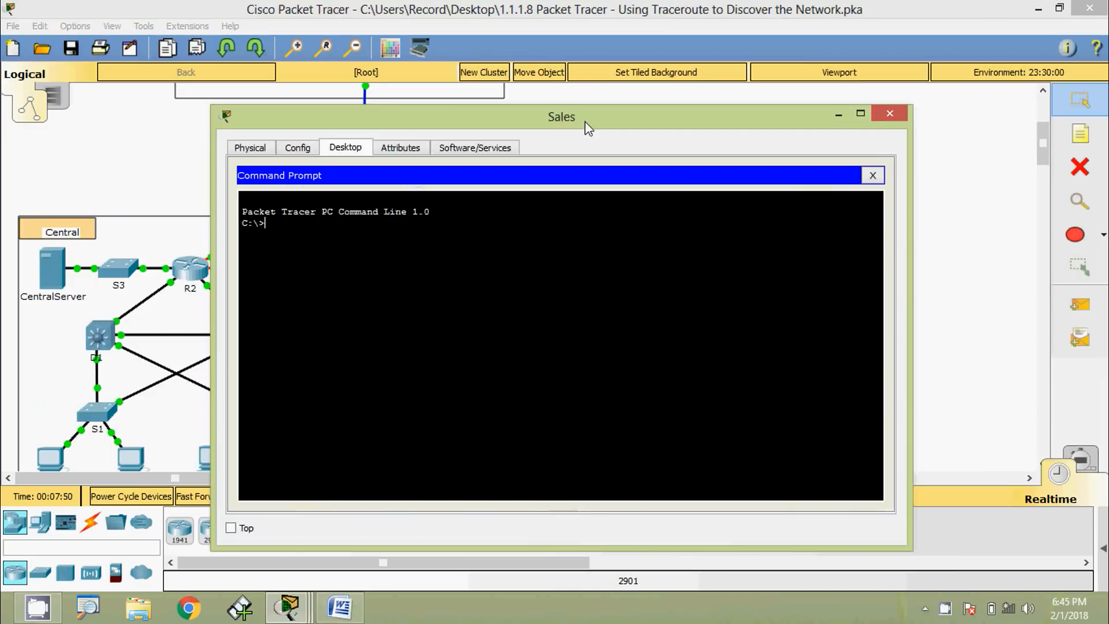
pyautogui.moveTo(550, 114); pyautogui.dragTo(671, 119)
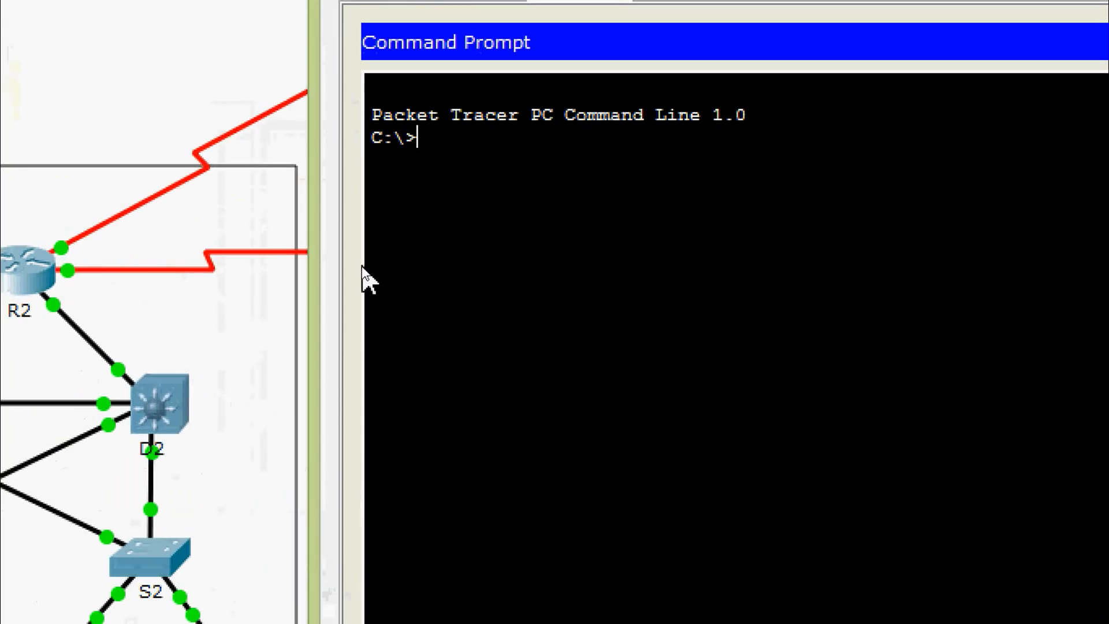
pyautogui.write('ipconfig')
pyautogui.press('Return')
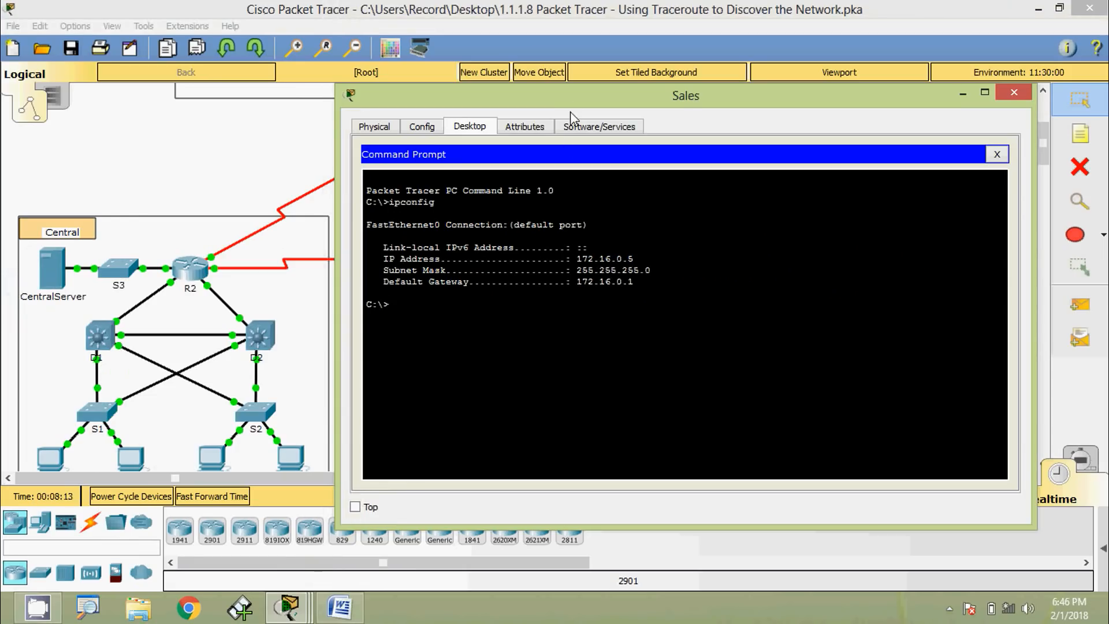
# Check in the Branch topology which R4 interface connects to S4, and compare it with the Sales PC's default gateway
pyautogui.moveTo(598, 101); pyautogui.dragTo(699, 93)
pyautogui.click(279, 145)
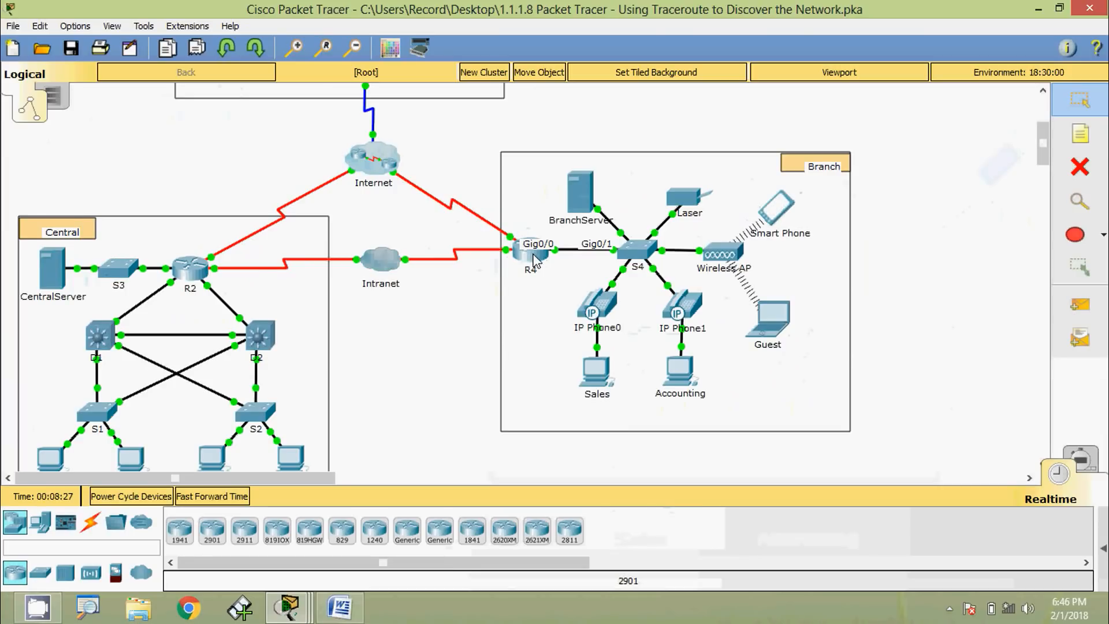
pyautogui.hotkey('alt', 'Tab')
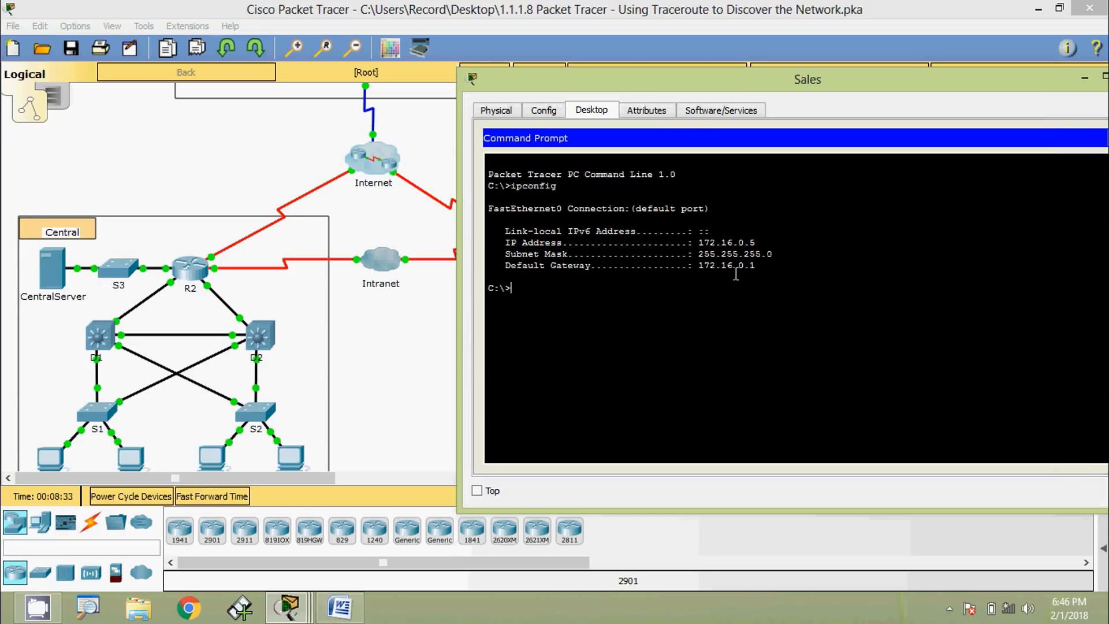
# Switch to the Word addressing table and set the Sales NIC address to 172.16.0.5, removing the DHCP note
pyautogui.hotkey('alt', 'Tab')
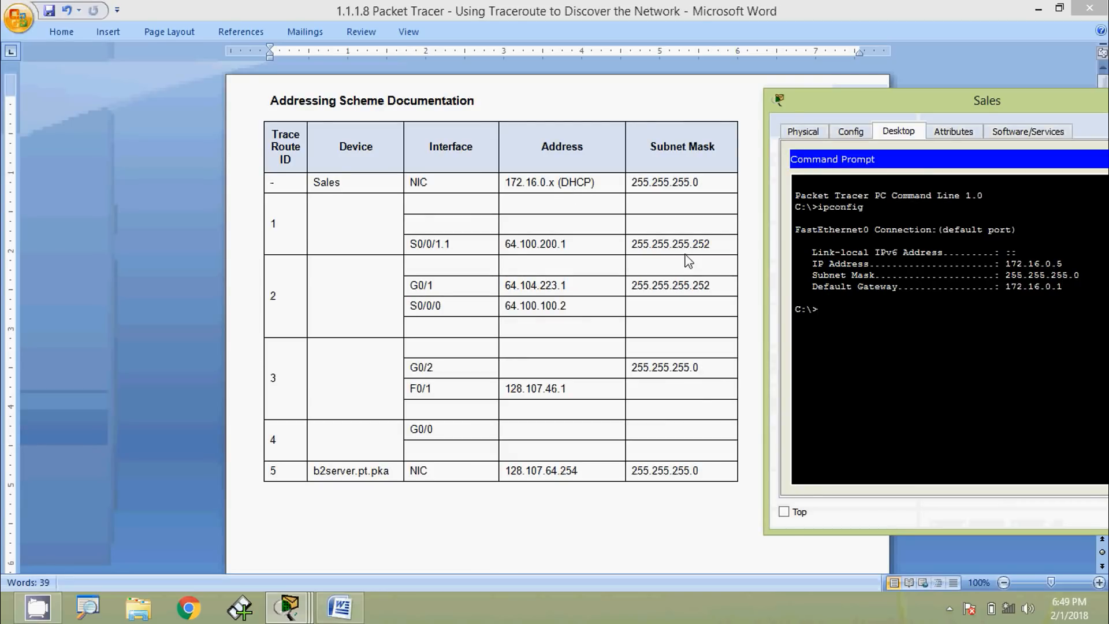
pyautogui.click(546, 188)
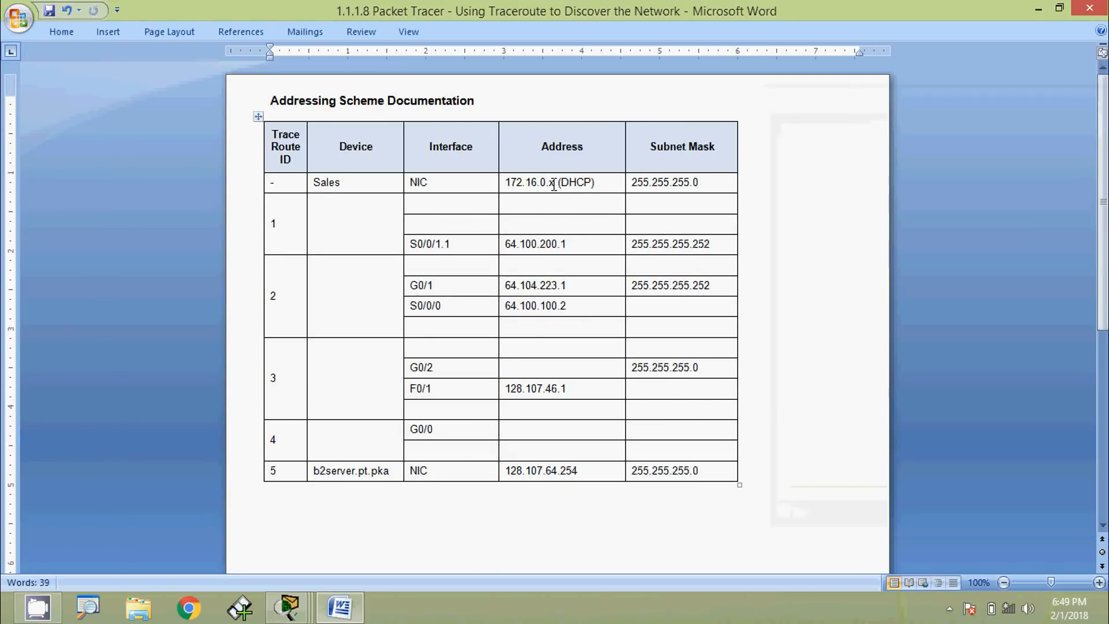
pyautogui.click(553, 183)
pyautogui.press('BackSpace')
pyautogui.write('5')
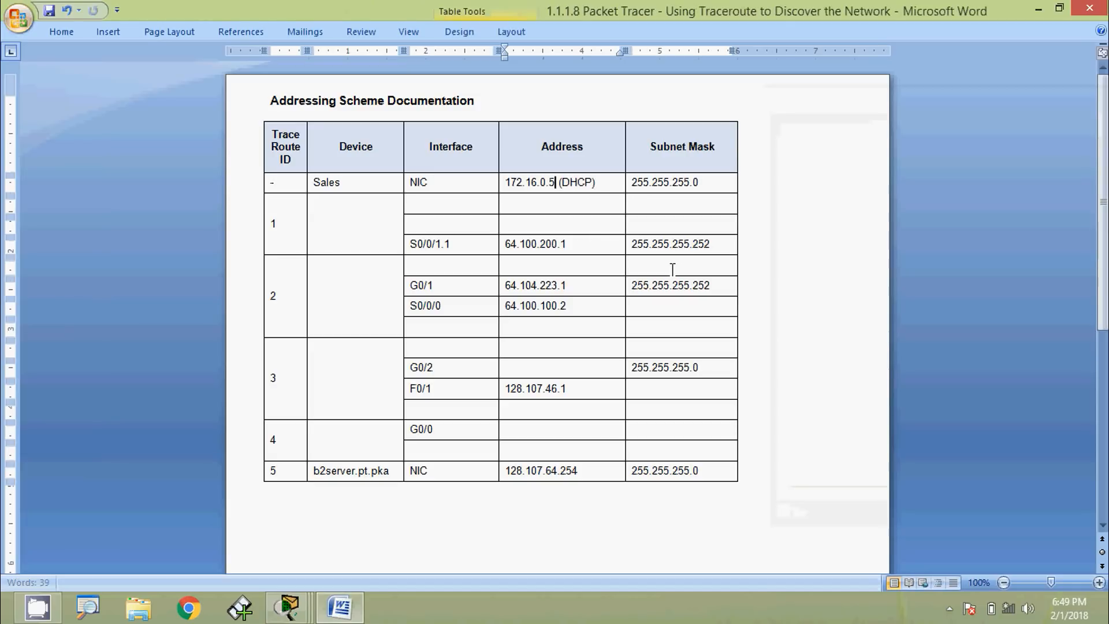
pyautogui.click(600, 179)
pyautogui.press('BackSpace')
pyautogui.press('BackSpace')
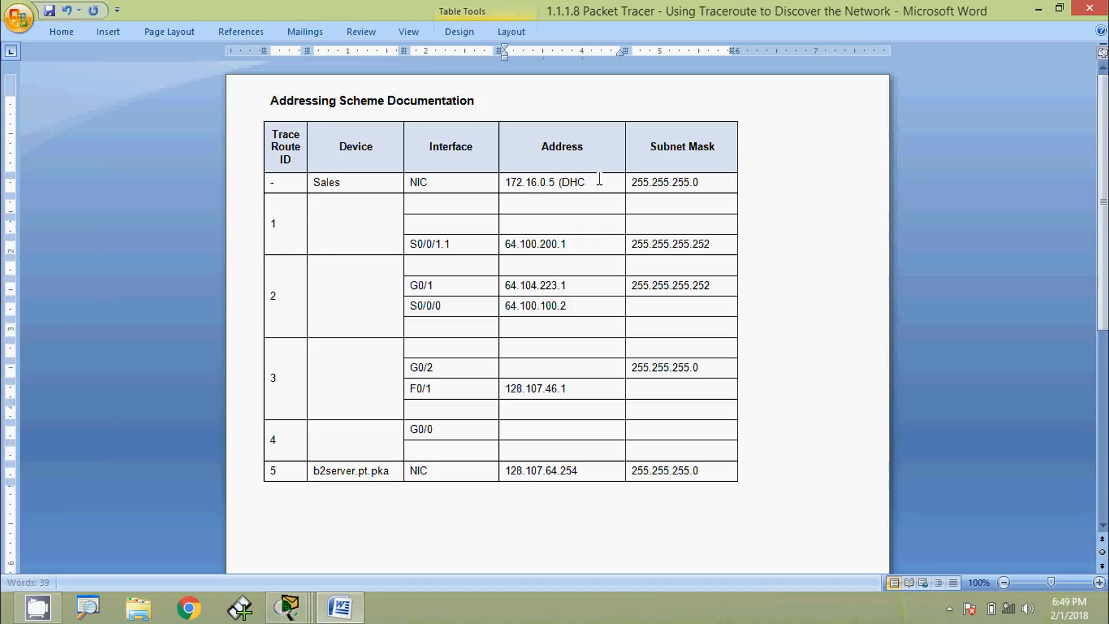
pyautogui.press('BackSpace')
pyautogui.press('BackSpace')
pyautogui.press('BackSpace')
pyautogui.press('BackSpace')
pyautogui.press('BackSpace')
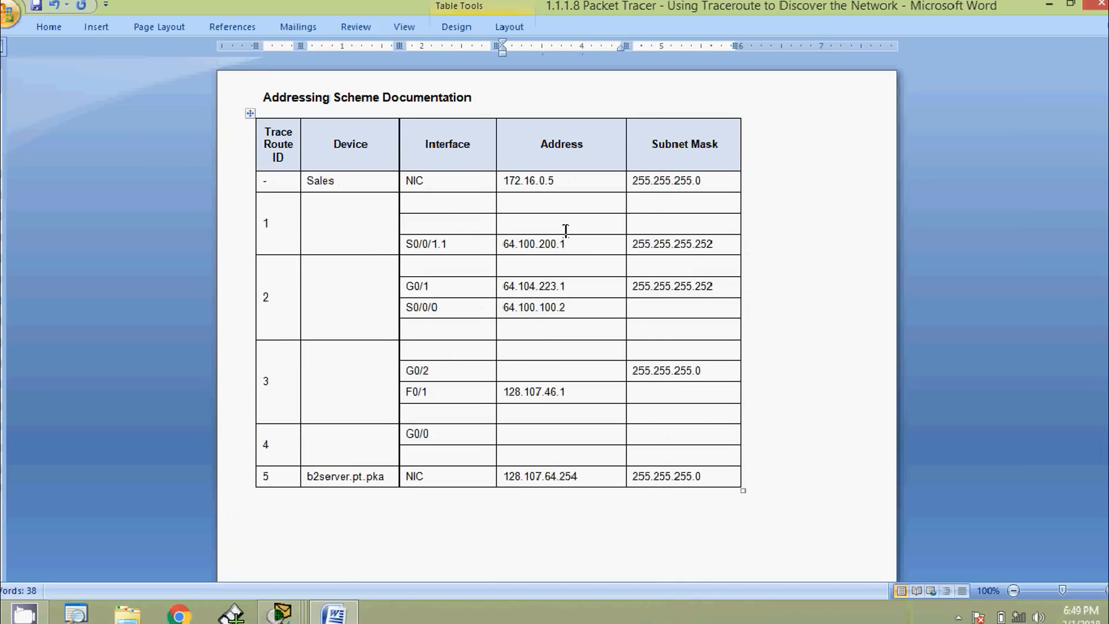
# Enter R4 as the device for trace route ID 1 and G 0/0 as its first interface
pyautogui.click(368, 236)
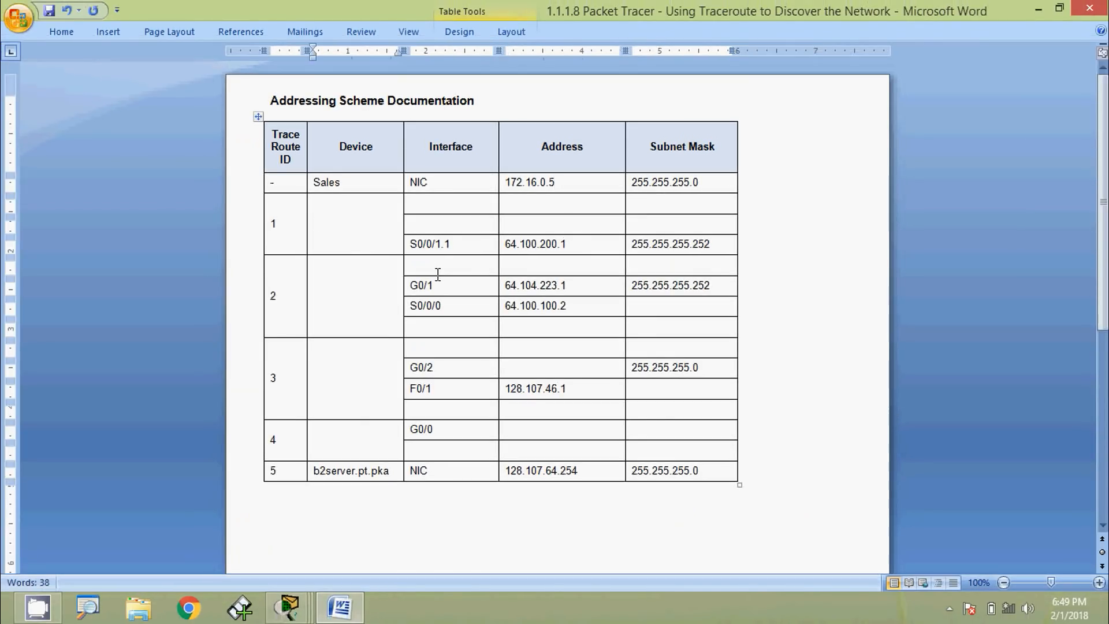
pyautogui.write('R4')
pyautogui.hotkey('alt', 'Tab')
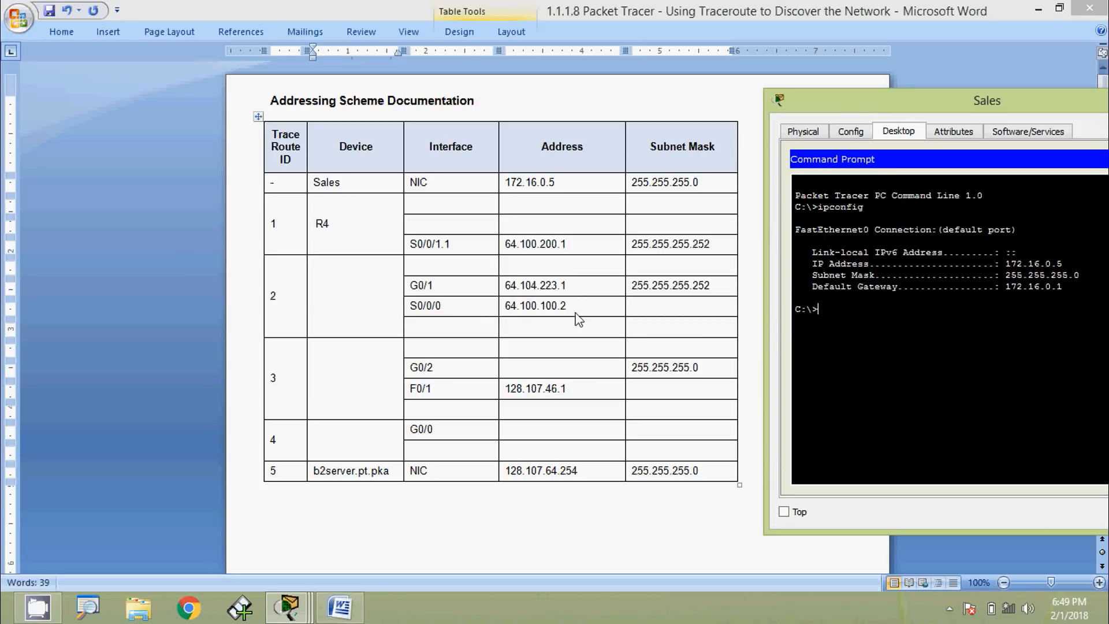
pyautogui.click(448, 206)
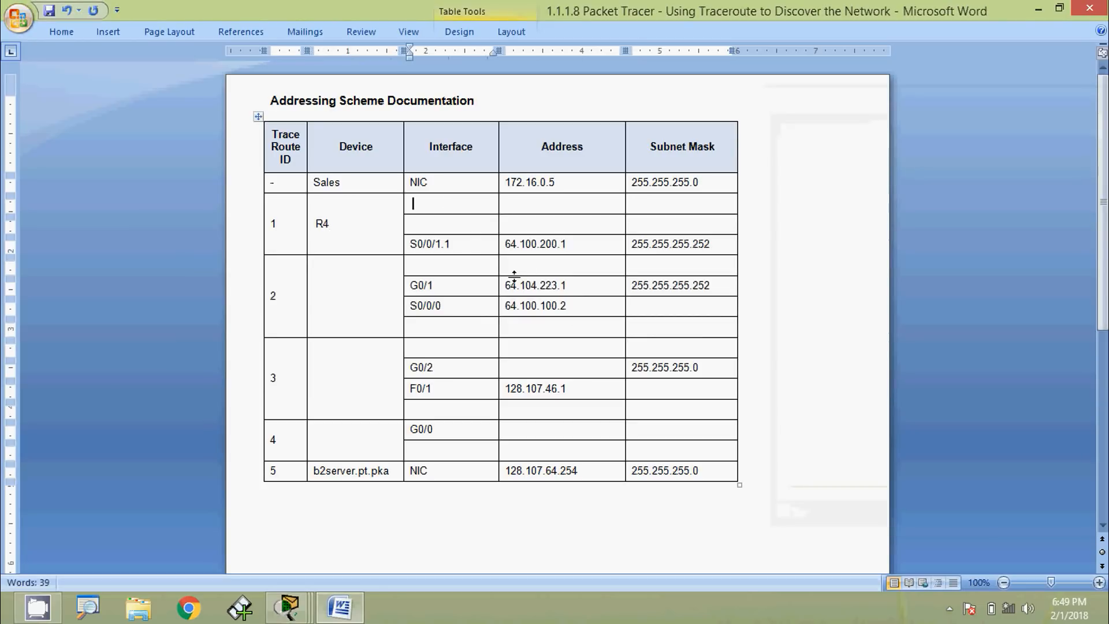
pyautogui.write('G')
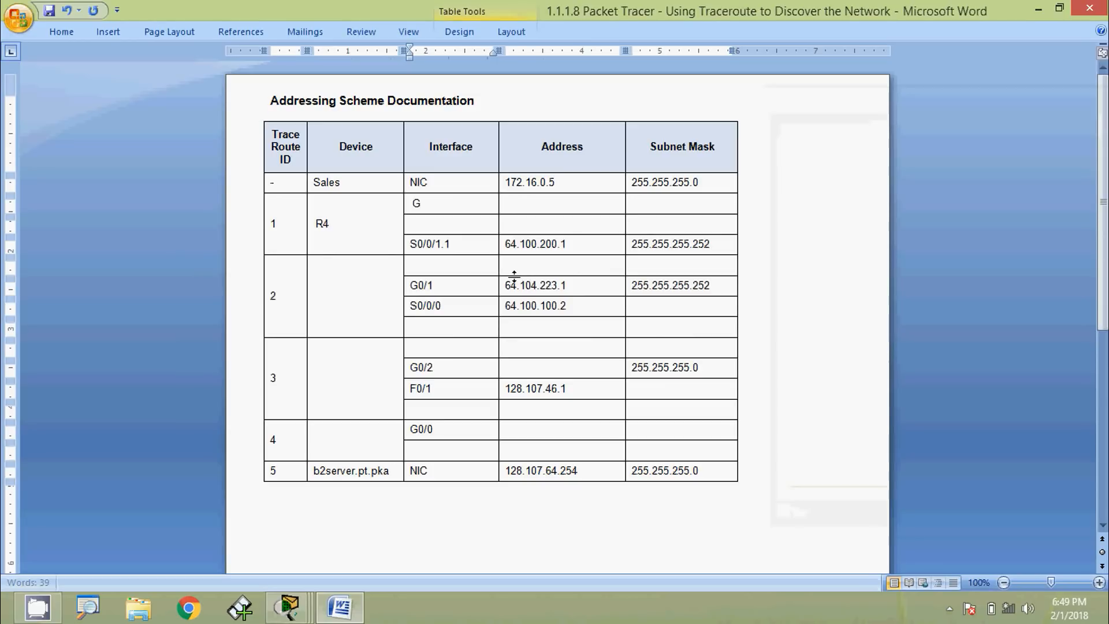
pyautogui.write(' 0/0')
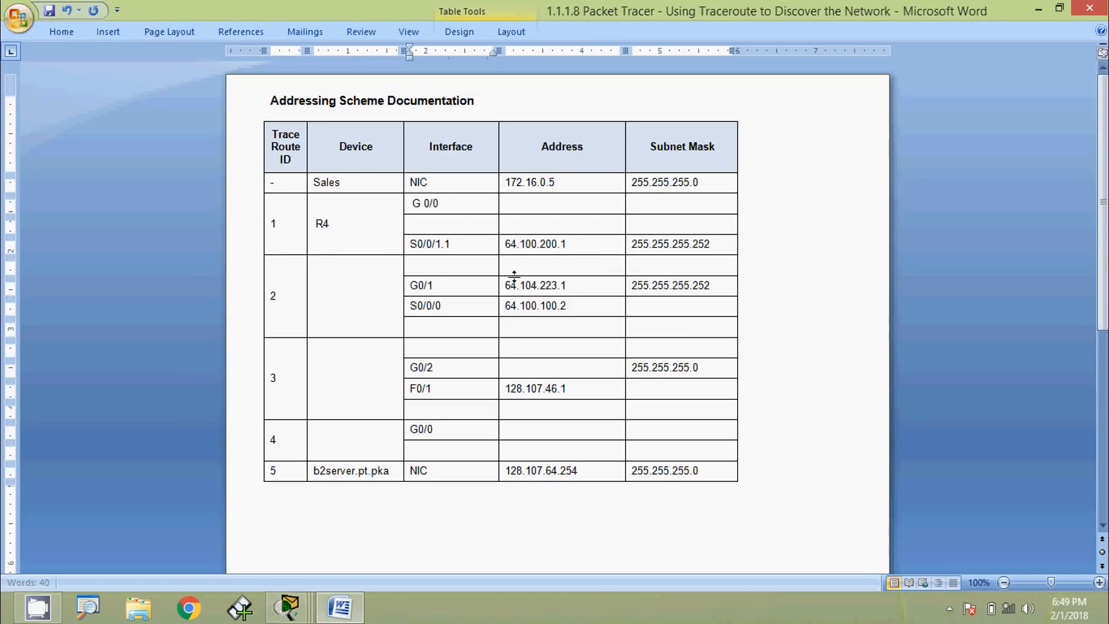
# Copy the default gateway 172.16.0.1 from the Sales Command Prompt into the address cell of R4's G 0/0 interface
pyautogui.click(540, 203)
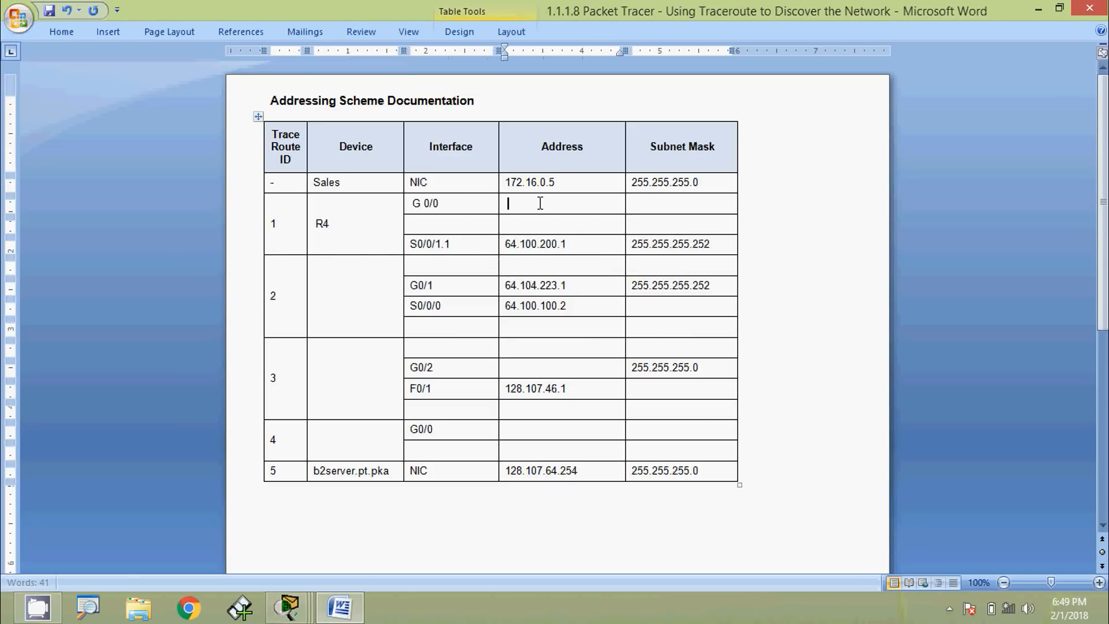
pyautogui.hotkey('alt', 'Tab')
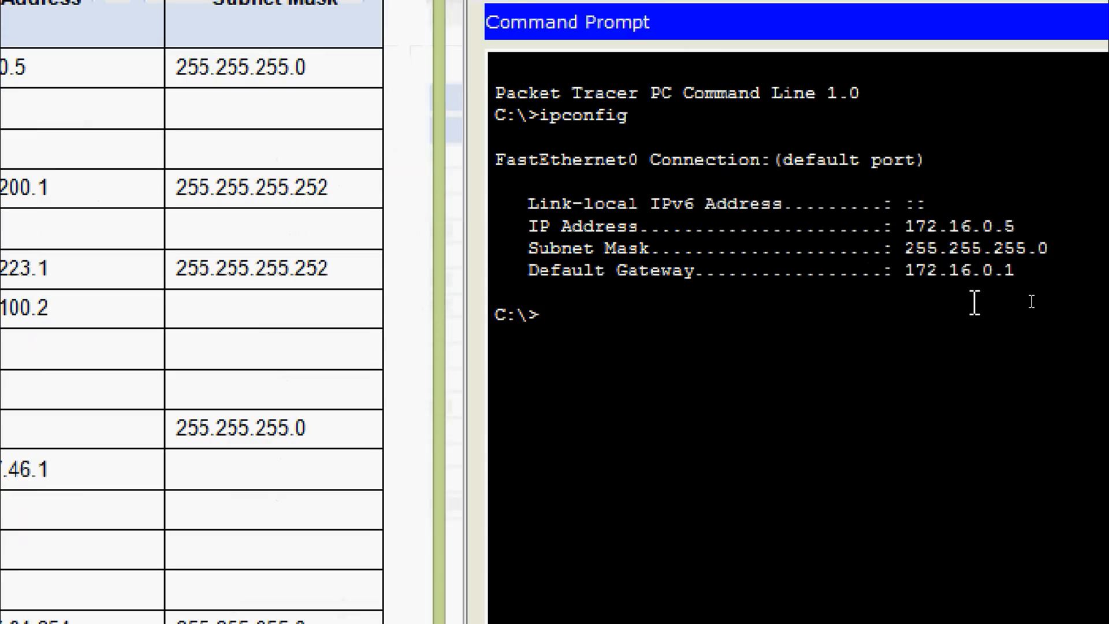
pyautogui.moveTo(1005, 287); pyautogui.dragTo(1037, 282)
pyautogui.rightClick(994, 270)
pyautogui.click(1045, 290)
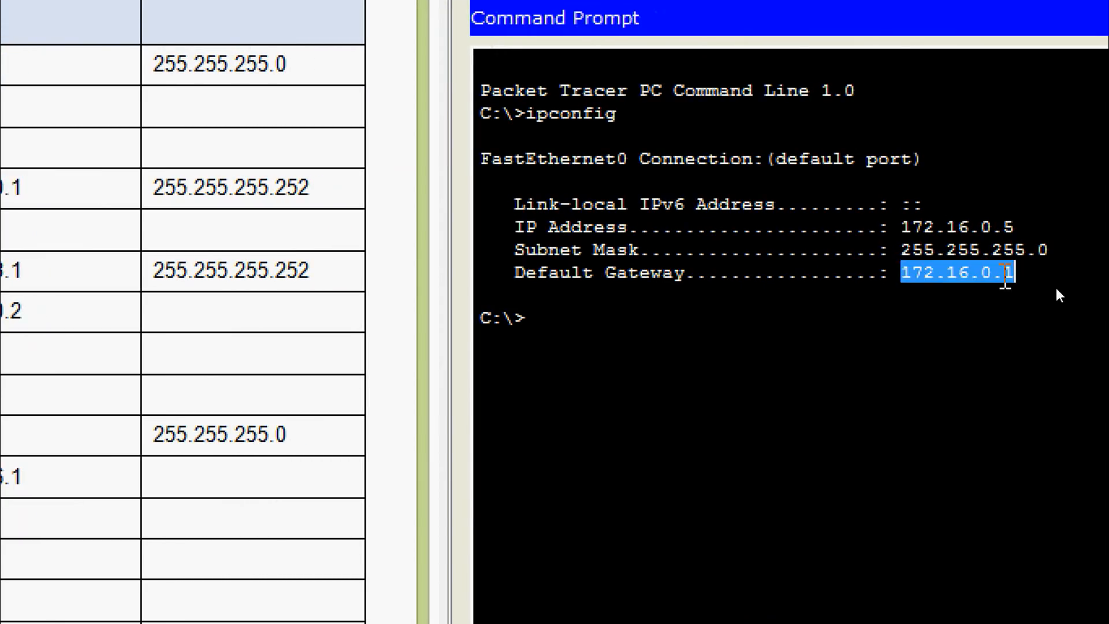
pyautogui.click(546, 203)
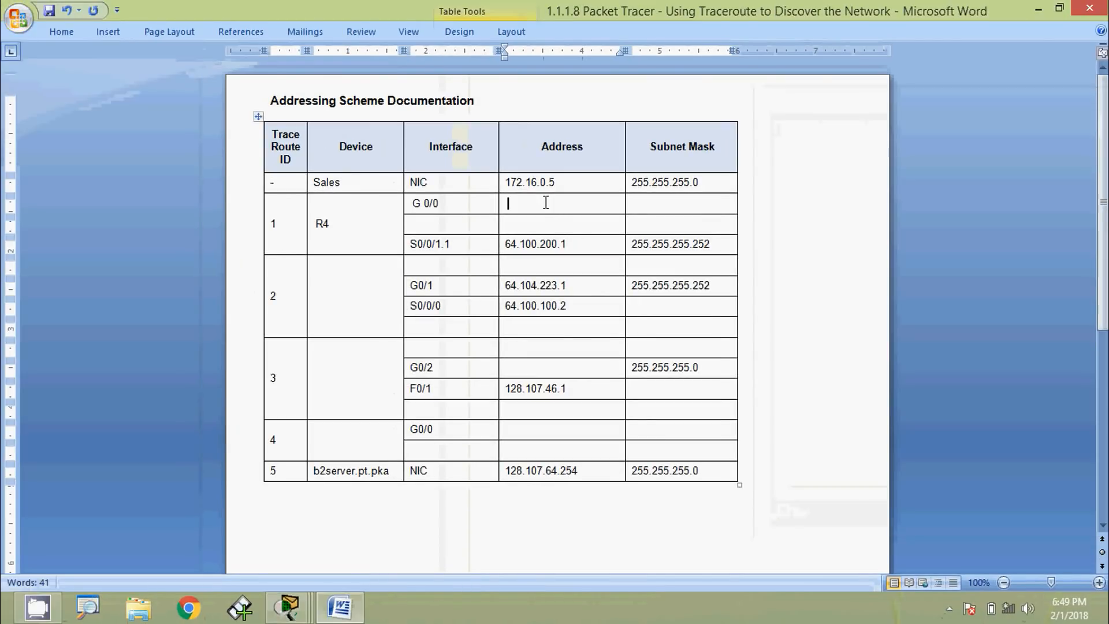
pyautogui.rightClick(546, 202)
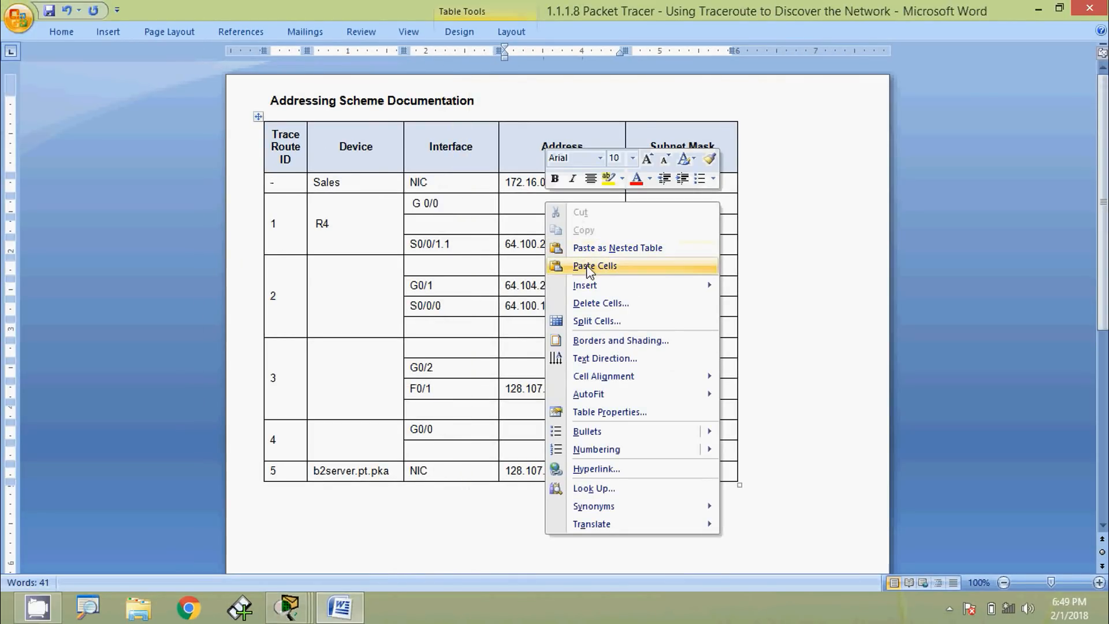
pyautogui.click(514, 211)
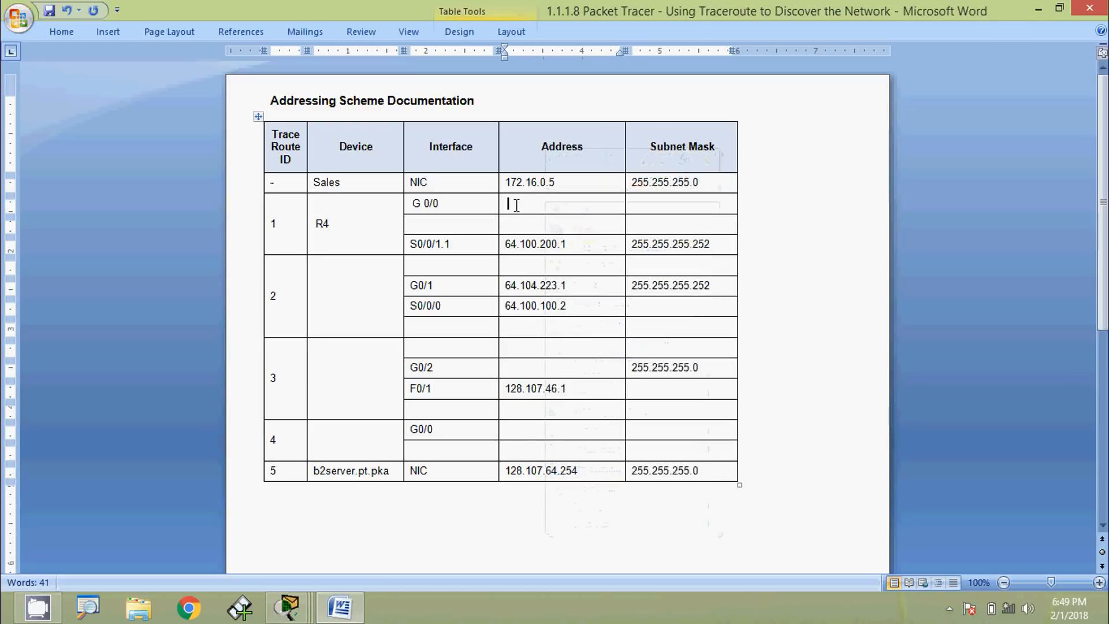
pyautogui.hotkey('ctrl', 'v')
pyautogui.press('Tab')
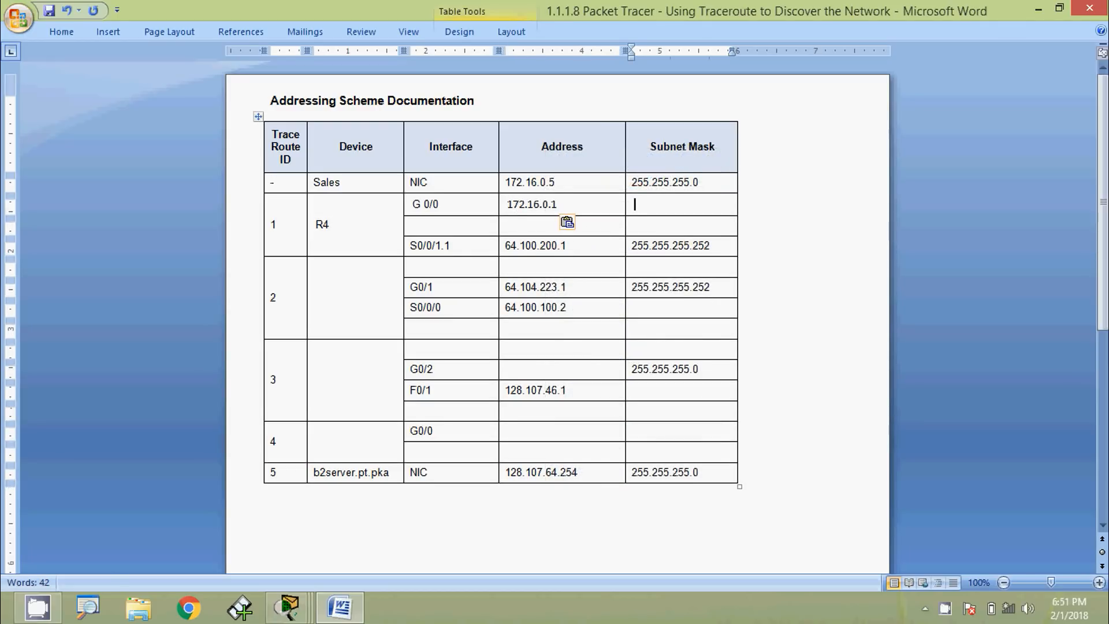
# Switch from Word to Packet Tracer and open the Command Prompt on the Sales PC
pyautogui.press('alt')
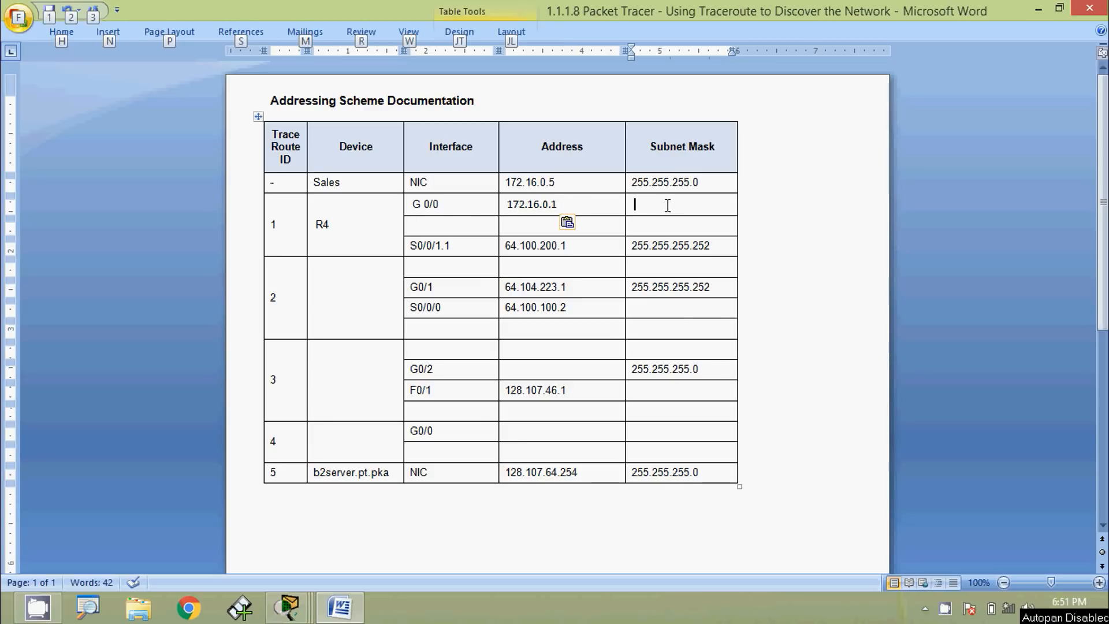
pyautogui.hotkey('alt', 'Tab')
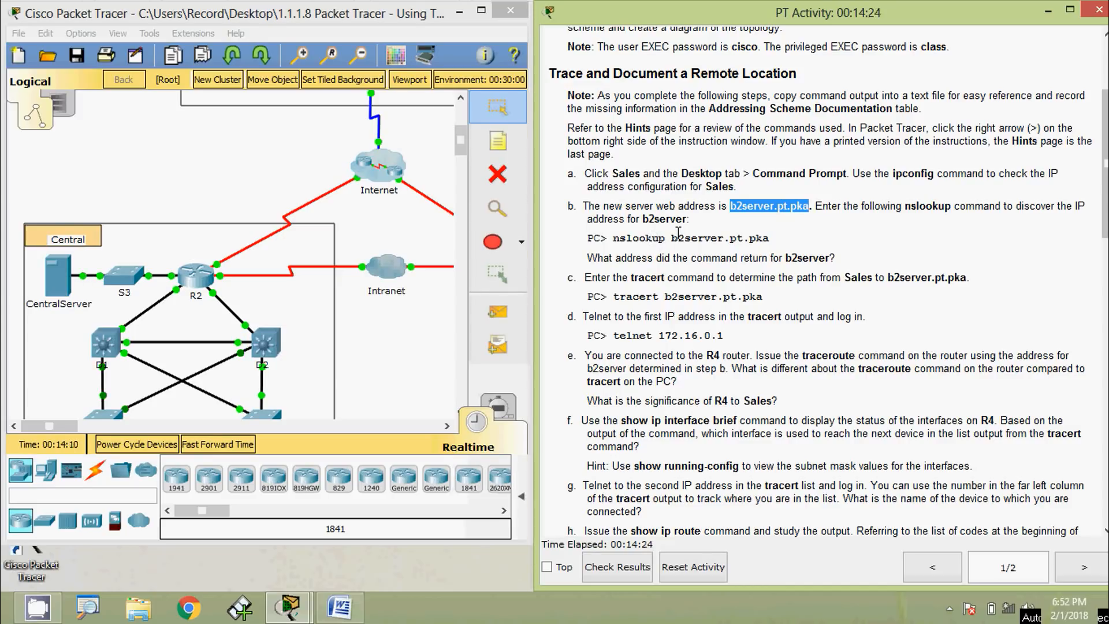
pyautogui.click(480, 10)
pyautogui.click(593, 367)
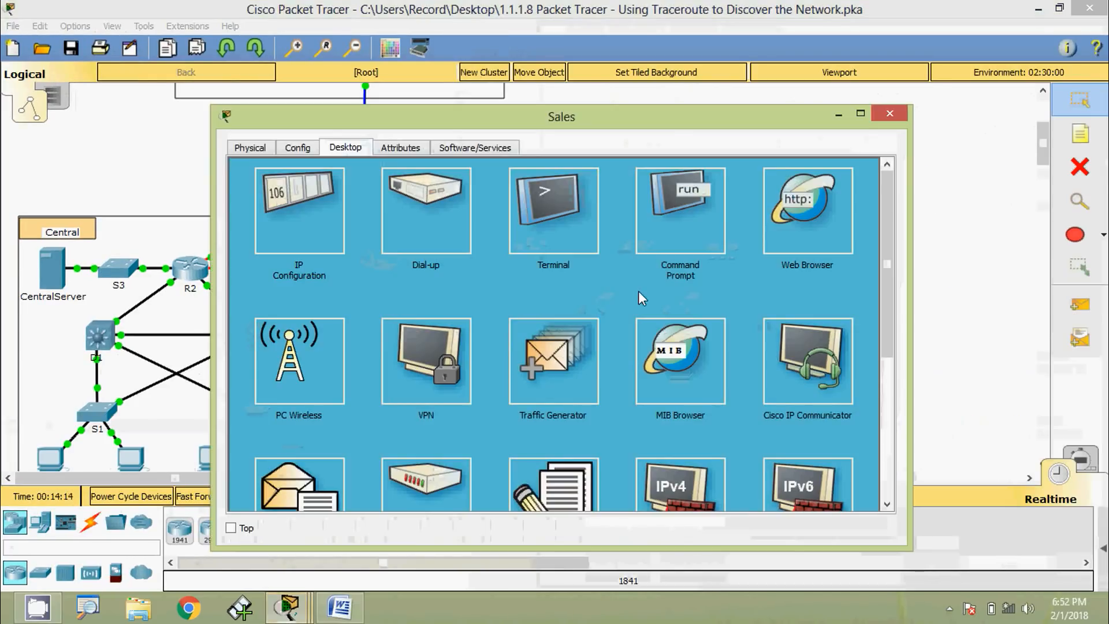
pyautogui.click(664, 220)
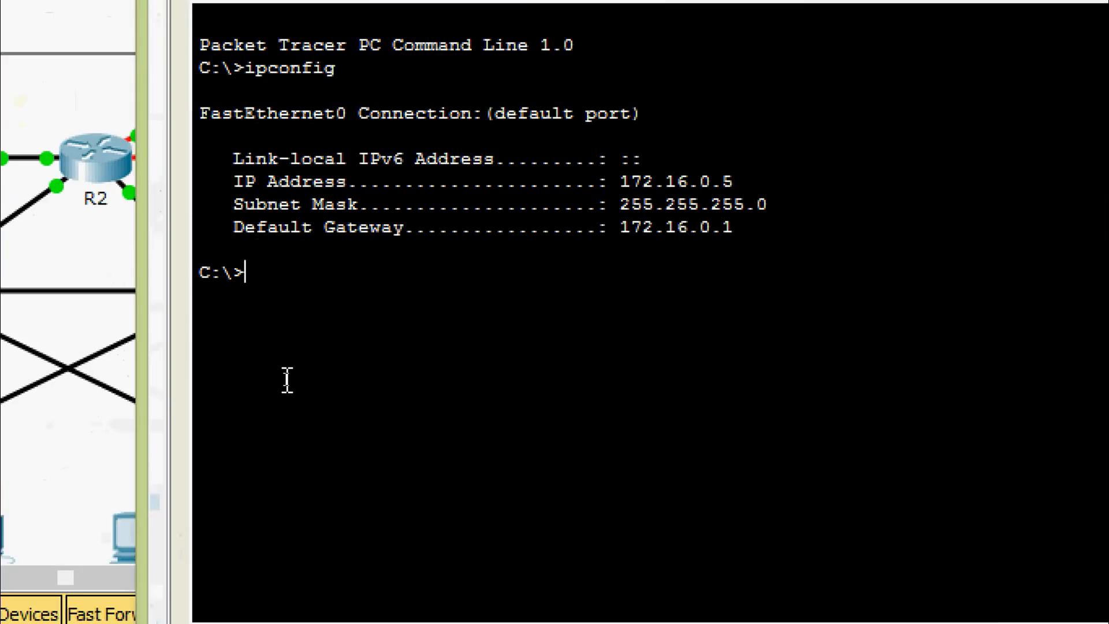
# Run nslookup for b2server.pt.pka on the Sales PC and compare the returned address with the b2server row of the Word table
pyautogui.write('nslookup')
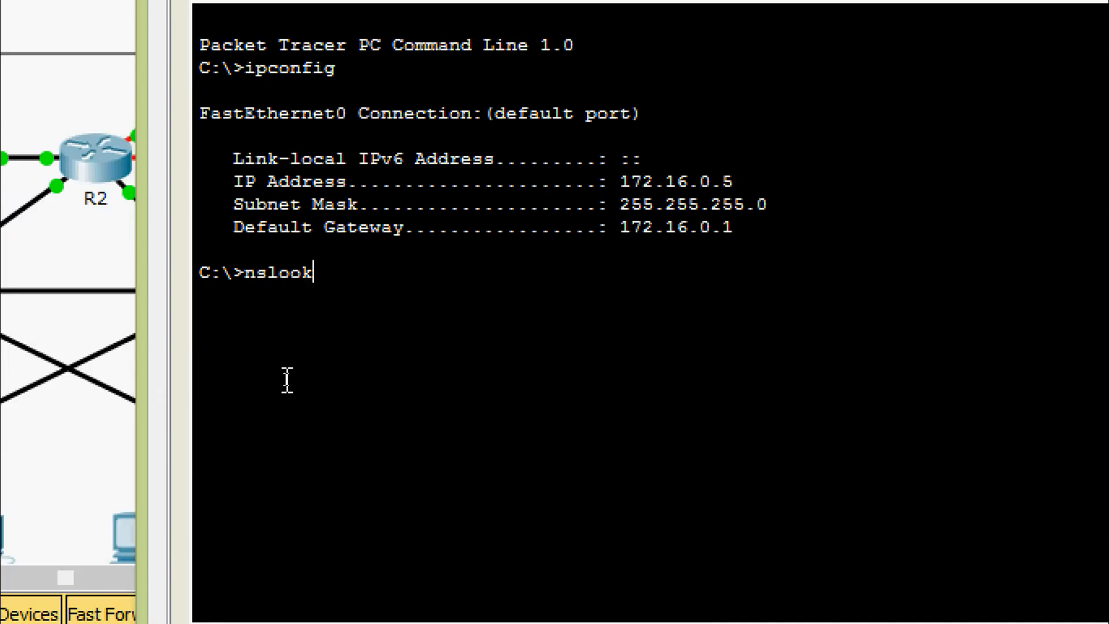
pyautogui.rightClick(369, 279)
pyautogui.click(415, 334)
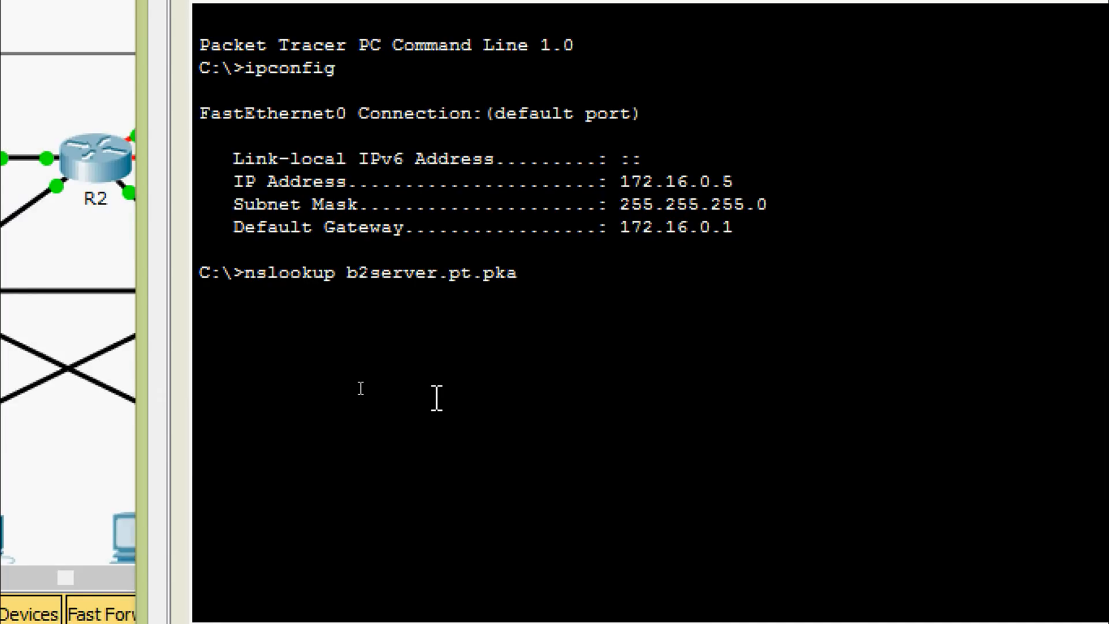
pyautogui.press('Return')
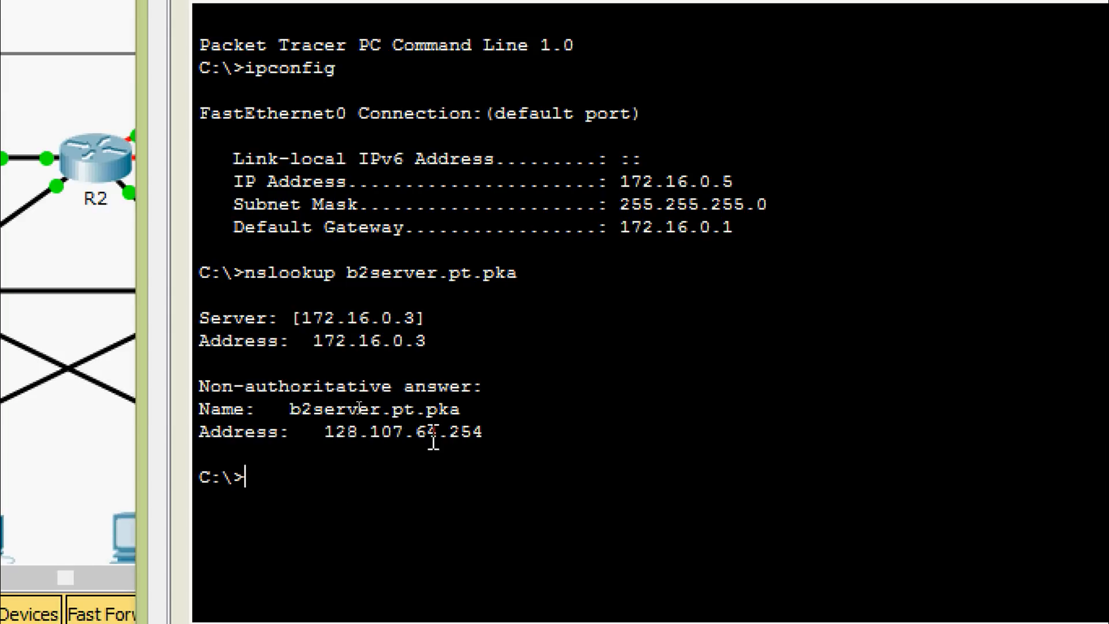
pyautogui.moveTo(508, 434); pyautogui.dragTo(322, 434)
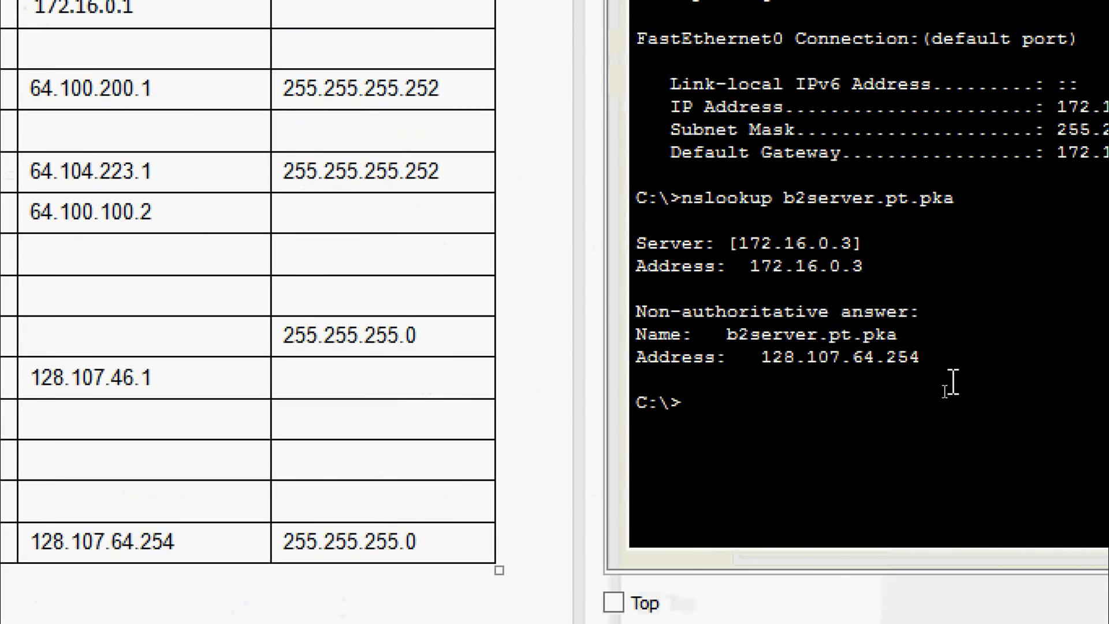
pyautogui.moveTo(924, 361); pyautogui.dragTo(715, 361)
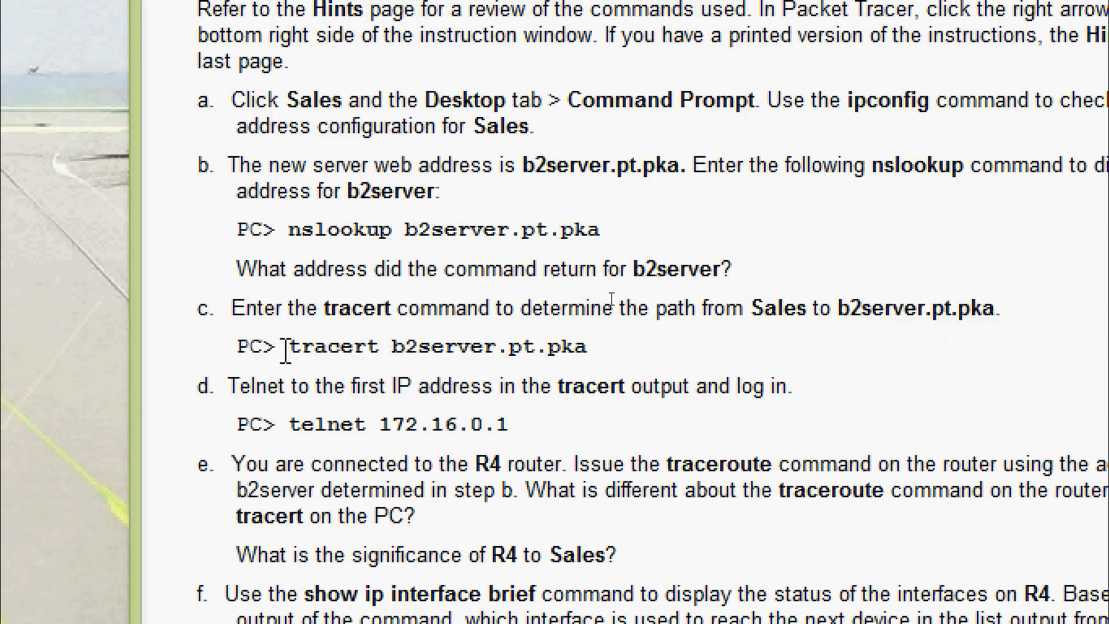
# Copy the tracert b2server.pt.pka command from the activity instructions, run it in the Sales Command Prompt, and examine the hop list
pyautogui.moveTo(292, 347); pyautogui.dragTo(589, 354)
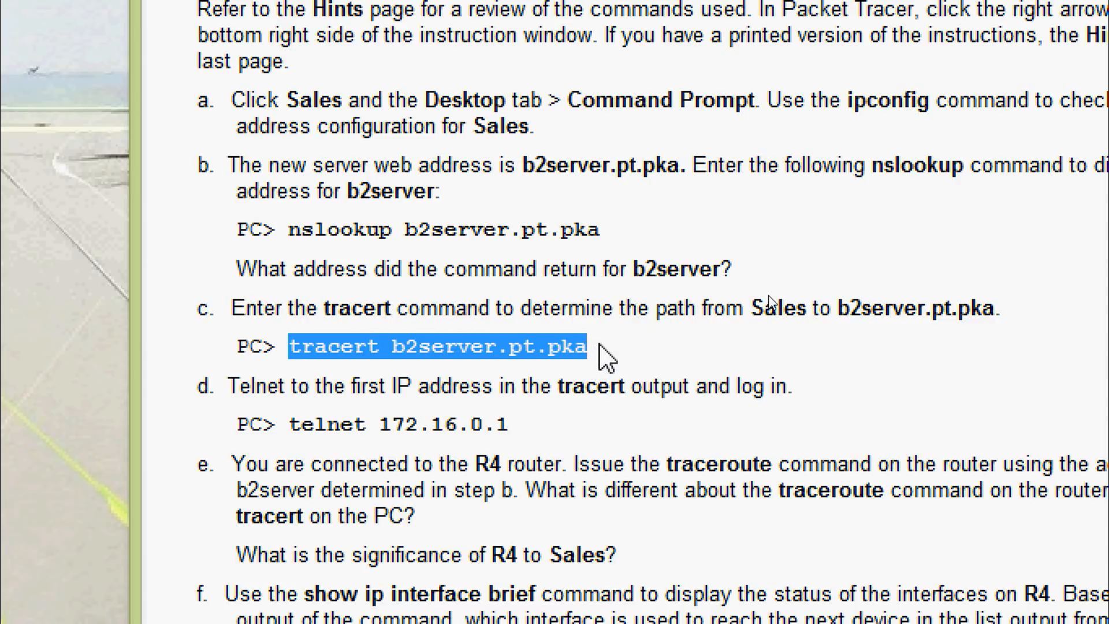
pyautogui.click(543, 387)
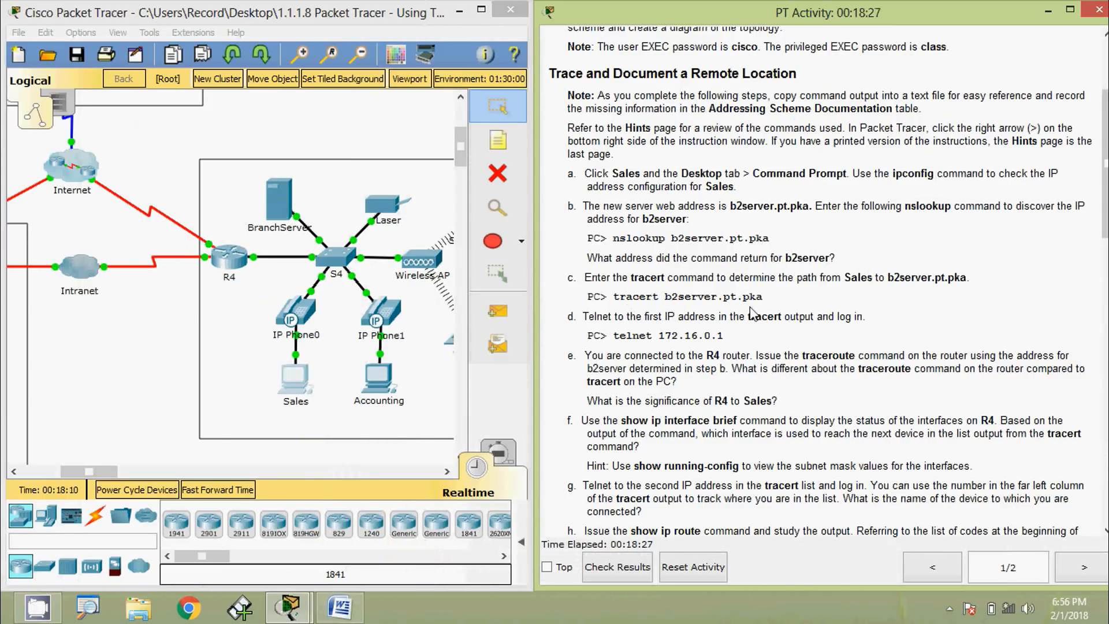
pyautogui.click(298, 386)
pyautogui.click(649, 187)
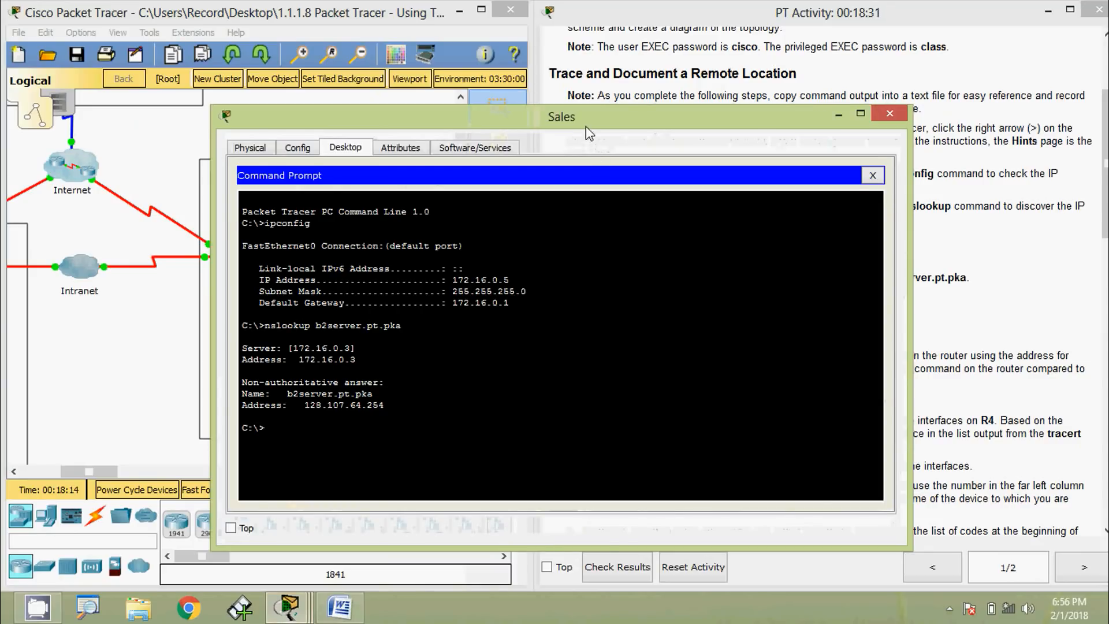
pyautogui.moveTo(588, 132); pyautogui.dragTo(711, 52)
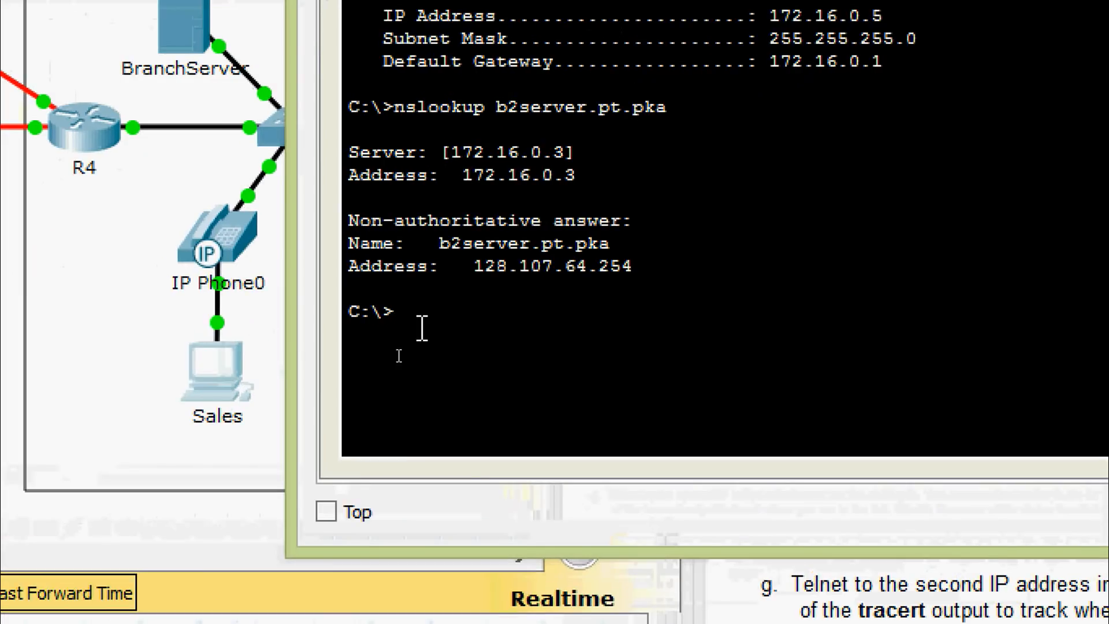
pyautogui.rightClick(430, 310)
pyautogui.click(484, 367)
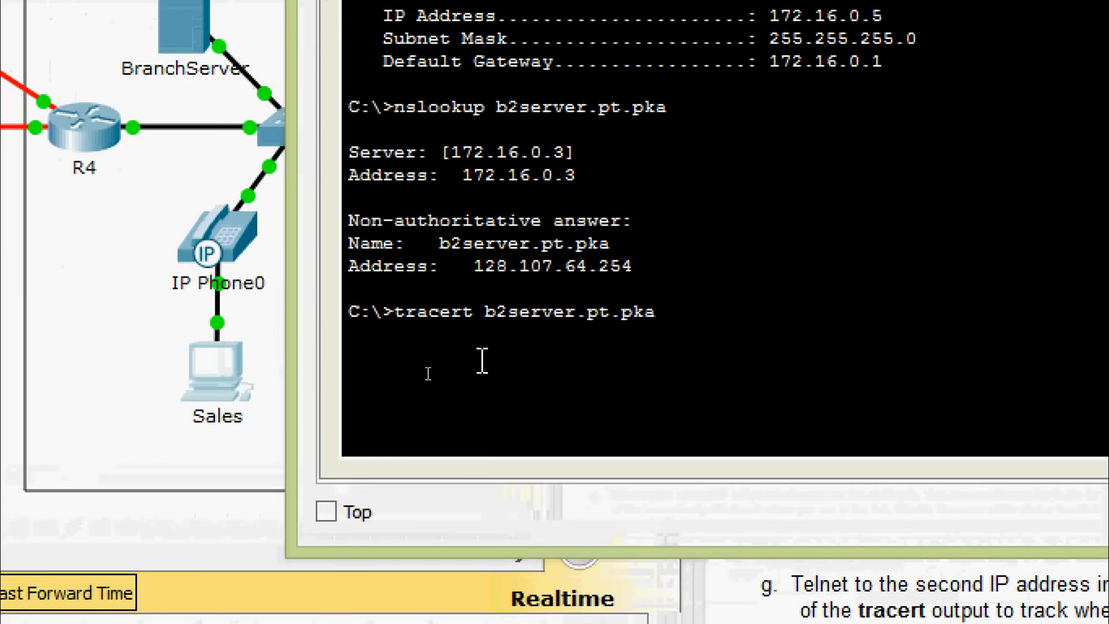
pyautogui.press('Return')
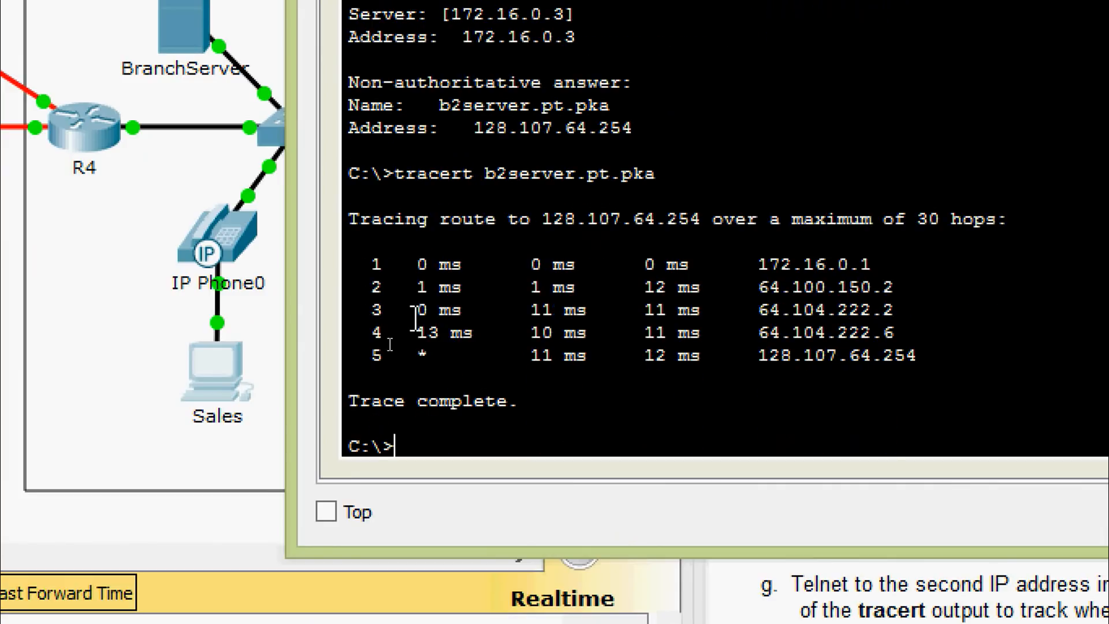
pyautogui.moveTo(373, 264); pyautogui.dragTo(936, 347)
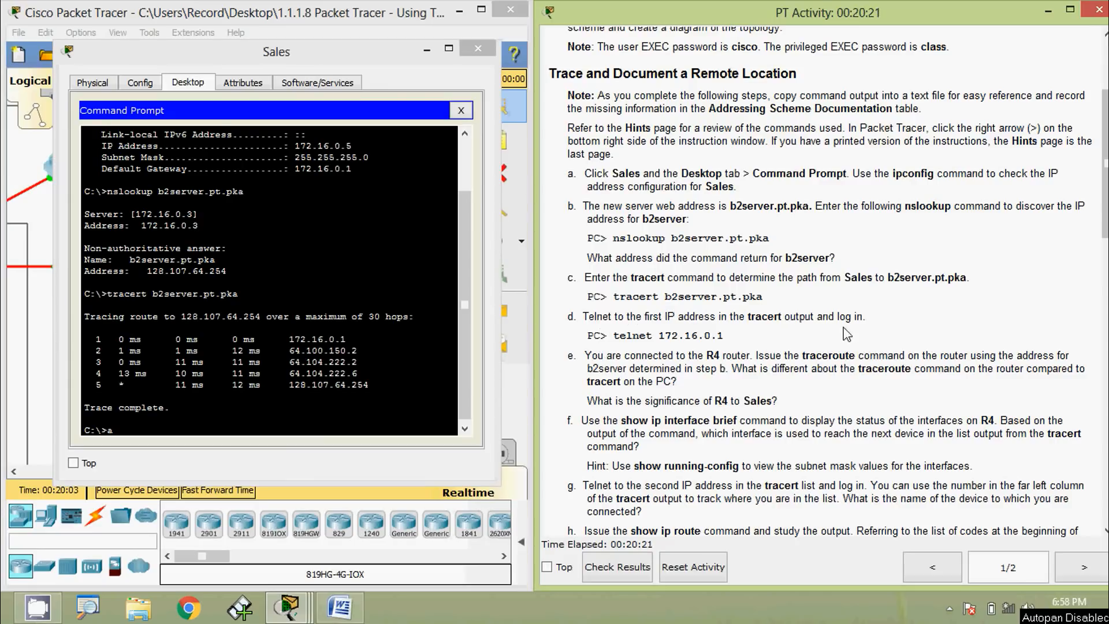
# Copy the five hop lines of the tracert output and paste them below the addressing table in Word
pyautogui.moveTo(614, 338); pyautogui.dragTo(727, 339)
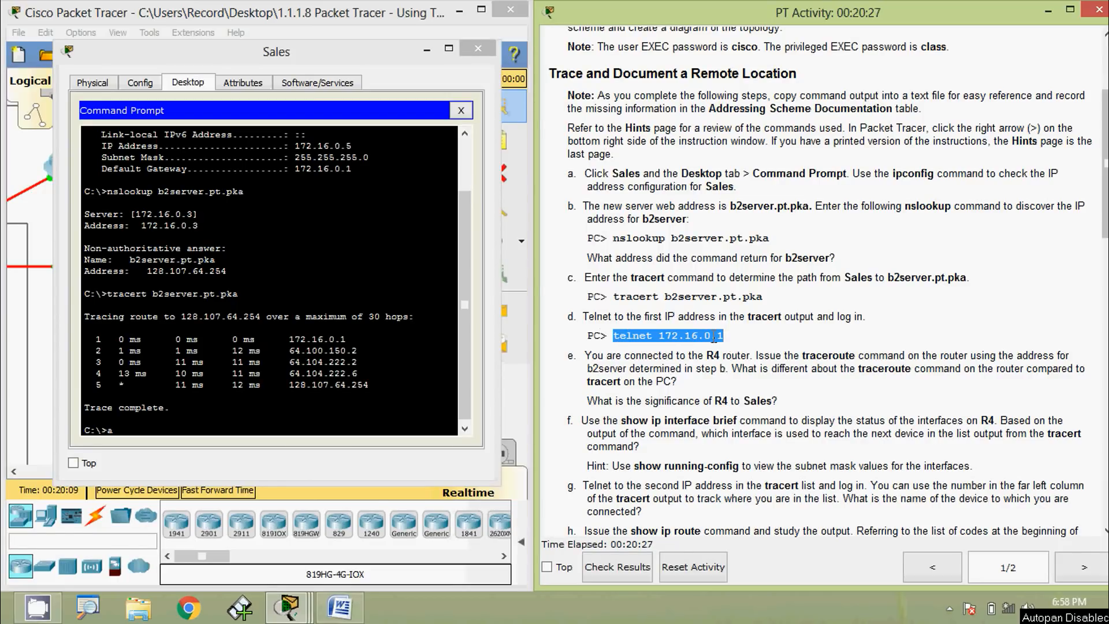
pyautogui.click(95, 347)
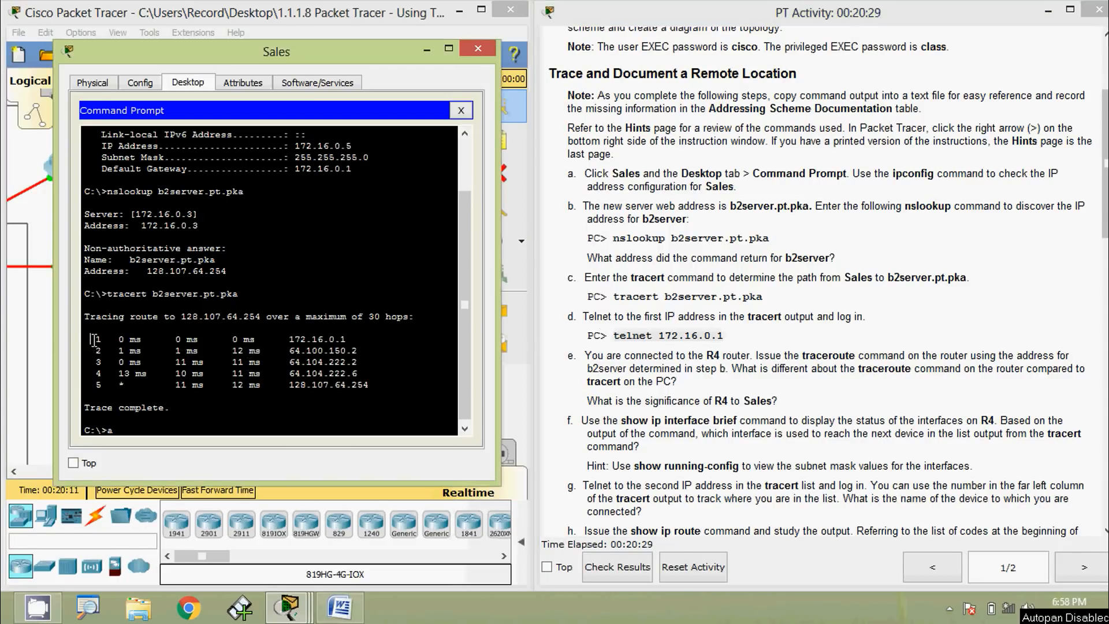
pyautogui.moveTo(91, 339); pyautogui.dragTo(374, 386)
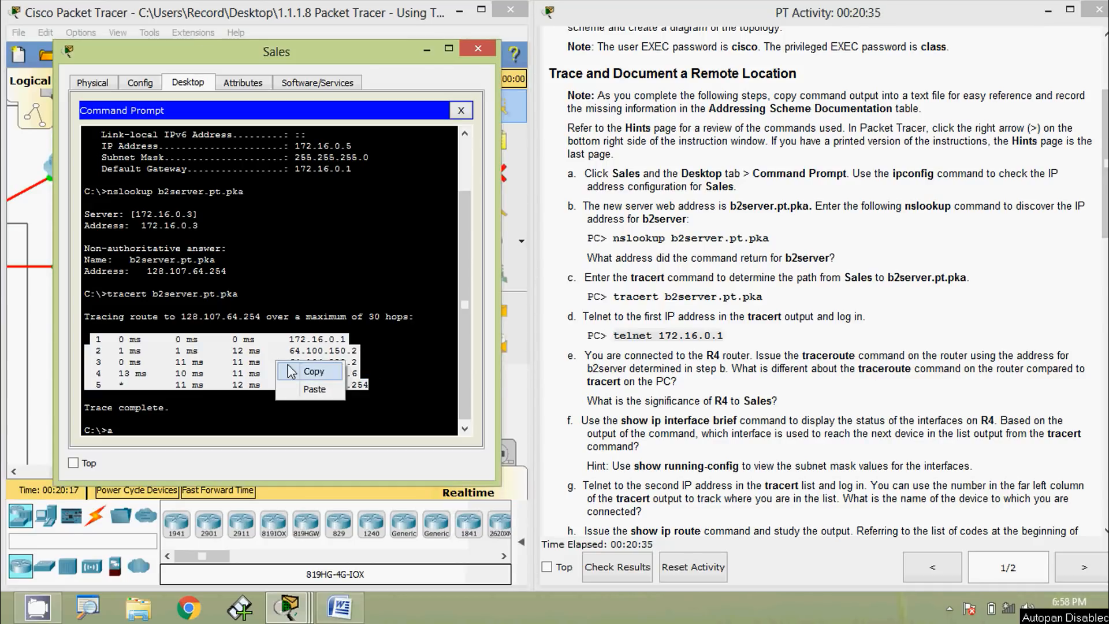
pyautogui.click(335, 609)
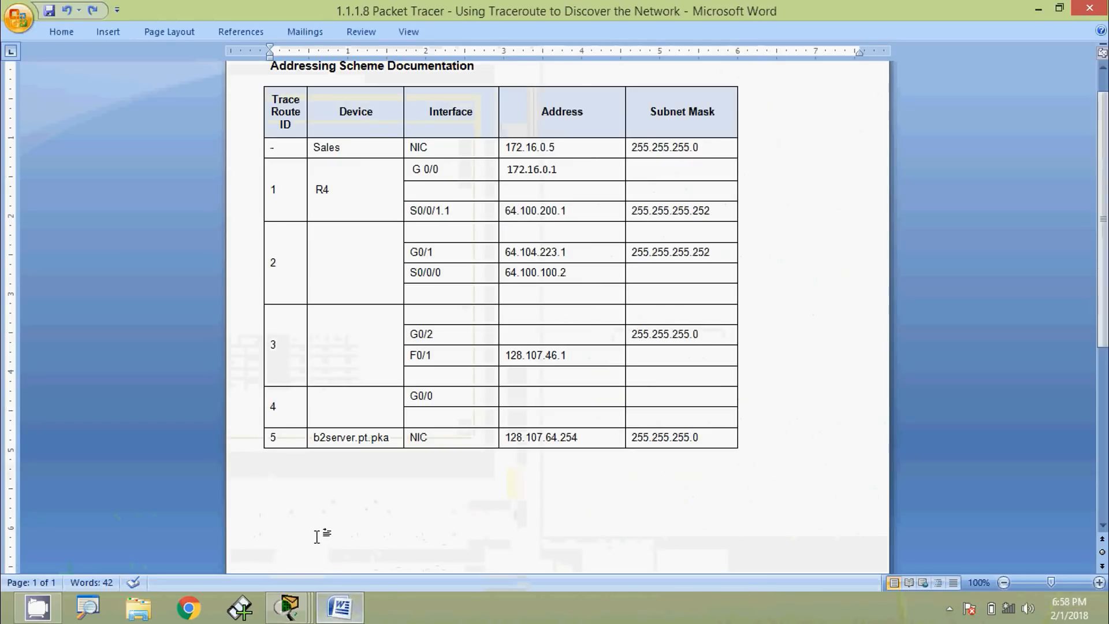
pyautogui.hotkey('ctrl', 'v')
pyautogui.scroll(-1, 321, 514)
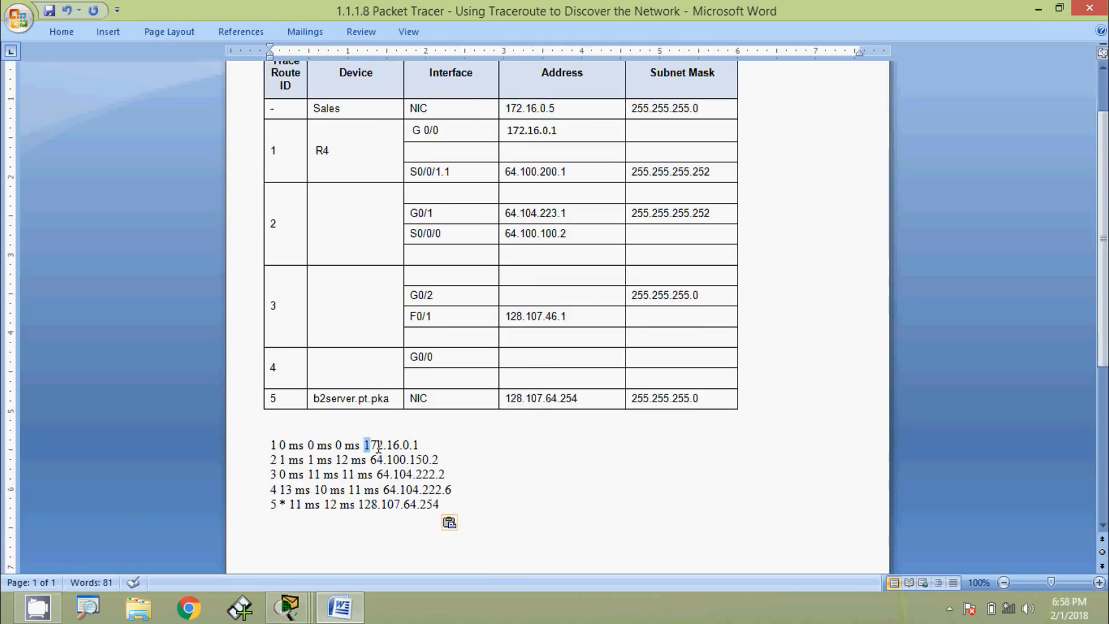
# Copy the address 172.16.0.1 from the first pasted hop and color that entire hop line red
pyautogui.moveTo(378, 446); pyautogui.dragTo(422, 446)
pyautogui.hotkey('ctrl', 'c')
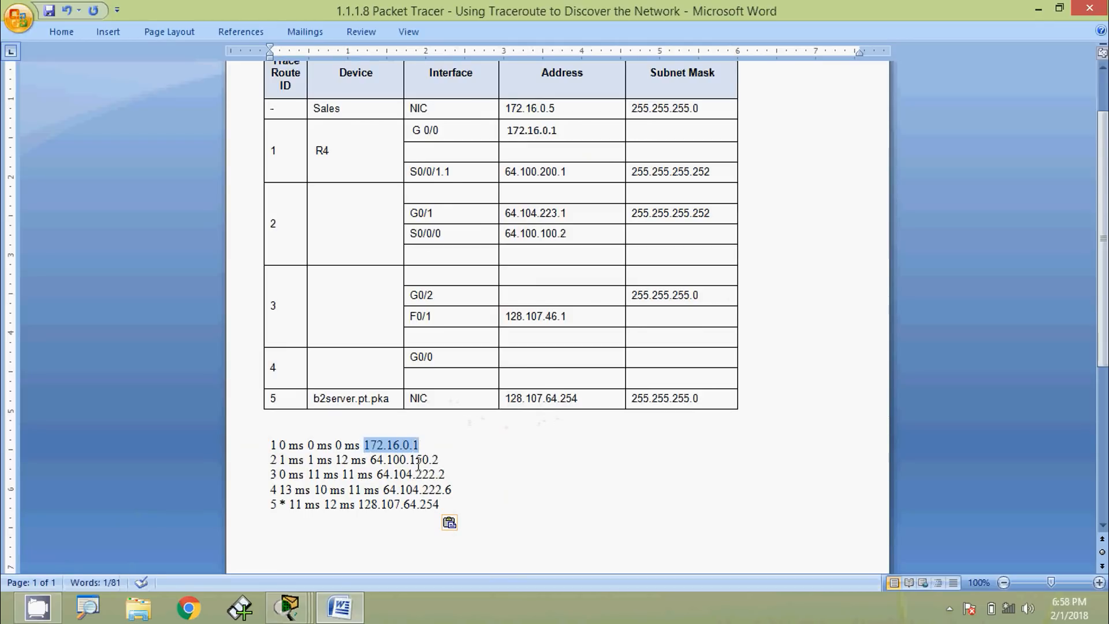
pyautogui.rightClick(403, 447)
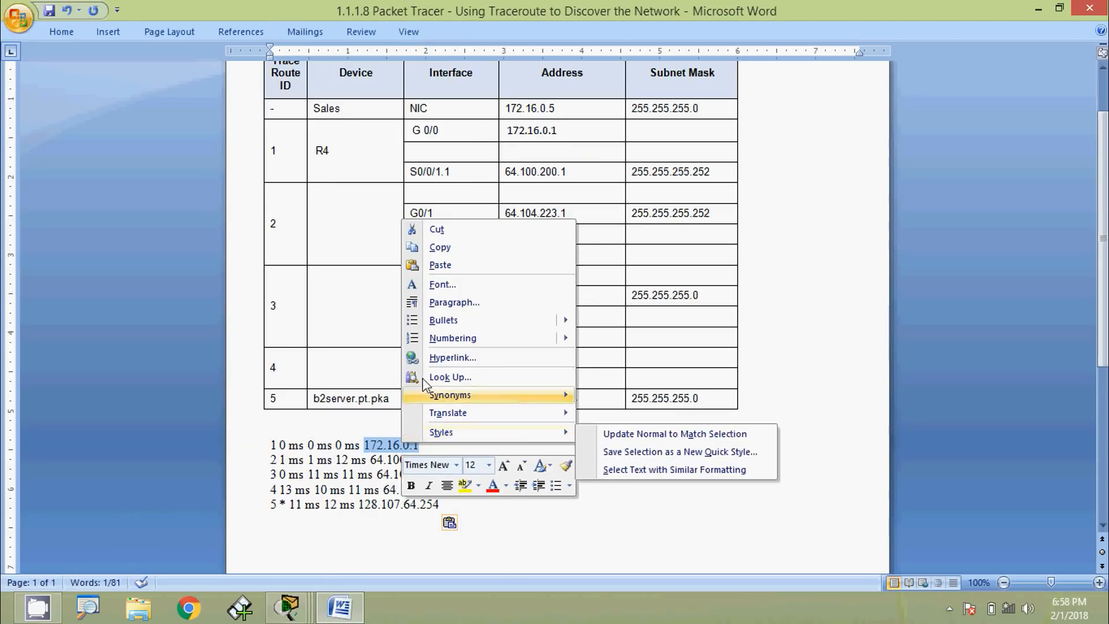
pyautogui.click(437, 248)
pyautogui.rightClick(385, 454)
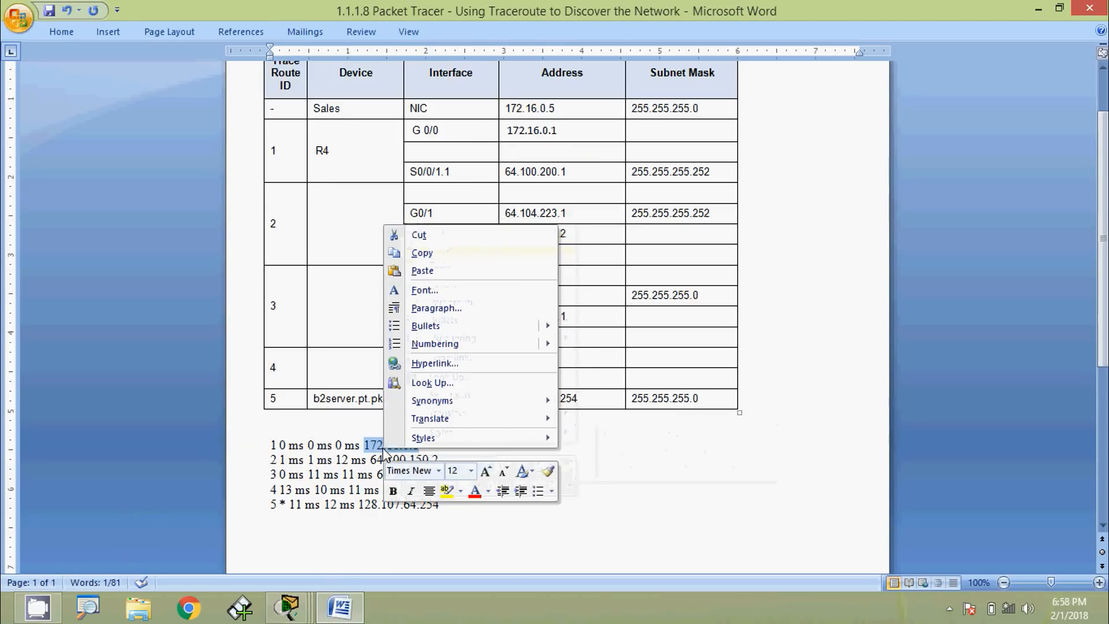
pyautogui.click(474, 491)
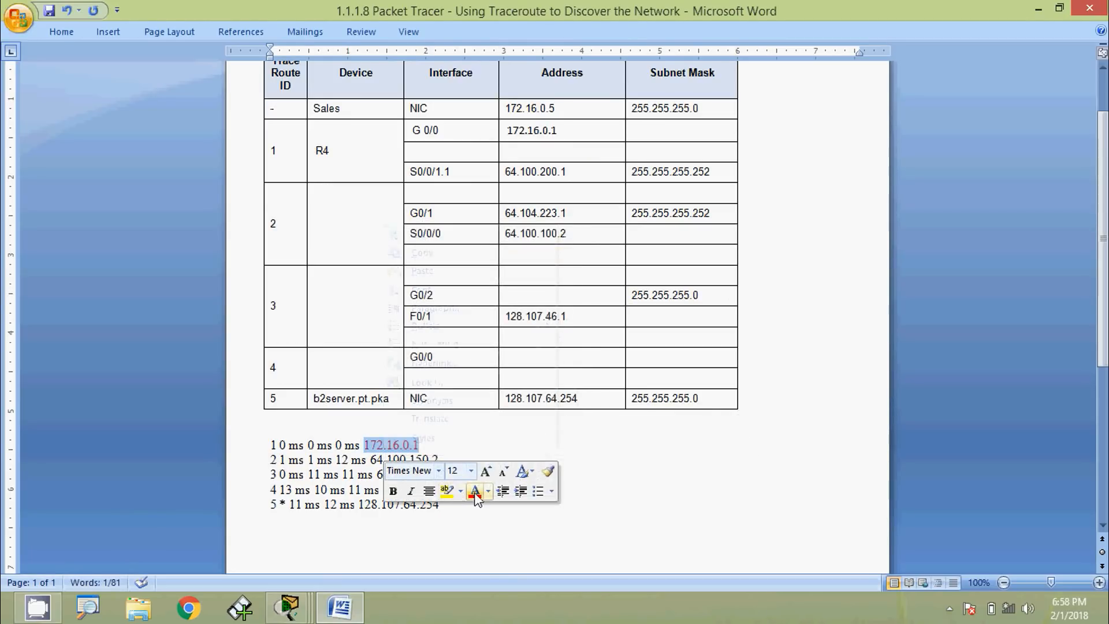
pyautogui.moveTo(424, 445); pyautogui.dragTo(271, 444)
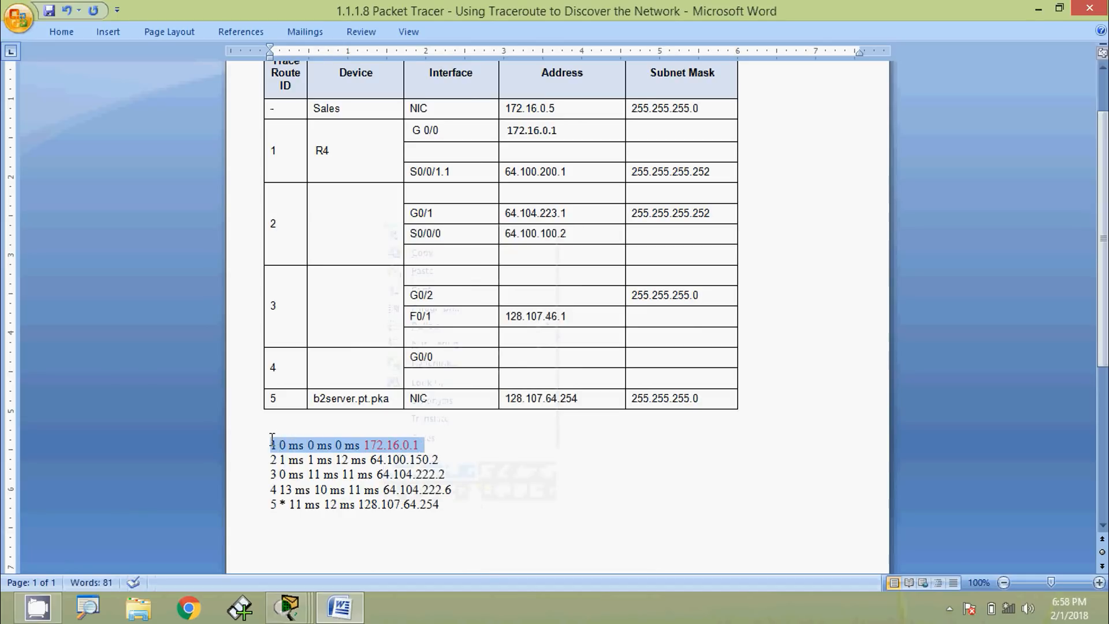
pyautogui.rightClick(411, 449)
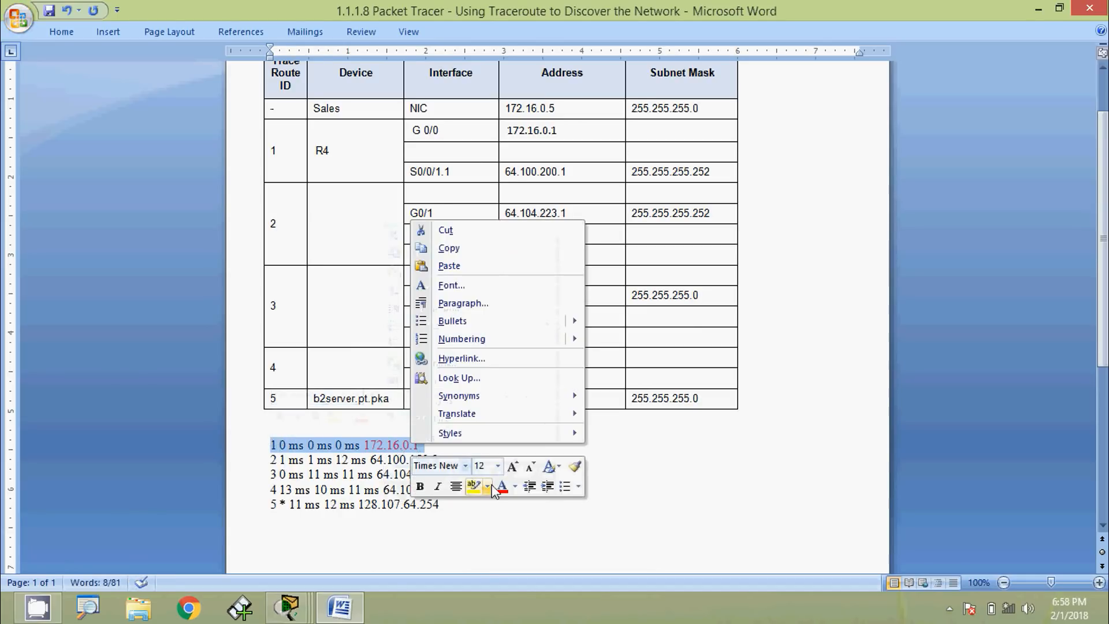
pyautogui.click(501, 486)
pyautogui.click(468, 515)
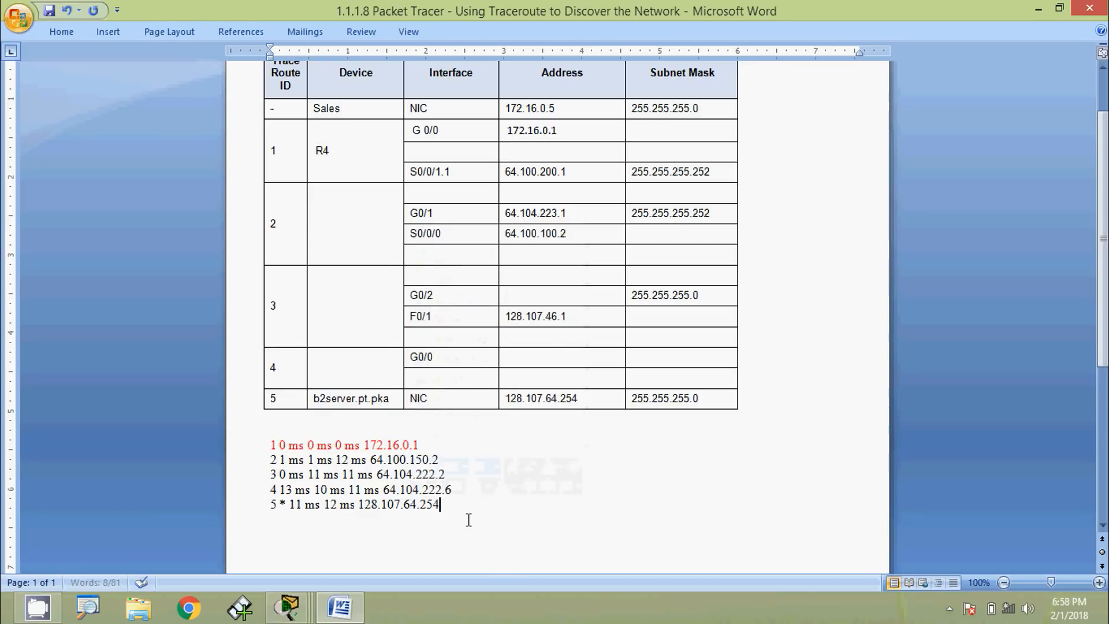
# Switch back to the Sales Command Prompt in Packet Tracer and clear the stray letter from the command line
pyautogui.click(1038, 10)
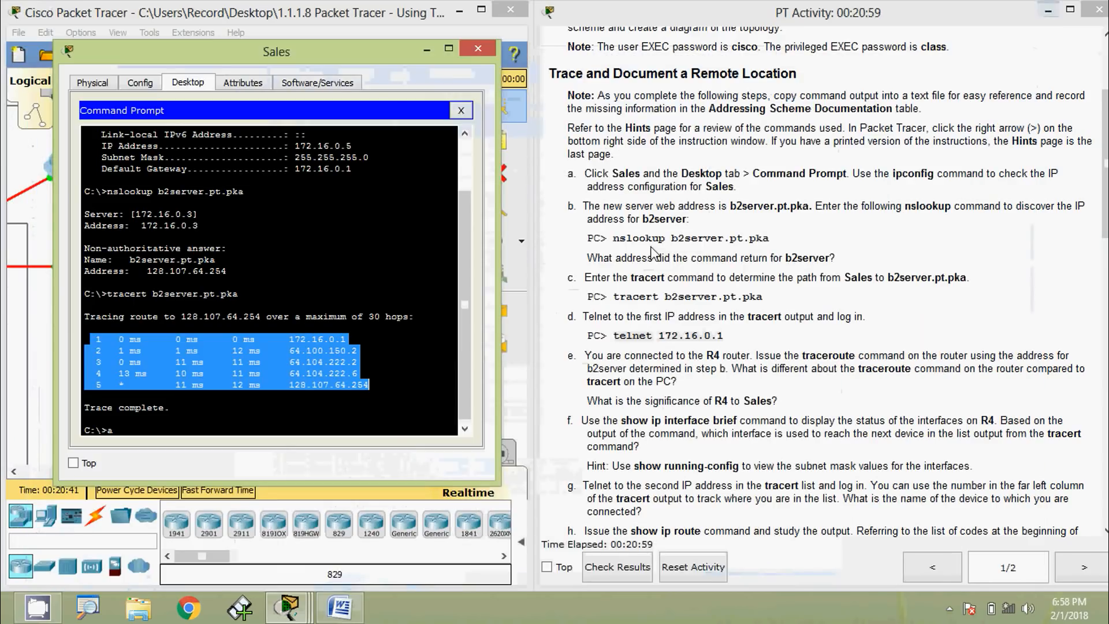
pyautogui.click(258, 62)
pyautogui.moveTo(256, 57); pyautogui.dragTo(286, 27)
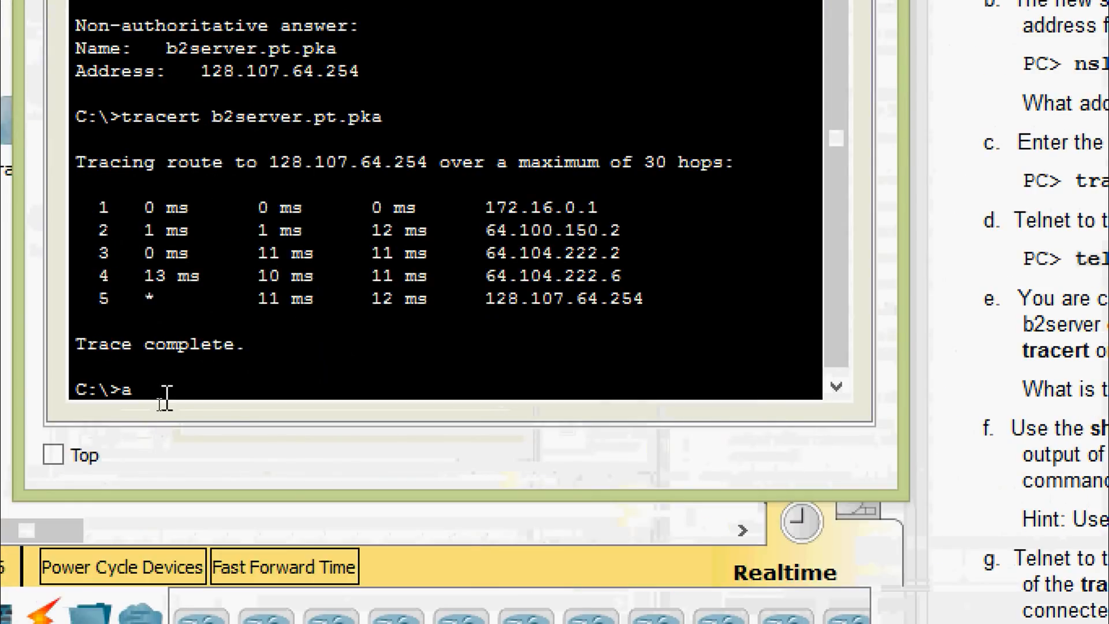
pyautogui.press('BackSpace')
pyautogui.press('Return')
# Telnet from the Sales PC to the first hop, 172.16.0.1, and log in with the user EXEC password
pyautogui.write('t')
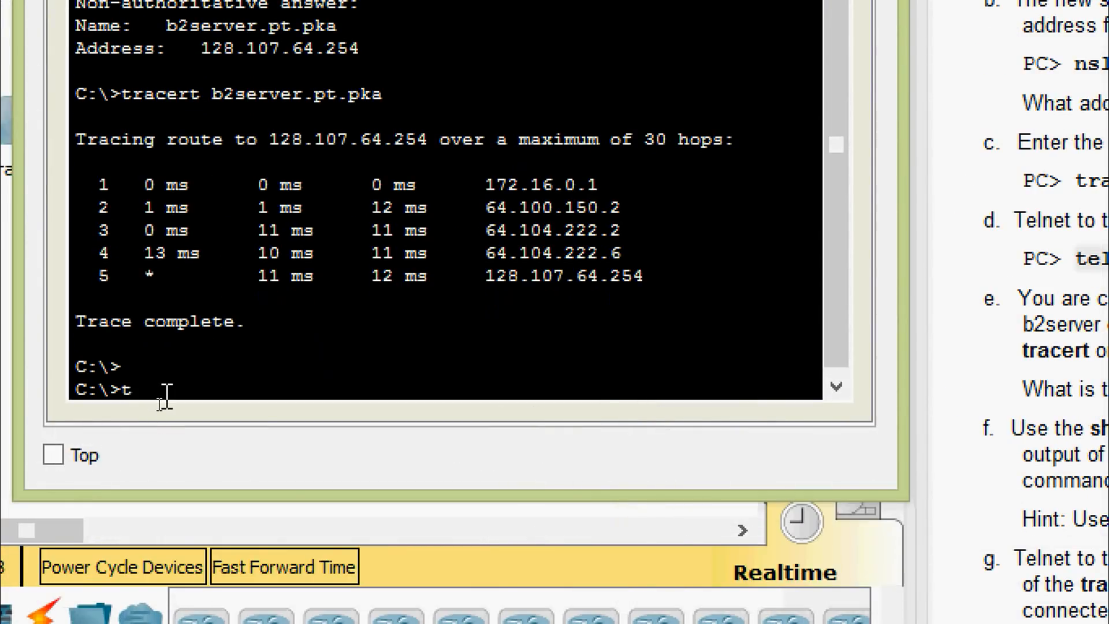
pyautogui.write('elnet')
pyautogui.rightClick(225, 391)
pyautogui.click(254, 445)
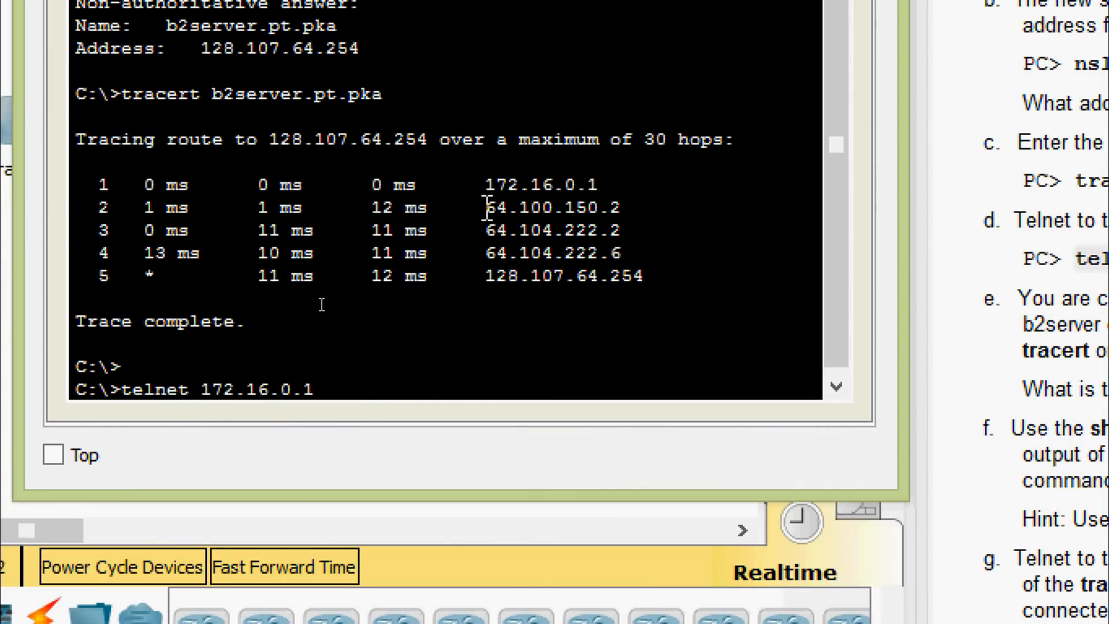
pyautogui.moveTo(484, 185); pyautogui.dragTo(601, 185)
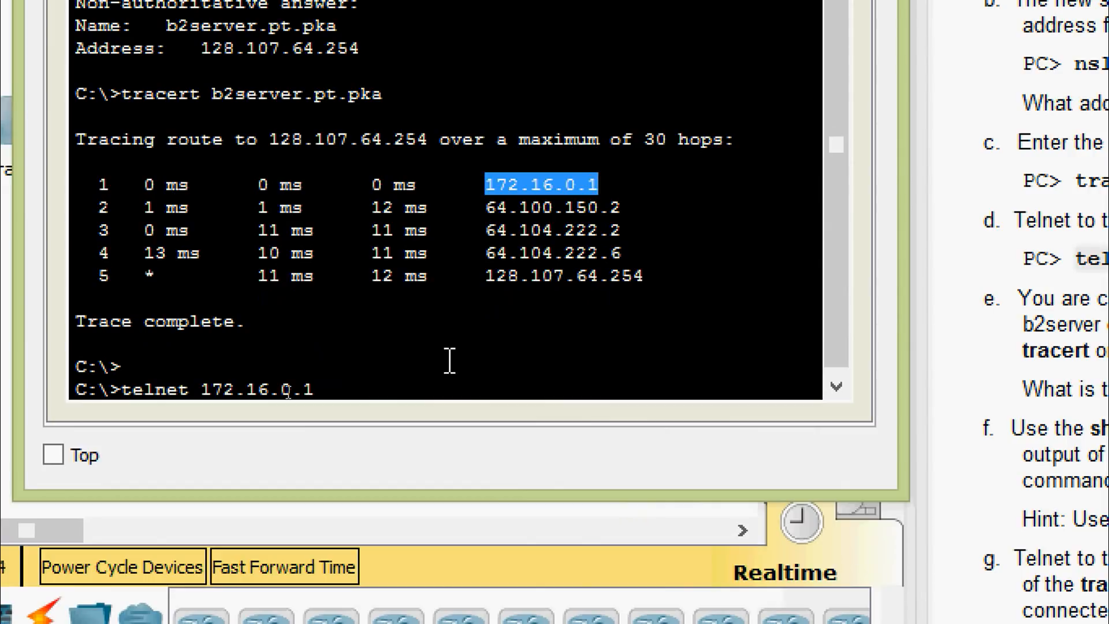
pyautogui.click(384, 383)
pyautogui.press('Return')
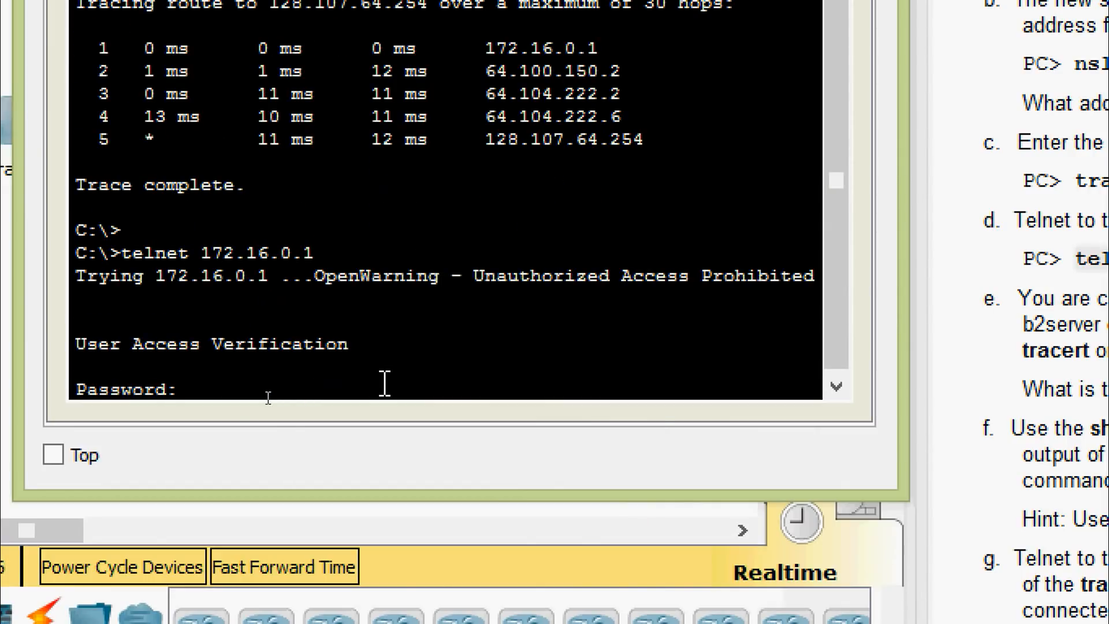
pyautogui.press('Return')
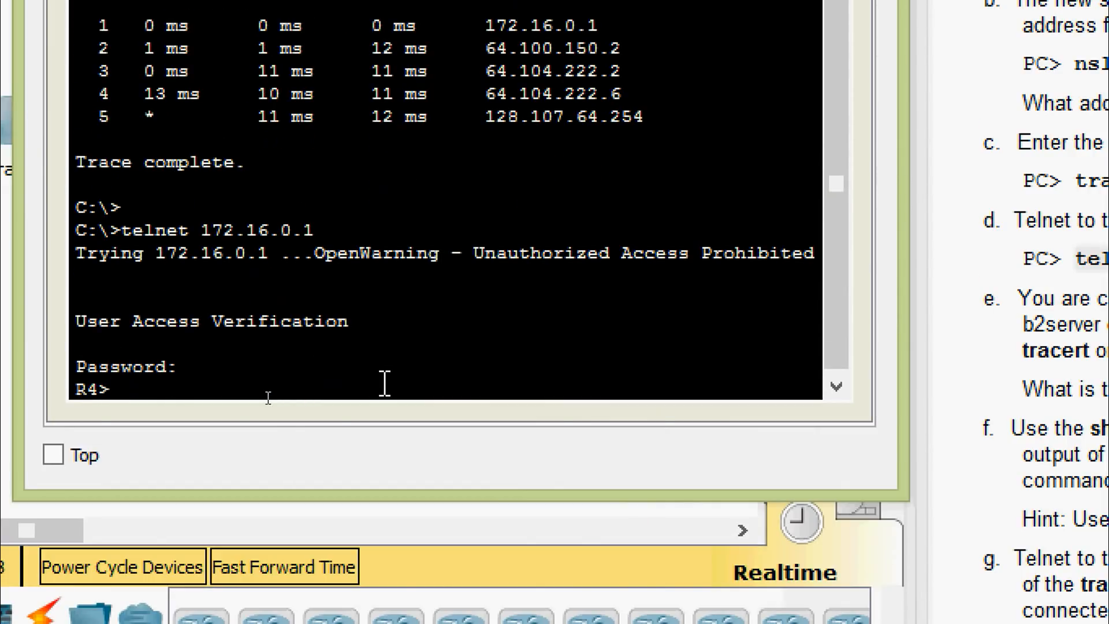
# Enter privileged EXEC mode on R4 with the enable command and the privileged EXEC password, checking the router prompt
pyautogui.write('ena')
pyautogui.press('Tab')
pyautogui.press('Return')
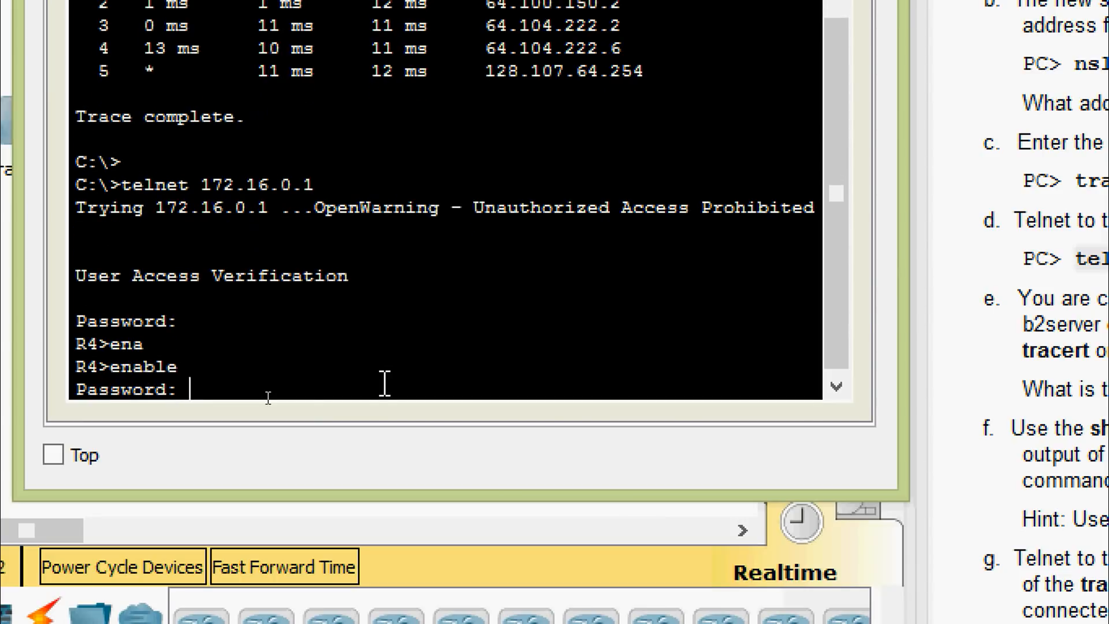
pyautogui.press('Return')
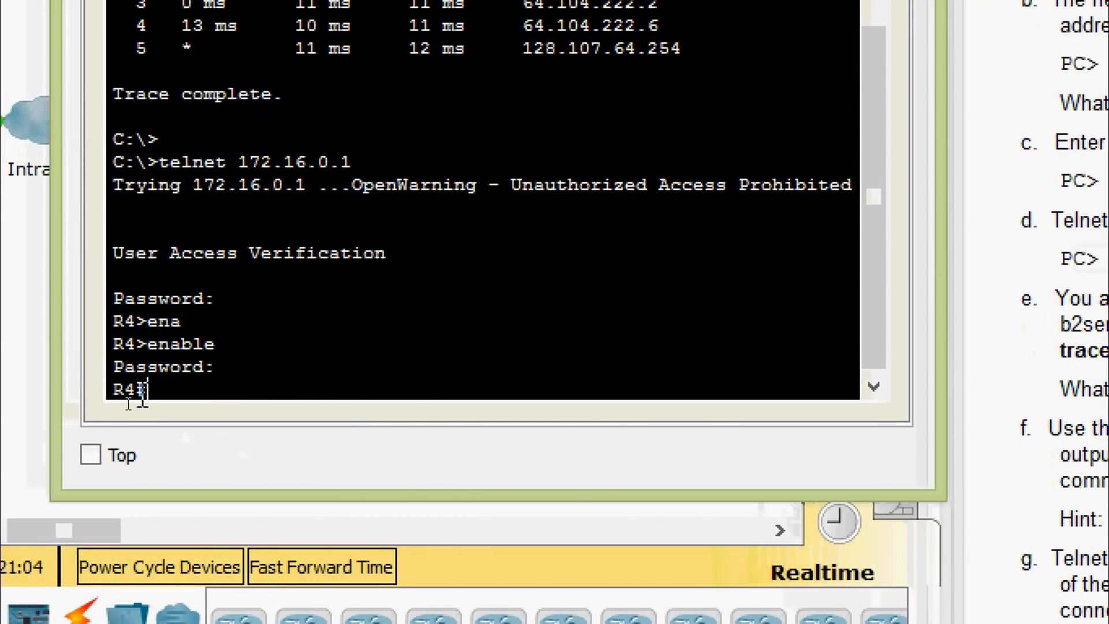
pyautogui.moveTo(113, 391); pyautogui.dragTo(143, 393)
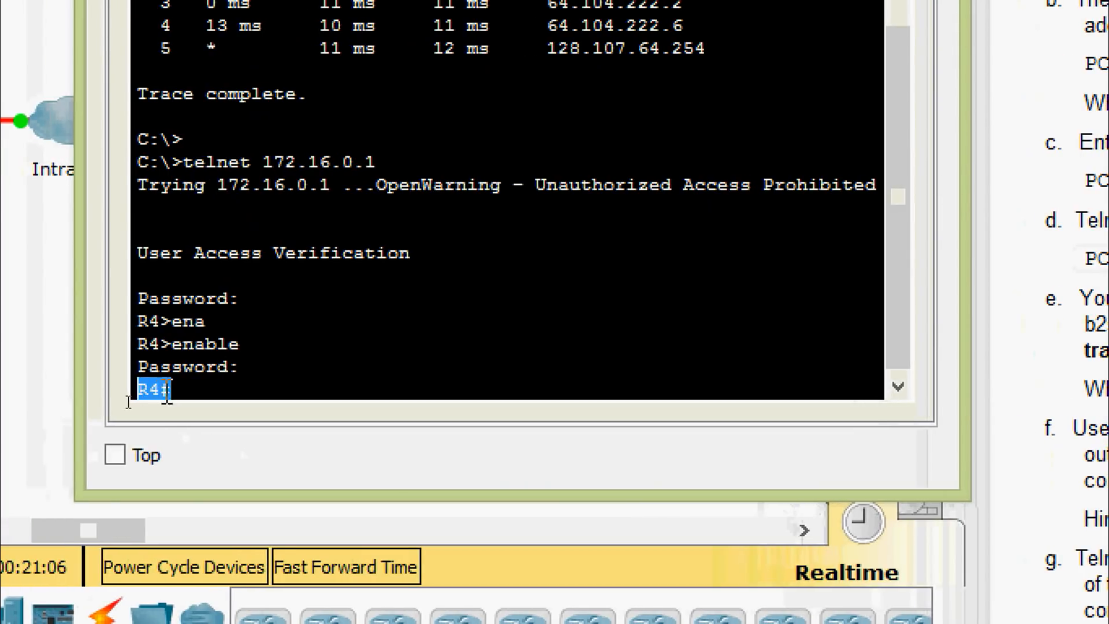
pyautogui.click(176, 390)
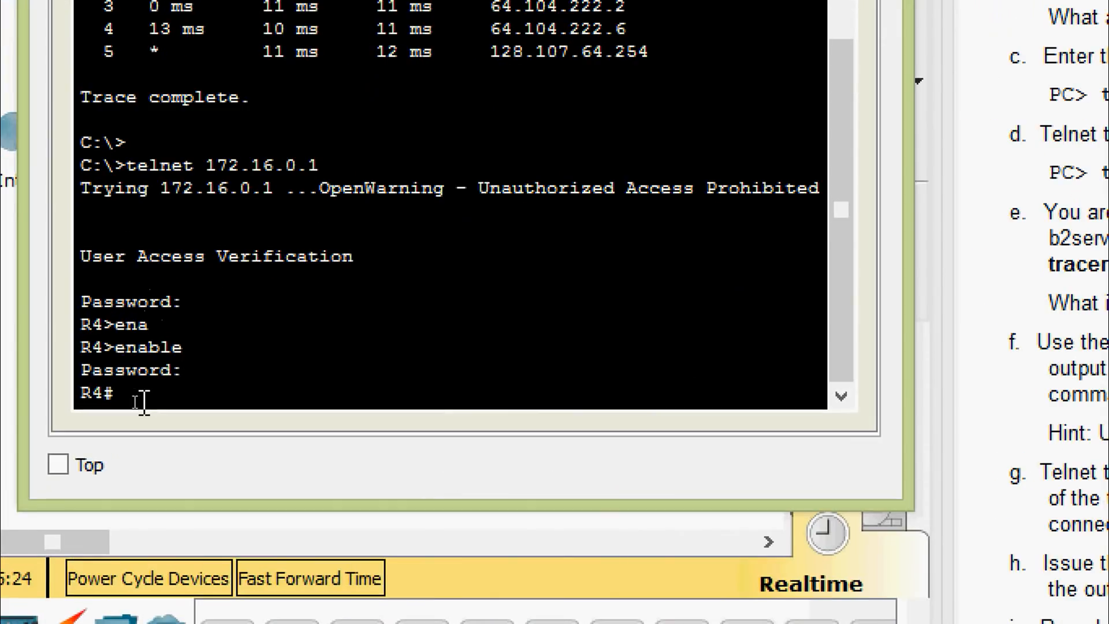
# Run traceroute from R4 to b2server's address 128.107.64.254, copying the address from the earlier nslookup output
pyautogui.write('tr')
pyautogui.press('Tab')
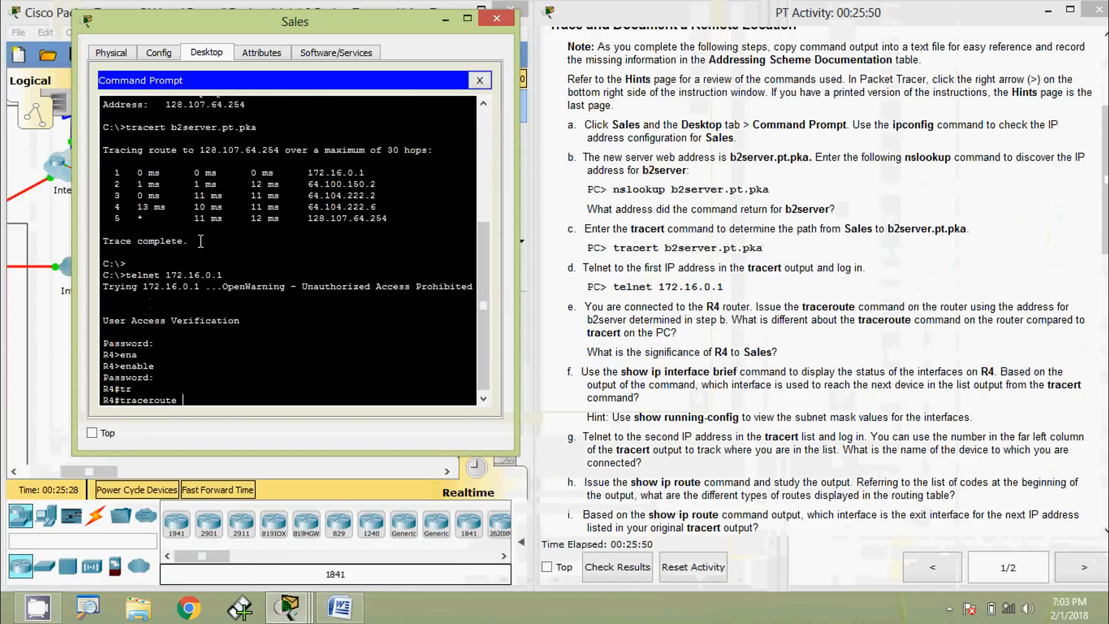
pyautogui.scroll(1, 143, 399)
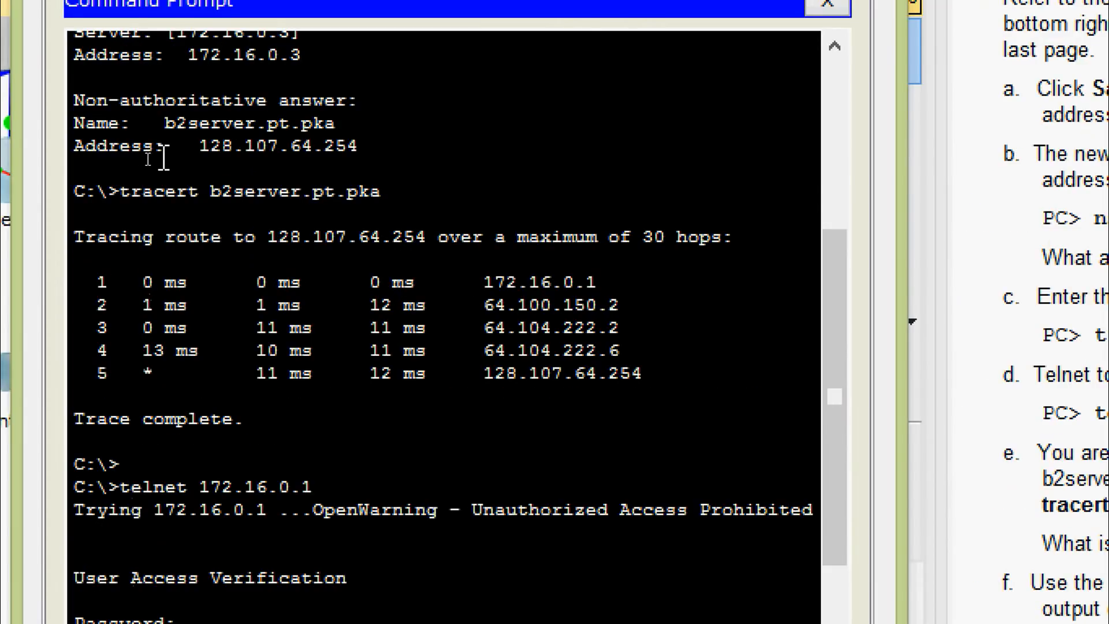
pyautogui.moveTo(199, 146); pyautogui.dragTo(367, 147)
pyautogui.hotkey('ctrl', 'c')
pyautogui.rightClick(366, 147)
pyautogui.click(397, 163)
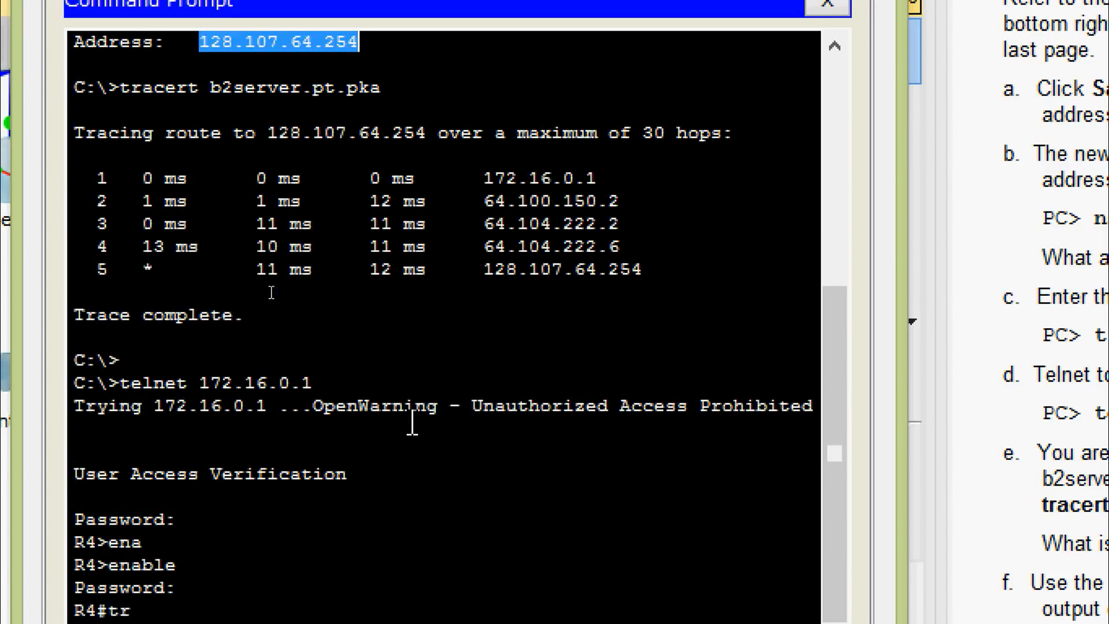
pyautogui.press('Tab')
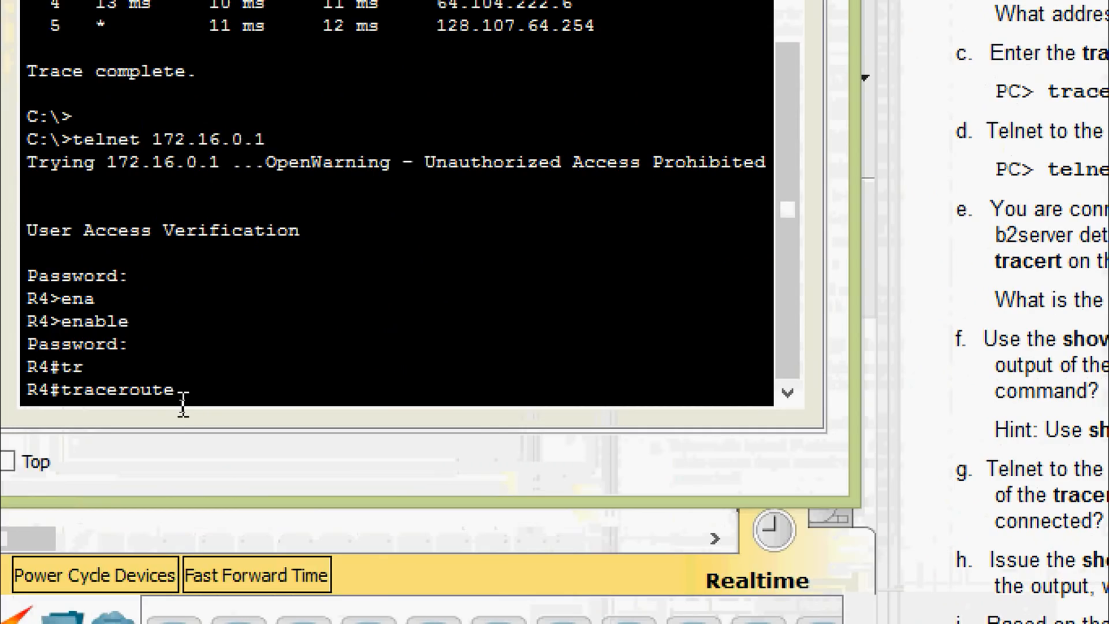
pyautogui.rightClick(202, 402)
pyautogui.click(237, 457)
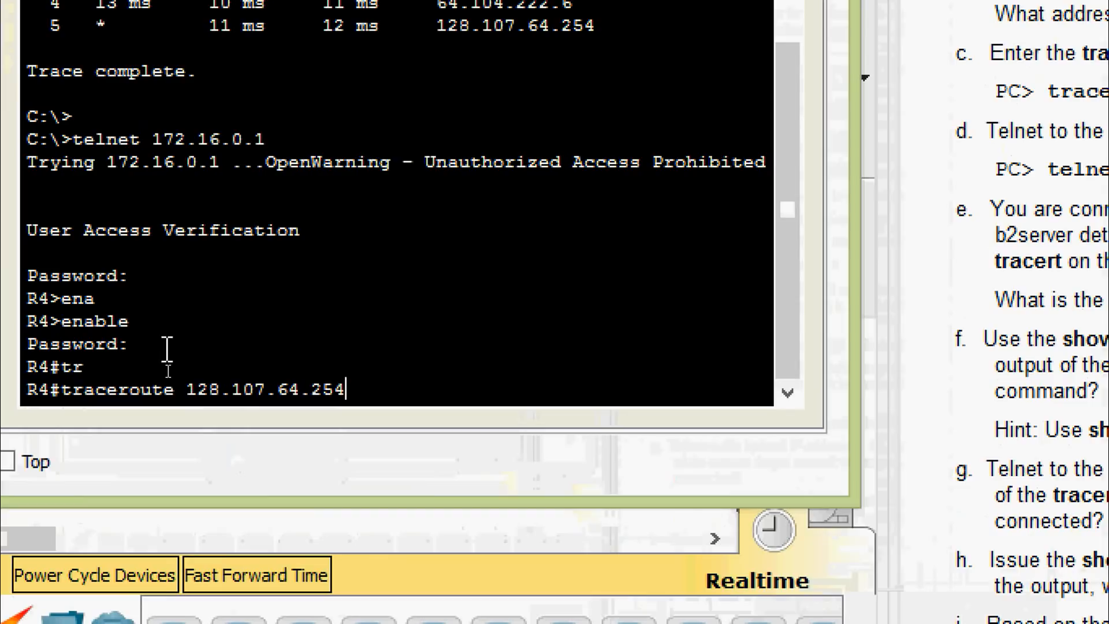
pyautogui.press('Return')
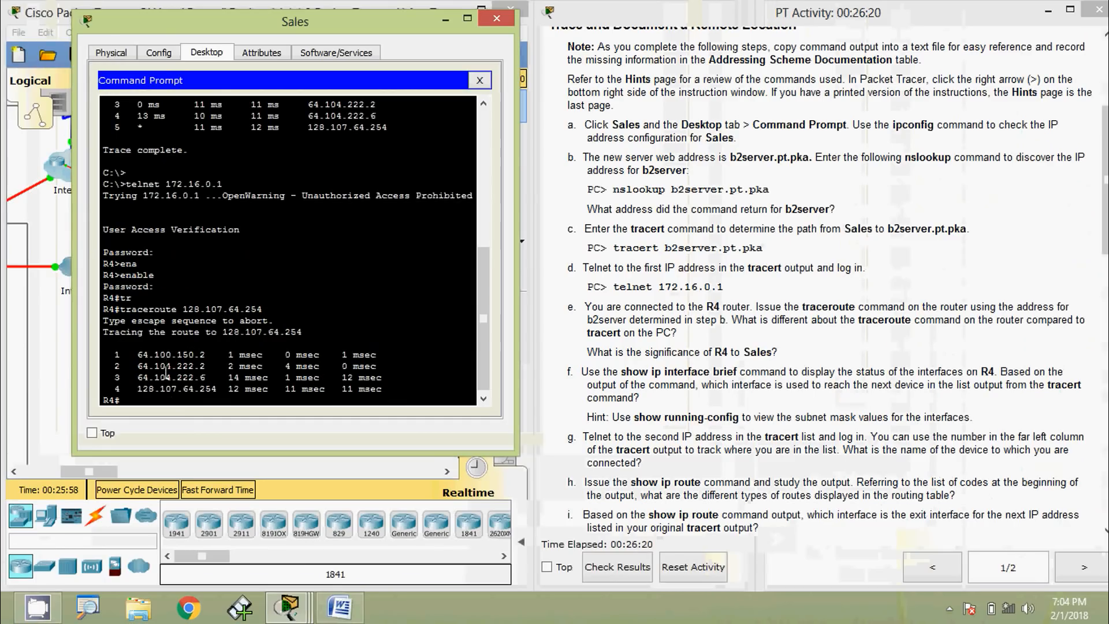
# Compare the PC's tracert hops with R4's traceroute hops and examine R4's place in the topology relative to Sales
pyautogui.moveTo(266, 31); pyautogui.dragTo(299, 32)
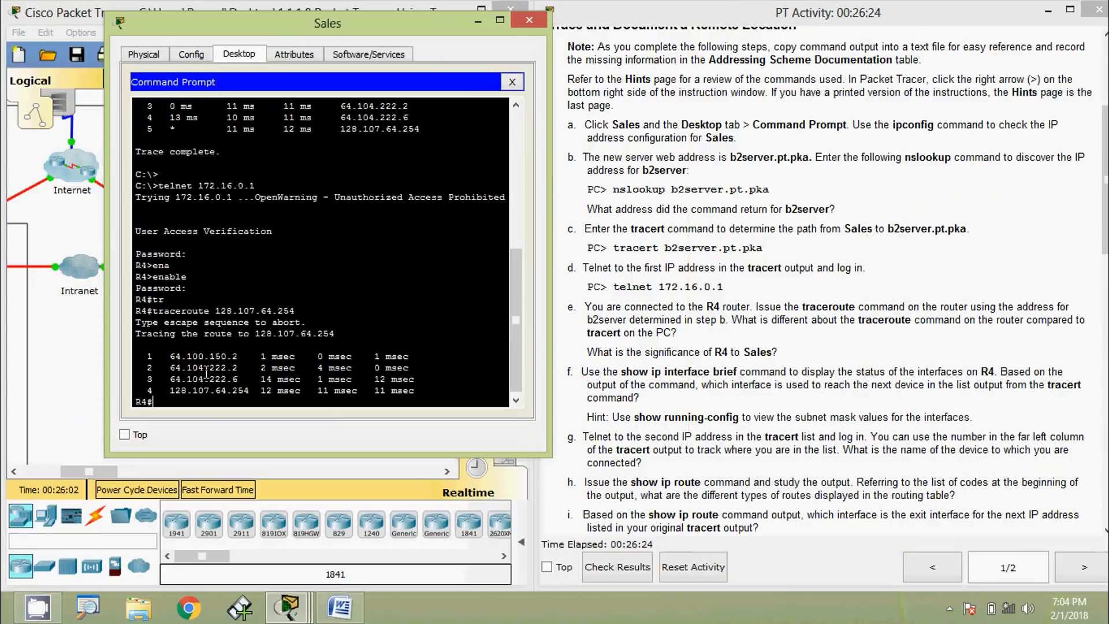
pyautogui.scroll(3, 204, 309)
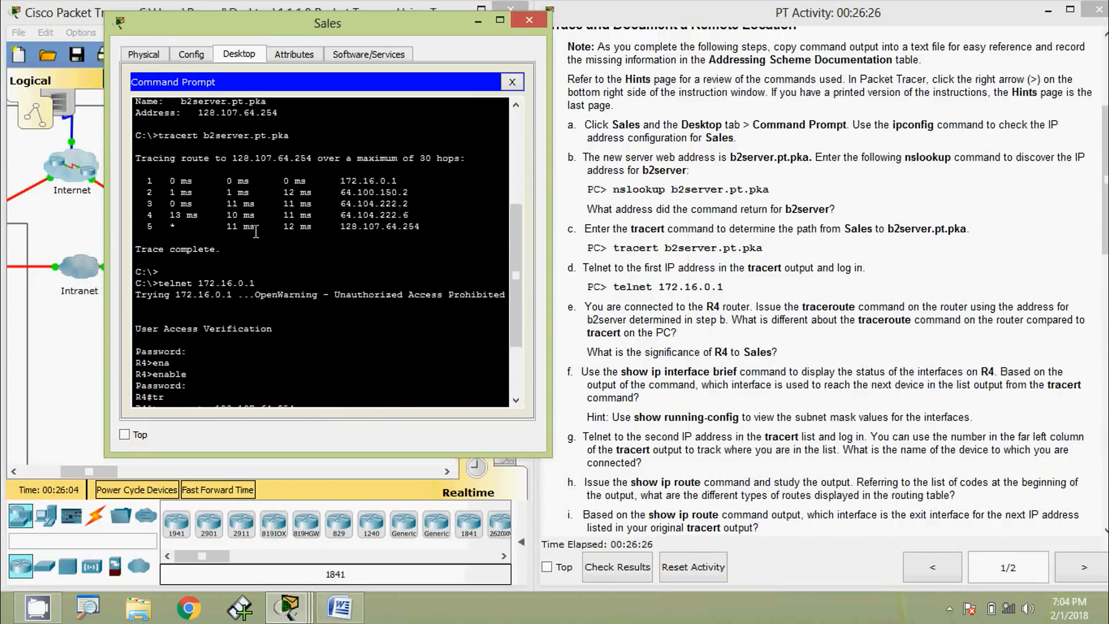
pyautogui.scroll(-2, 246, 249)
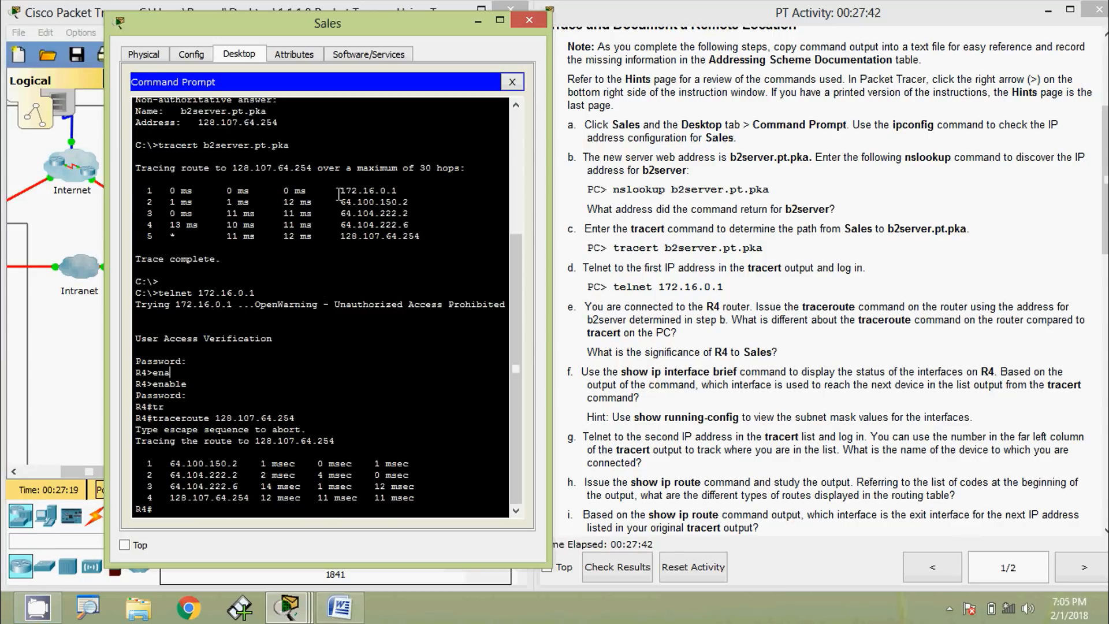
pyautogui.moveTo(337, 192); pyautogui.dragTo(402, 192)
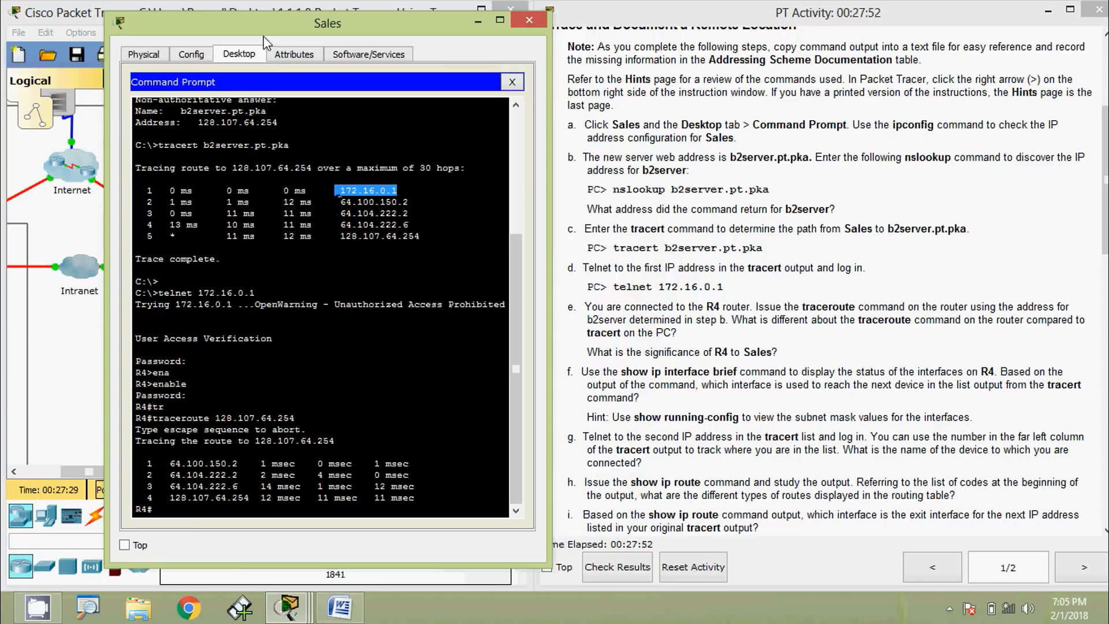
pyautogui.moveTo(261, 32); pyautogui.dragTo(609, 66)
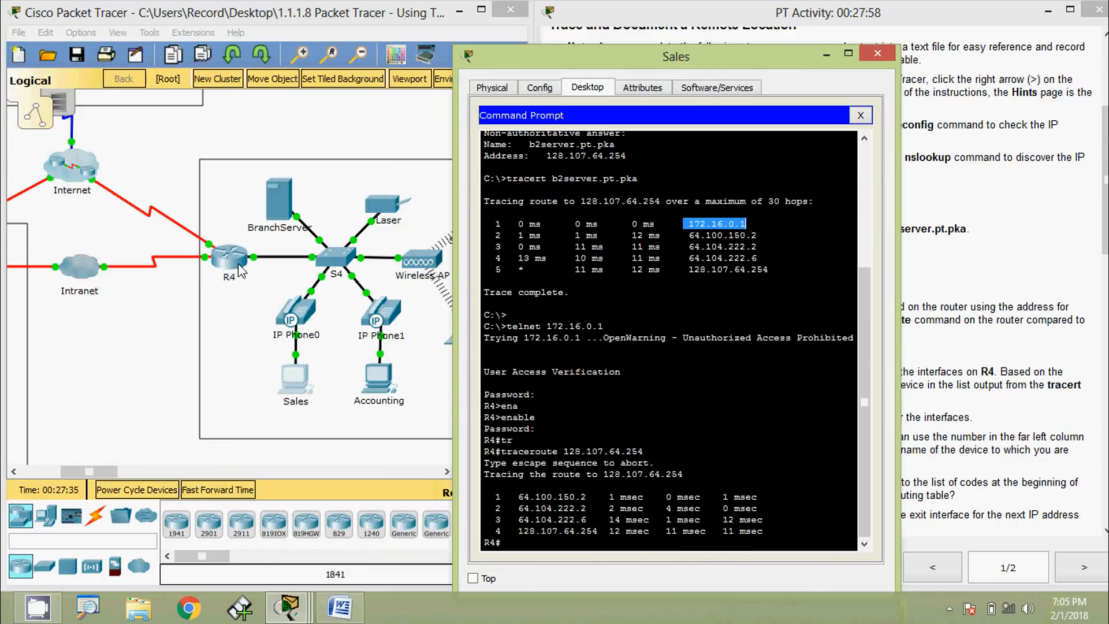
pyautogui.click(587, 312)
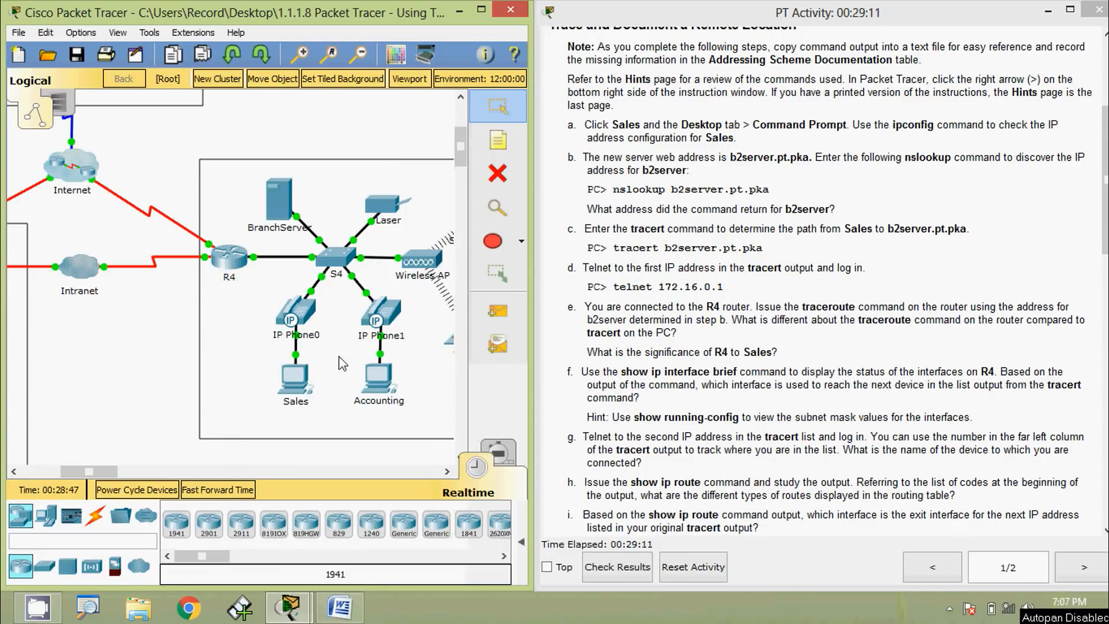
pyautogui.moveTo(107, 475); pyautogui.dragTo(114, 475)
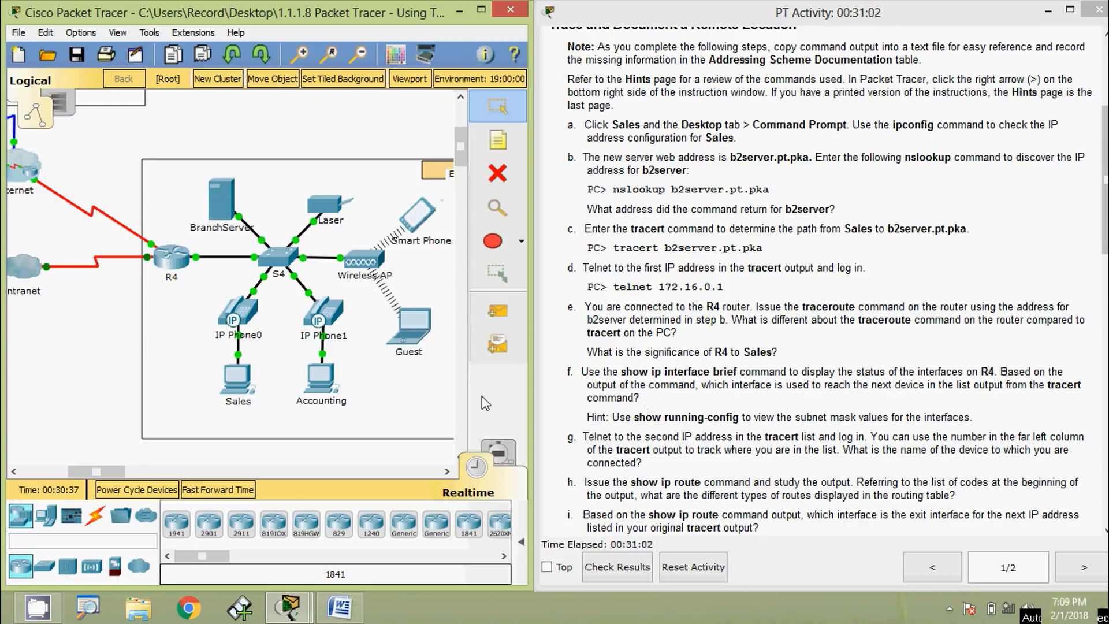
# Reopen the Sales PC's command prompt with the R4 session and narrow its window to uncover more of the instructions
pyautogui.click(250, 386)
pyautogui.click(679, 193)
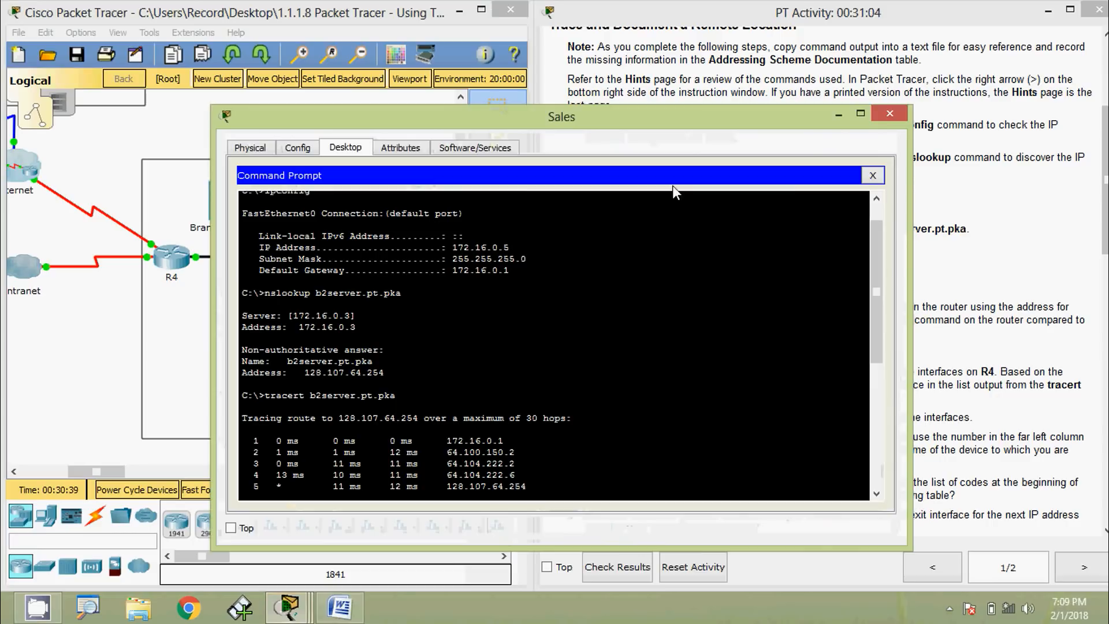
pyautogui.moveTo(904, 306); pyautogui.dragTo(672, 306)
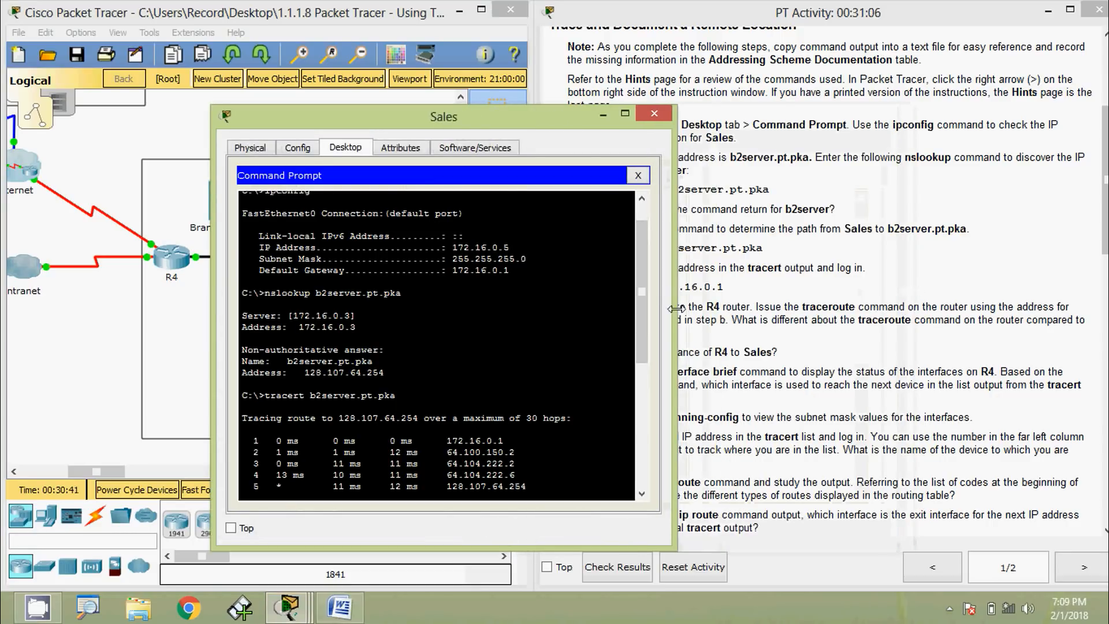
pyautogui.scroll(-5, 529, 373)
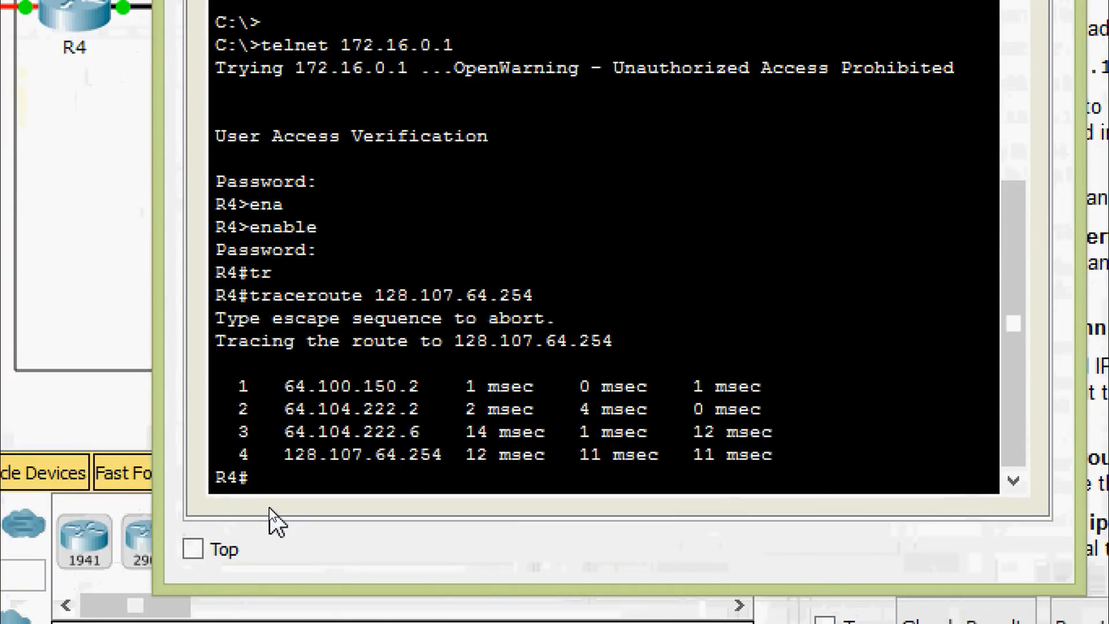
# Display the status of R4's interfaces with the show ip interface brief command
pyautogui.write('sh')
pyautogui.press('Tab')
pyautogui.write('ip in ter')
pyautogui.press('Tab')
pyautogui.write('b')
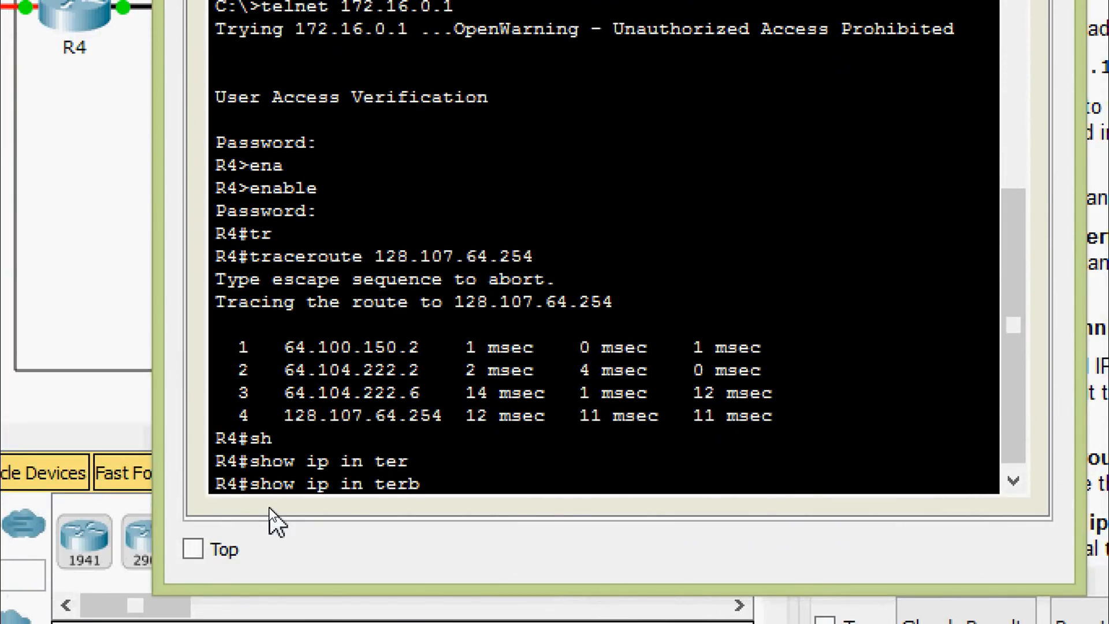
pyautogui.press('BackSpace')
pyautogui.press('BackSpace')
pyautogui.press('BackSpace')
pyautogui.press('BackSpace')
pyautogui.press('BackSpace')
pyautogui.write('t')
pyautogui.press('Tab')
pyautogui.write('b')
pyautogui.press('Tab')
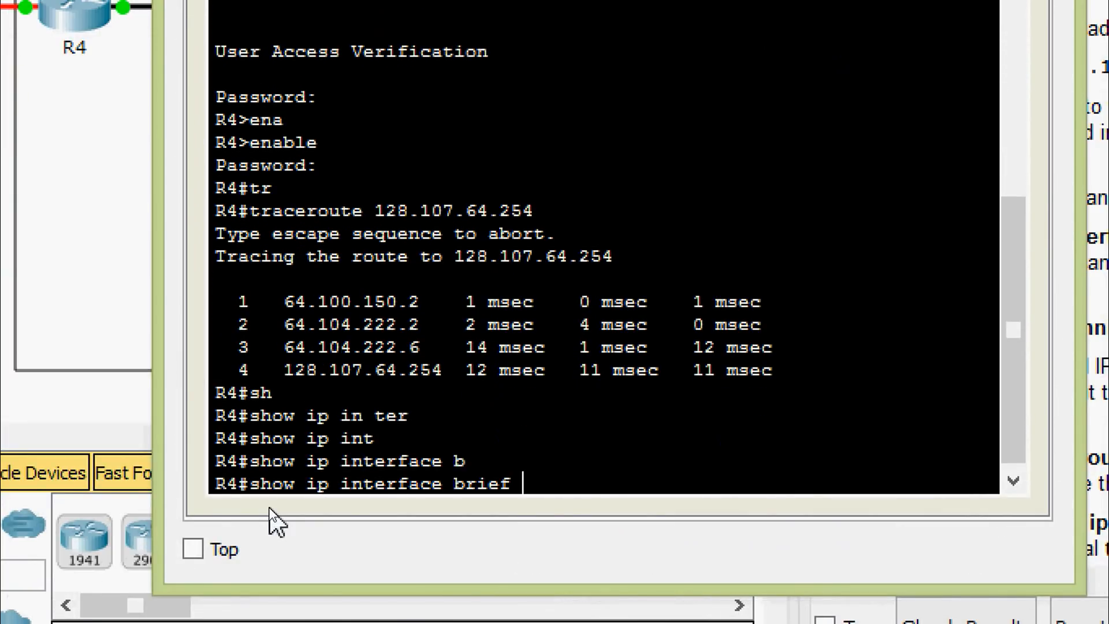
pyautogui.press('Return')
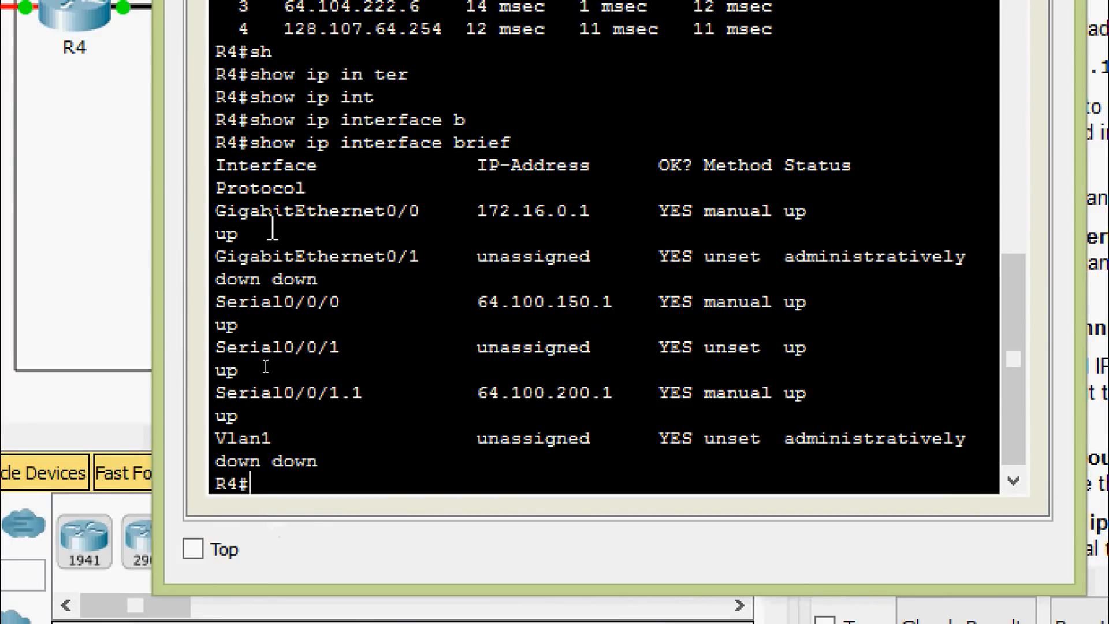
# Examine the GigabitEthernet0/0, Serial0/0/0 and Serial0/0/1.1 entries in R4's interface listing
pyautogui.moveTo(216, 211); pyautogui.dragTo(578, 210)
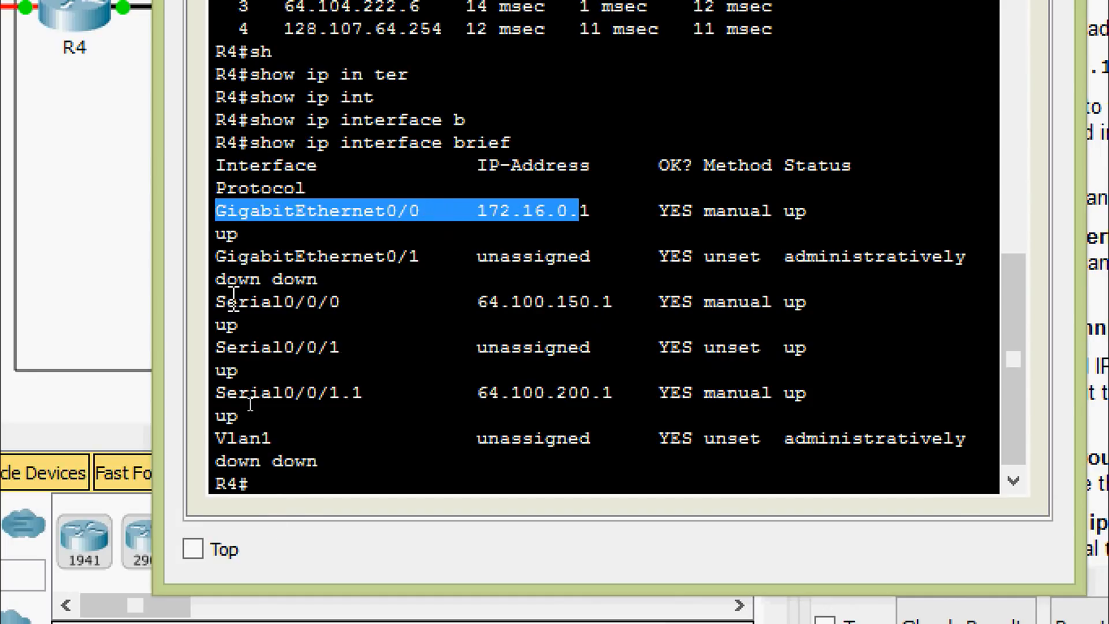
pyautogui.moveTo(216, 301); pyautogui.dragTo(602, 302)
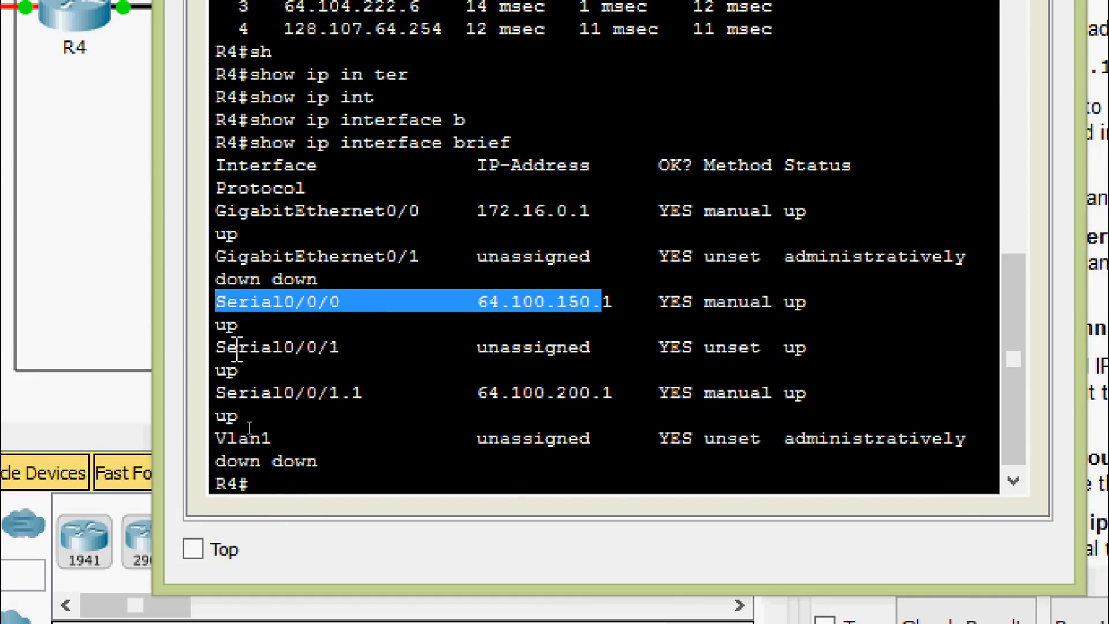
pyautogui.moveTo(216, 393); pyautogui.dragTo(364, 393)
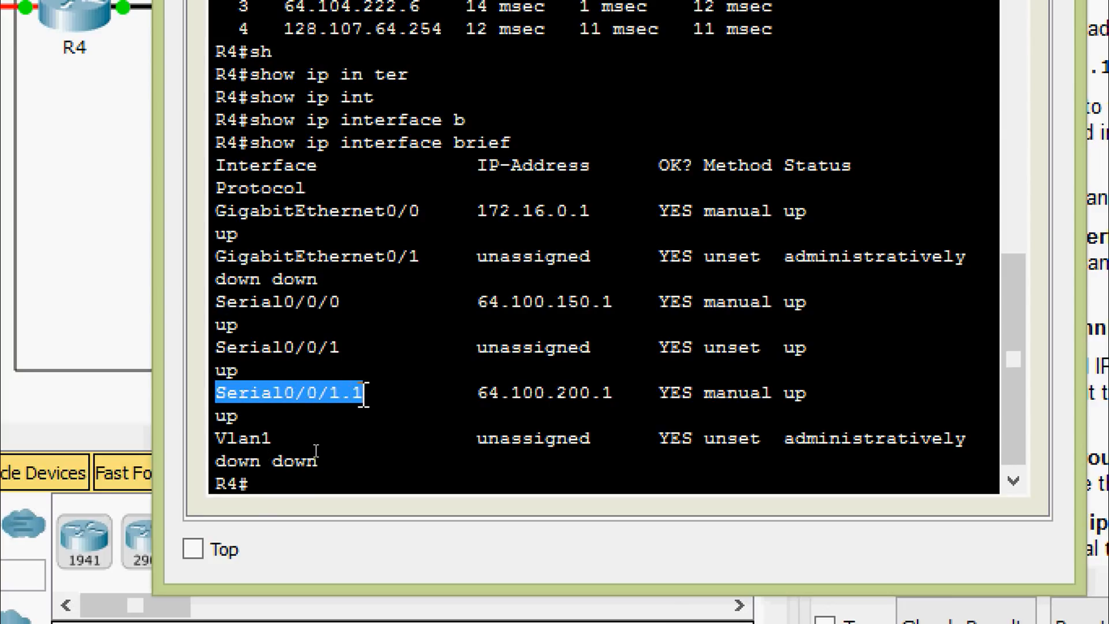
pyautogui.click(606, 377)
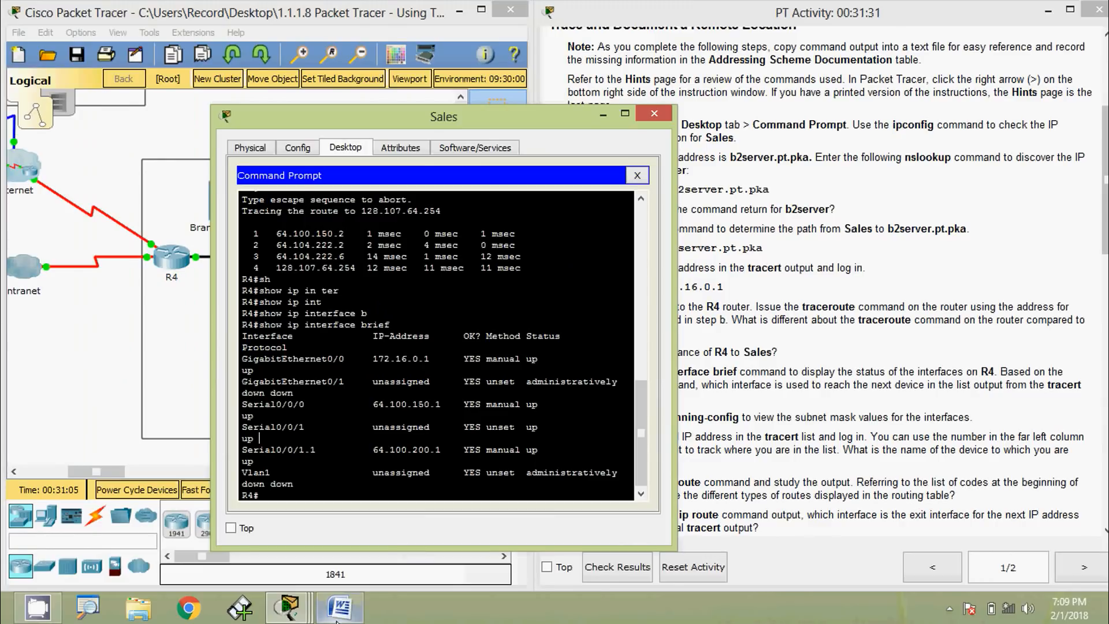
# Compare the second hop's address in the Word document with R4's Serial0/0/0 entry, placing the Sales window beside the table
pyautogui.click(339, 609)
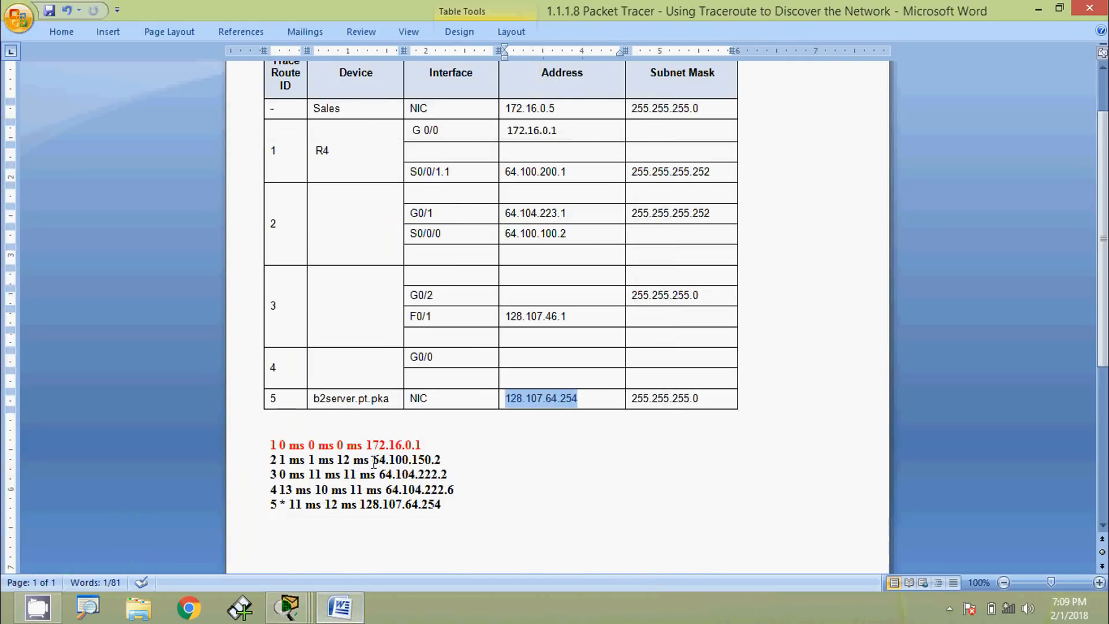
pyautogui.moveTo(383, 461); pyautogui.dragTo(431, 461)
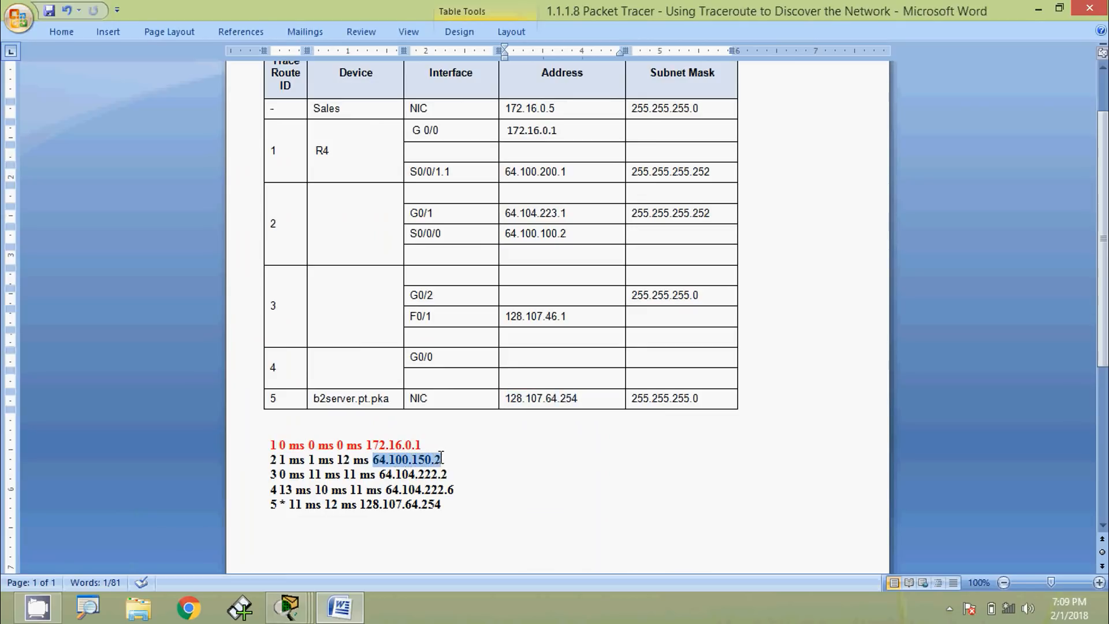
pyautogui.click(426, 460)
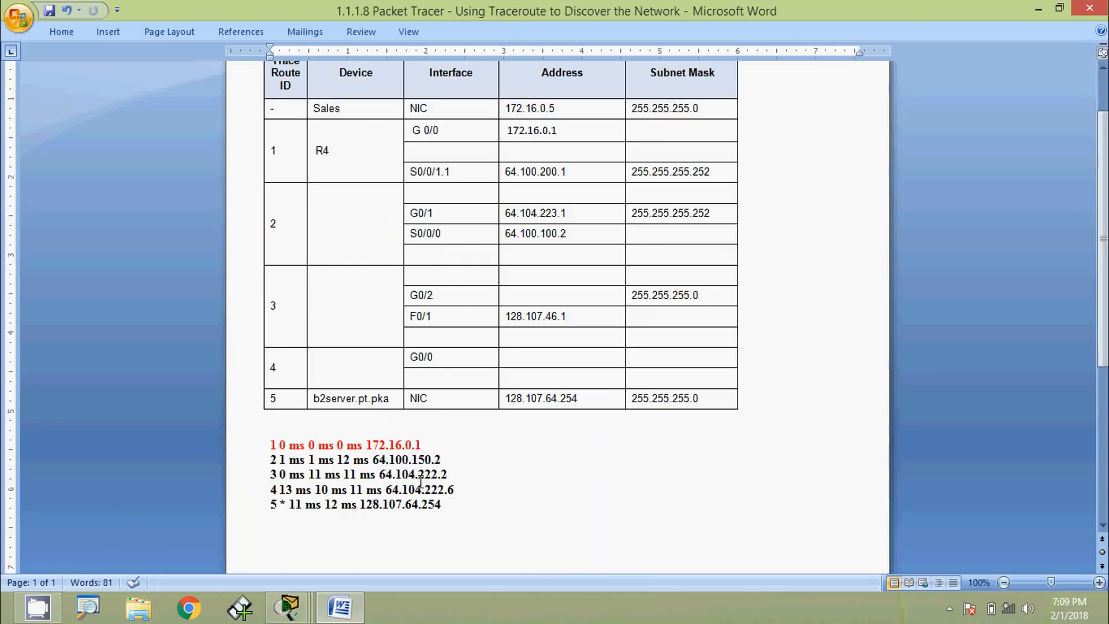
pyautogui.hotkey('alt', 'Tab')
pyautogui.moveTo(420, 123); pyautogui.dragTo(761, 98)
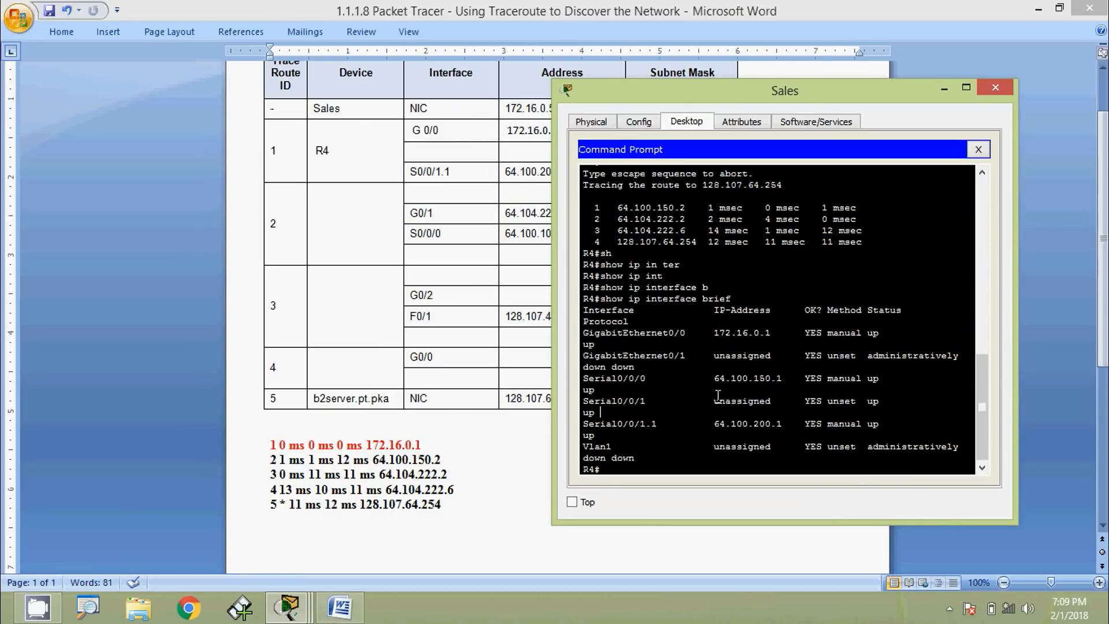
pyautogui.moveTo(713, 382); pyautogui.dragTo(787, 384)
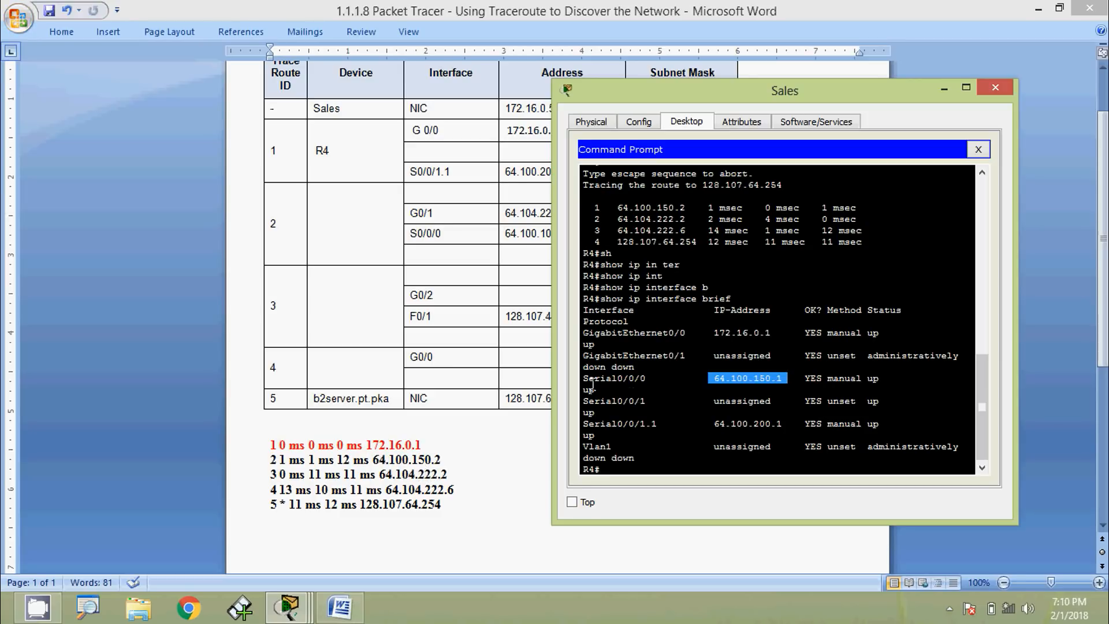
pyautogui.moveTo(591, 378); pyautogui.dragTo(783, 379)
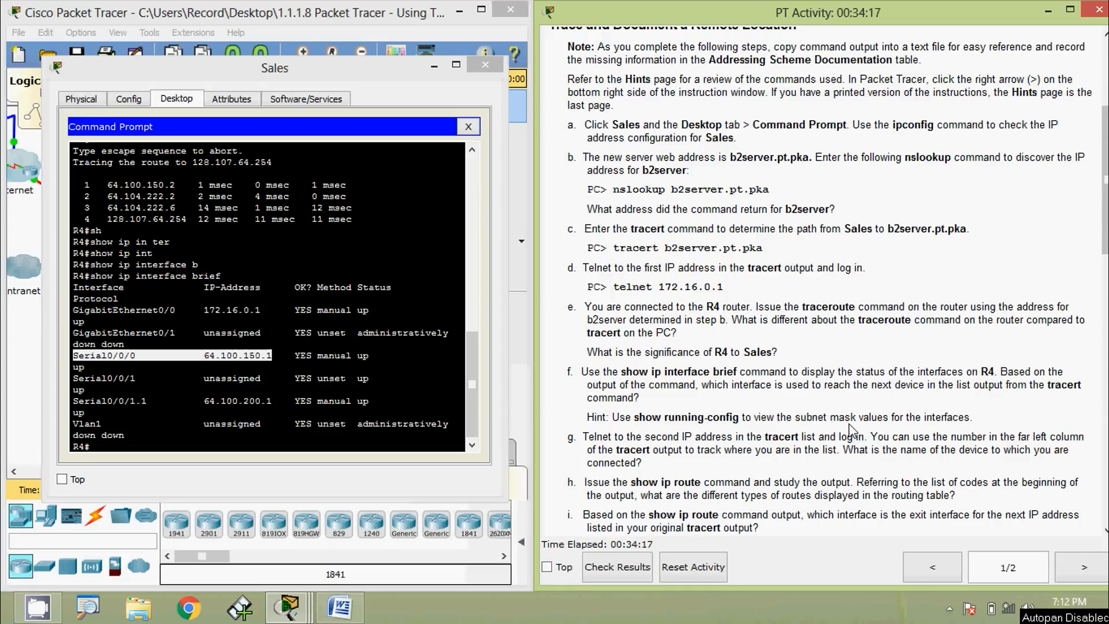
# Display R4's running configuration with the show running-config command, paging on to the GigabitEthernet interface entries
pyautogui.click(172, 416)
pyautogui.moveTo(255, 69); pyautogui.dragTo(299, 37)
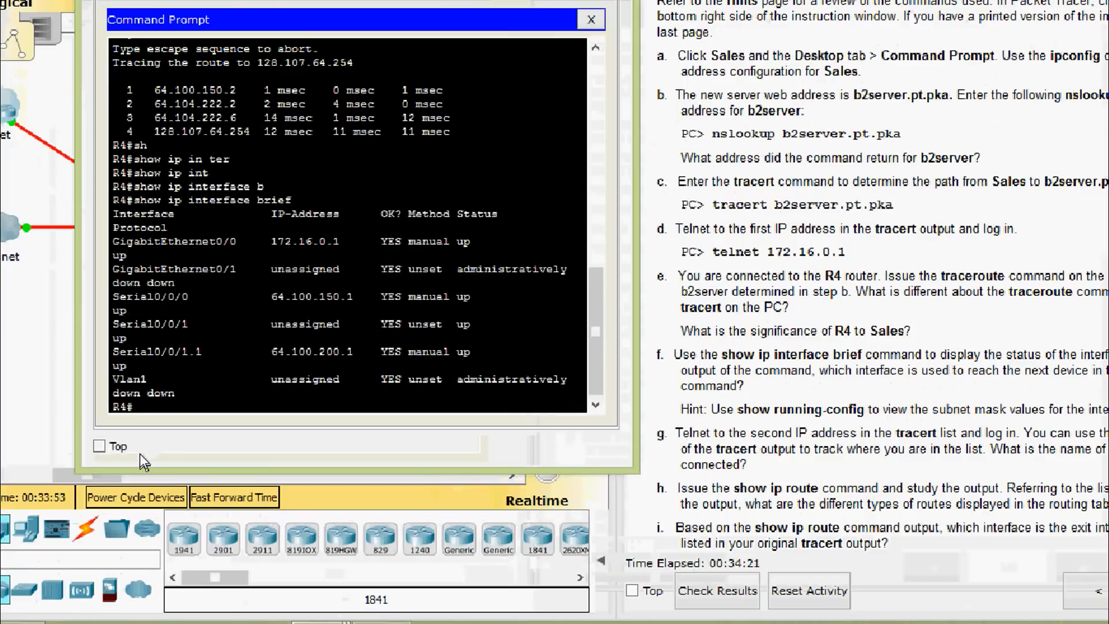
pyautogui.press('Return')
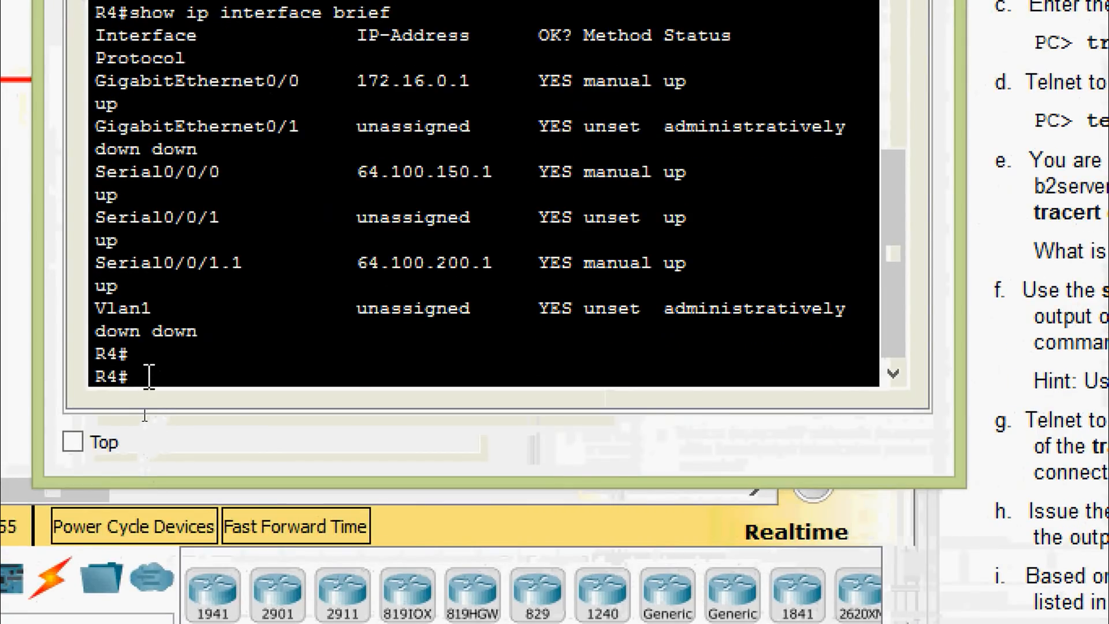
pyautogui.write('sh')
pyautogui.press('Tab')
pyautogui.write('ru')
pyautogui.press('Tab')
pyautogui.press('Return')
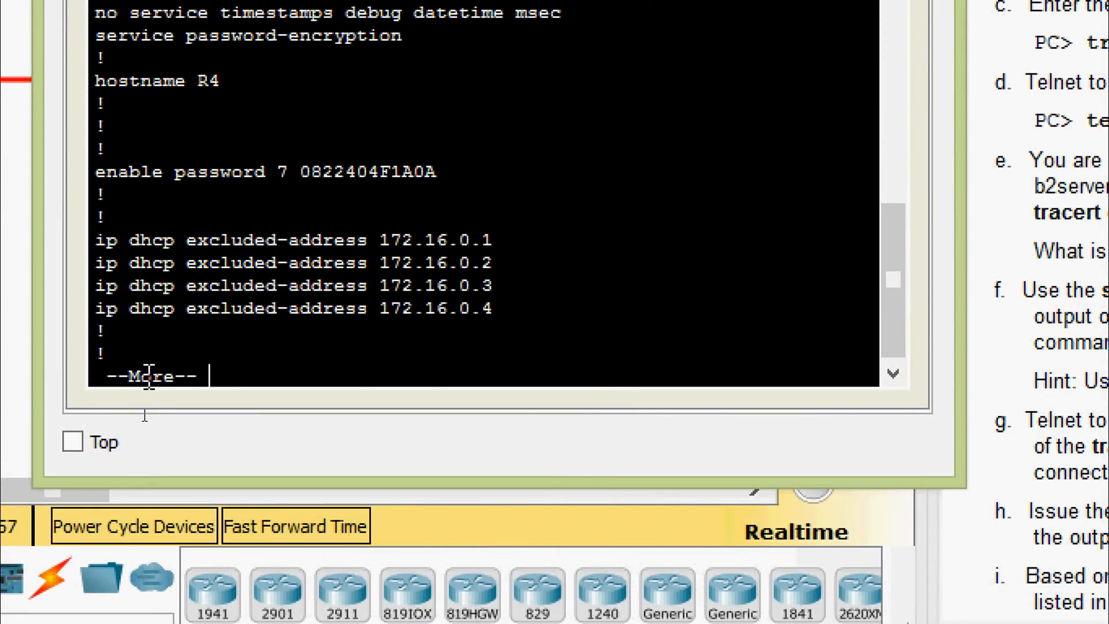
pyautogui.press('space')
pyautogui.press('space')
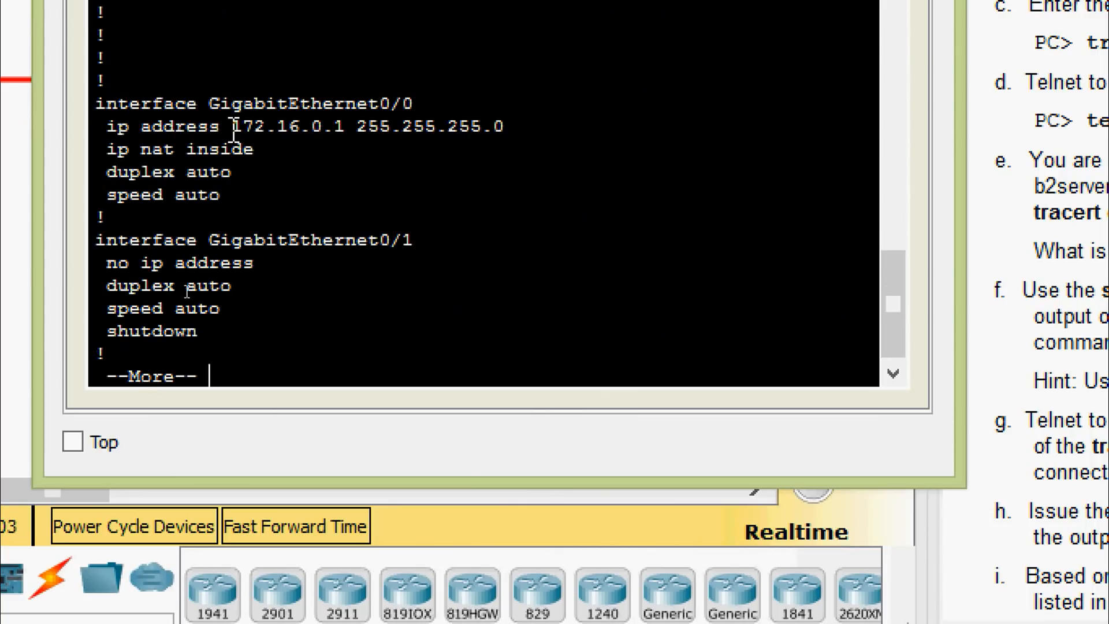
# Copy GigabitEthernet0/0's subnet mask 255.255.255.0 from R4's configuration into the G 0/0 row of the Word addressing table
pyautogui.moveTo(232, 133); pyautogui.dragTo(505, 136)
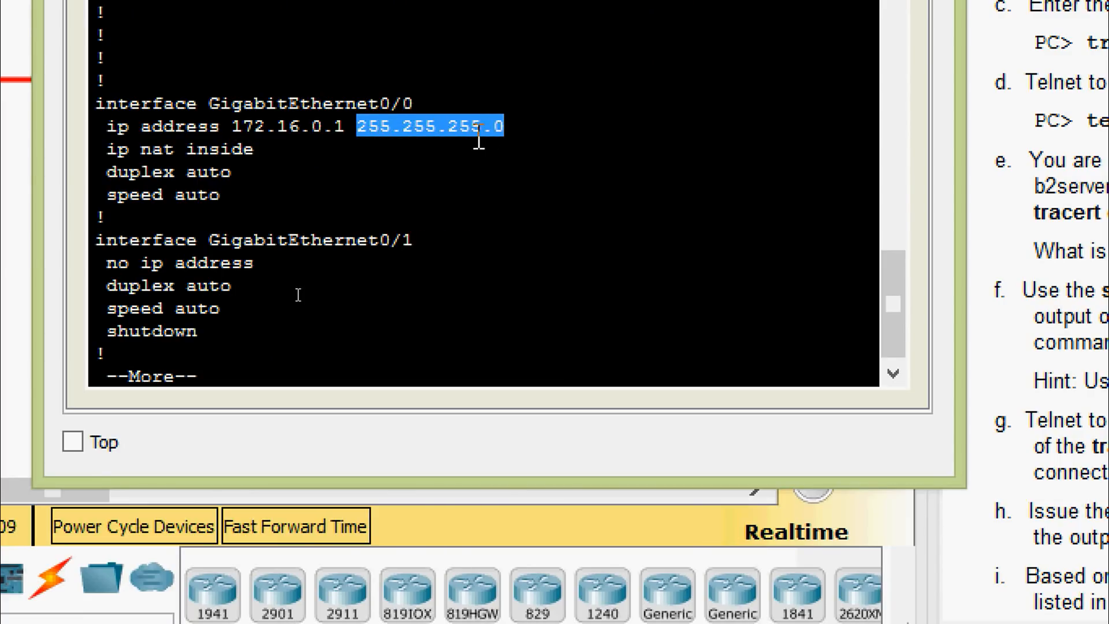
pyautogui.rightClick(442, 130)
pyautogui.click(473, 144)
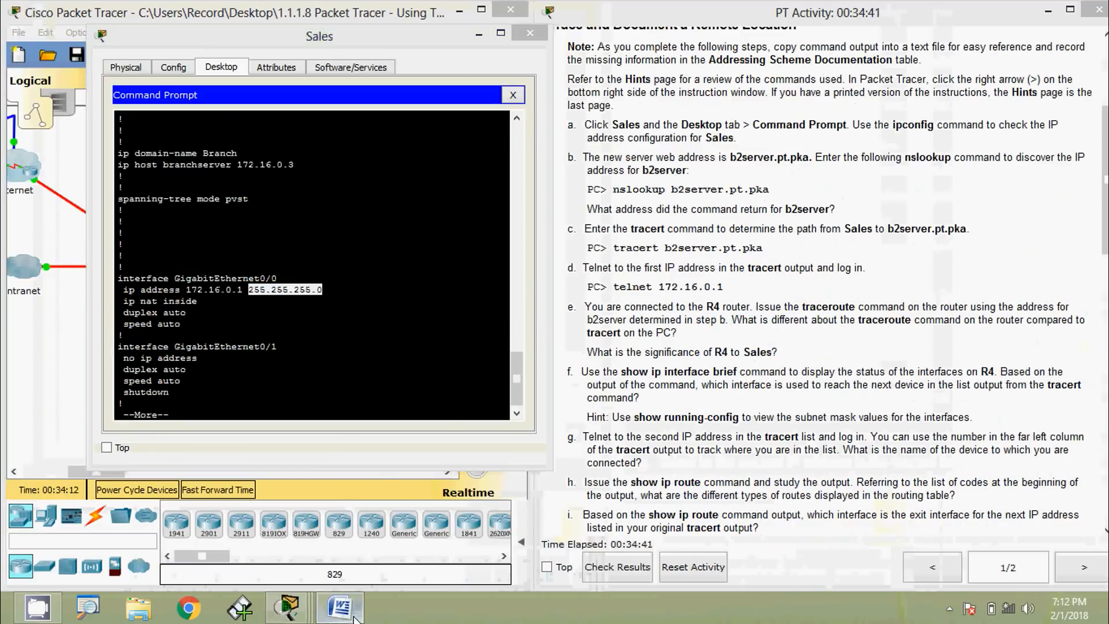
pyautogui.click(340, 606)
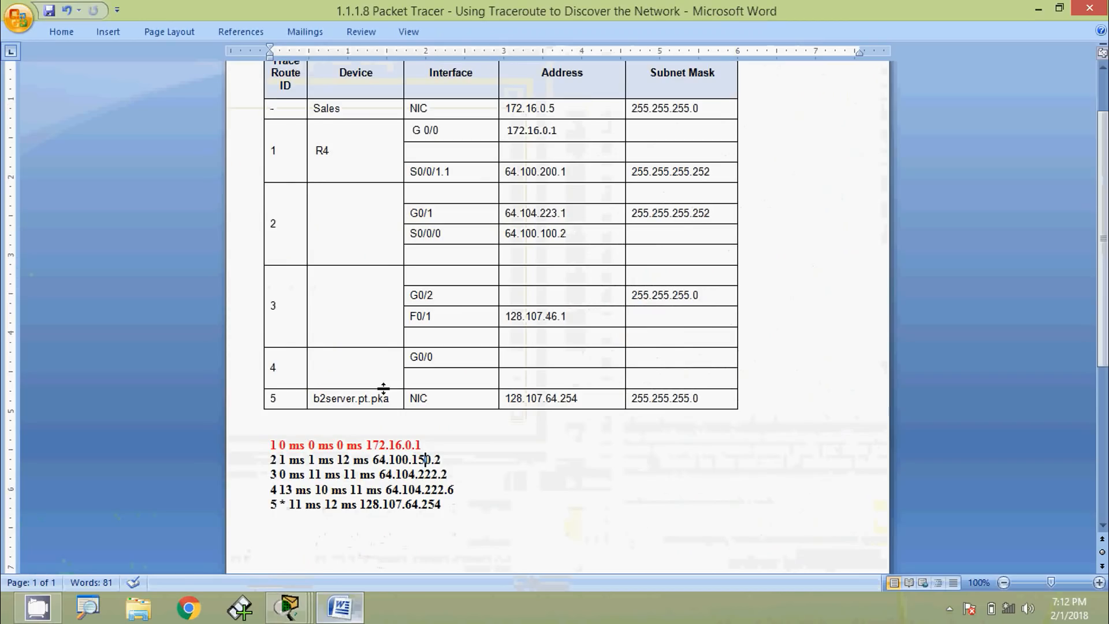
pyautogui.scroll(1, 386, 159)
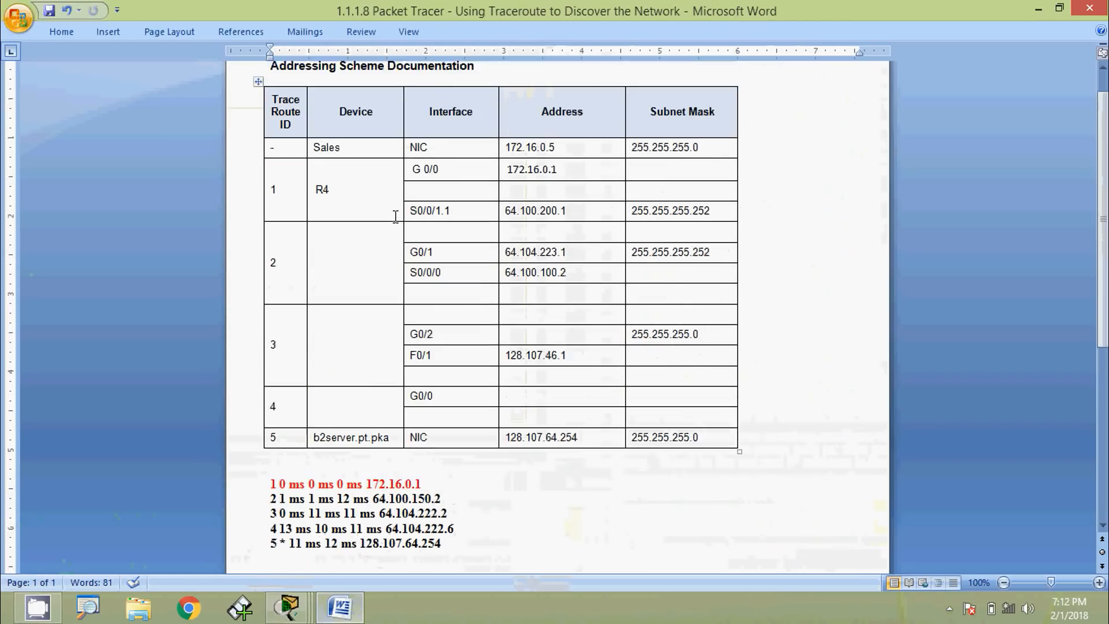
pyautogui.click(431, 173)
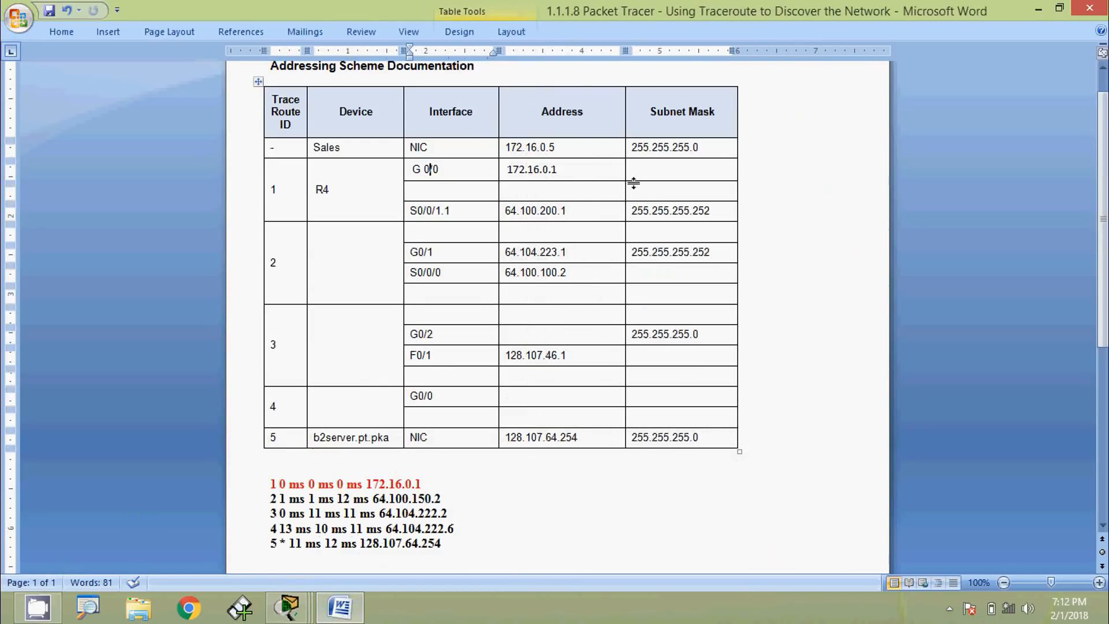
pyautogui.click(647, 168)
pyautogui.rightClick(648, 169)
pyautogui.click(676, 213)
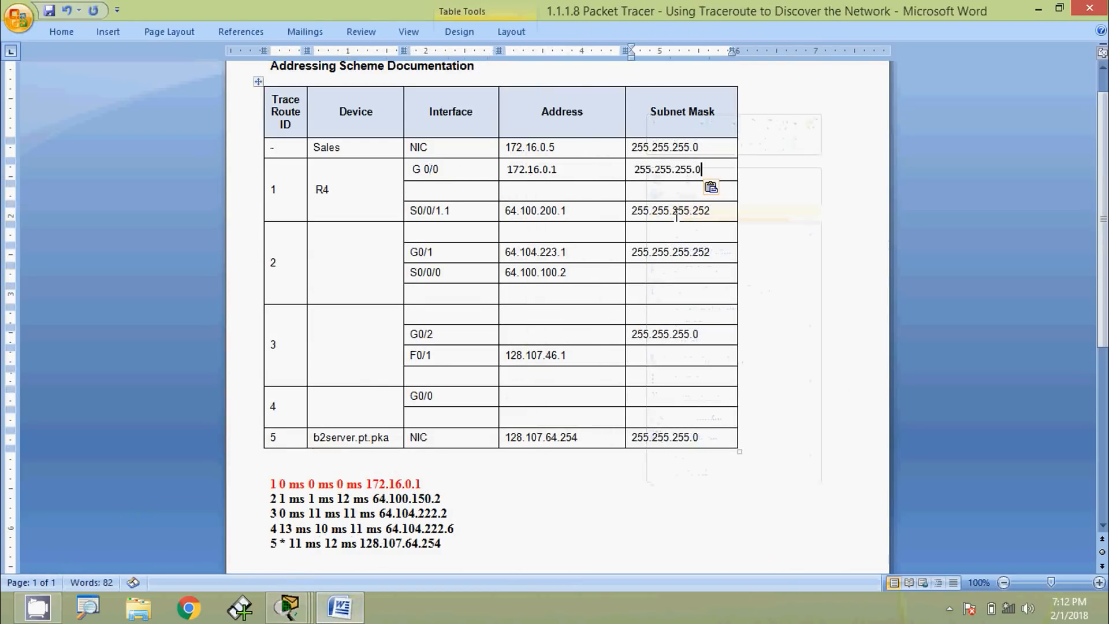
# Place the resized Sales window beside the Word table and page R4's configuration on to the serial interface entries
pyautogui.hotkey('alt', 'Tab')
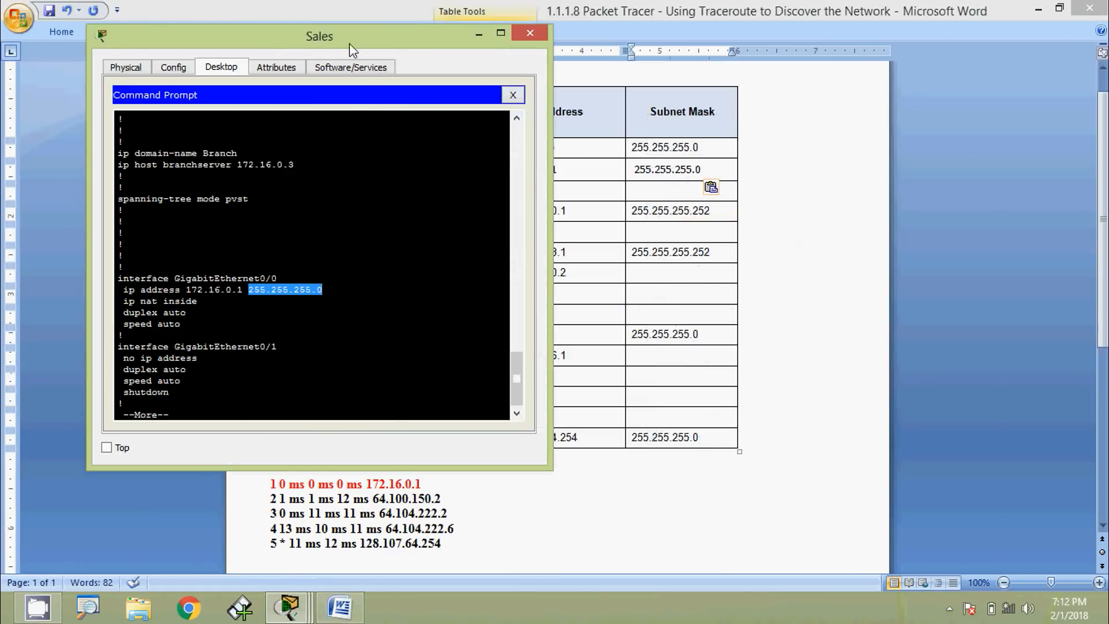
pyautogui.moveTo(213, 45); pyautogui.dragTo(821, 83)
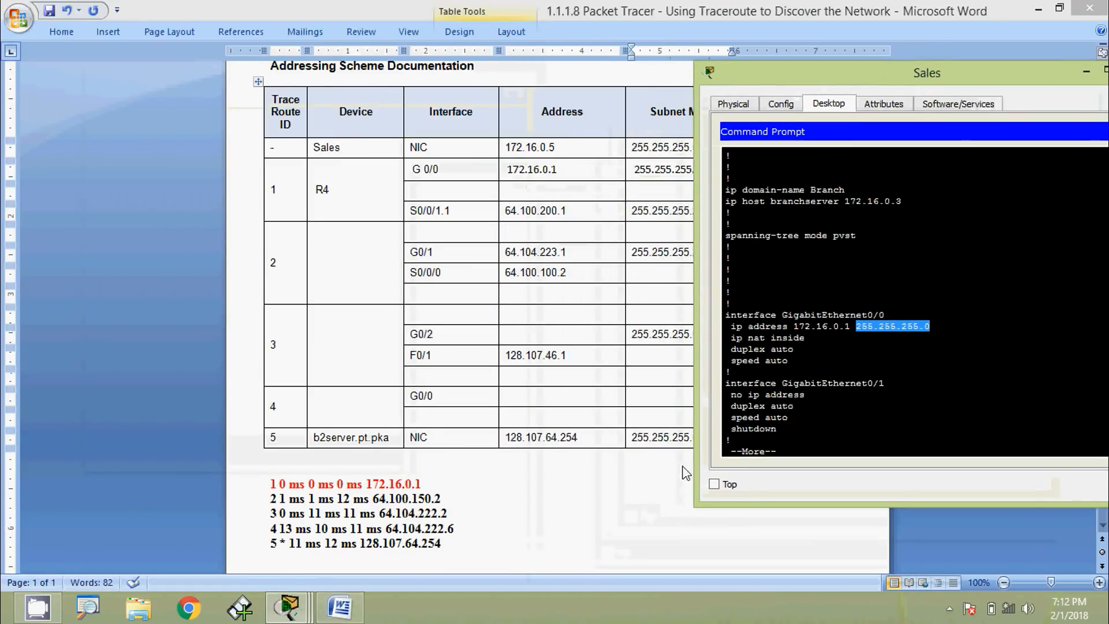
pyautogui.moveTo(695, 507); pyautogui.dragTo(776, 454)
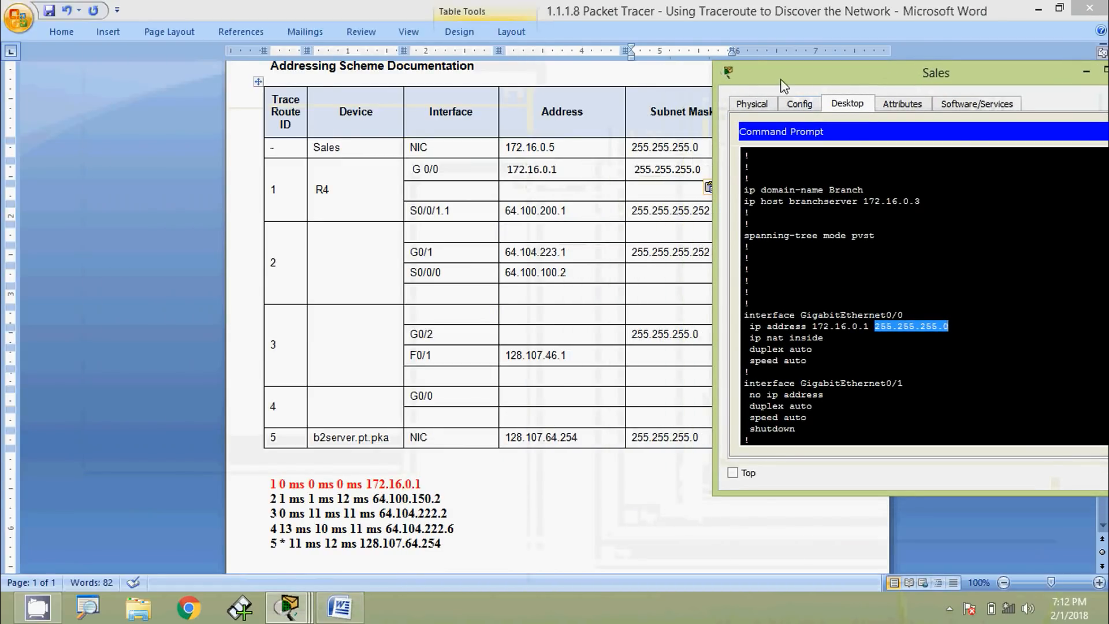
pyautogui.moveTo(784, 81); pyautogui.dragTo(840, 79)
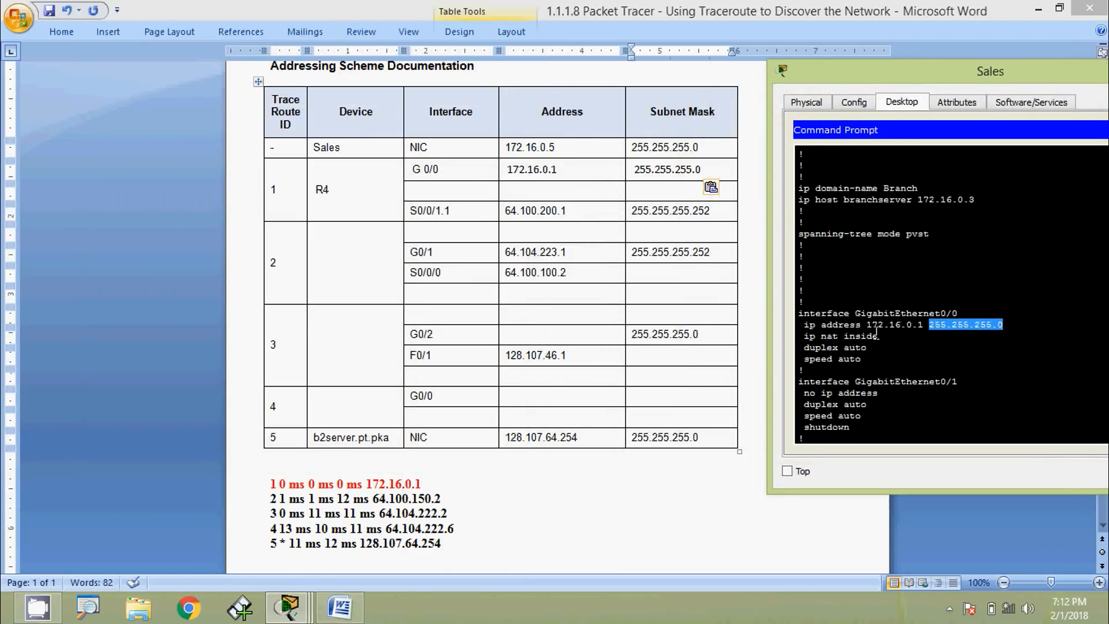
pyautogui.click(870, 381)
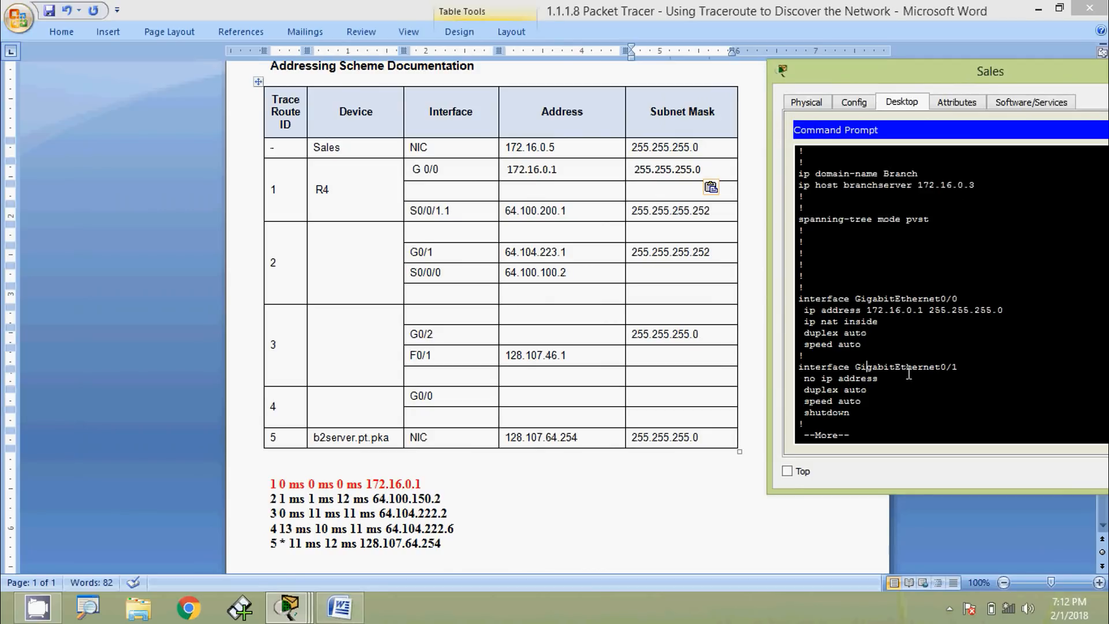
pyautogui.press('space')
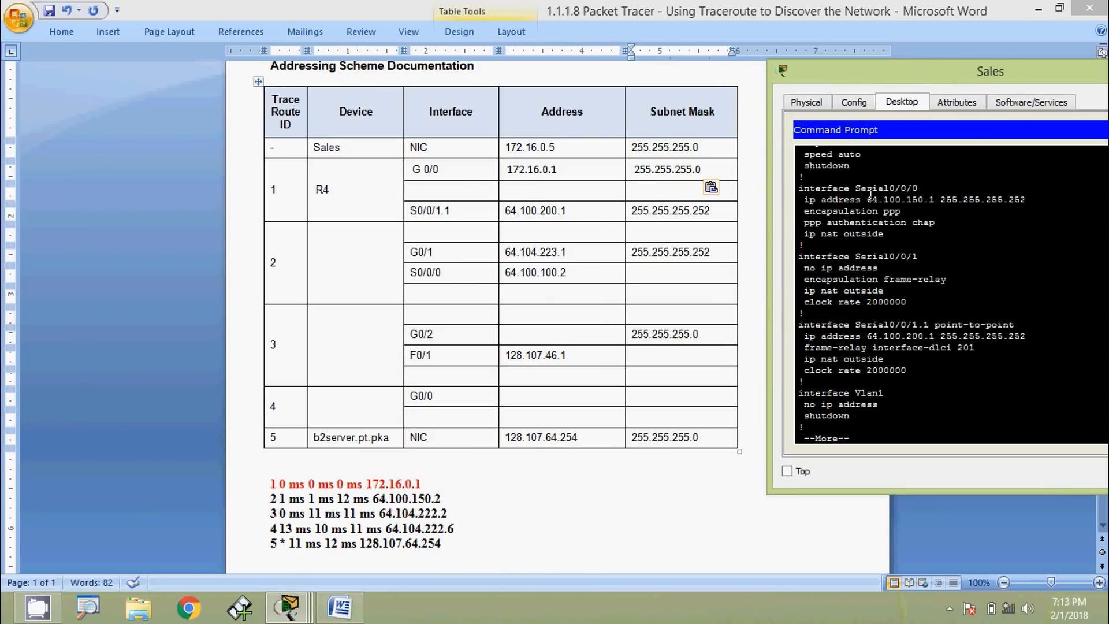
# Copy the interface name Serial0/0/0 from R4's configuration into the empty R4 interface cell of the Word table
pyautogui.moveTo(858, 189); pyautogui.dragTo(919, 191)
pyautogui.rightClick(897, 191)
pyautogui.click(931, 199)
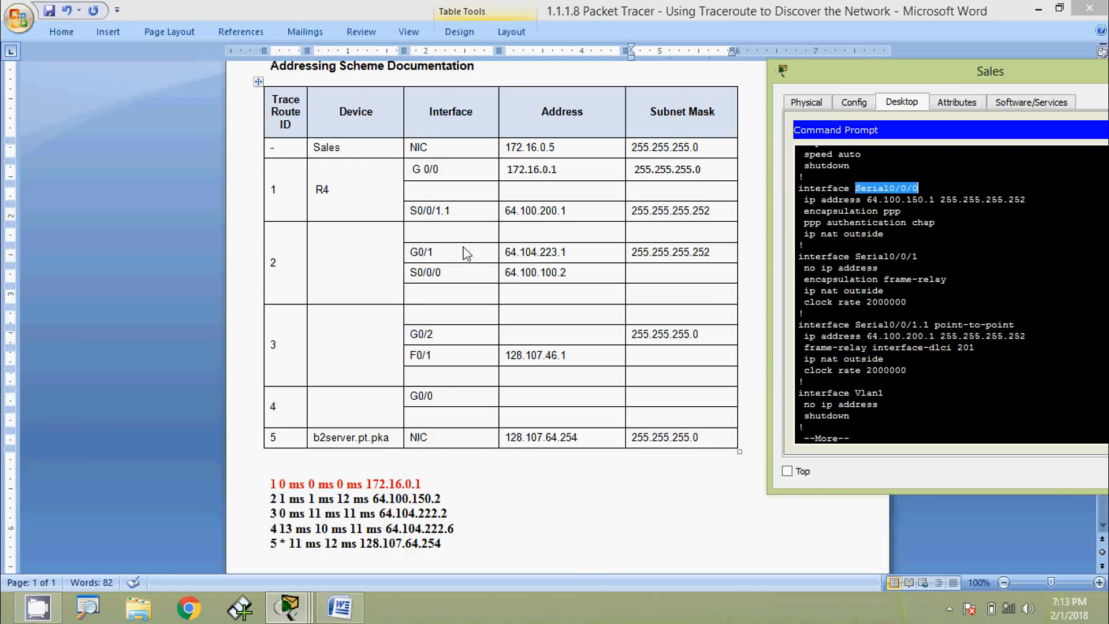
pyautogui.click(421, 192)
pyautogui.rightClick(427, 190)
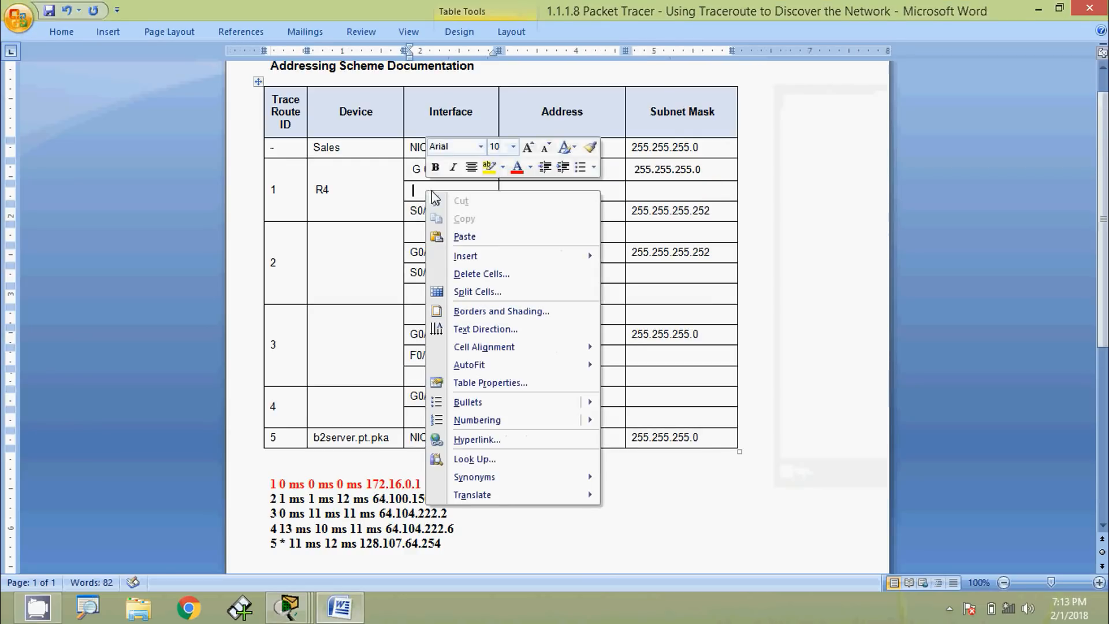
pyautogui.click(471, 241)
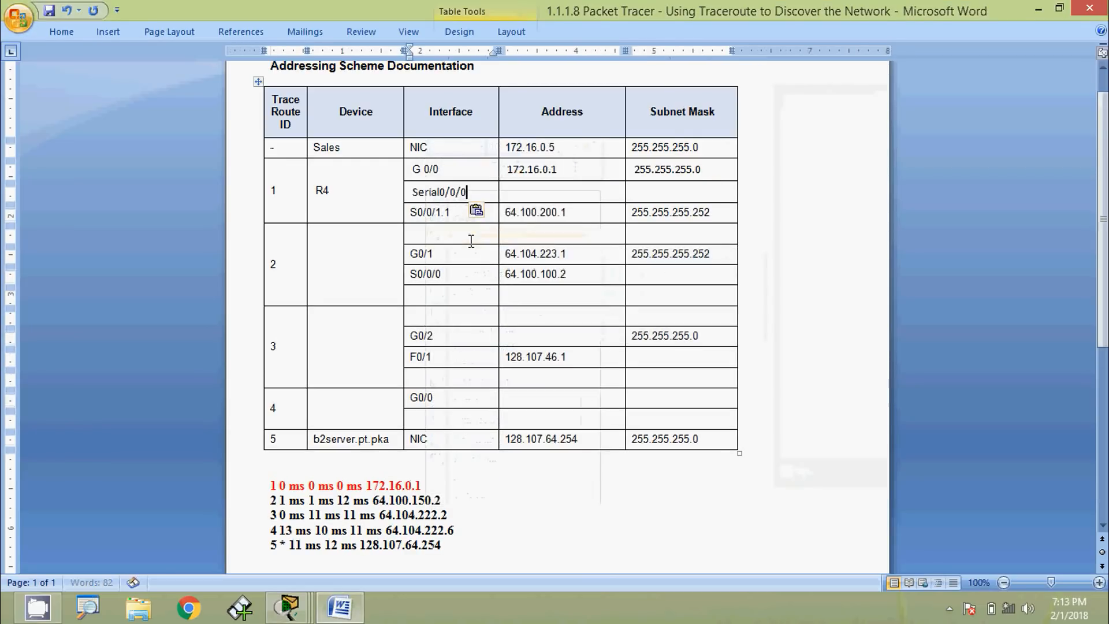
# Copy the Serial0/0/0 address 64.100.150.1 from R4's configuration into that interface's address cell in Word
pyautogui.click(538, 195)
pyautogui.hotkey('alt', 'Tab')
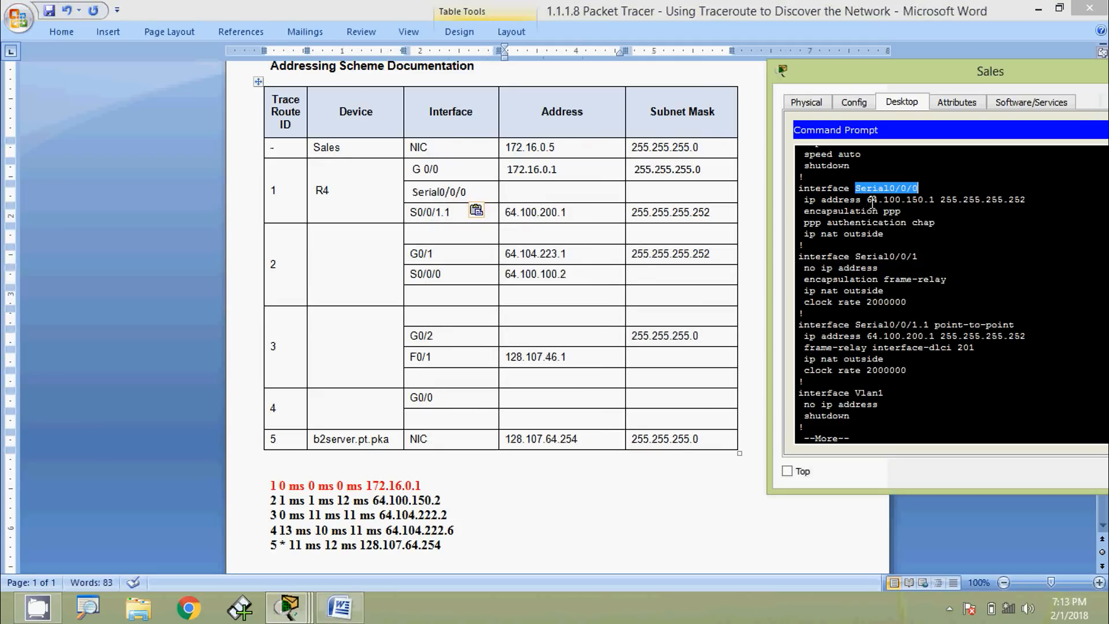
pyautogui.moveTo(868, 200); pyautogui.dragTo(934, 205)
pyautogui.rightClick(900, 191)
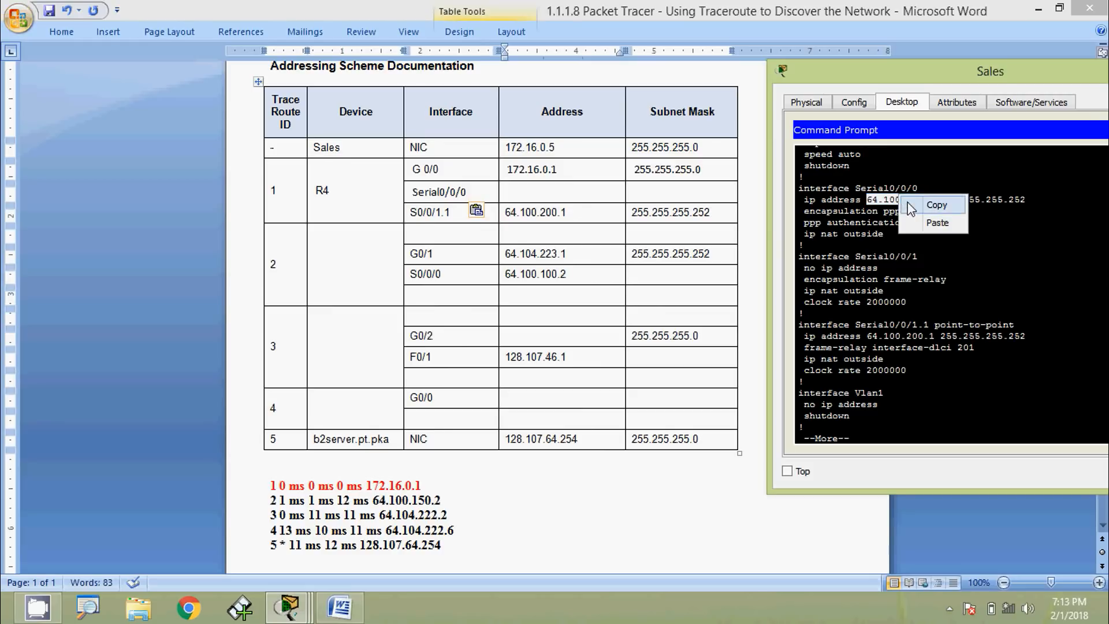
pyautogui.click(919, 209)
pyautogui.click(560, 196)
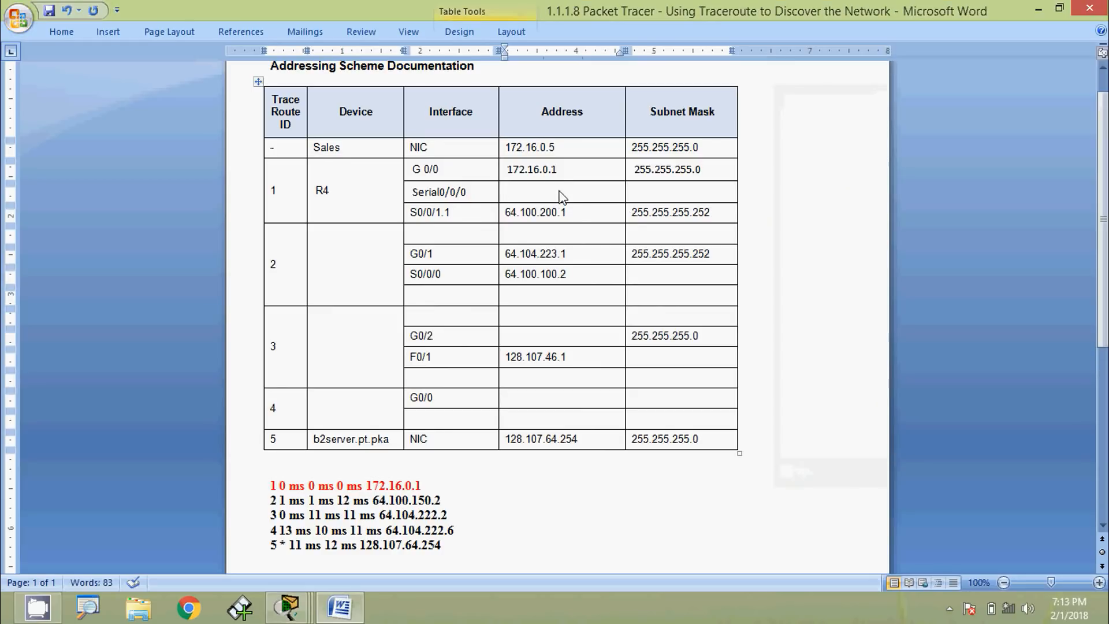
pyautogui.hotkey('ctrl', 'v')
# Copy the Serial0/0/0 subnet mask 255.255.255.252 from R4's configuration into that interface's mask cell in Word
pyautogui.hotkey('alt', 'Tab')
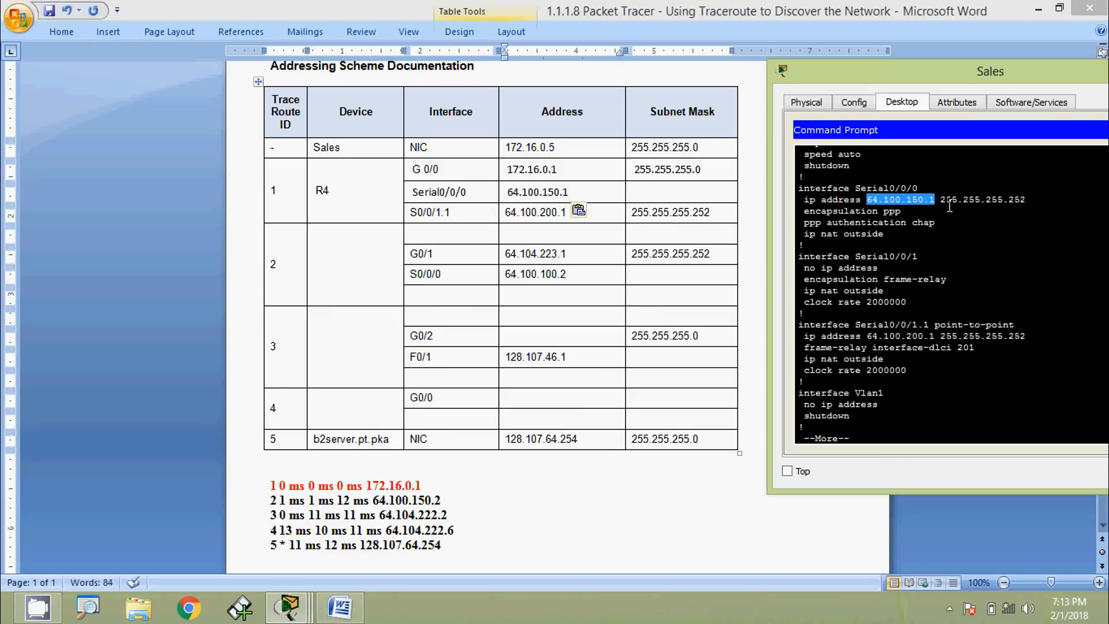
pyautogui.moveTo(940, 201); pyautogui.dragTo(1023, 203)
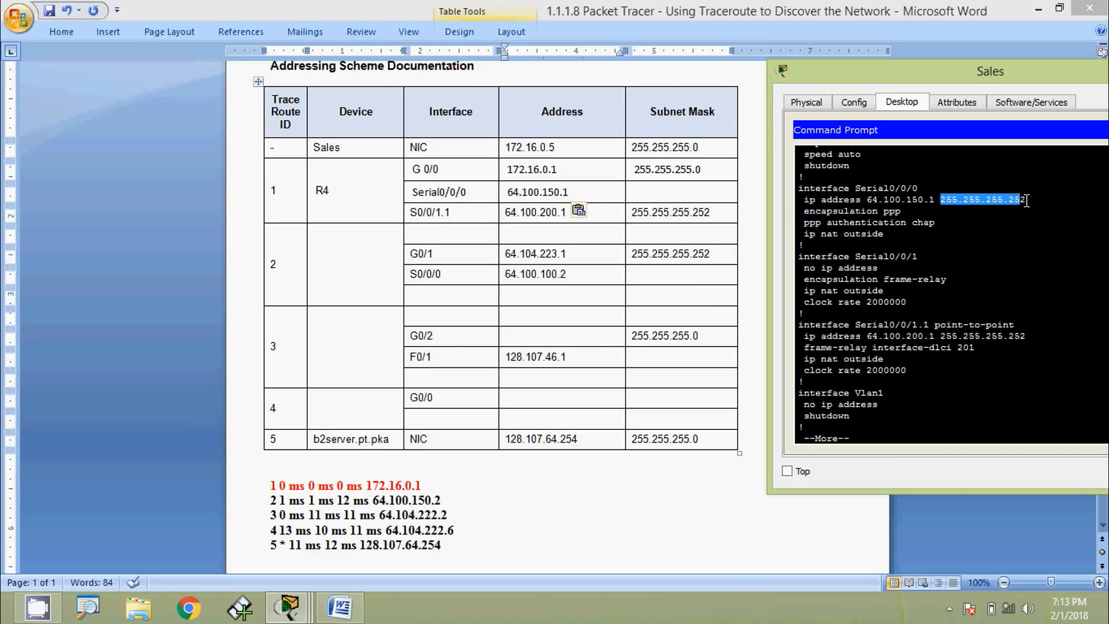
pyautogui.rightClick(1007, 199)
pyautogui.click(1018, 210)
pyautogui.click(695, 191)
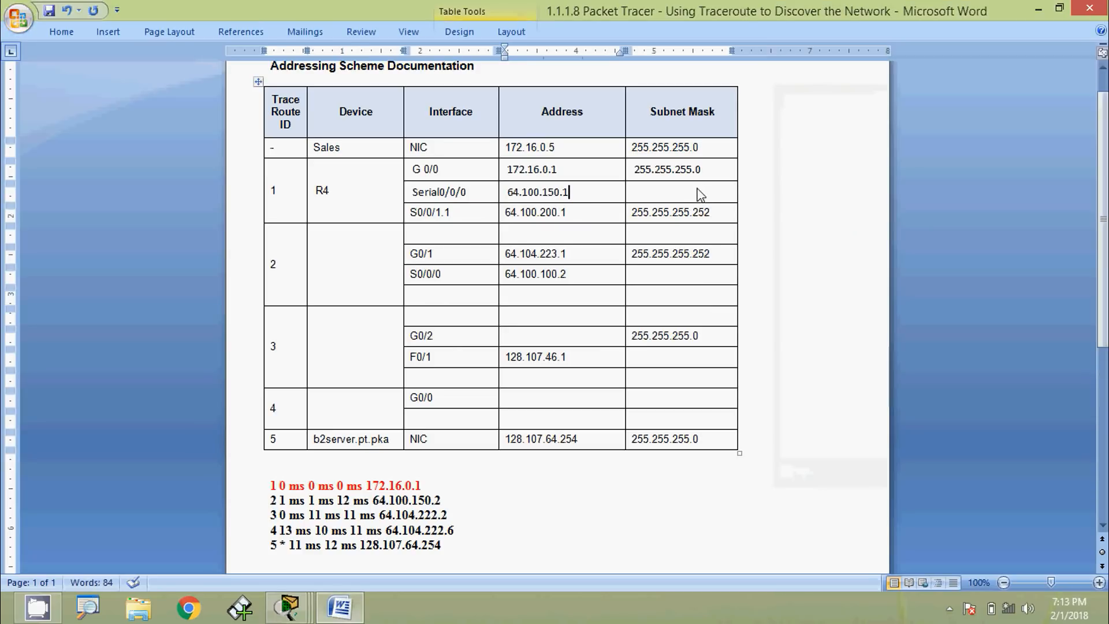
pyautogui.hotkey('ctrl', 'v')
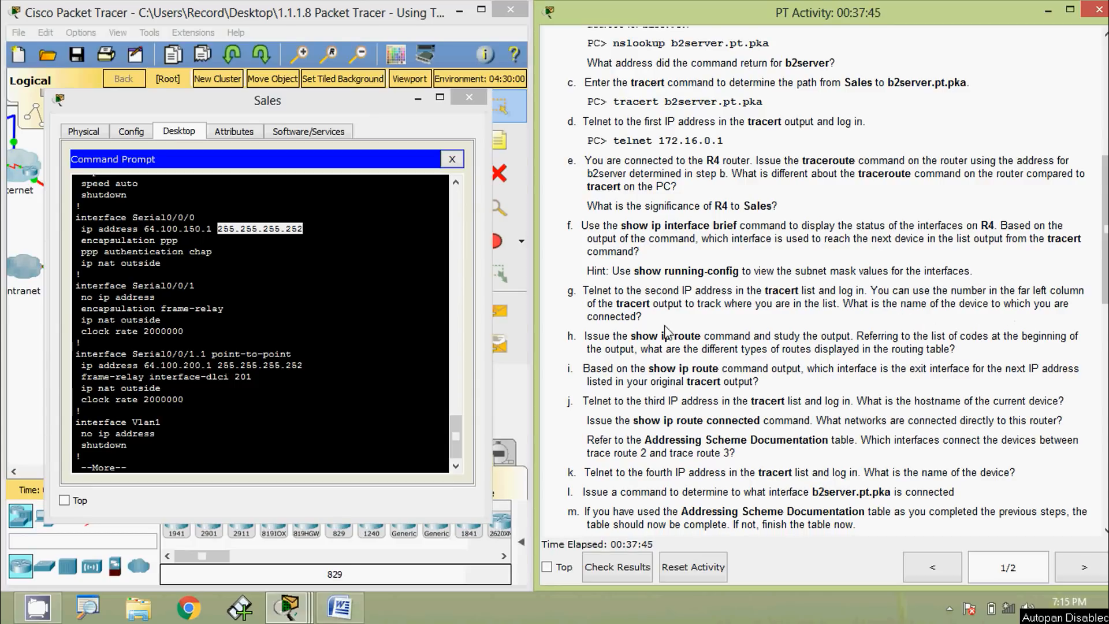
# Copy the second hop's address 64.100.150.2 from the trace listing in Word and colour that hop's line red
pyautogui.click(350, 611)
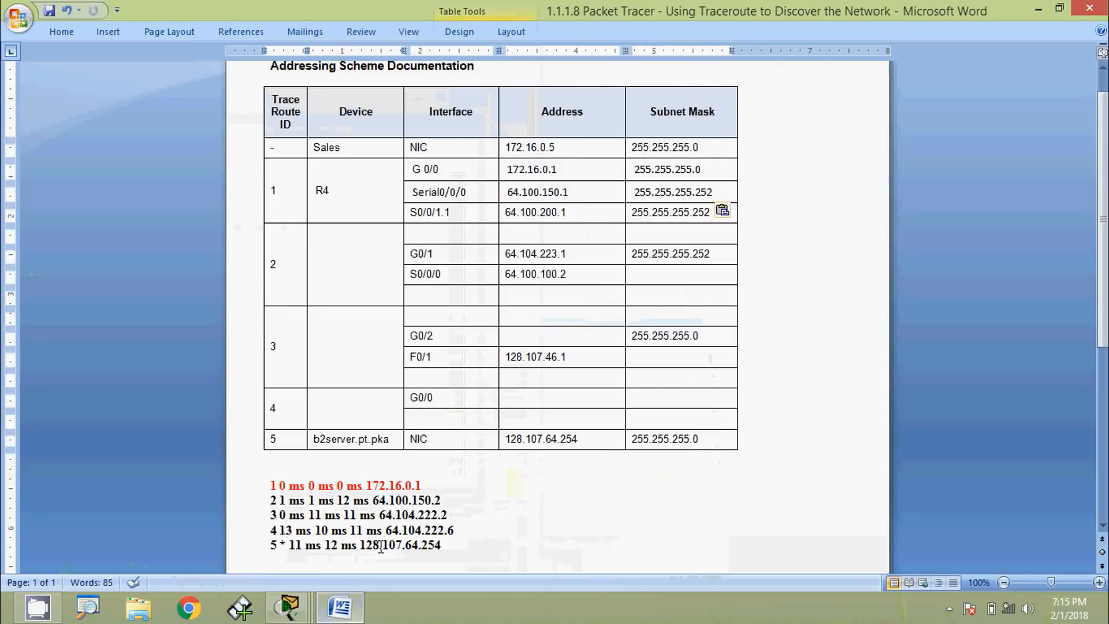
pyautogui.moveTo(374, 502); pyautogui.dragTo(439, 503)
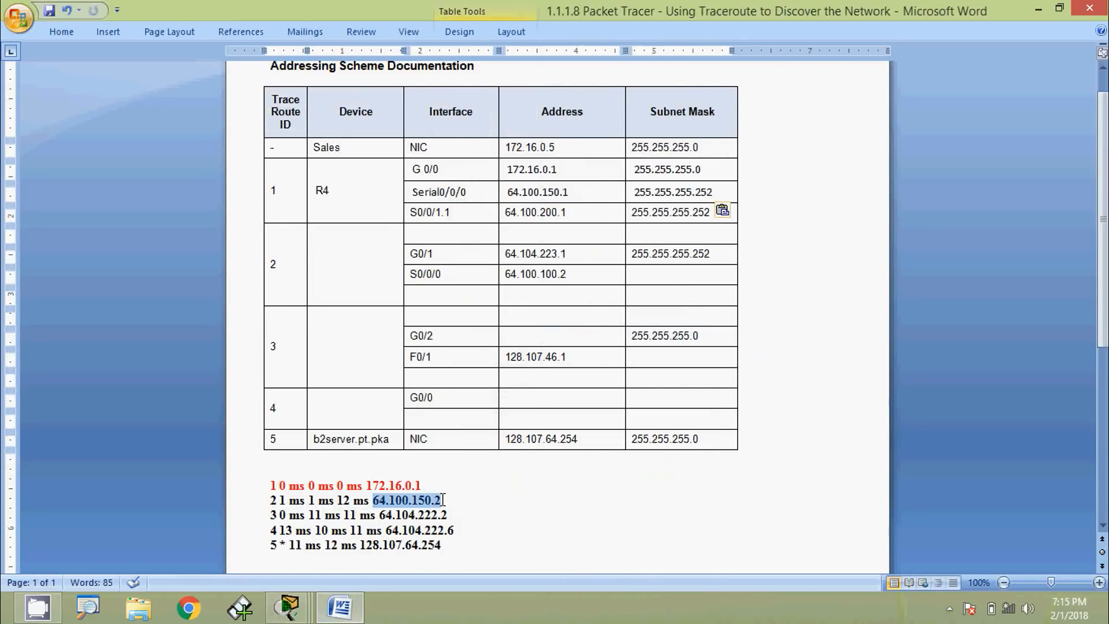
pyautogui.hotkey('ctrl', 'c')
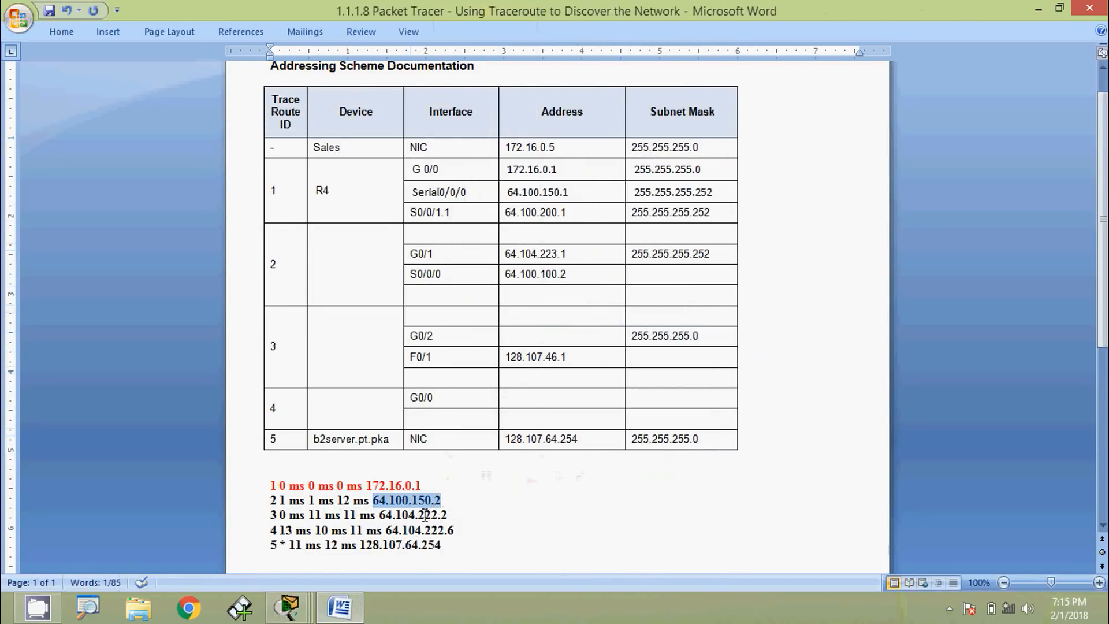
pyautogui.moveTo(444, 501); pyautogui.dragTo(270, 500)
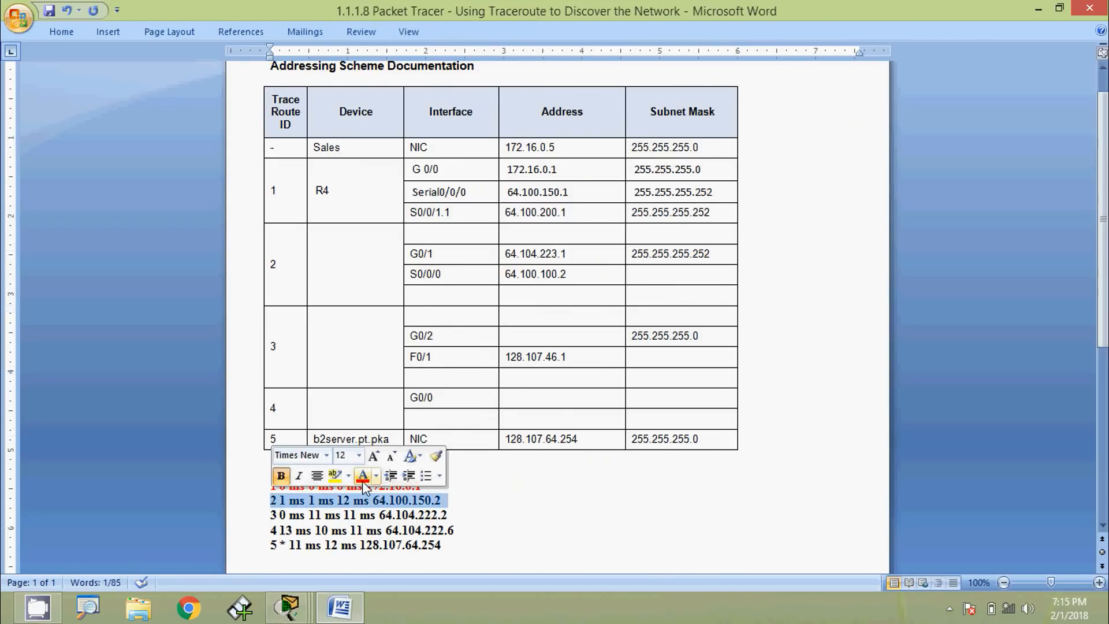
pyautogui.click(363, 475)
pyautogui.click(471, 506)
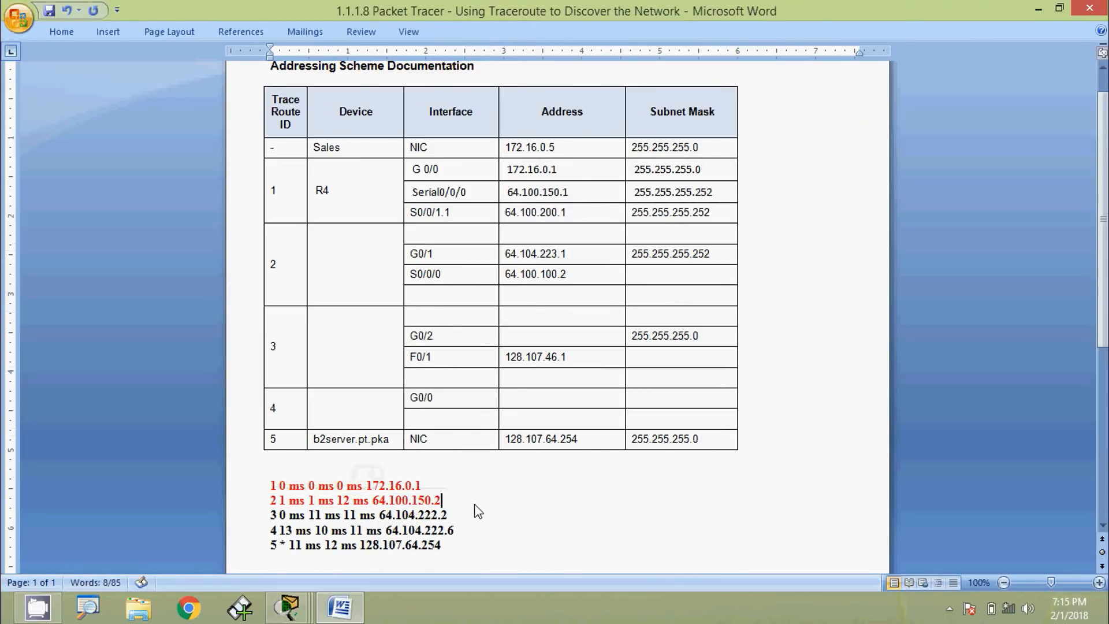
# Return to the Sales command prompt, stop the configuration listing and exit the Telnet session on R4
pyautogui.click(1038, 10)
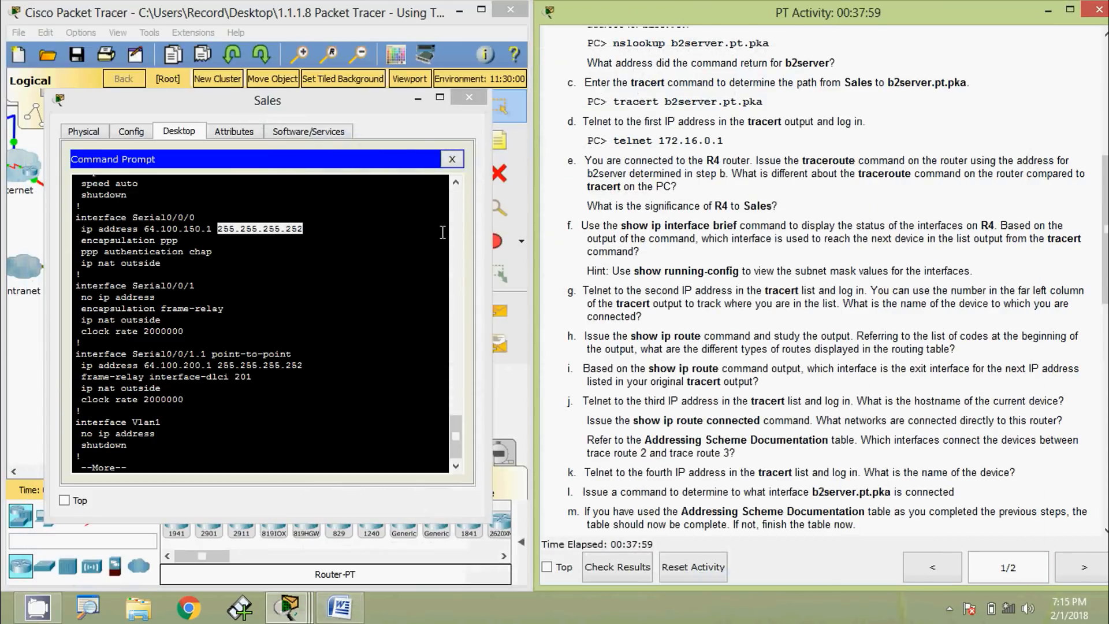
pyautogui.moveTo(384, 101); pyautogui.dragTo(736, 45)
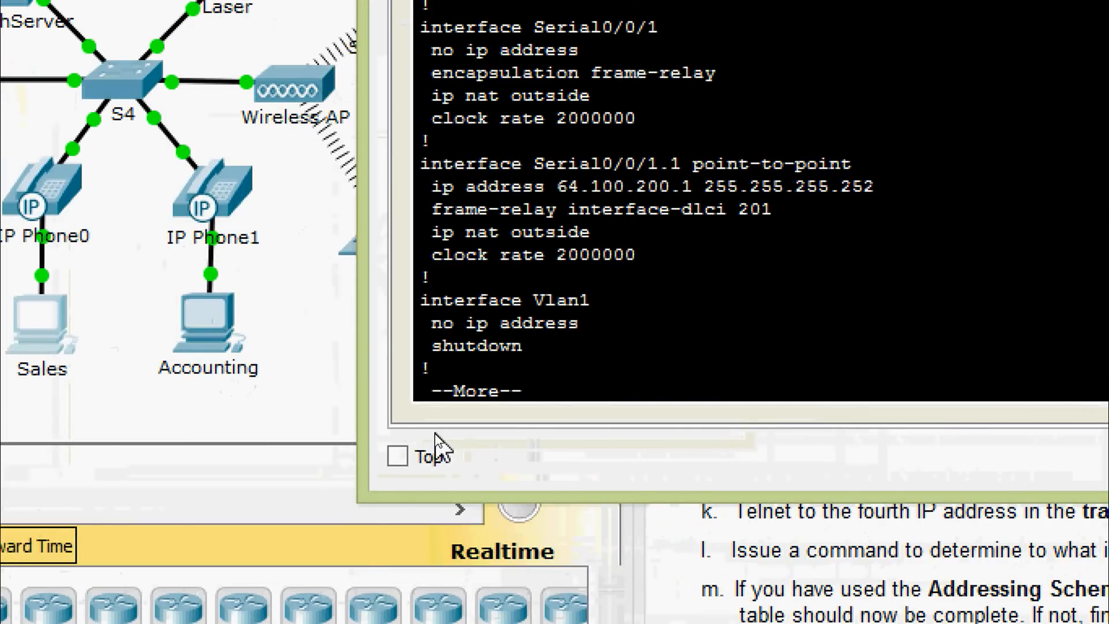
pyautogui.hotkey('ctrl', 'c')
pyautogui.press('Return')
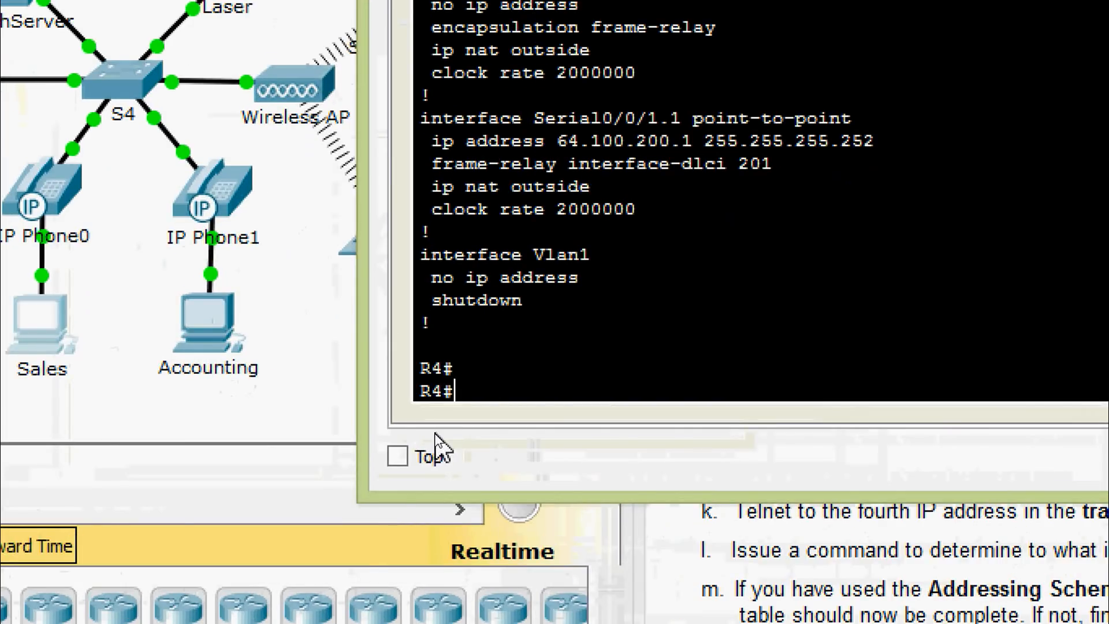
pyautogui.write('exit')
pyautogui.press('Return')
pyautogui.press('Return')
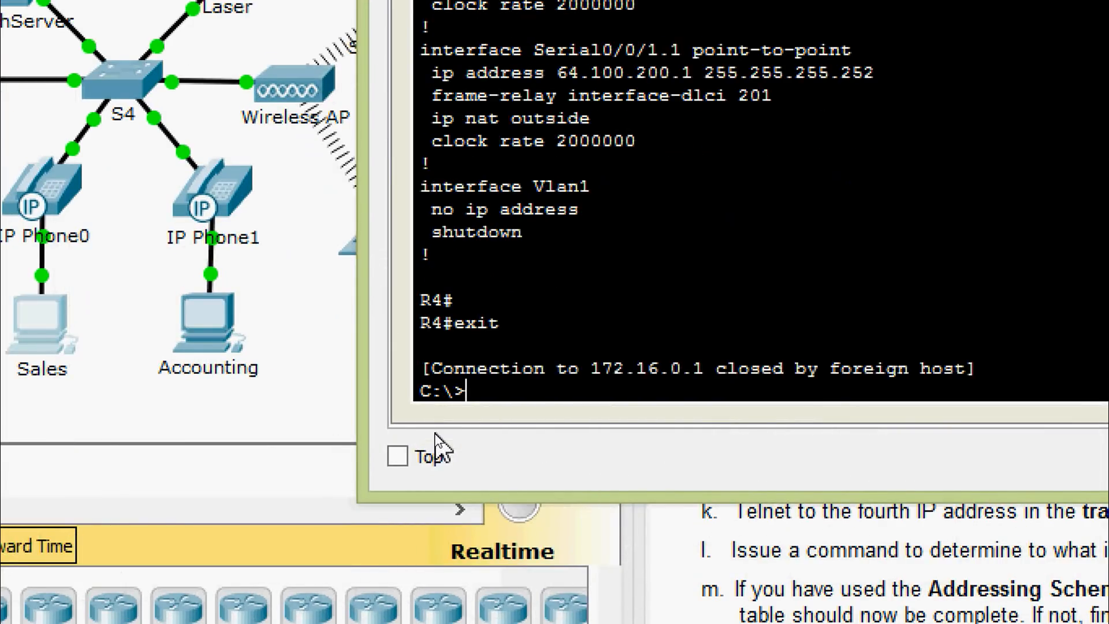
# Telnet from the Sales command prompt to the second hop address 64.100.150.2 and log in with the access password
pyautogui.write('teln')
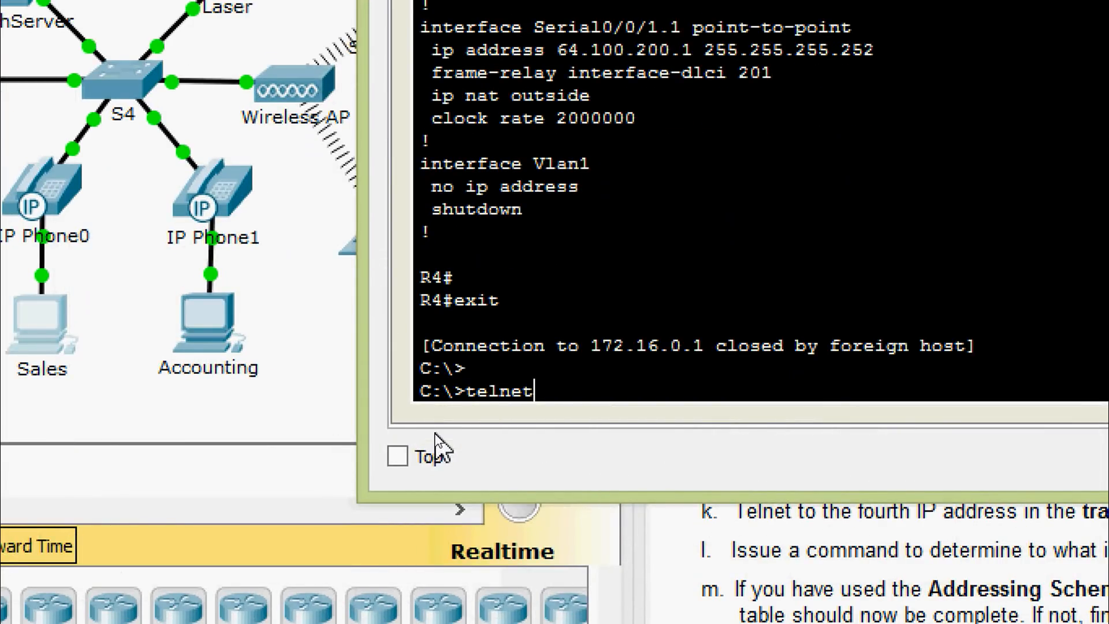
pyautogui.write('et')
pyautogui.rightClick(558, 403)
pyautogui.click(590, 453)
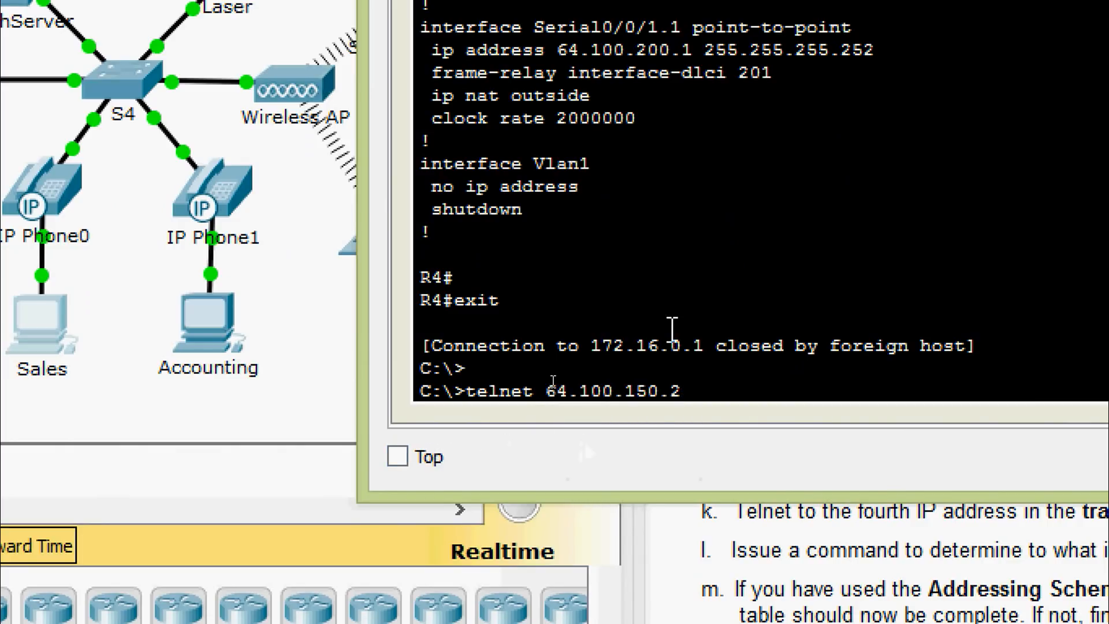
pyautogui.press('Return')
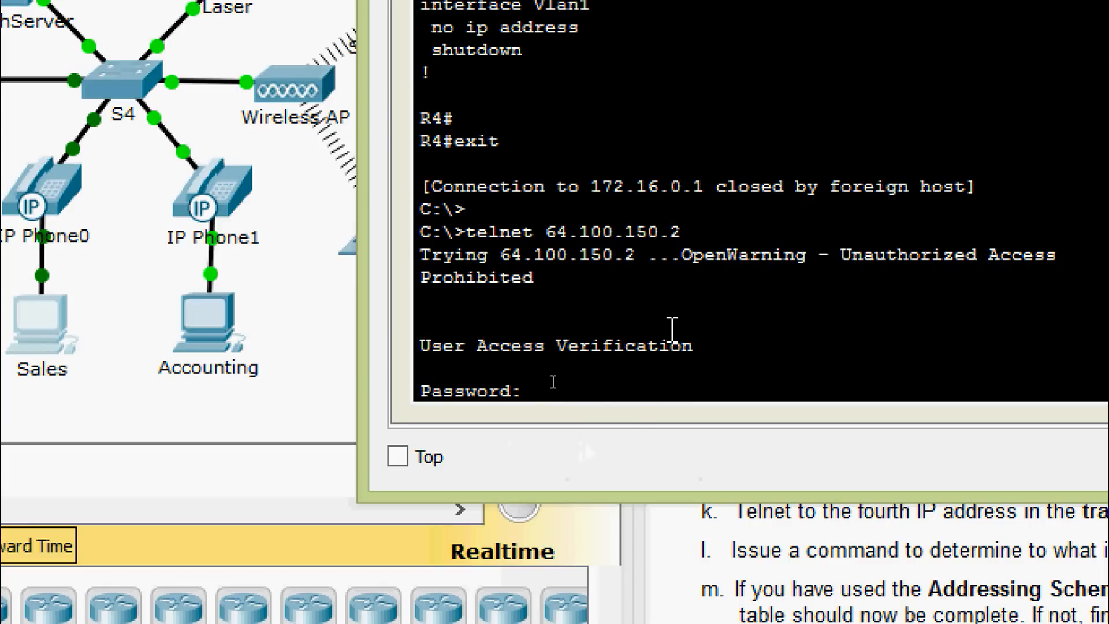
pyautogui.press('Return')
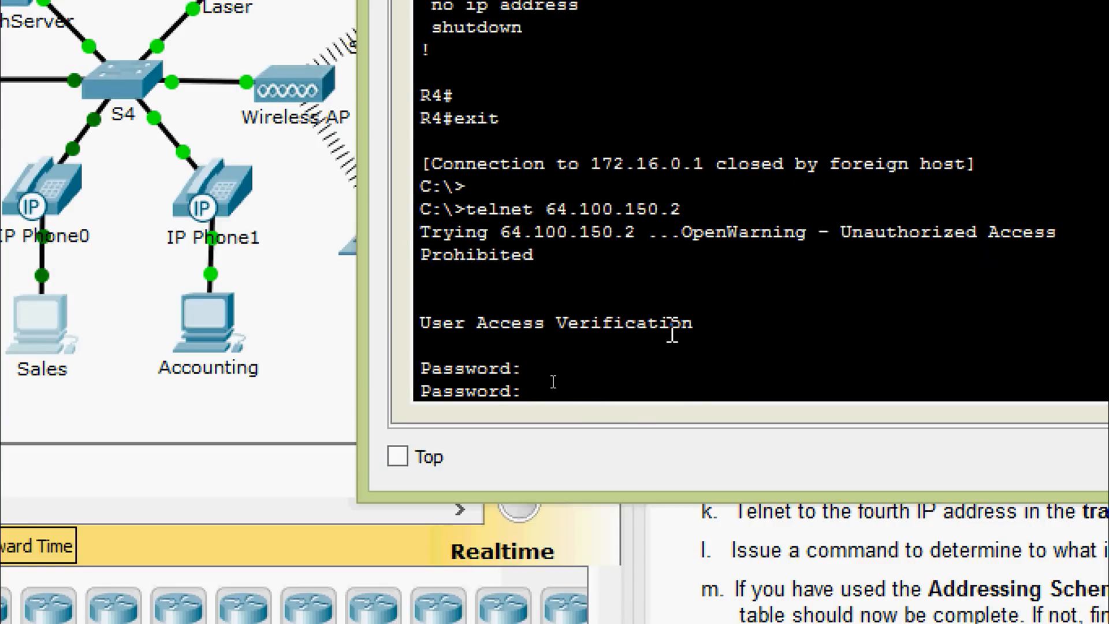
pyautogui.press('Return')
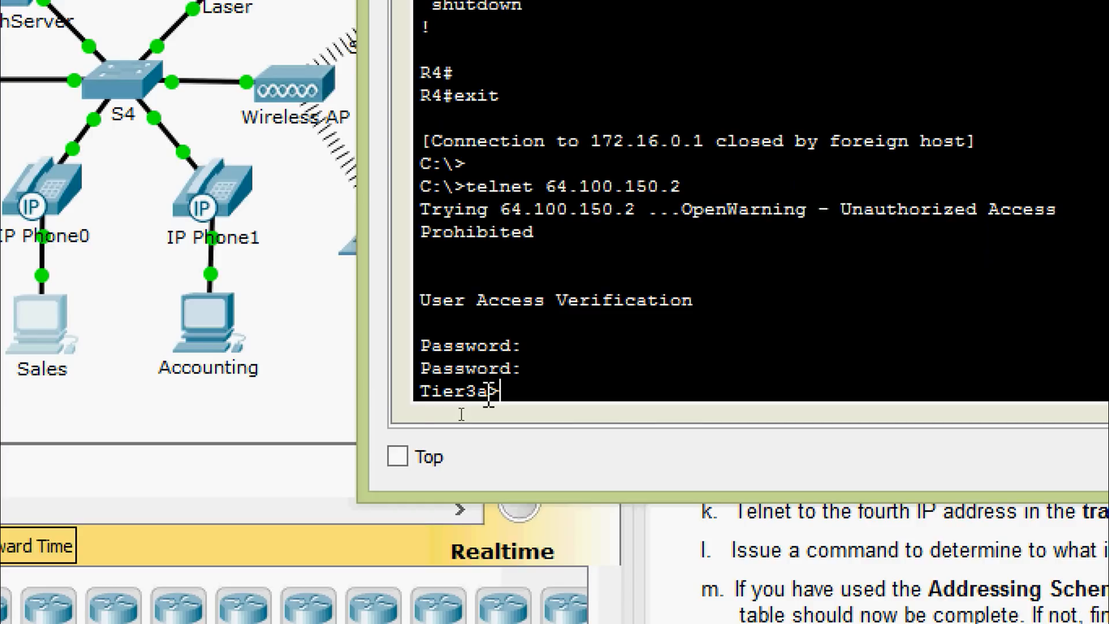
# Copy the hostname Tier3a from the router prompt in the Telnet session
pyautogui.moveTo(488, 396); pyautogui.dragTo(420, 395)
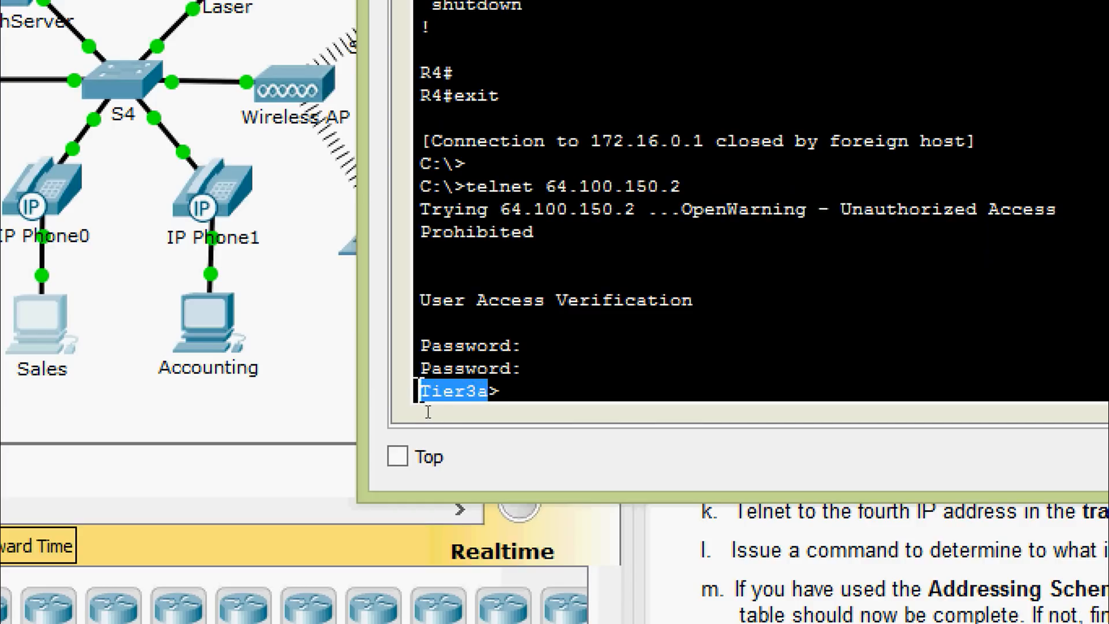
pyautogui.rightClick(439, 412)
pyautogui.click(508, 413)
pyautogui.click(532, 398)
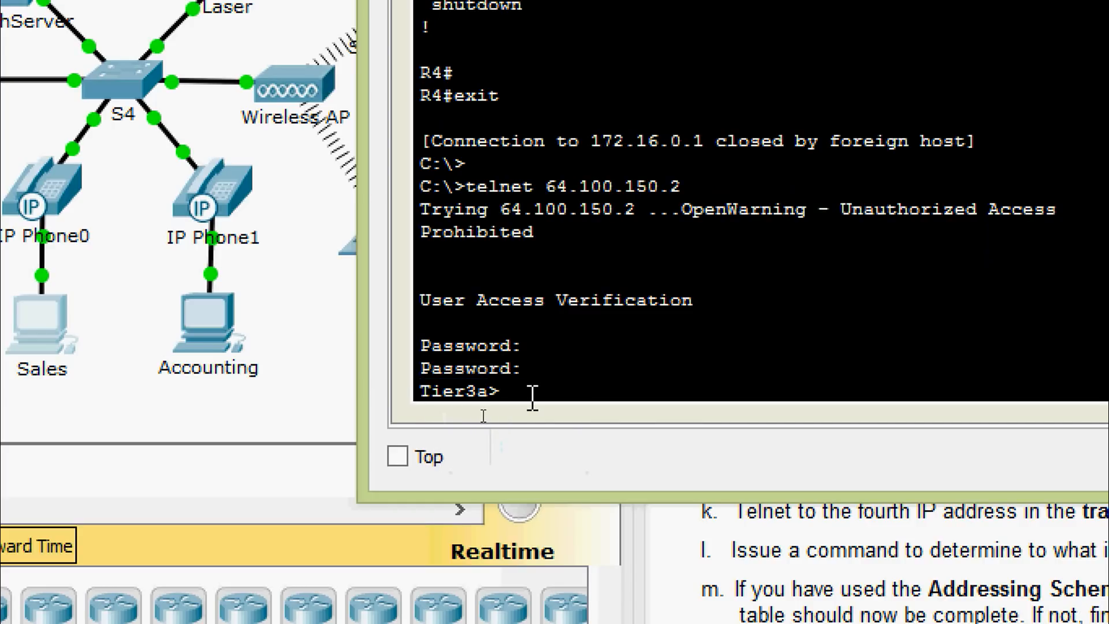
# Enter privileged EXEC mode on Tier3a with the enable command and the privileged password
pyautogui.write('ena')
pyautogui.press('Tab')
pyautogui.press('Return')
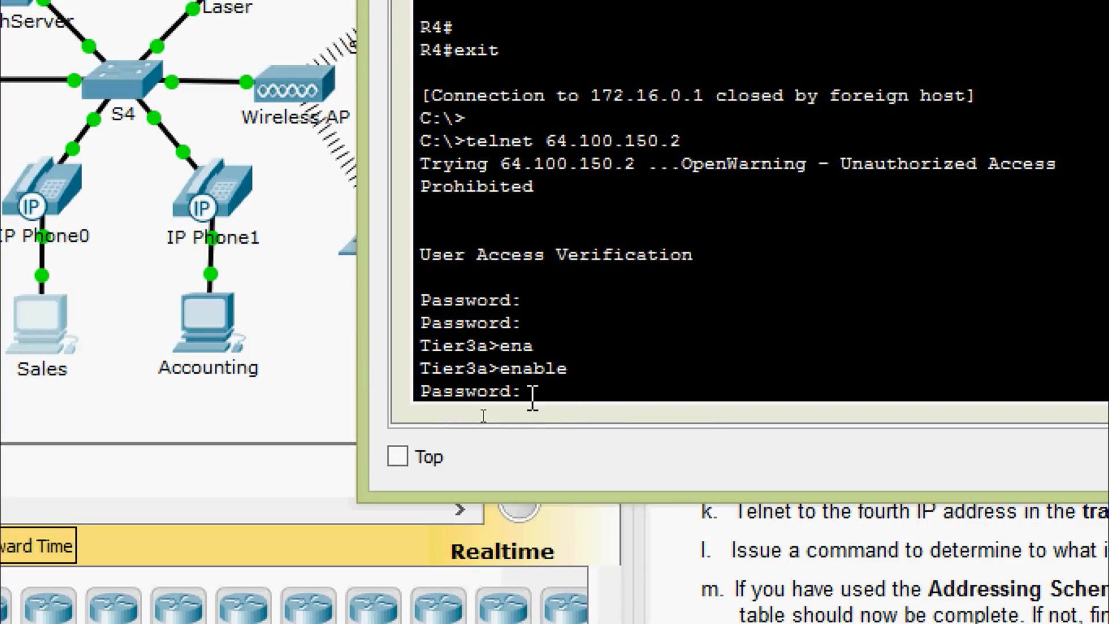
pyautogui.press('Return')
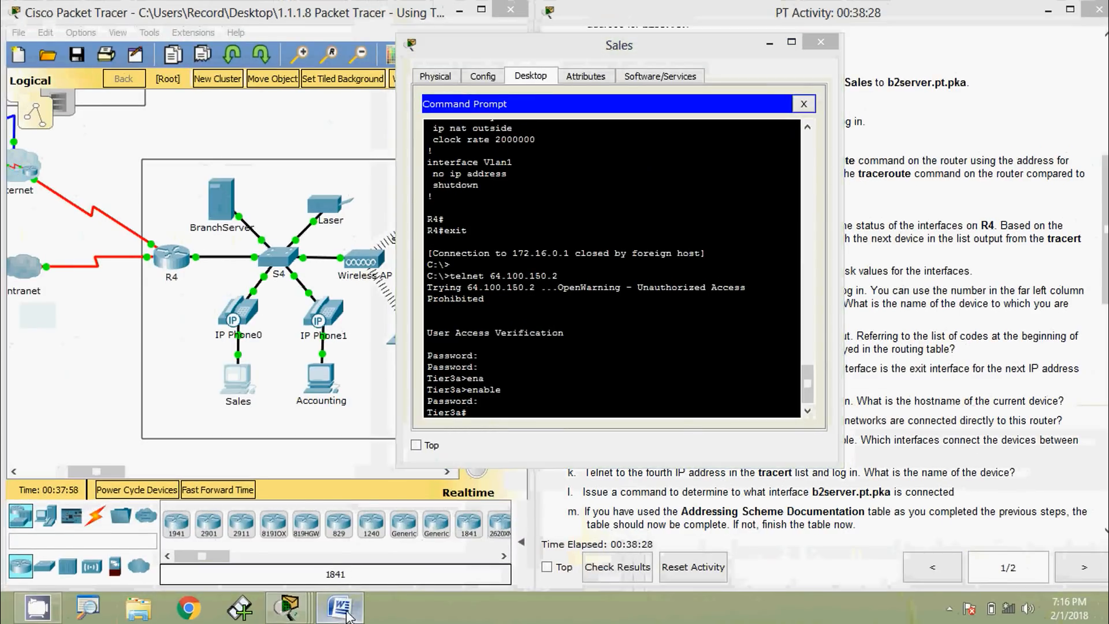
# Switch to Word and paste Tier3a into the device cell of trace route 2
pyautogui.click(340, 607)
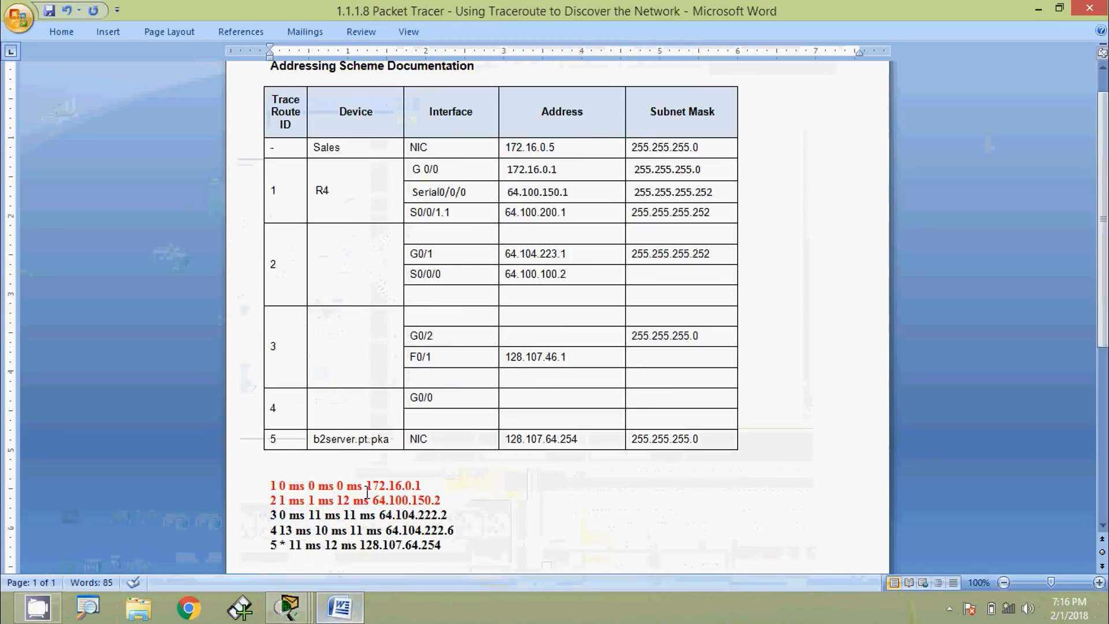
pyautogui.click(359, 259)
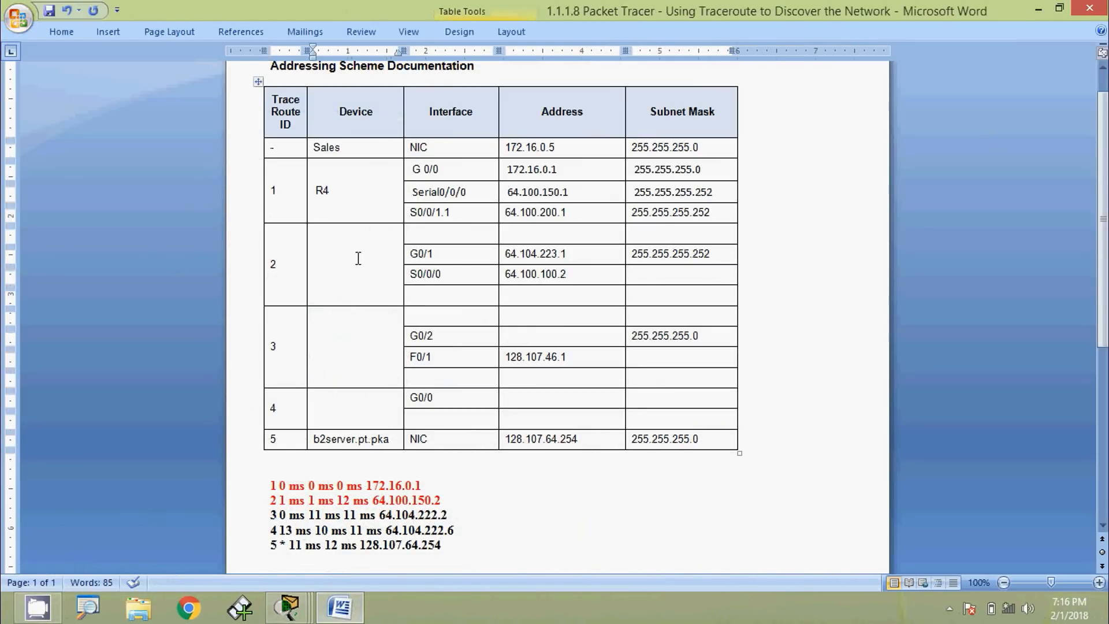
pyautogui.hotkey('ctrl', 'v')
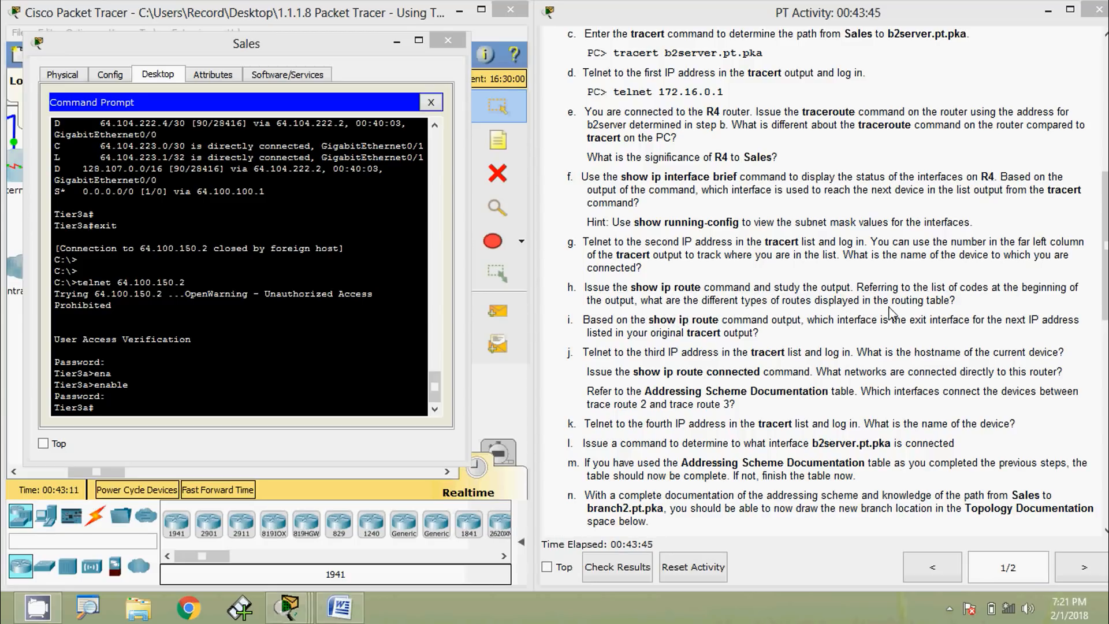
# Return to the Sales command prompt and display Tier3a's routing table with show ip route
pyautogui.moveTo(263, 54); pyautogui.dragTo(538, 87)
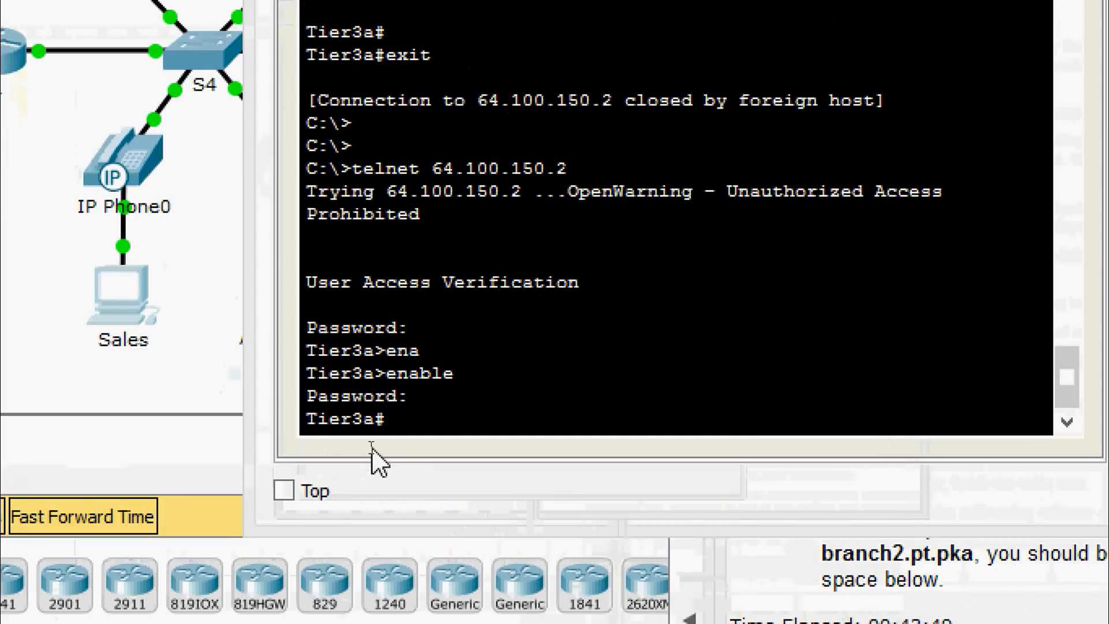
pyautogui.write('sh')
pyautogui.press('Tab')
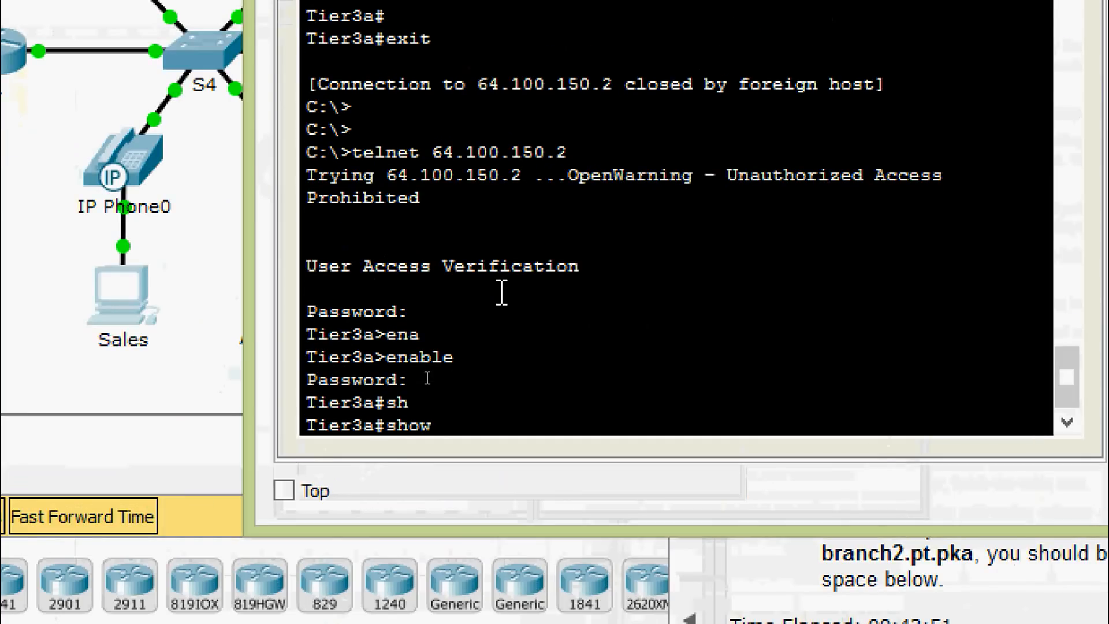
pyautogui.write('ip rout')
pyautogui.press('Tab')
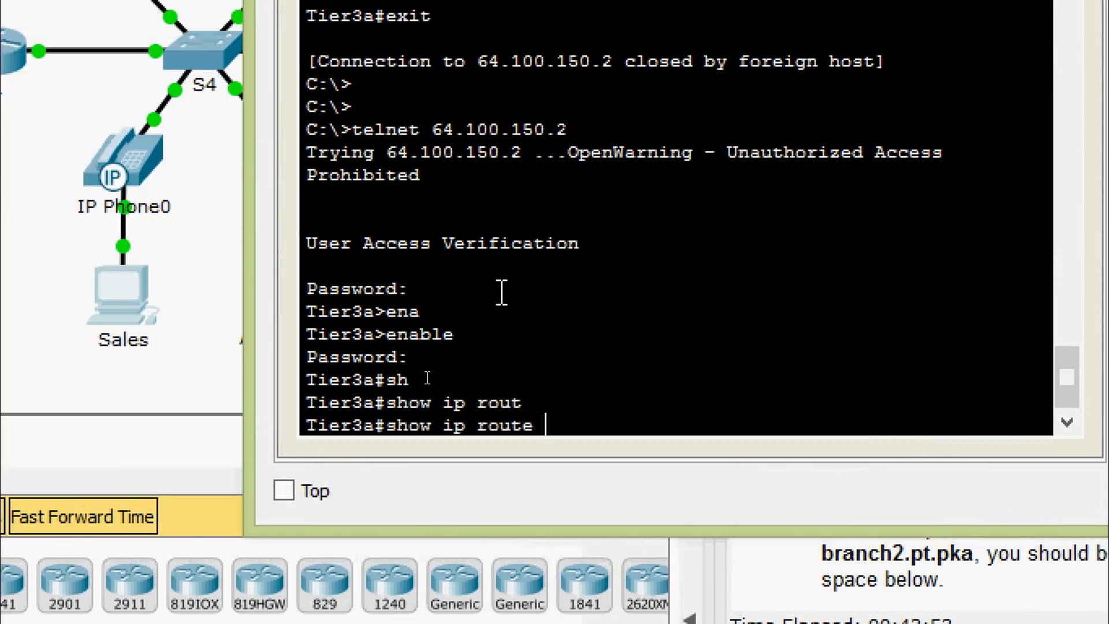
pyautogui.press('Return')
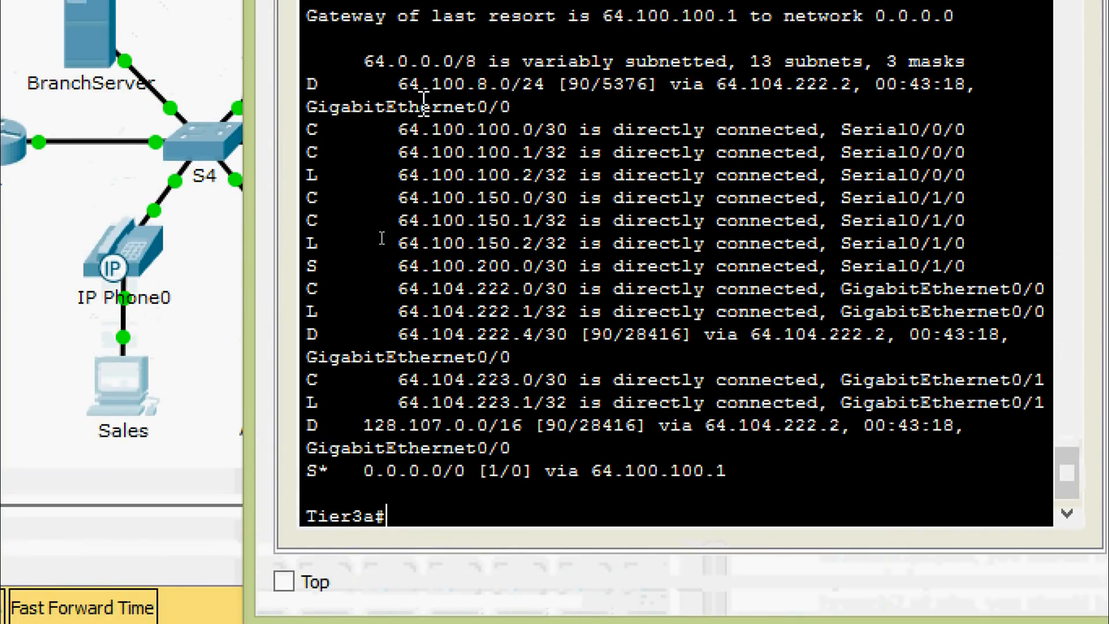
# Examine the route type codes in Tier3a's routing table and compare them with the code legend above it
pyautogui.moveTo(308, 86); pyautogui.dragTo(316, 90)
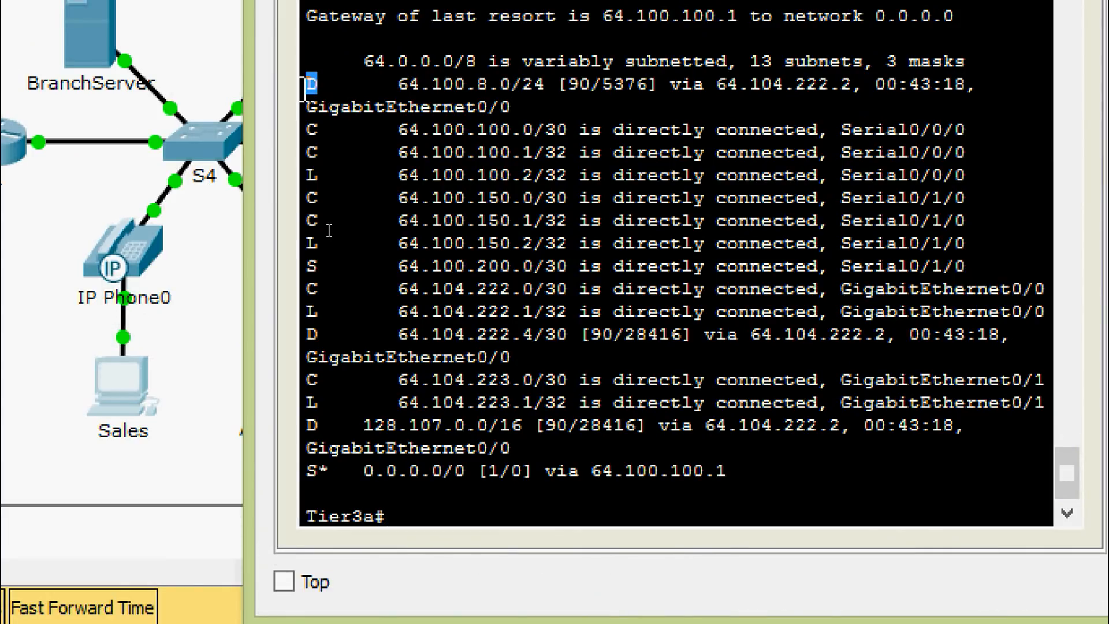
pyautogui.moveTo(318, 134)
pyautogui.mouseDown()
pyautogui.moveTo(308, 133)
pyautogui.moveTo(316, 155)
pyautogui.mouseUp()
pyautogui.moveTo(329, 196); pyautogui.dragTo(307, 220)
pyautogui.moveTo(319, 175); pyautogui.dragTo(303, 176)
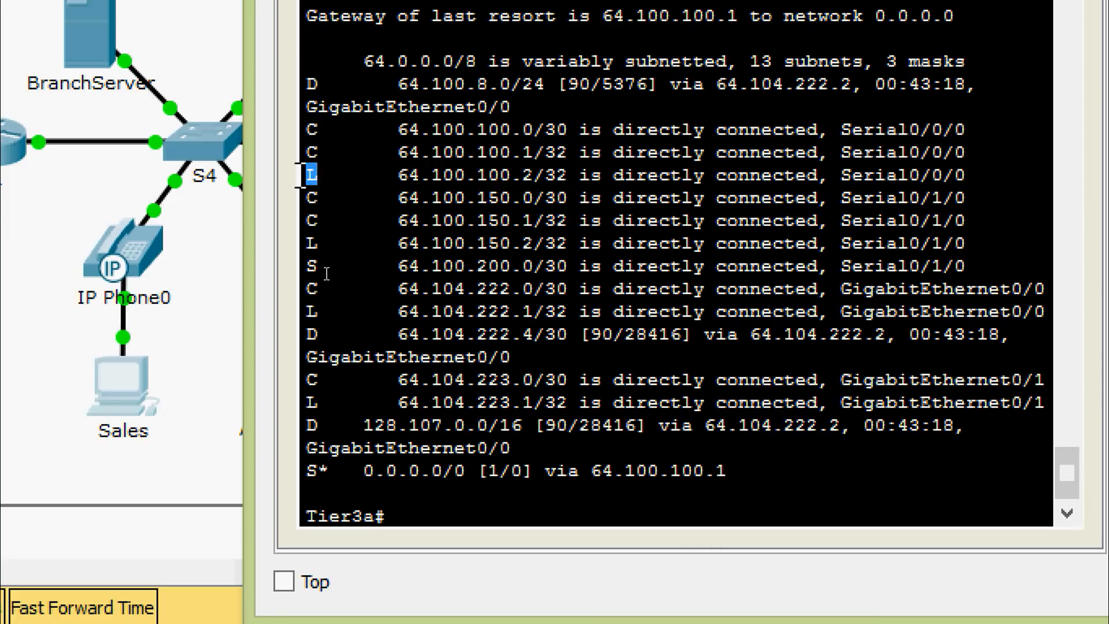
pyautogui.moveTo(329, 244); pyautogui.dragTo(309, 244)
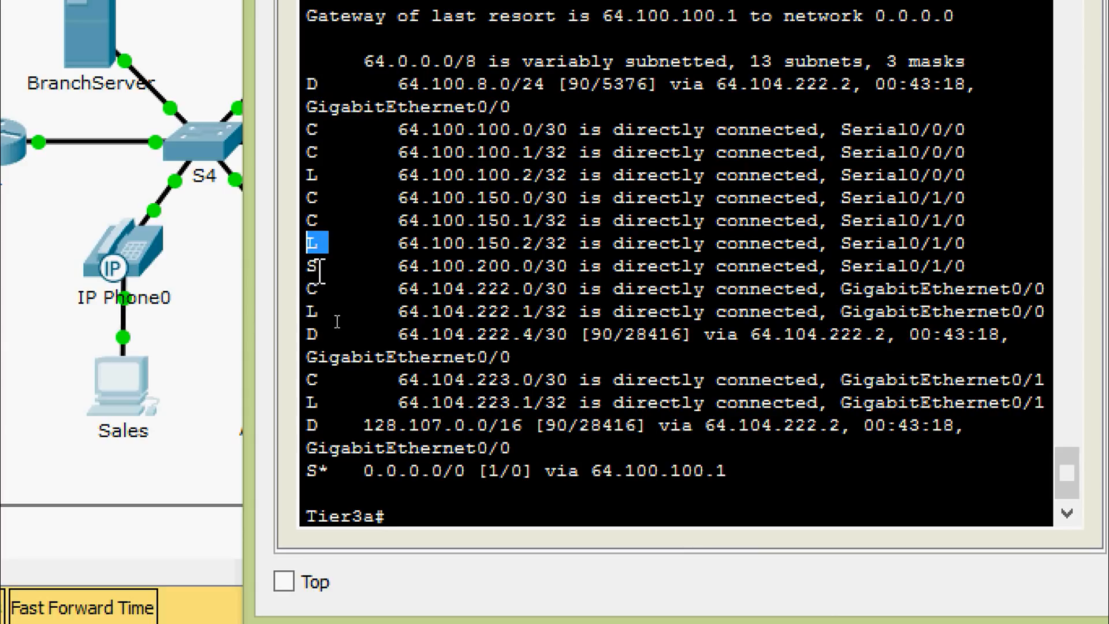
pyautogui.moveTo(320, 270); pyautogui.dragTo(302, 270)
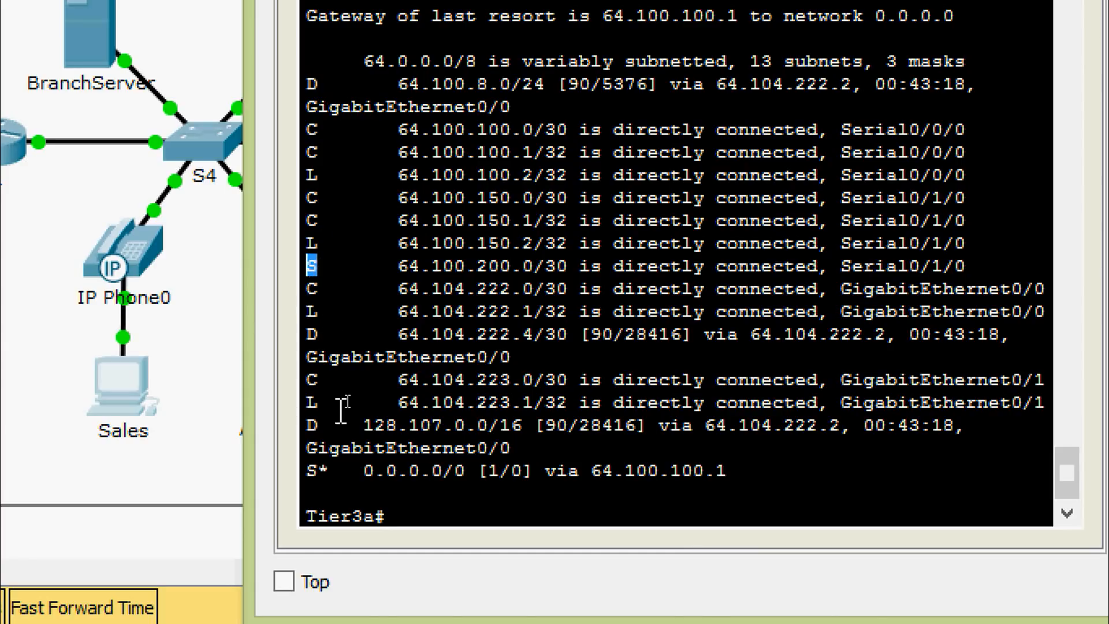
pyautogui.moveTo(337, 472); pyautogui.dragTo(302, 472)
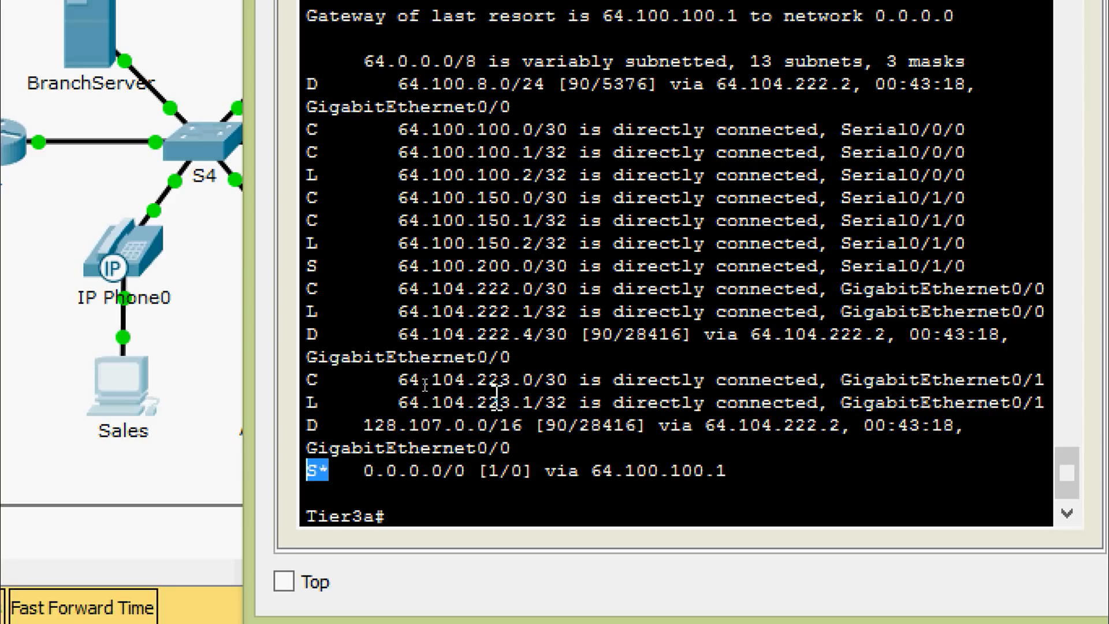
pyautogui.scroll(6, 618, 286)
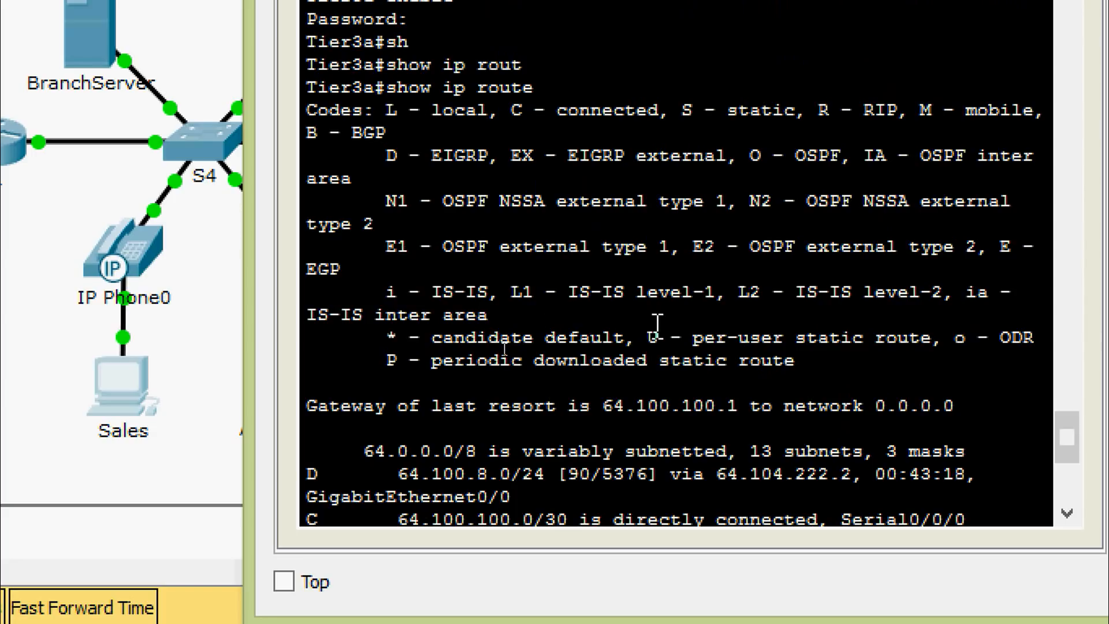
pyautogui.moveTo(386, 157); pyautogui.dragTo(511, 158)
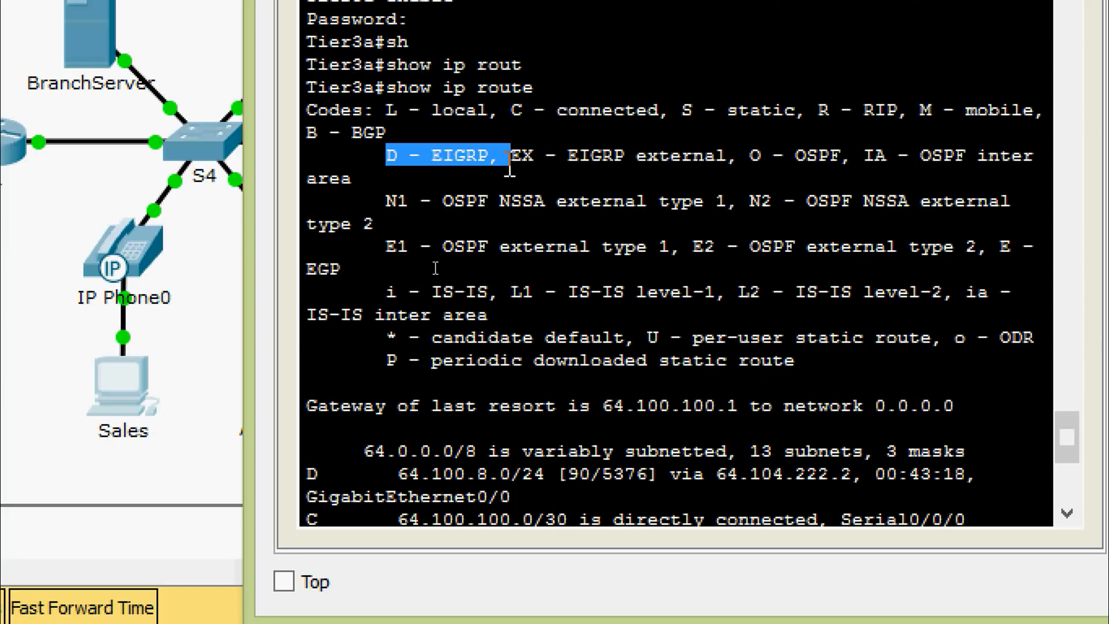
pyautogui.scroll(-6, 574, 386)
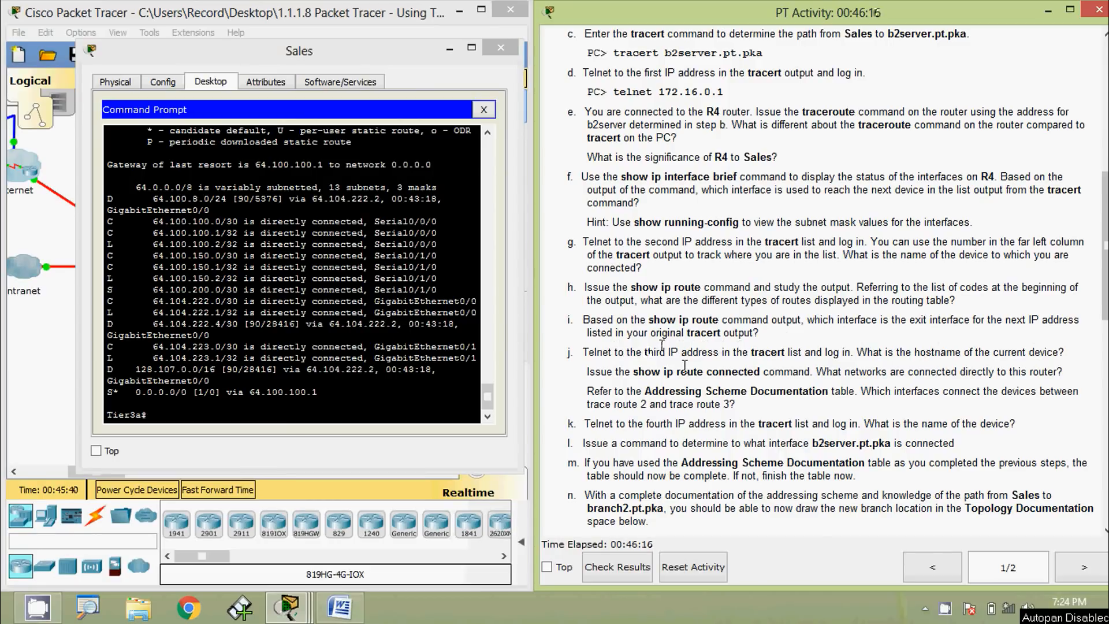
# Compare the third hop address 64.104.222.2 in Word with Tier3a's routing table, placed beside it, to identify the exit interface
pyautogui.click(341, 607)
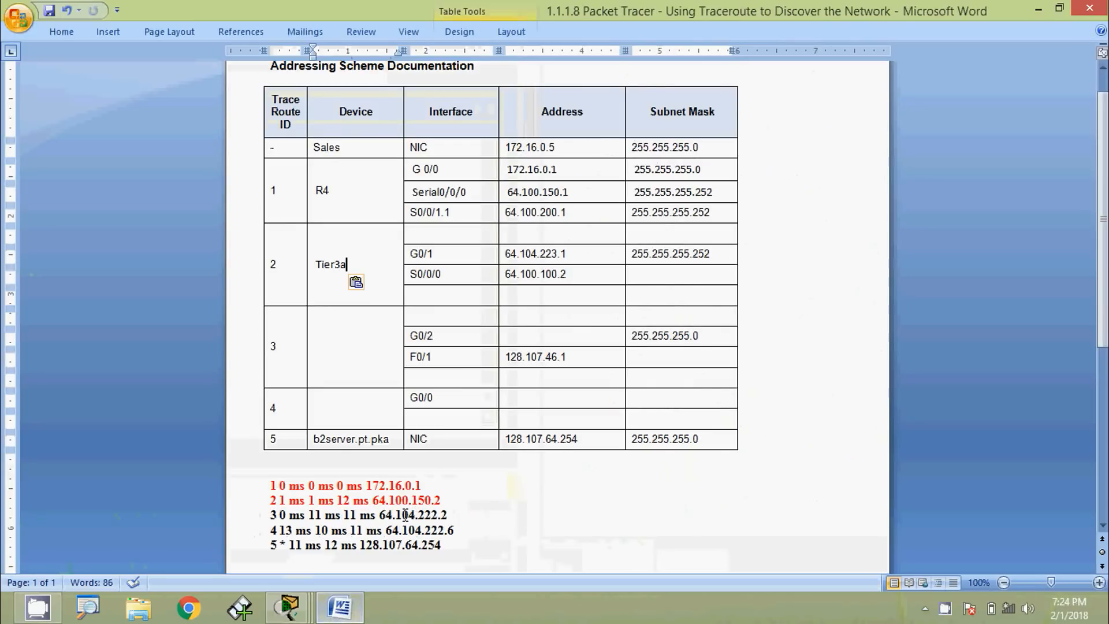
pyautogui.moveTo(379, 514); pyautogui.dragTo(446, 515)
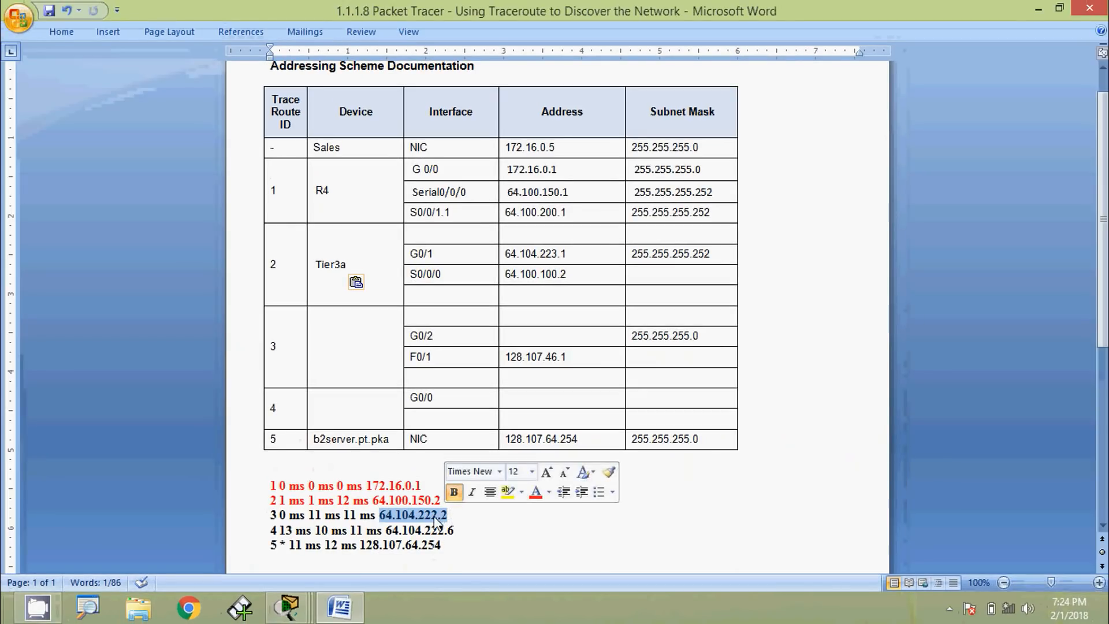
pyautogui.hotkey('alt', 'Tab')
pyautogui.click(340, 606)
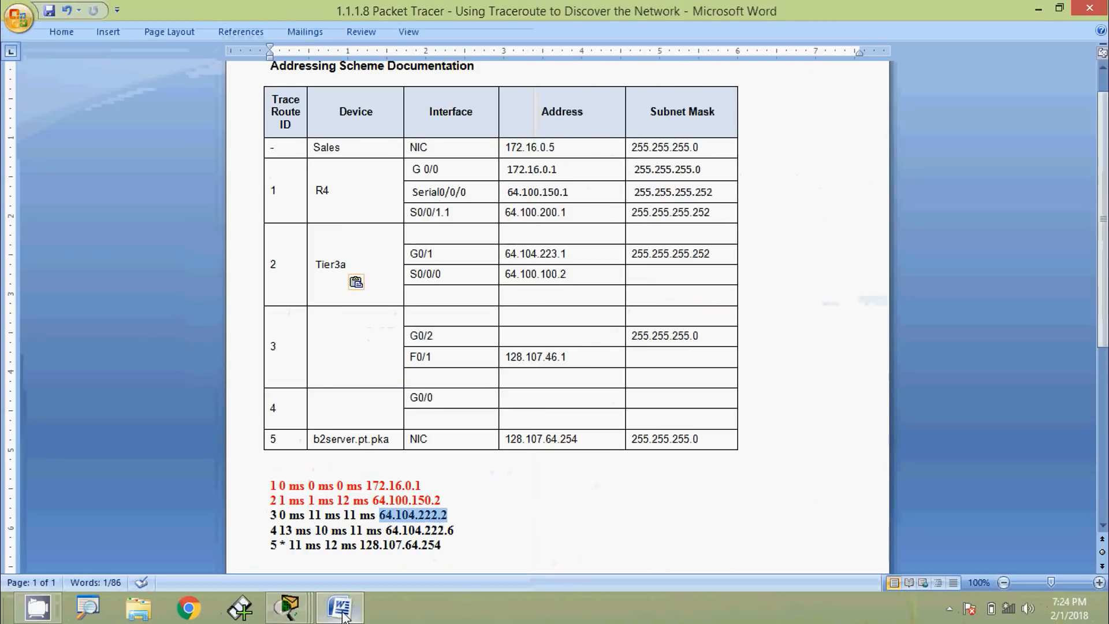
pyautogui.moveTo(291, 608)
pyautogui.click(458, 523)
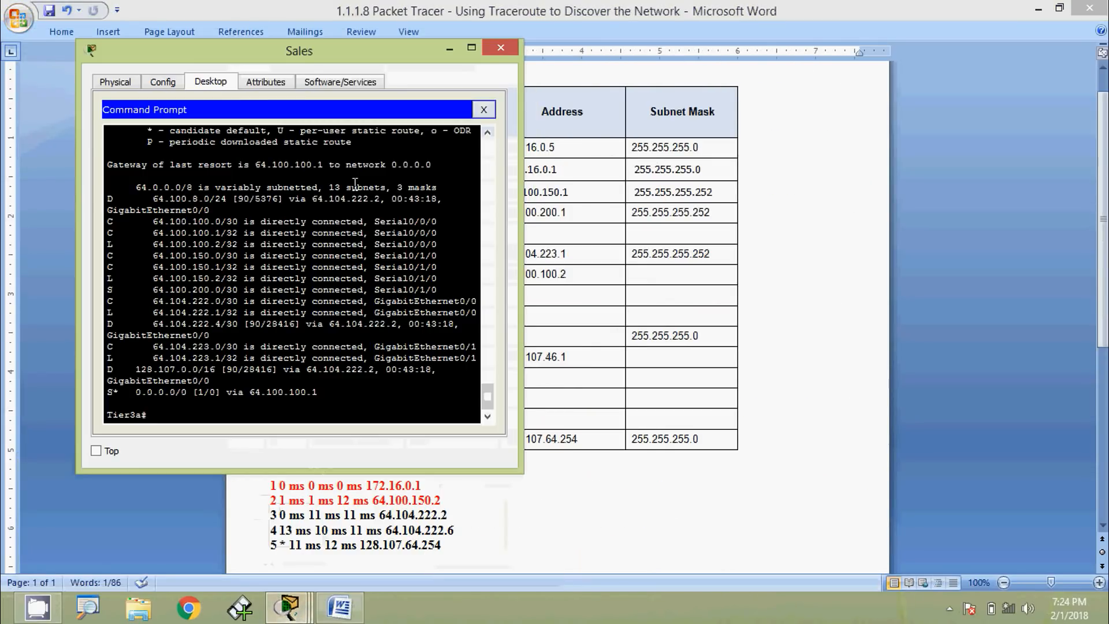
pyautogui.moveTo(304, 58); pyautogui.dragTo(815, 86)
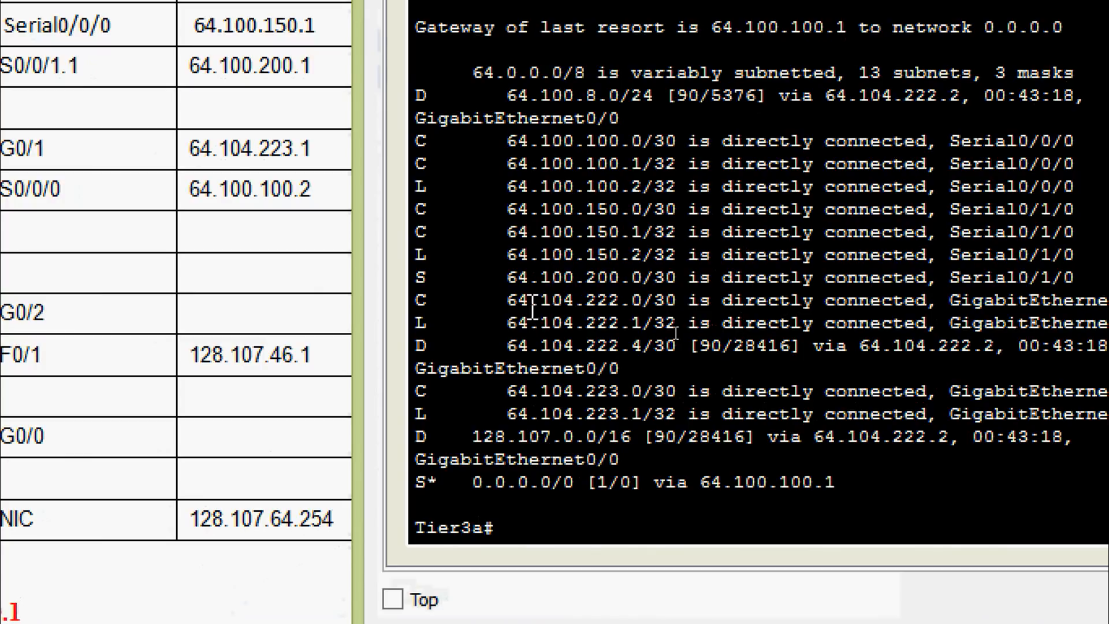
pyautogui.moveTo(507, 302); pyautogui.dragTo(1087, 306)
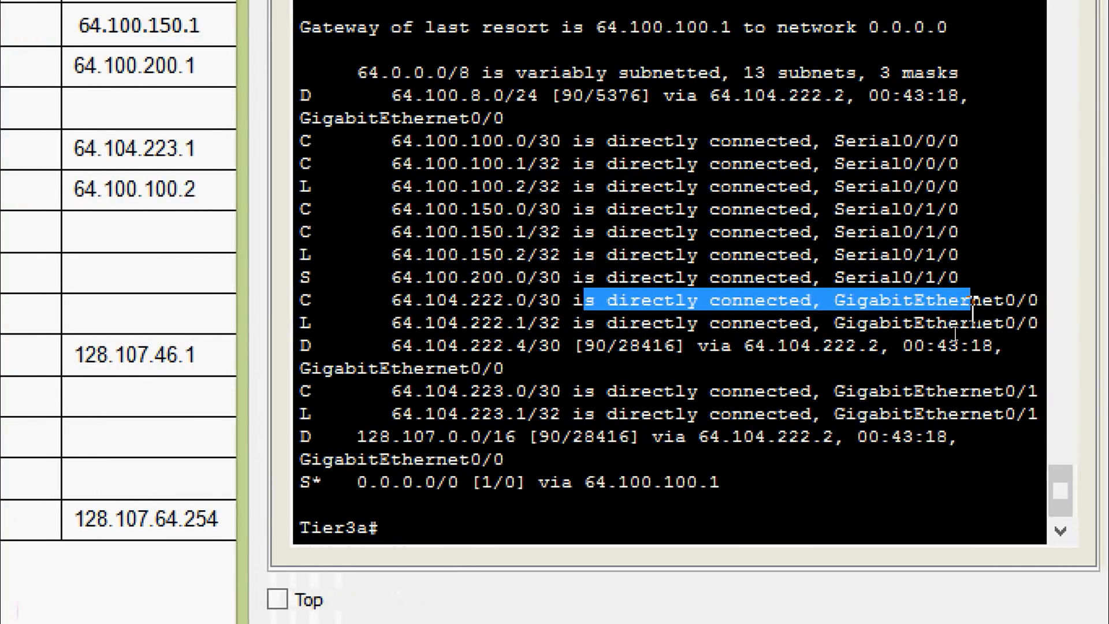
pyautogui.moveTo(955, 334); pyautogui.dragTo(1059, 333)
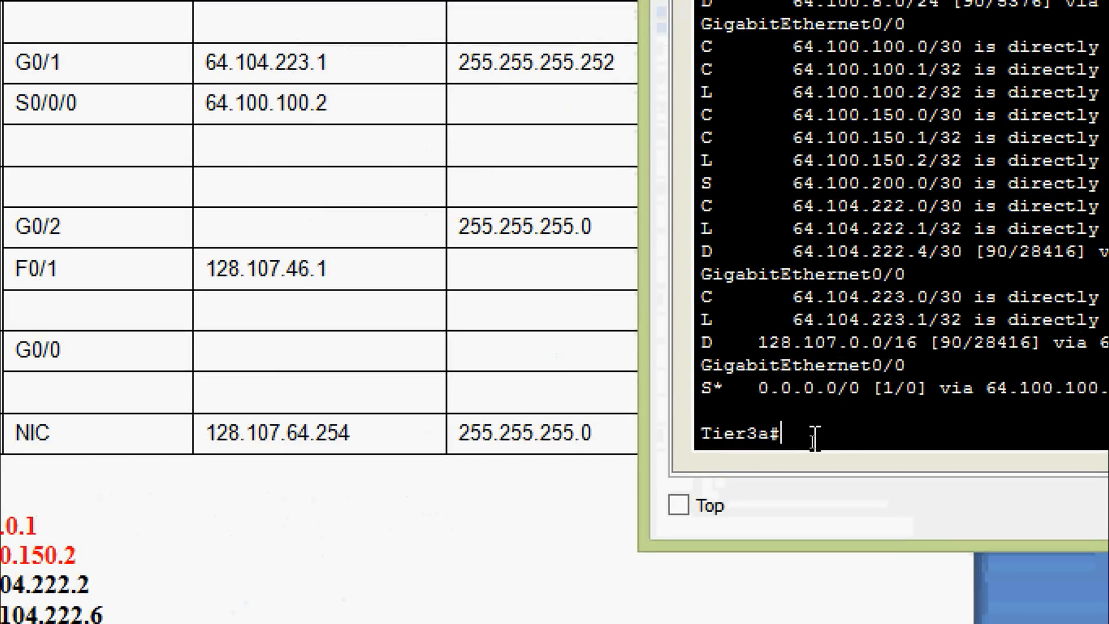
# Display Tier3a's running configuration with show running-config and page ahead to the GigabitEthernet interface section
pyautogui.write('sh')
pyautogui.press('Tab')
pyautogui.write('ru')
pyautogui.press('Tab')
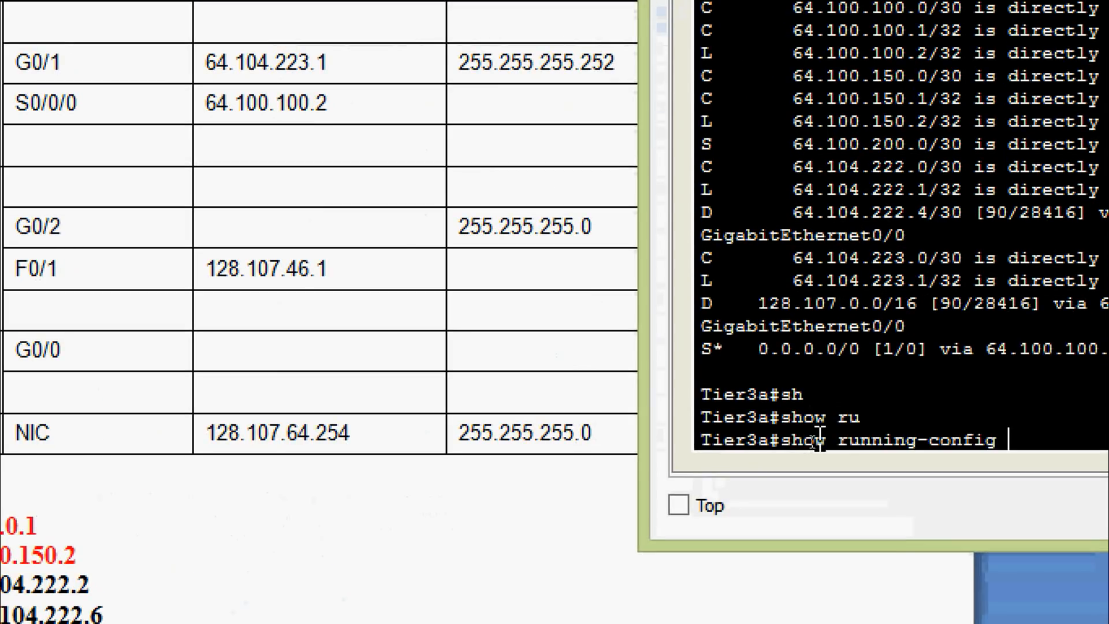
pyautogui.press('Return')
pyautogui.press('space')
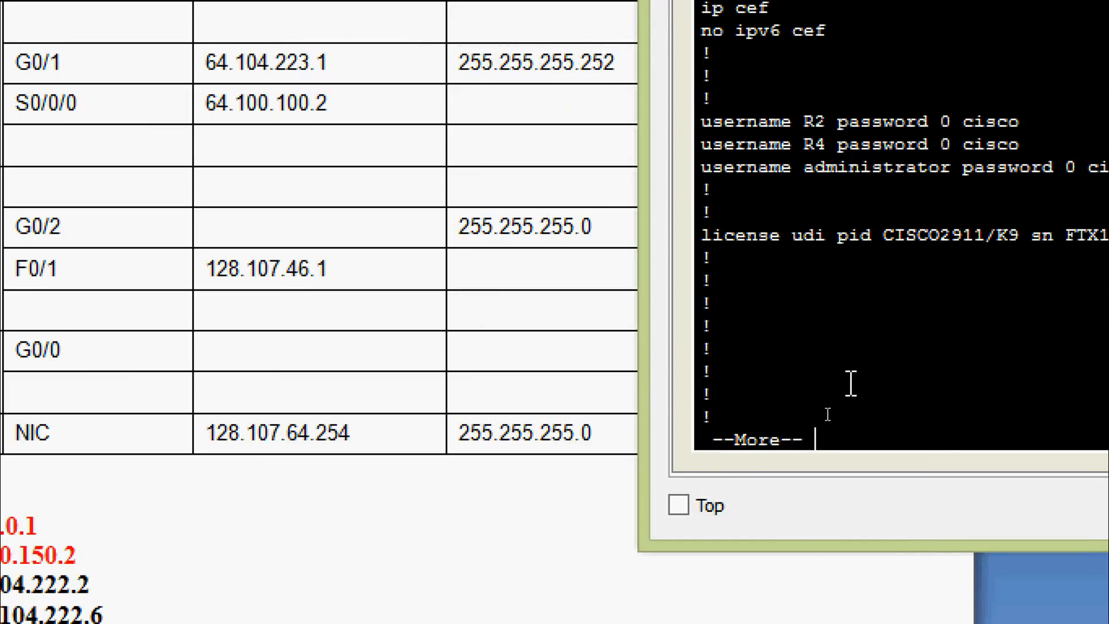
pyautogui.press('space')
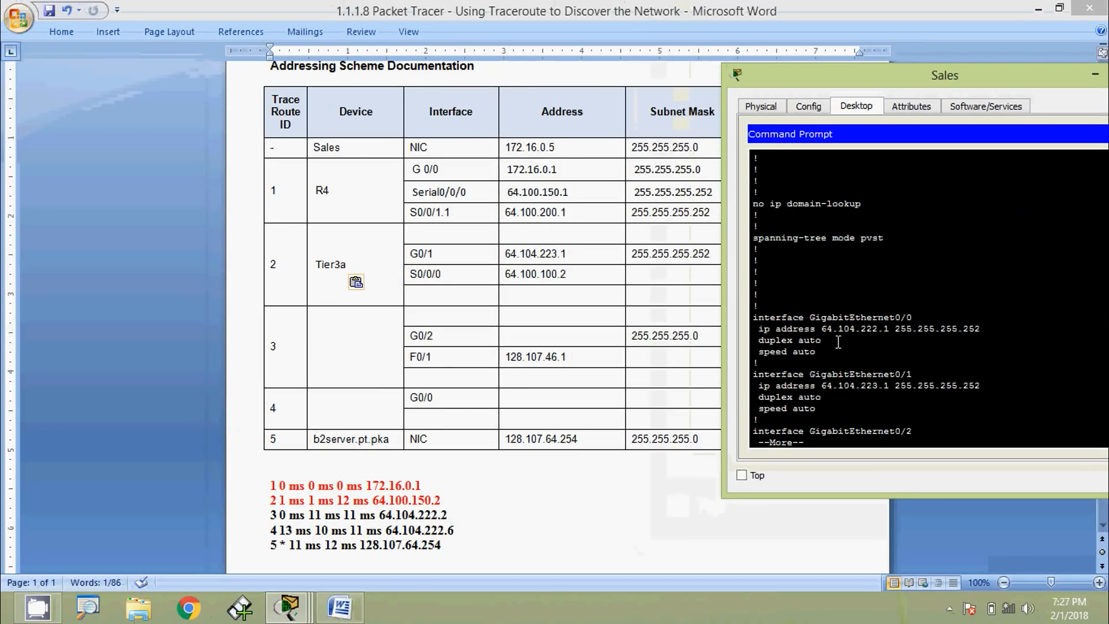
# Copy interface GigabitEthernet0/0 and its address 64.104.222.1 from the running configuration into Tier3a's empty first row in Word
pyautogui.moveTo(820, 317); pyautogui.dragTo(913, 321)
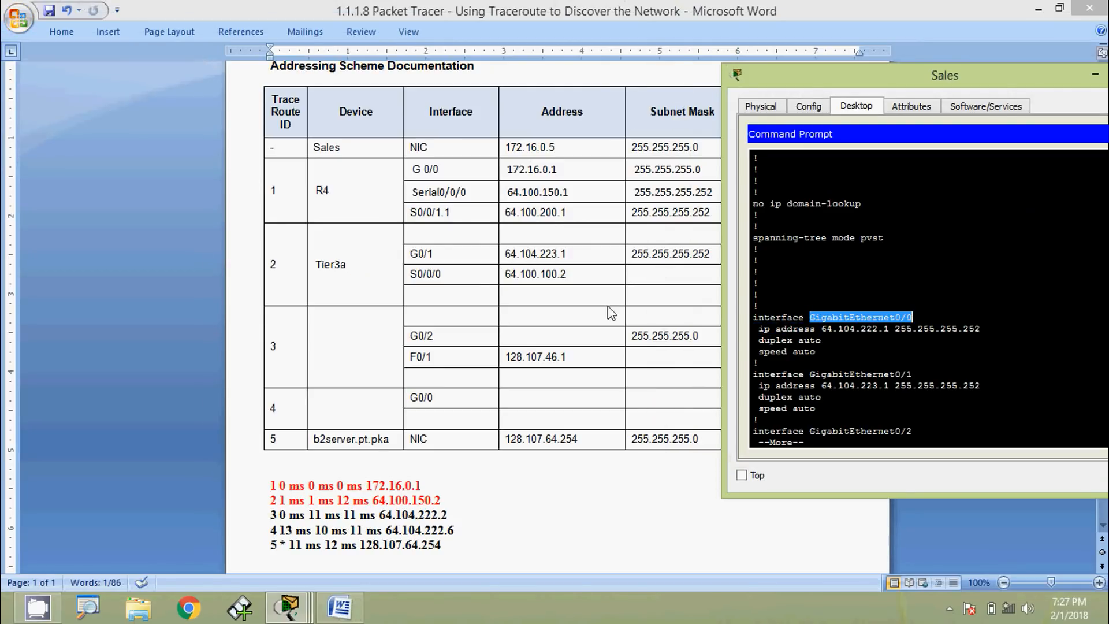
pyautogui.click(437, 234)
pyautogui.write('GigabitEthernet0/0')
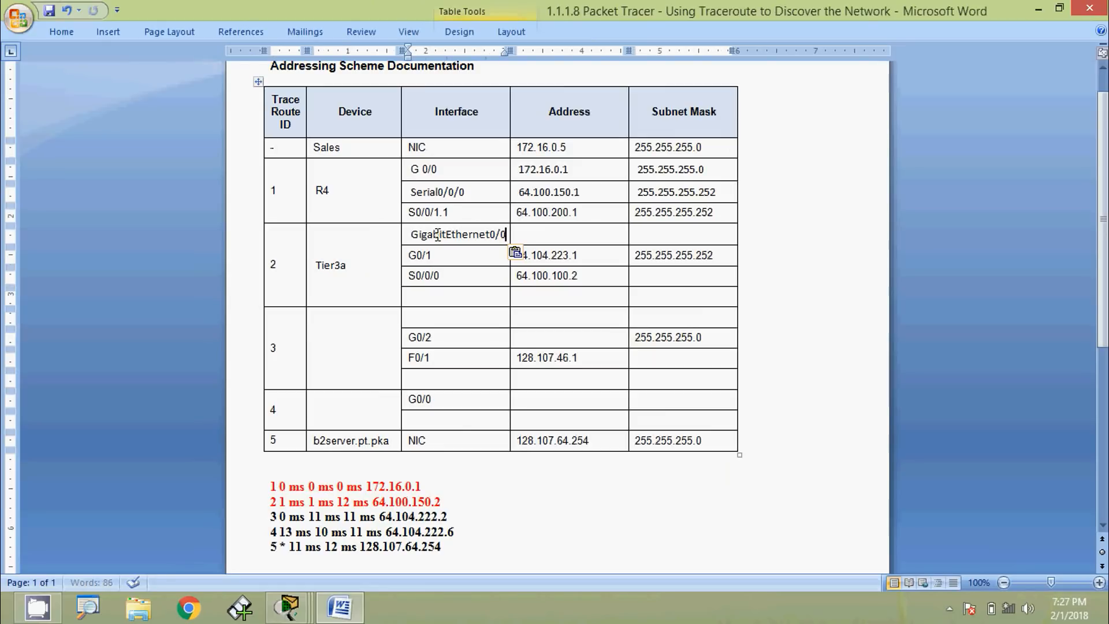
pyautogui.click(554, 235)
pyautogui.hotkey('alt', 'Tab')
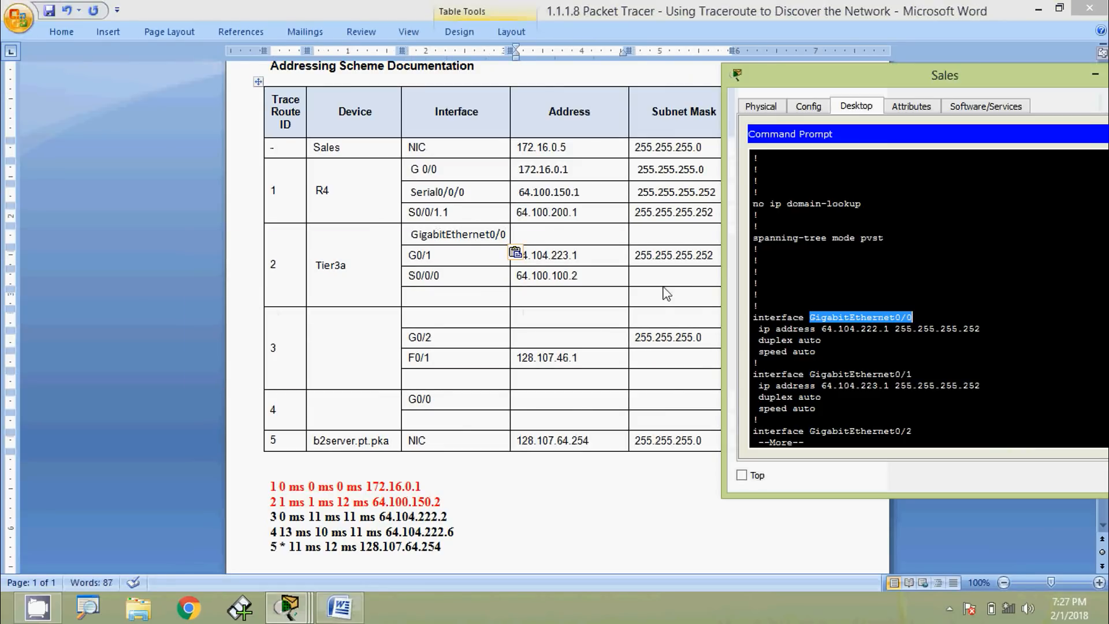
pyautogui.moveTo(823, 330); pyautogui.dragTo(898, 330)
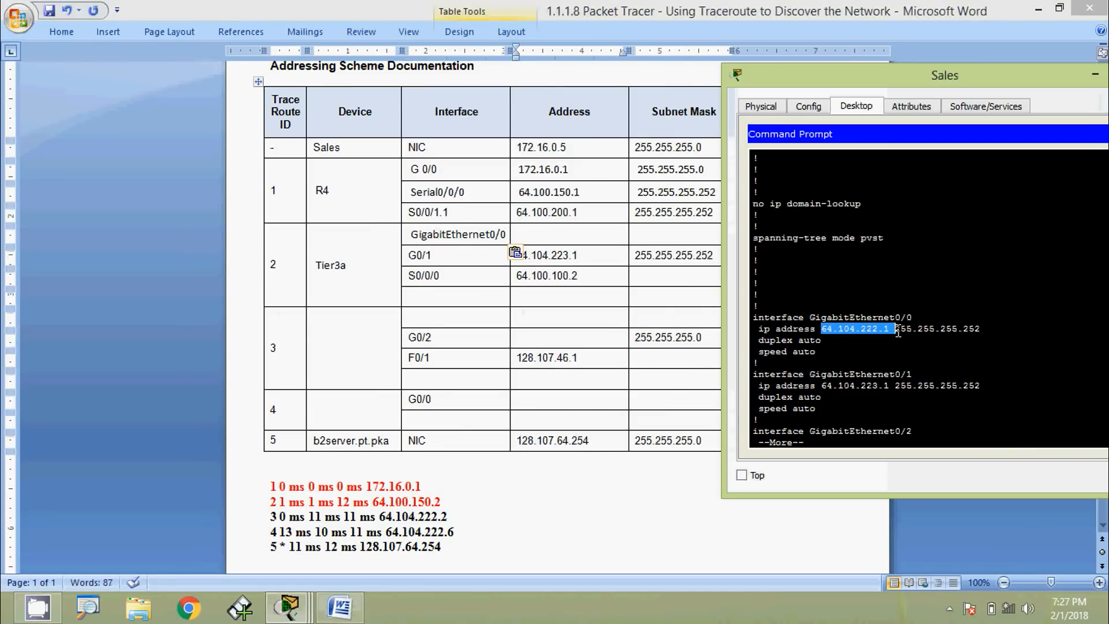
pyautogui.rightClick(847, 329)
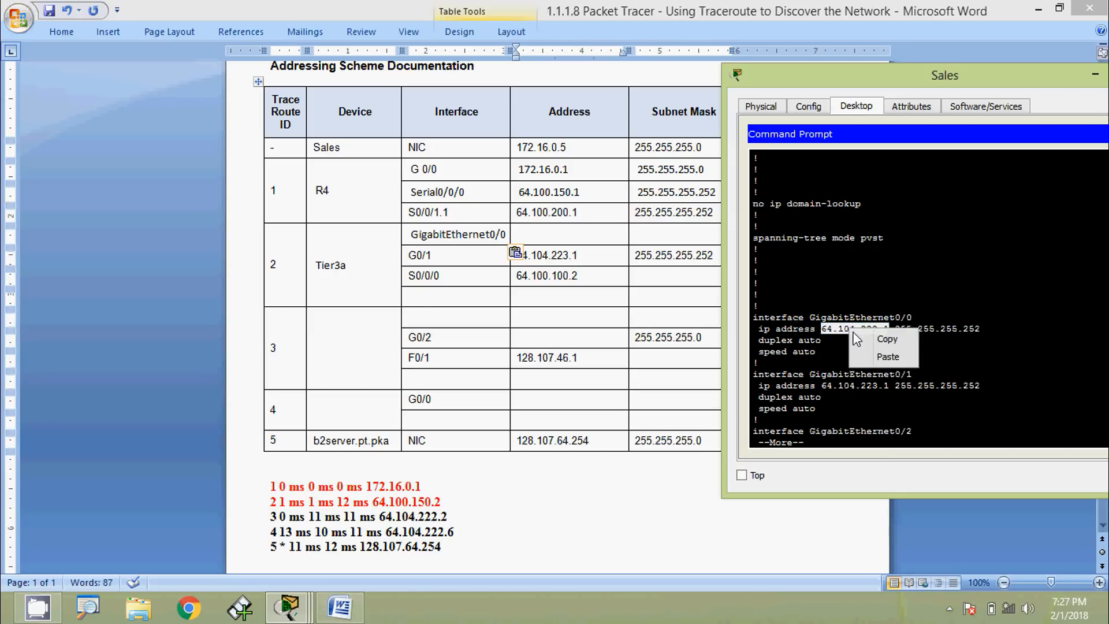
pyautogui.click(832, 338)
pyautogui.click(549, 238)
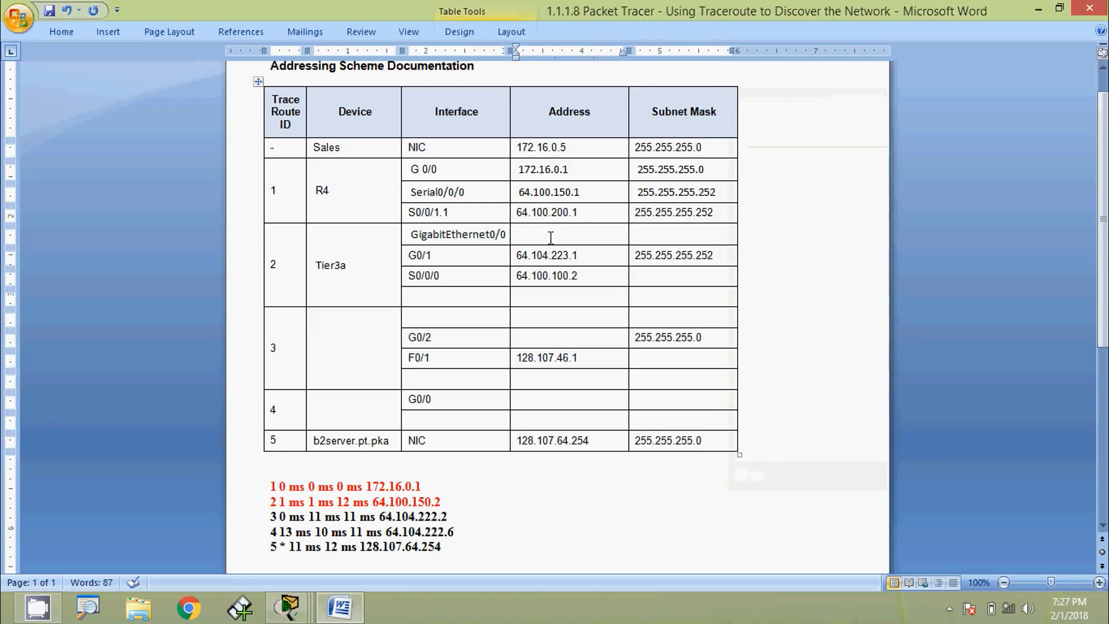
pyautogui.write('64.104.222.1')
# Copy GigabitEthernet0/0's subnet mask 255.255.255.252 from the running configuration into its Tier3a row in Word
pyautogui.hotkey('alt', 'Tab')
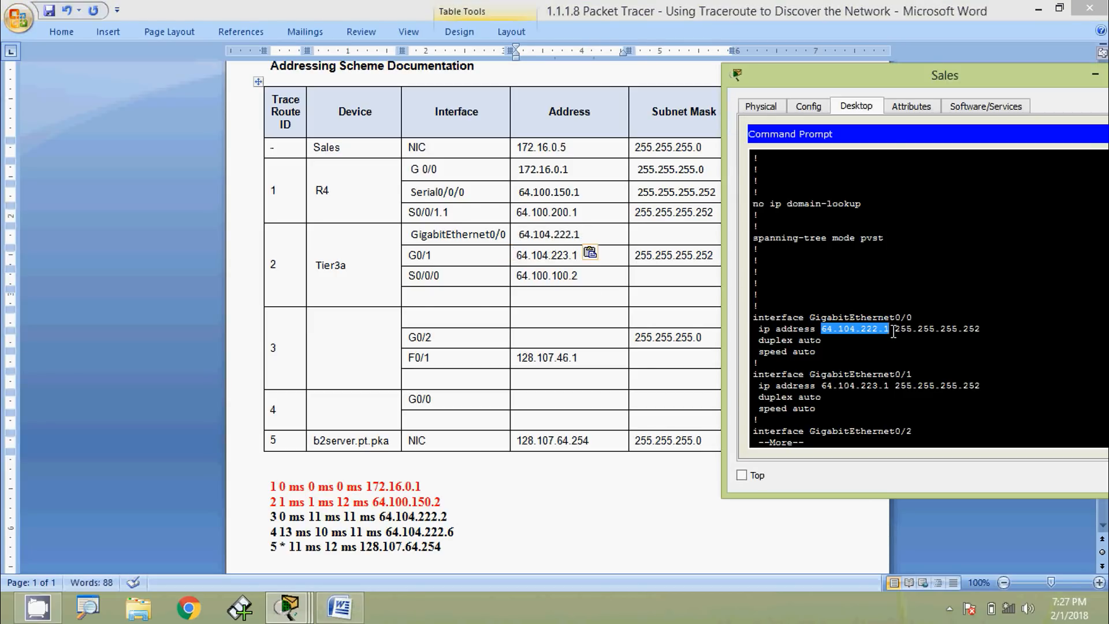
pyautogui.moveTo(895, 329); pyautogui.dragTo(979, 329)
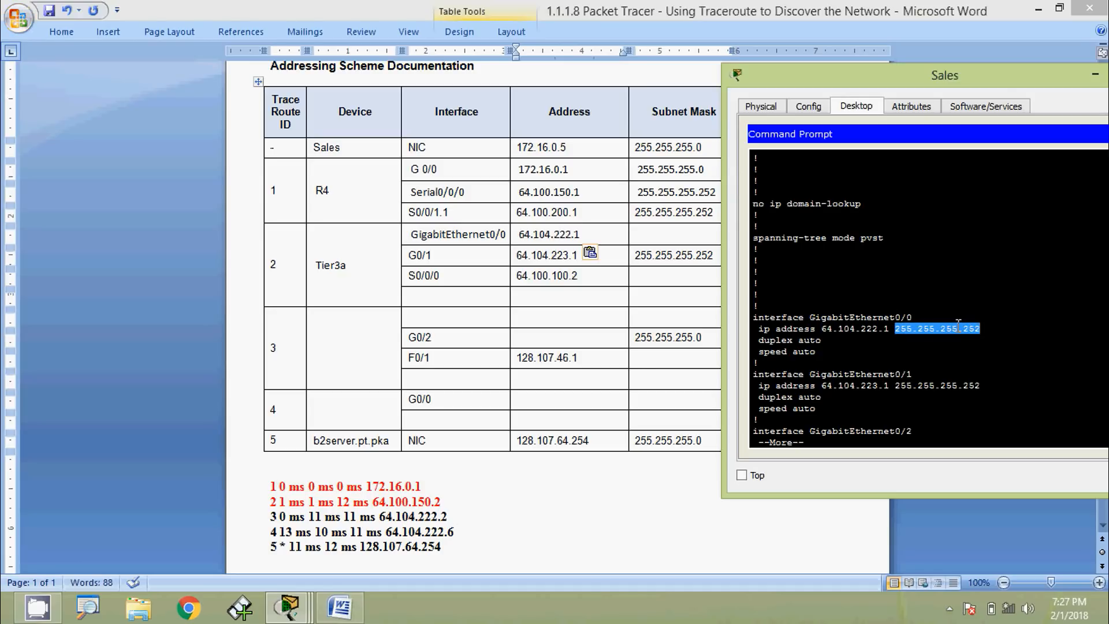
pyautogui.rightClick(958, 325)
pyautogui.click(982, 335)
pyautogui.click(663, 234)
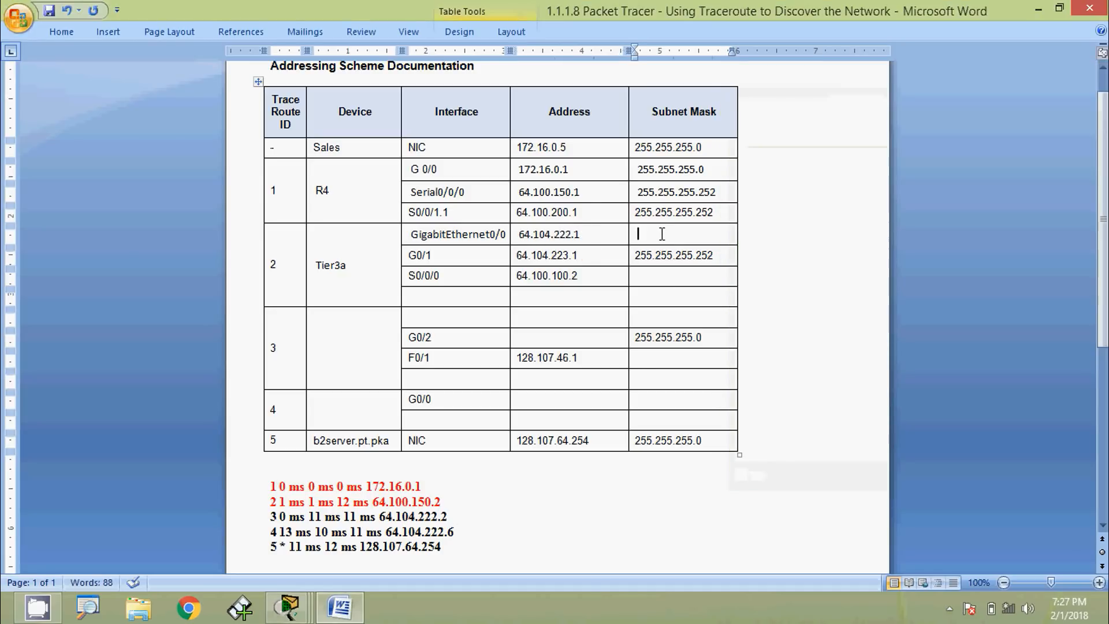
pyautogui.hotkey('ctrl', 'v')
# Page ahead to Serial0/0/0 in Tier3a's running configuration and copy its mask 255.255.255.252 into the S0/0/0 row in Word
pyautogui.hotkey('alt', 'Tab')
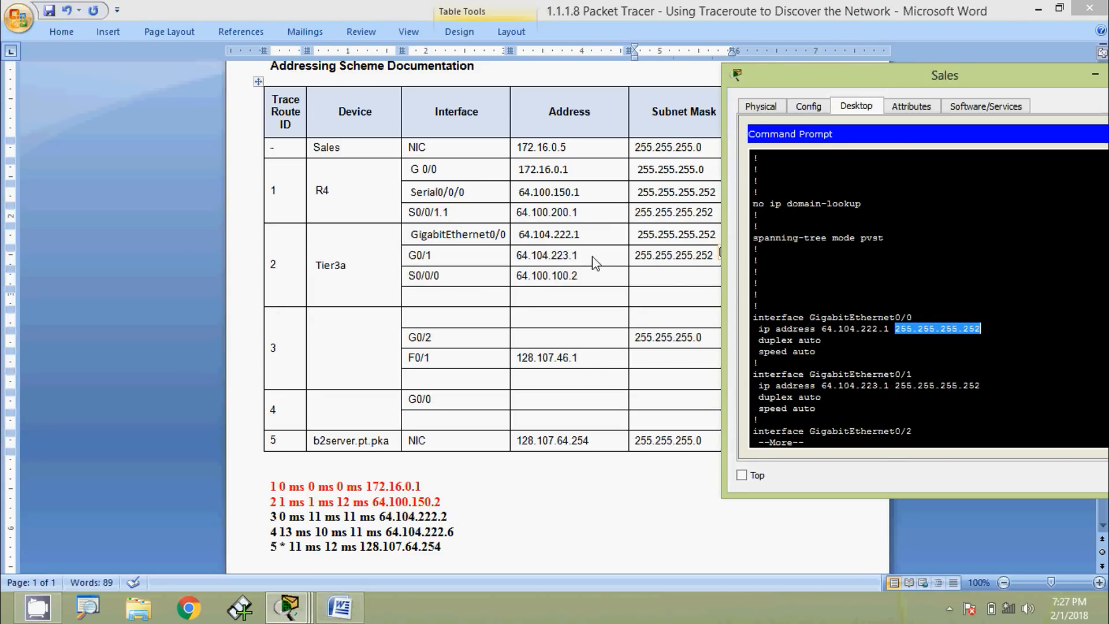
pyautogui.click(837, 374)
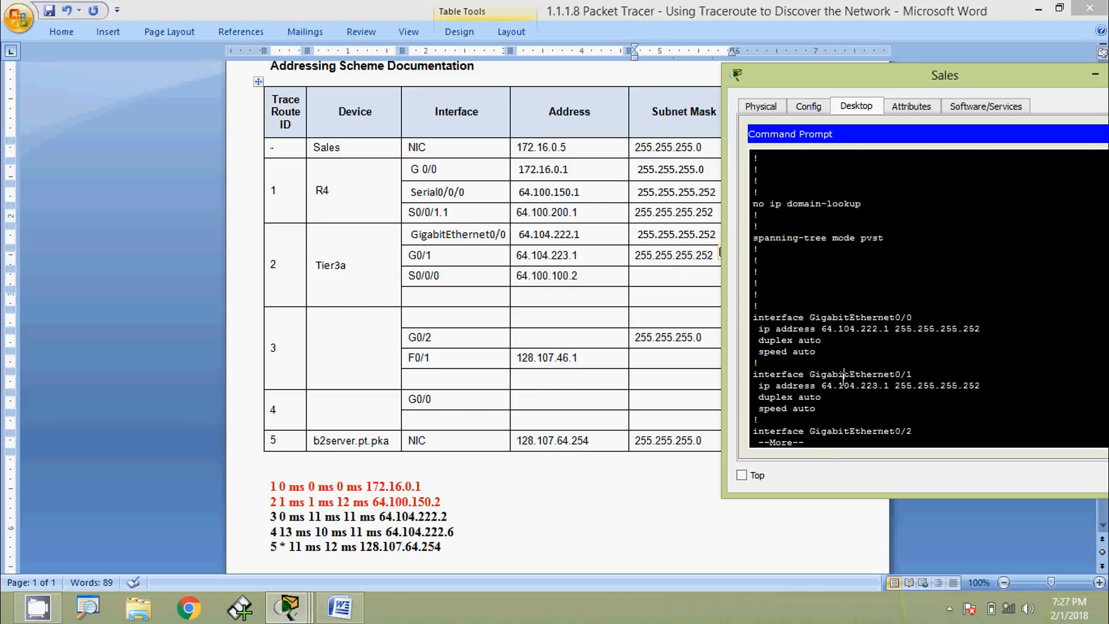
pyautogui.press('space')
pyautogui.scroll(2, 852, 328)
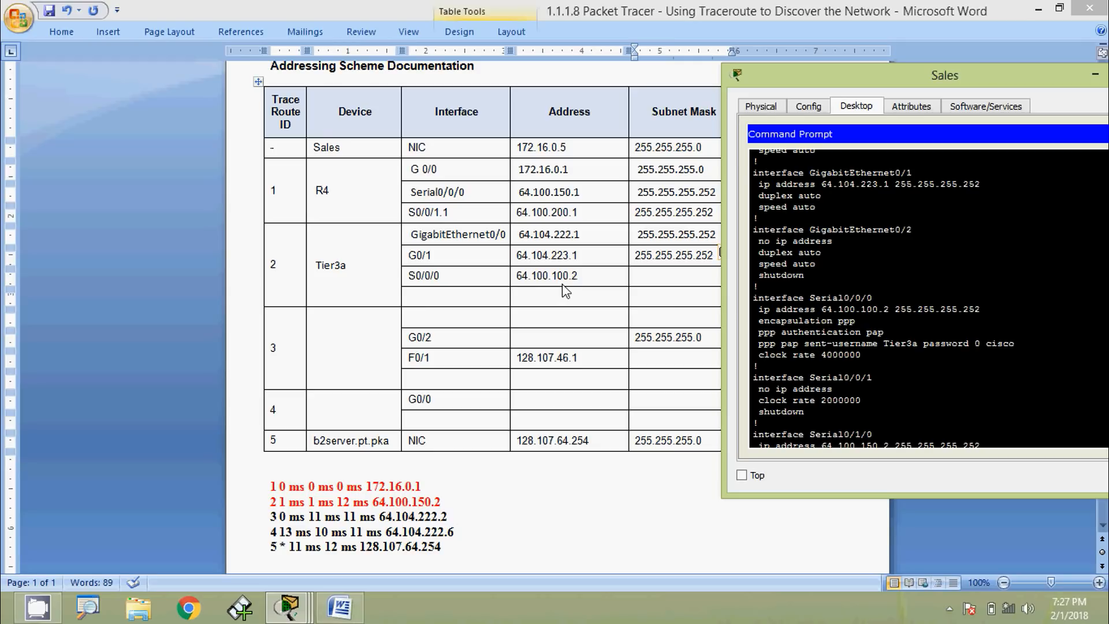
pyautogui.moveTo(896, 313); pyautogui.dragTo(984, 313)
pyautogui.rightClick(961, 315)
pyautogui.click(973, 324)
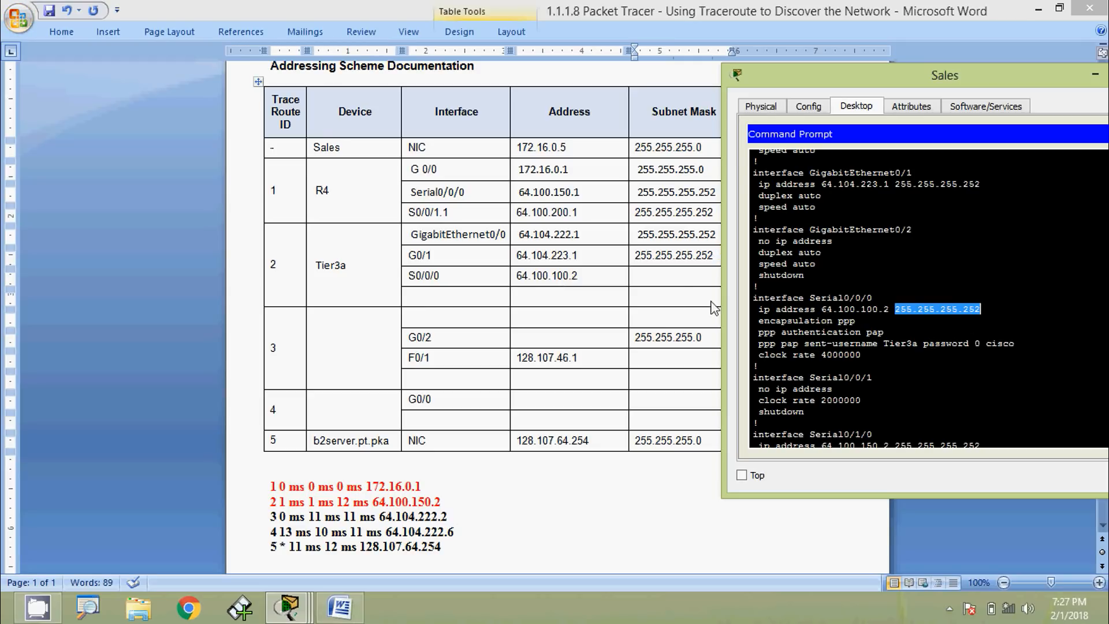
pyautogui.click(667, 286)
pyautogui.click(667, 277)
pyautogui.hotkey('ctrl', 'v')
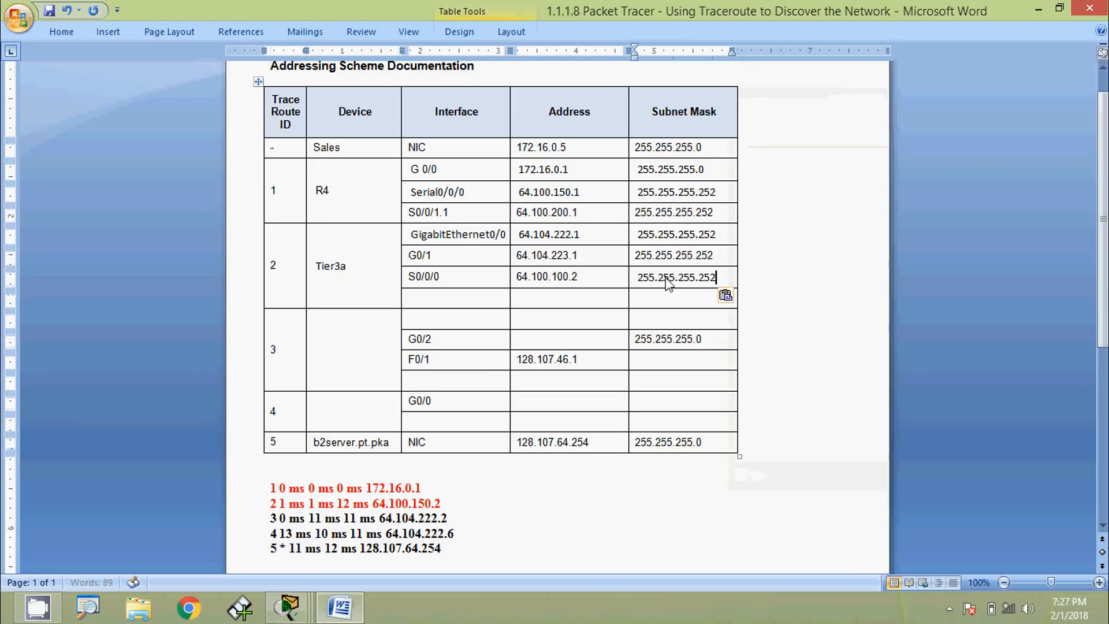
# Copy the interface name Serial0/1/0 from the running configuration into Tier3a's last empty interface cell in Word
pyautogui.hotkey('alt', 'Tab')
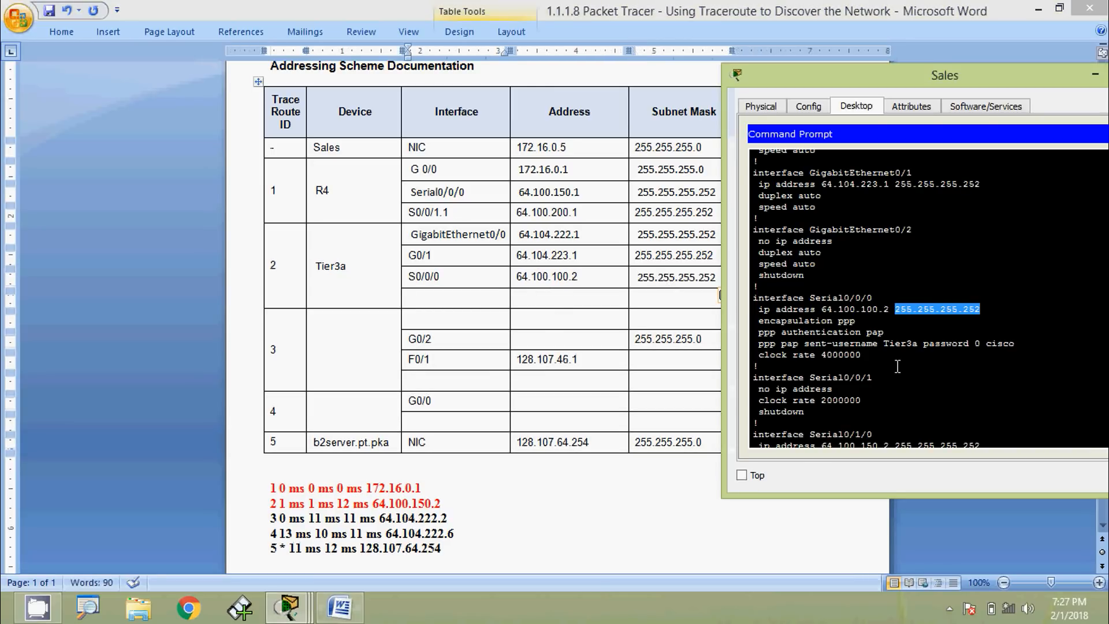
pyautogui.scroll(-2, 898, 366)
pyautogui.scroll(-1, 890, 379)
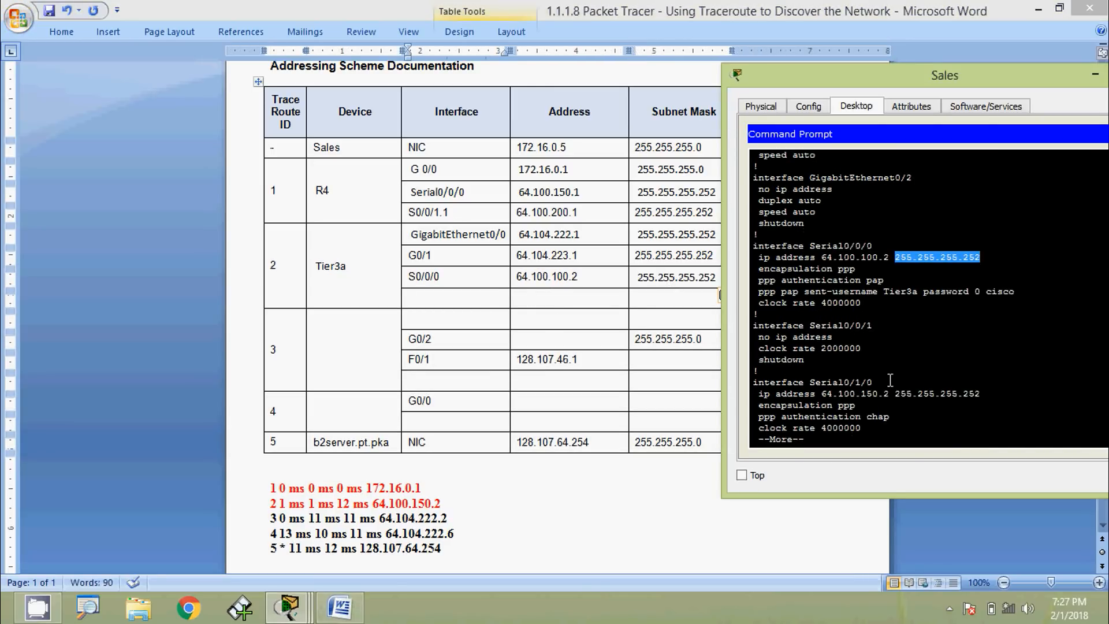
pyautogui.moveTo(814, 383); pyautogui.dragTo(863, 383)
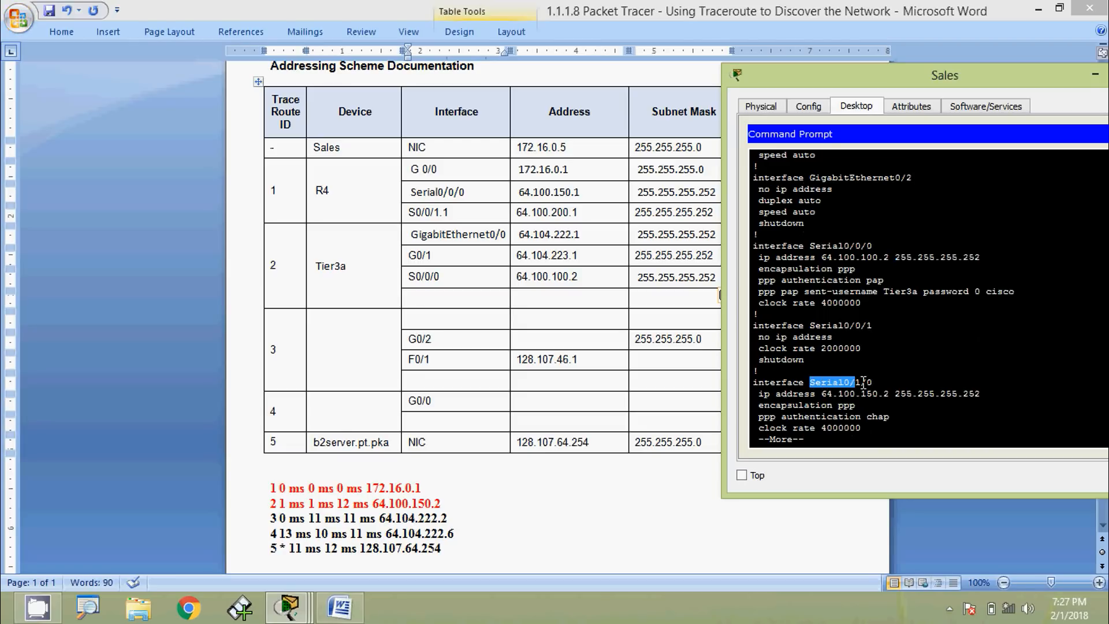
pyautogui.rightClick(859, 383)
pyautogui.click(879, 390)
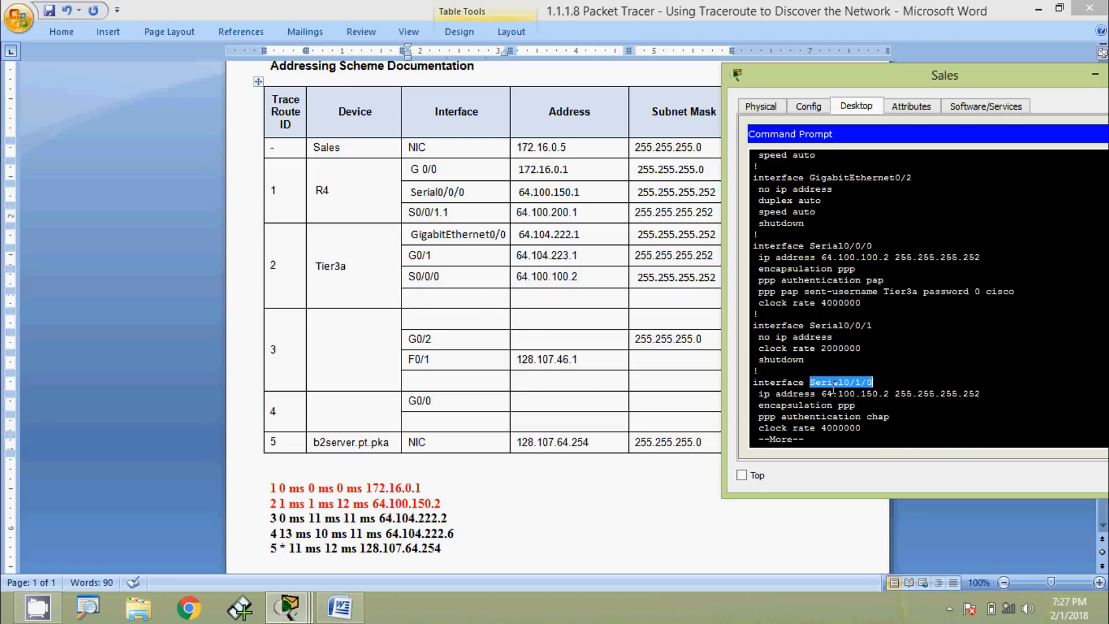
pyautogui.click(468, 305)
pyautogui.hotkey('ctrl', 'v')
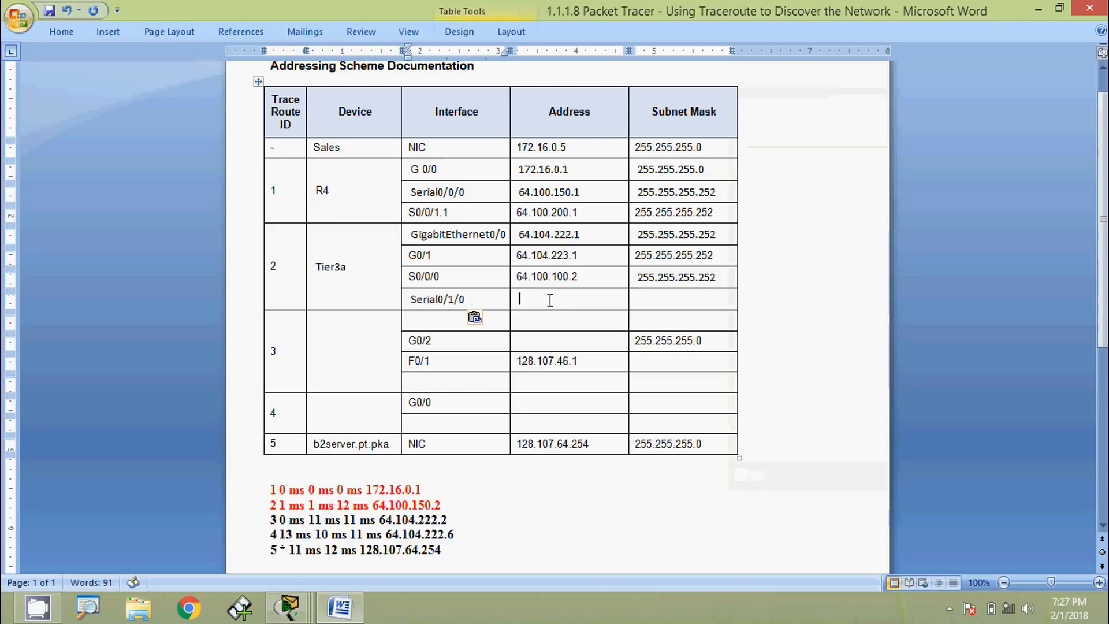
# Copy Serial0/1/0's address 64.100.150.2 from the running configuration into its Address cell in Word
pyautogui.hotkey('alt', 'Tab')
pyautogui.moveTo(821, 395); pyautogui.dragTo(890, 399)
pyautogui.rightClick(872, 398)
pyautogui.click(890, 405)
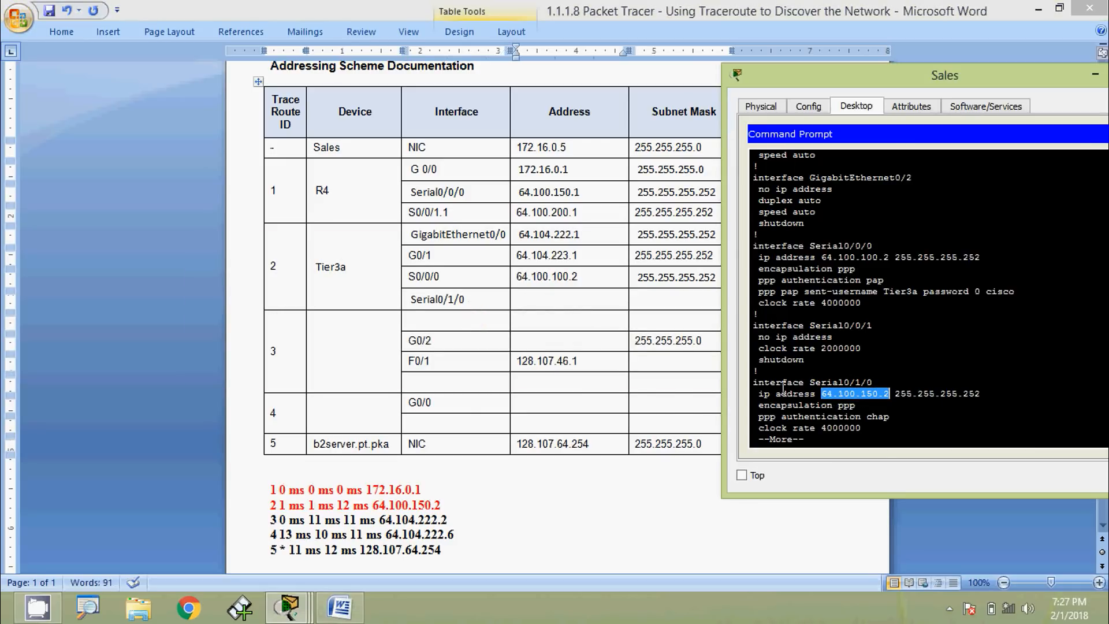
pyautogui.click(573, 307)
pyautogui.hotkey('ctrl', 'v')
# Copy Serial0/1/0's subnet mask 255.255.255.252 from the running configuration into its Subnet Mask cell in Word
pyautogui.hotkey('alt', 'Tab')
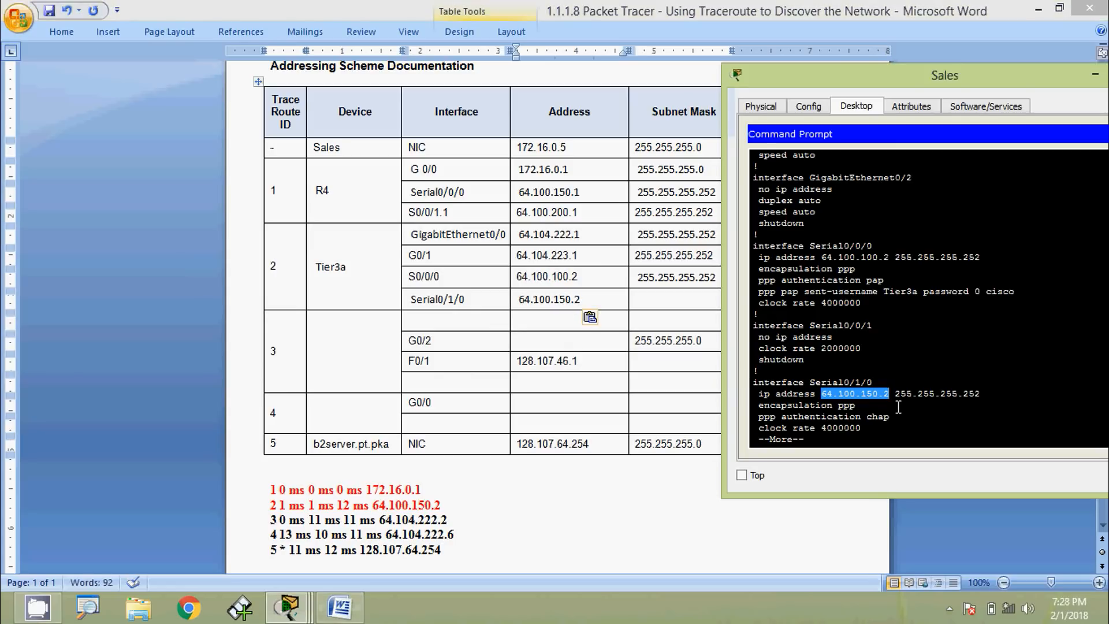
pyautogui.moveTo(895, 394); pyautogui.dragTo(983, 395)
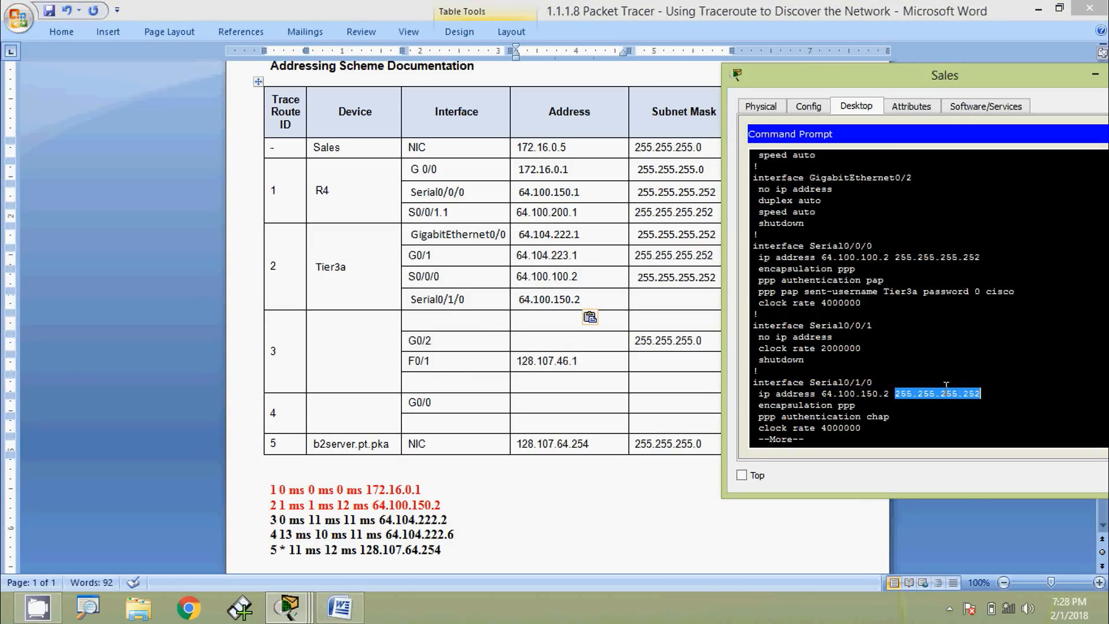
pyautogui.rightClick(899, 394)
pyautogui.click(910, 400)
pyautogui.hotkey('alt', 'Tab')
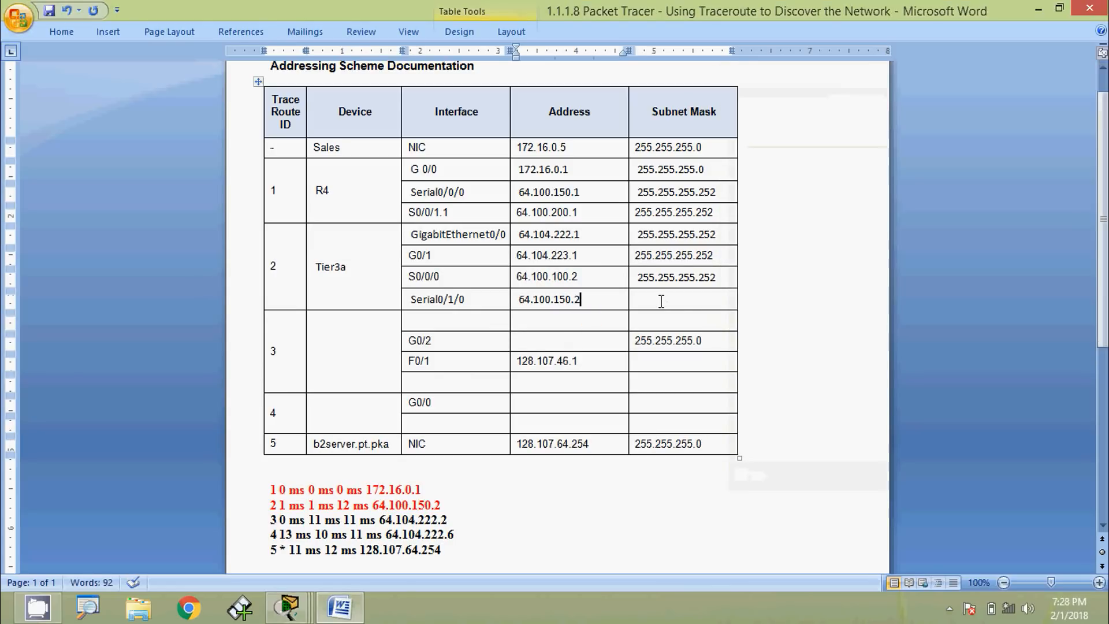
pyautogui.click(661, 301)
pyautogui.hotkey('ctrl', 'v')
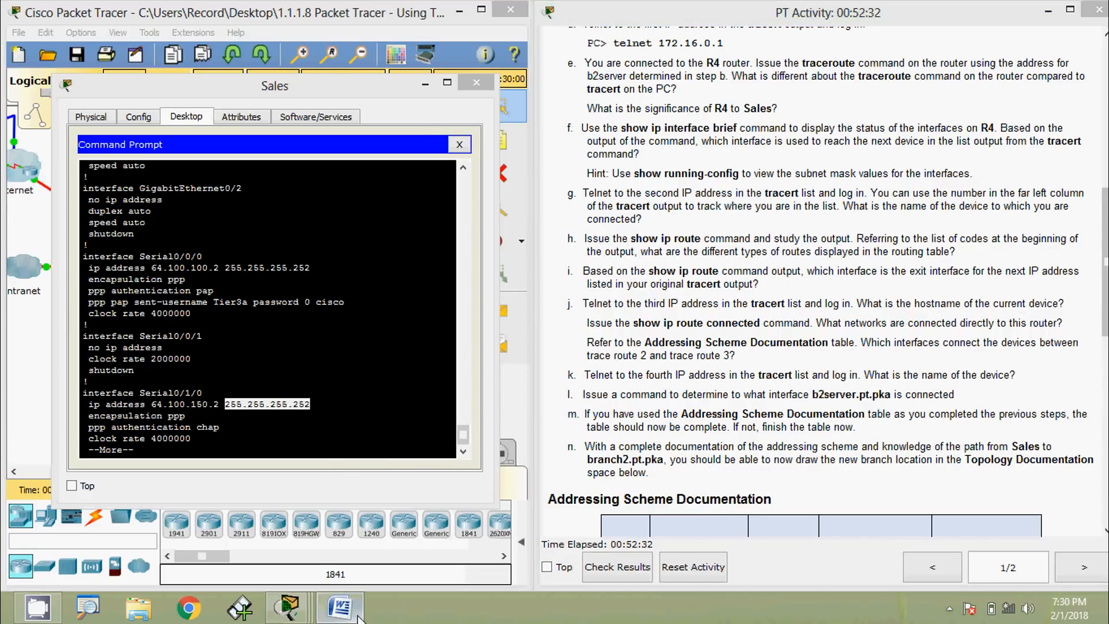
# Copy the third hop address 64.104.222.2 from the trace list in Word and color that trace line red
pyautogui.click(341, 606)
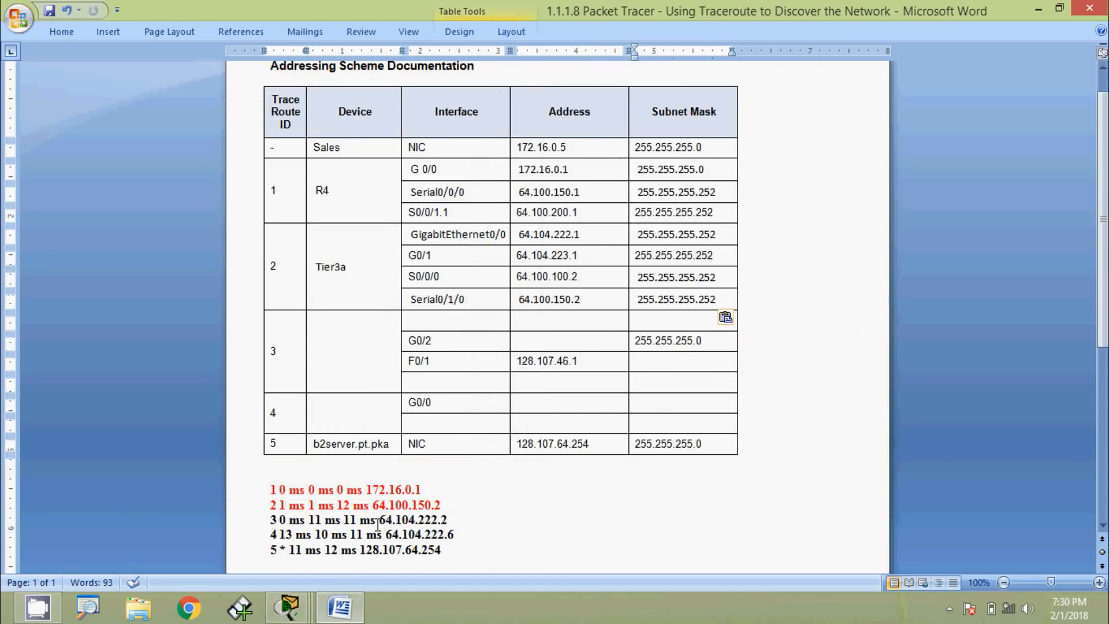
pyautogui.moveTo(390, 521); pyautogui.dragTo(446, 520)
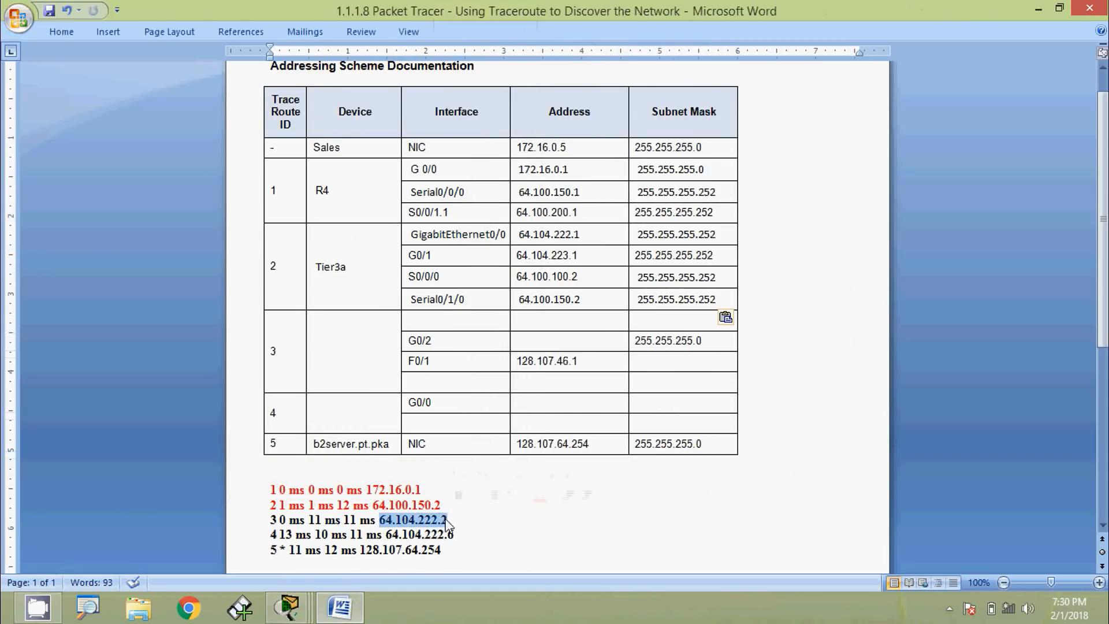
pyautogui.rightClick(442, 521)
pyautogui.click(478, 324)
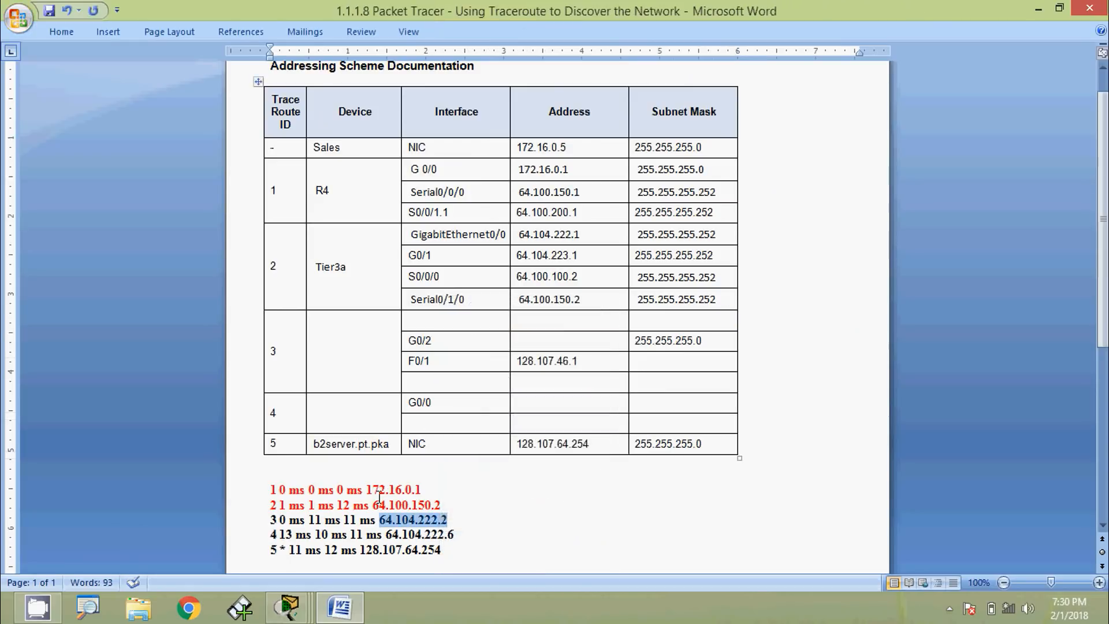
pyautogui.moveTo(448, 520); pyautogui.dragTo(271, 520)
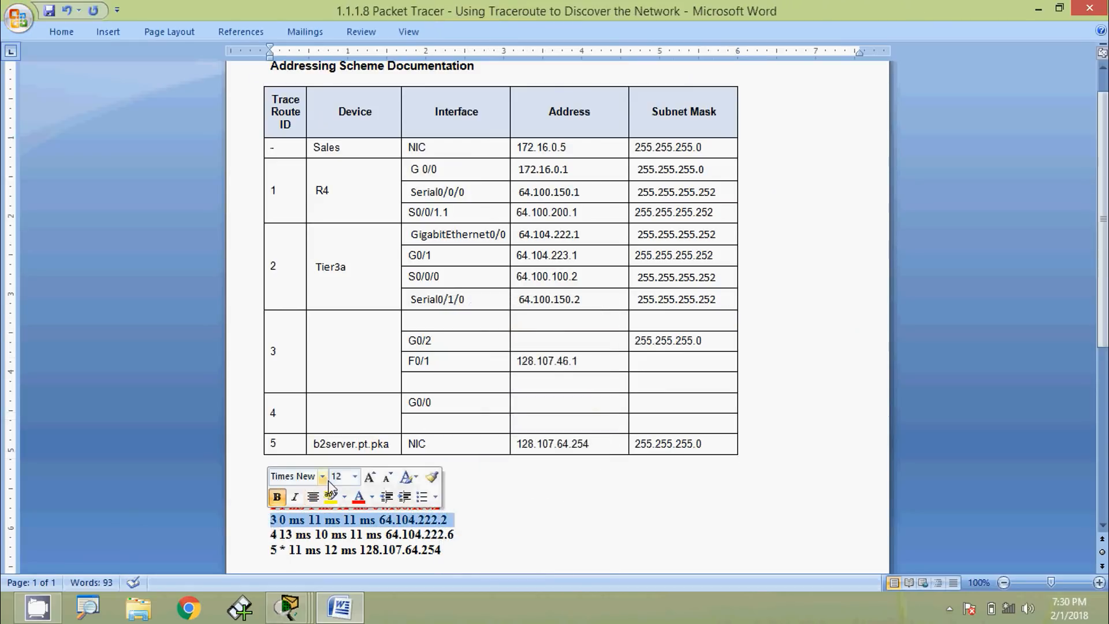
pyautogui.click(366, 495)
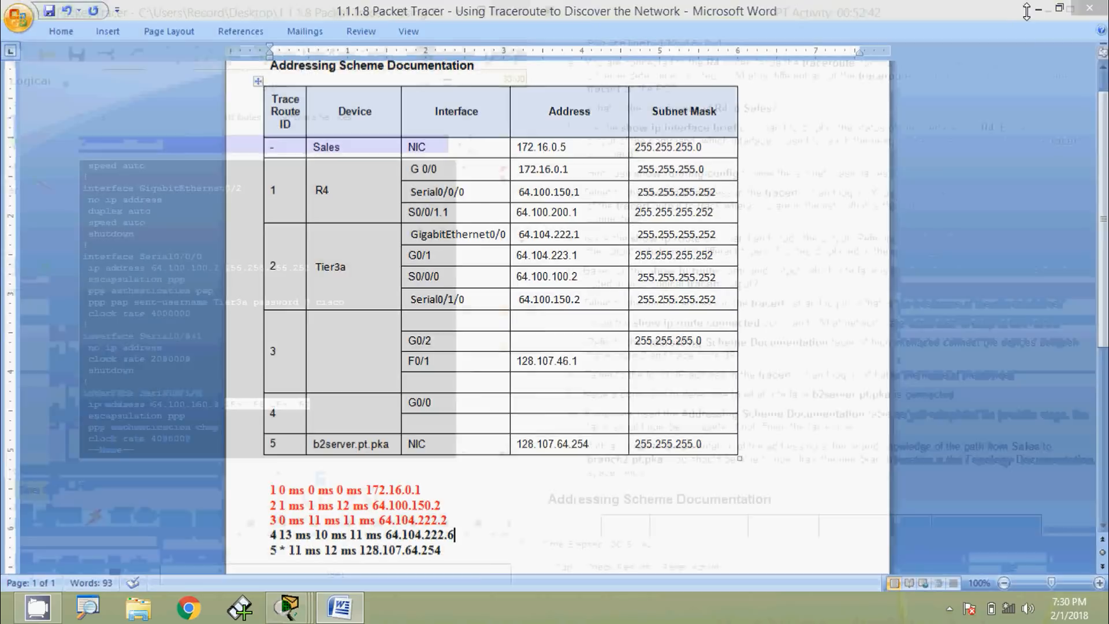
# Return to the Sales command prompt, quit the configuration listing and close the Tier3a telnet session with exit
pyautogui.hotkey('alt', 'Tab')
pyautogui.moveTo(312, 107); pyautogui.dragTo(470, 84)
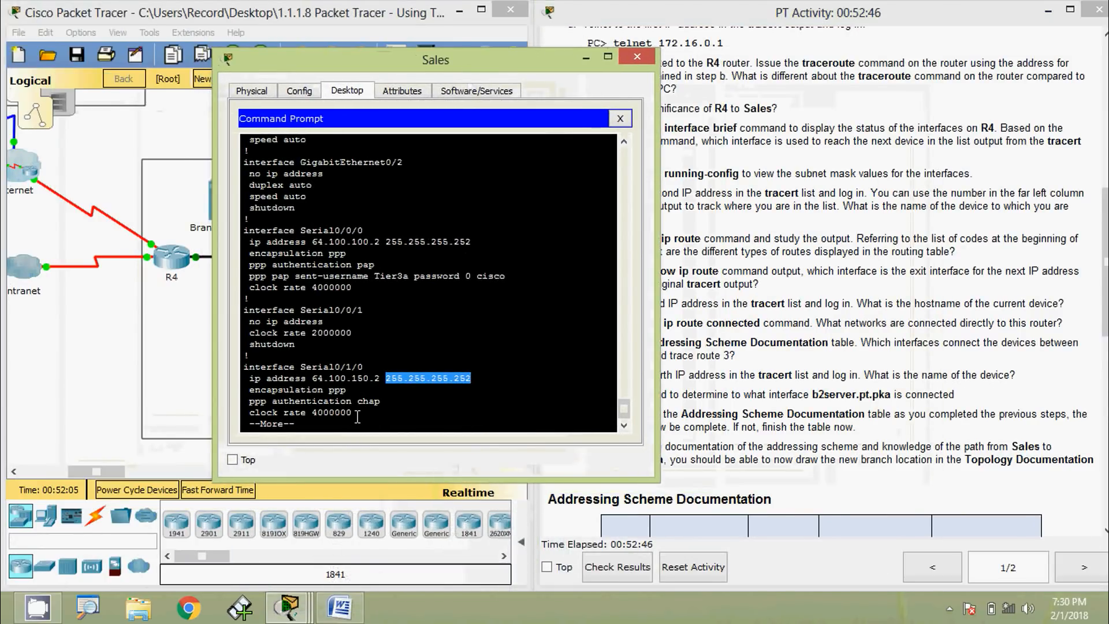
pyautogui.press('q')
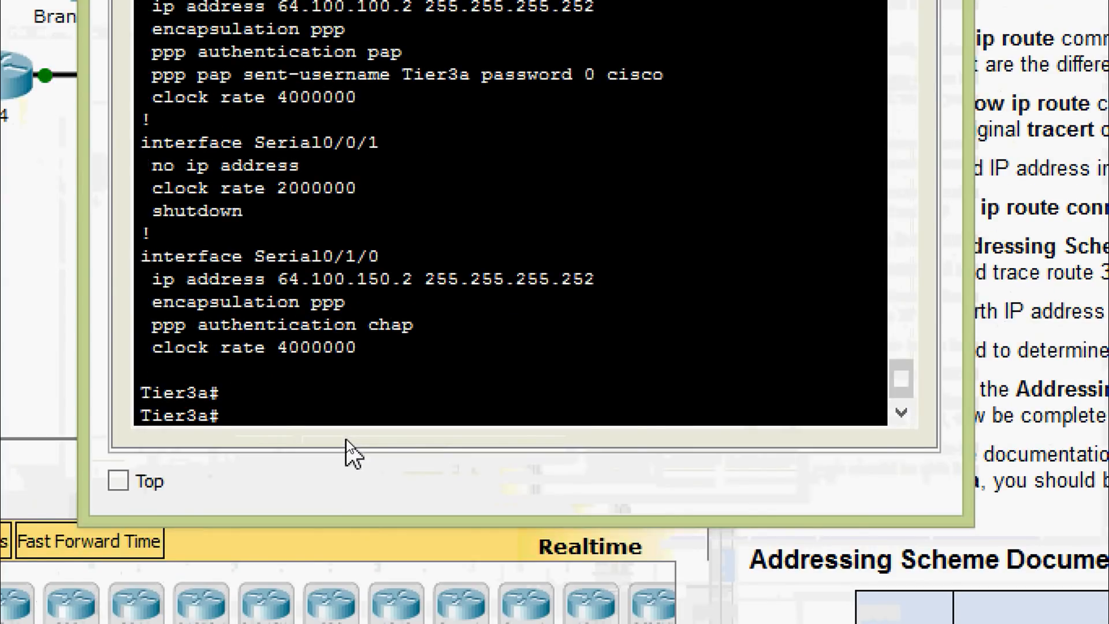
pyautogui.press('Return')
pyautogui.write('exit')
pyautogui.press('Return')
pyautogui.press('Return')
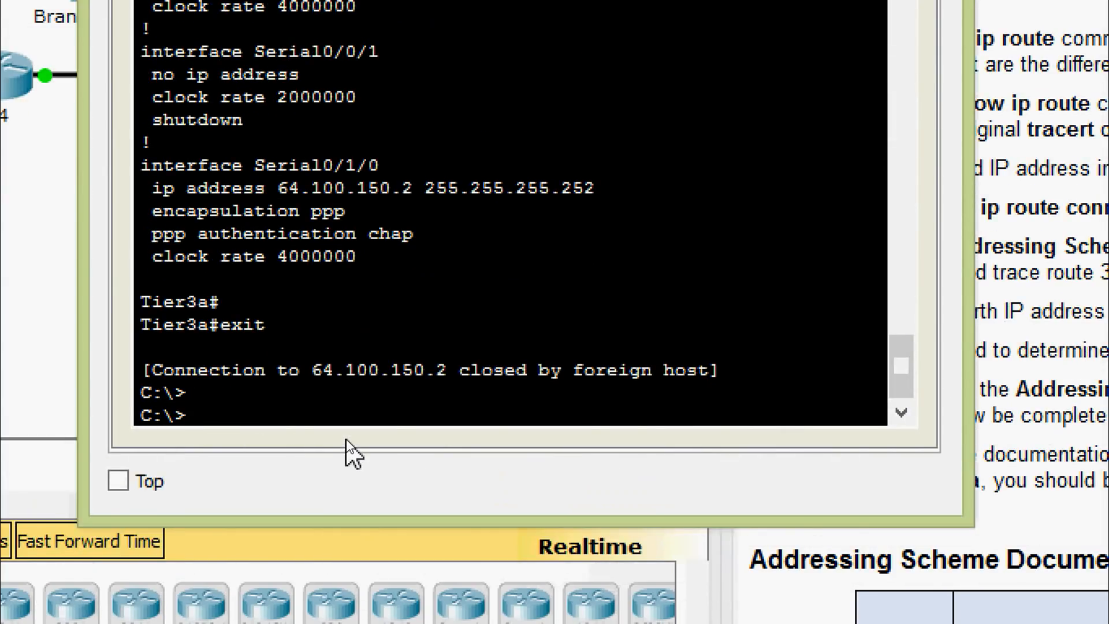
# Telnet from Sales to the third hop 64.104.222.2 and log in with the access password
pyautogui.write('telnet')
pyautogui.rightClick(365, 427)
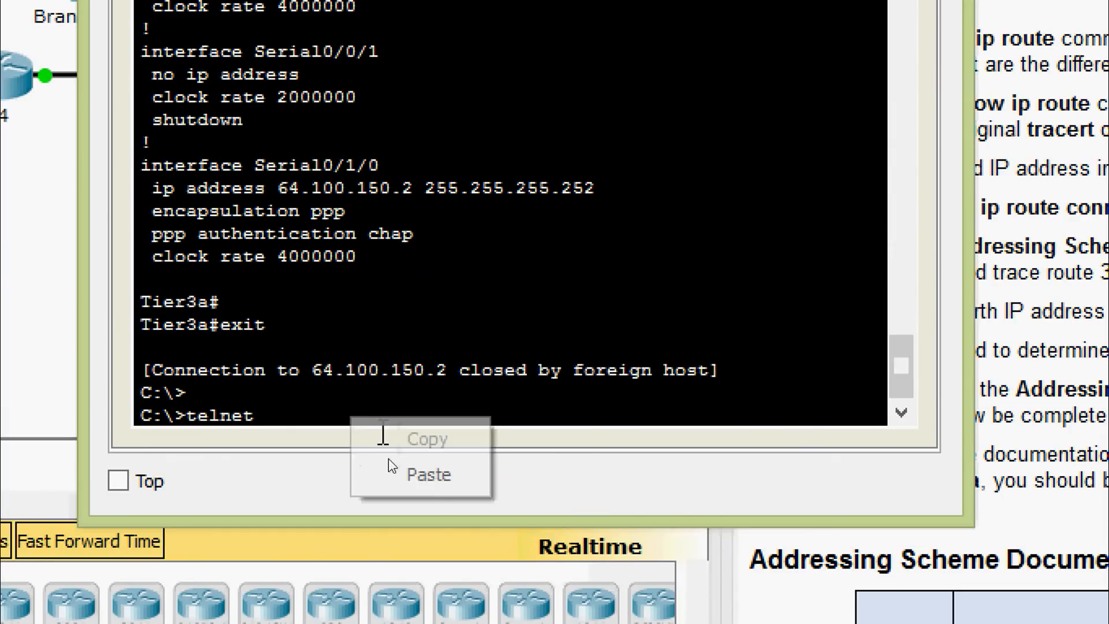
pyautogui.click(427, 472)
pyautogui.press('Return')
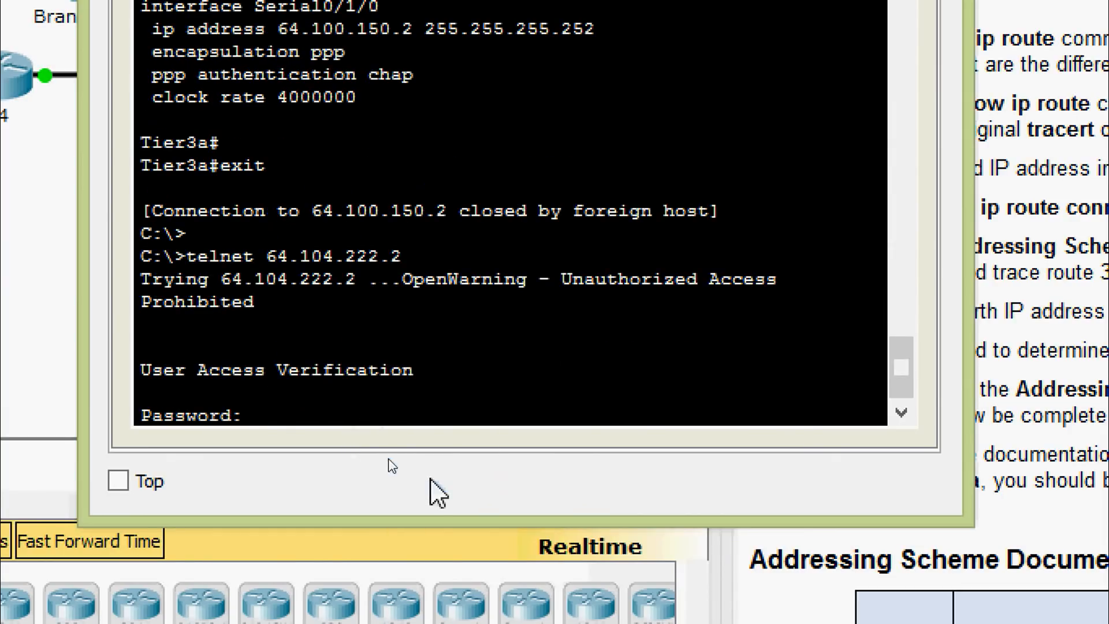
pyautogui.press('Return')
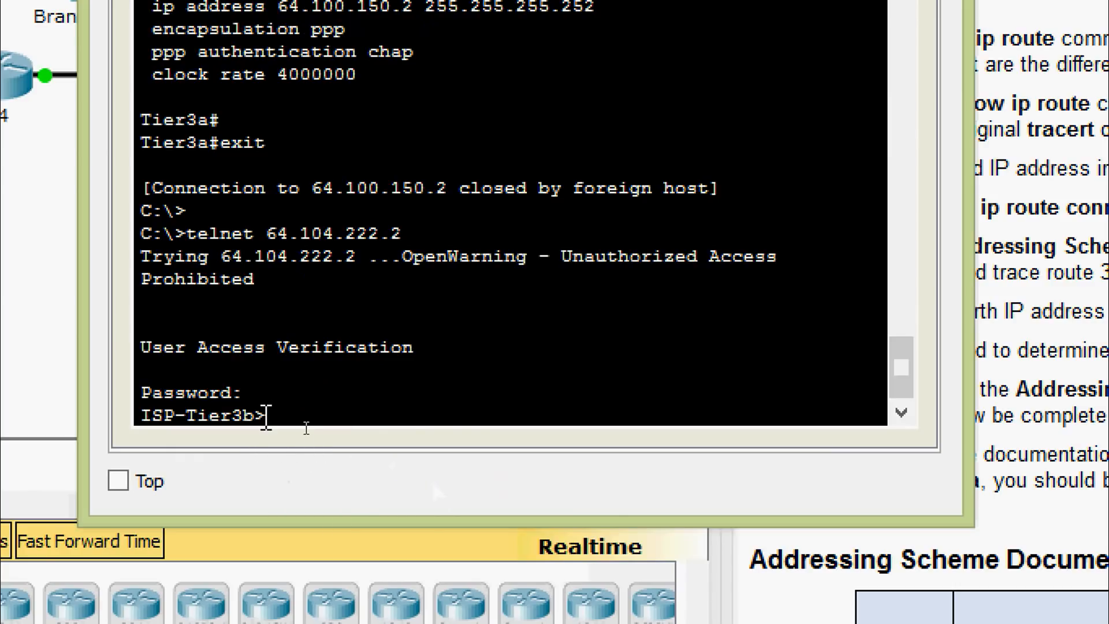
# Copy the hostname ISP-Tier3b from the prompt and enter privileged mode on that device with the enable password
pyautogui.moveTo(257, 415); pyautogui.dragTo(140, 416)
pyautogui.click(209, 431)
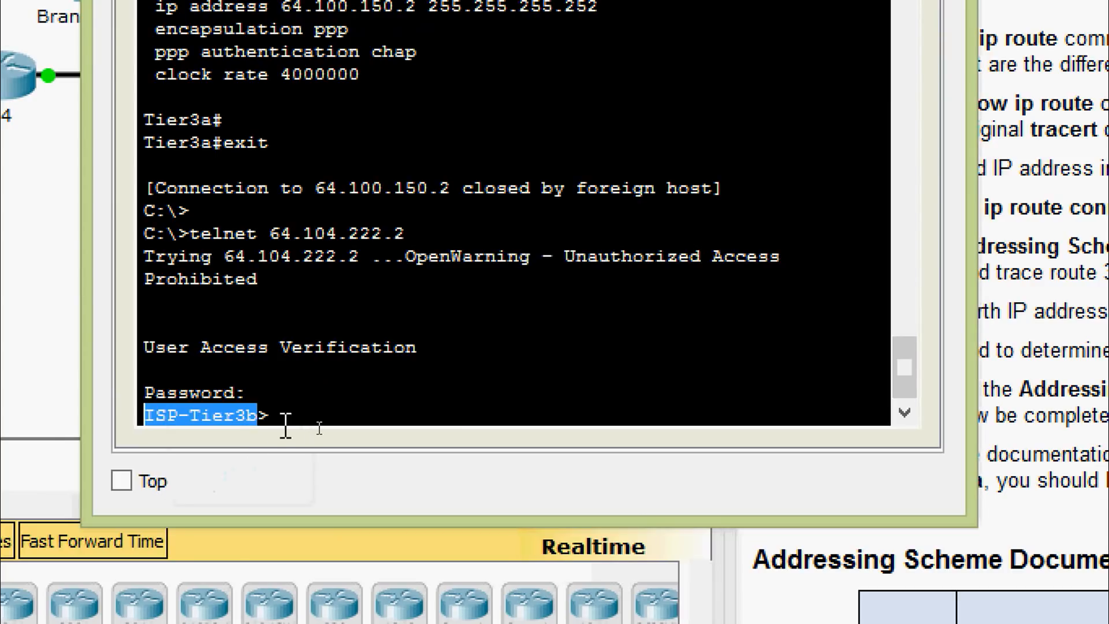
pyautogui.click(298, 404)
pyautogui.write('ena')
pyautogui.press('Tab')
pyautogui.press('Return')
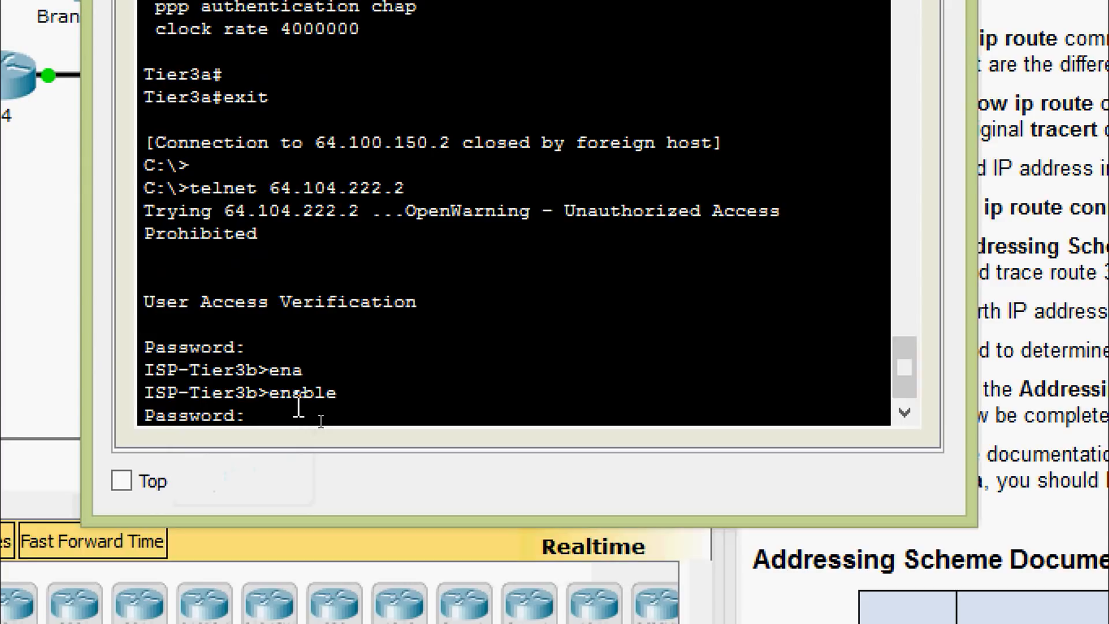
pyautogui.press('Return')
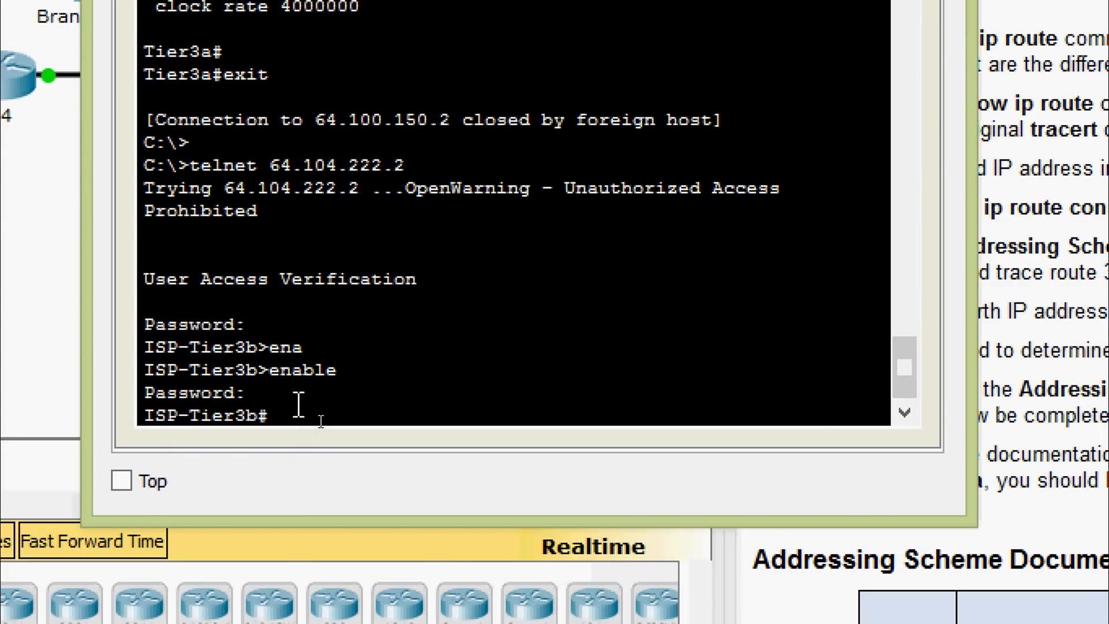
# Switch to Word and paste the hostname ISP-Tier3b into the Device cell of trace route 3
pyautogui.click(342, 608)
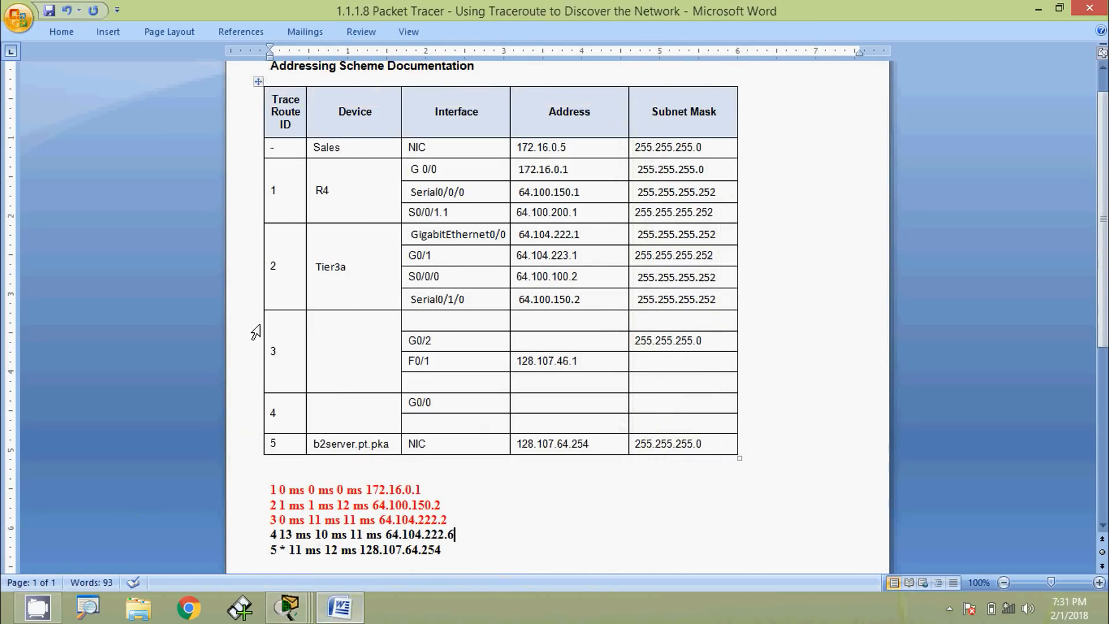
pyautogui.click(349, 350)
pyautogui.hotkey('ctrl', 'v')
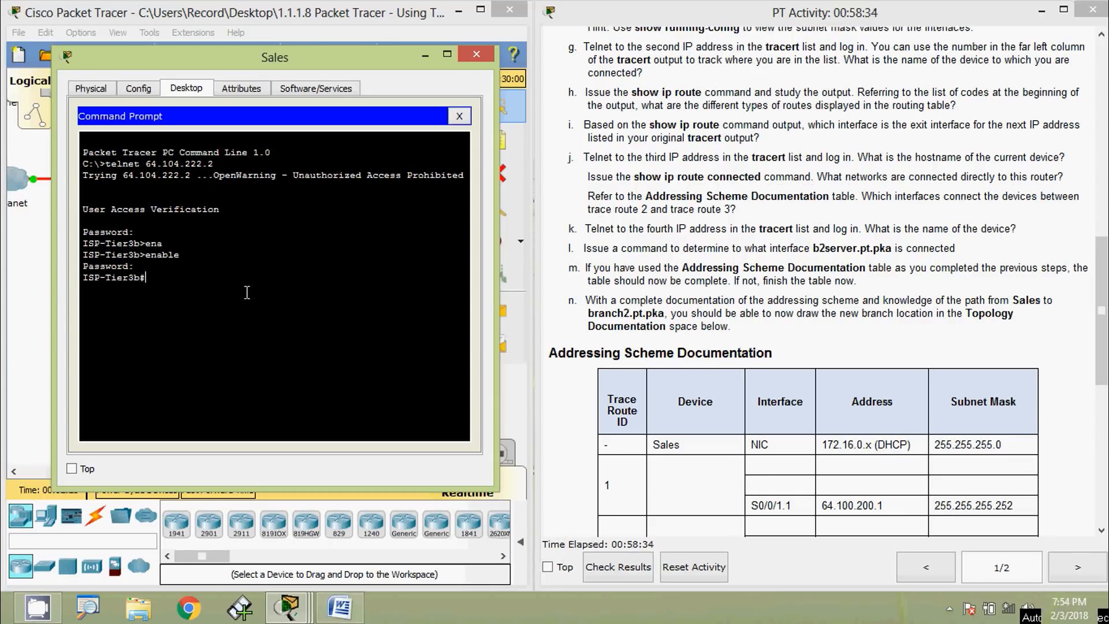
# Run show ip route connected on ISP-Tier3b from the Sales command prompt and examine each directly connected network and its interface
pyautogui.moveTo(251, 66); pyautogui.dragTo(322, 40)
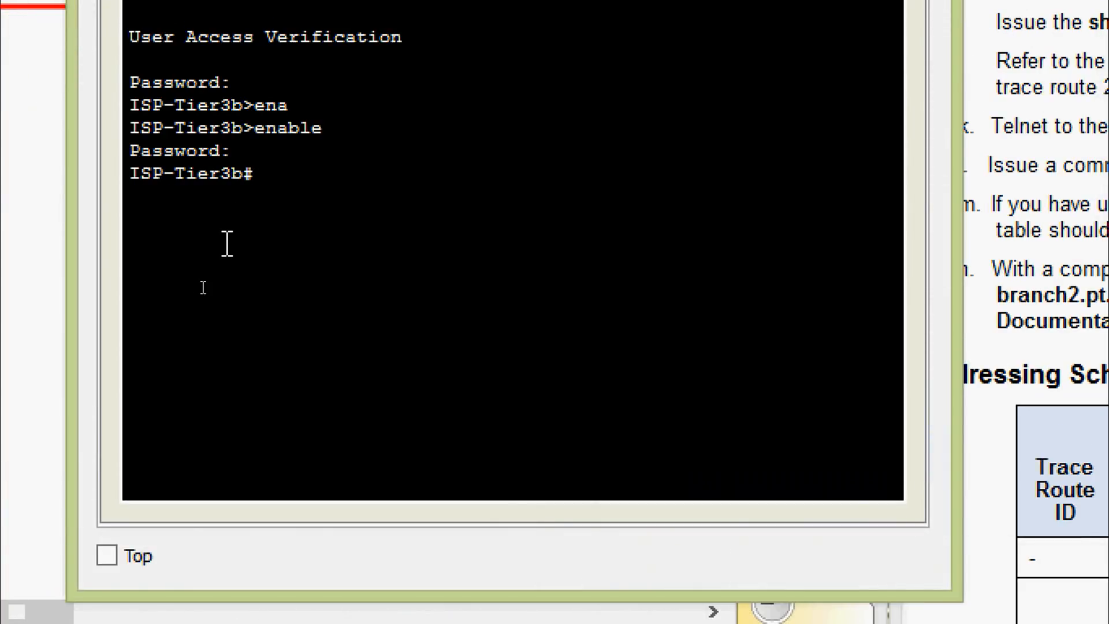
pyautogui.write('sh')
pyautogui.press('Tab')
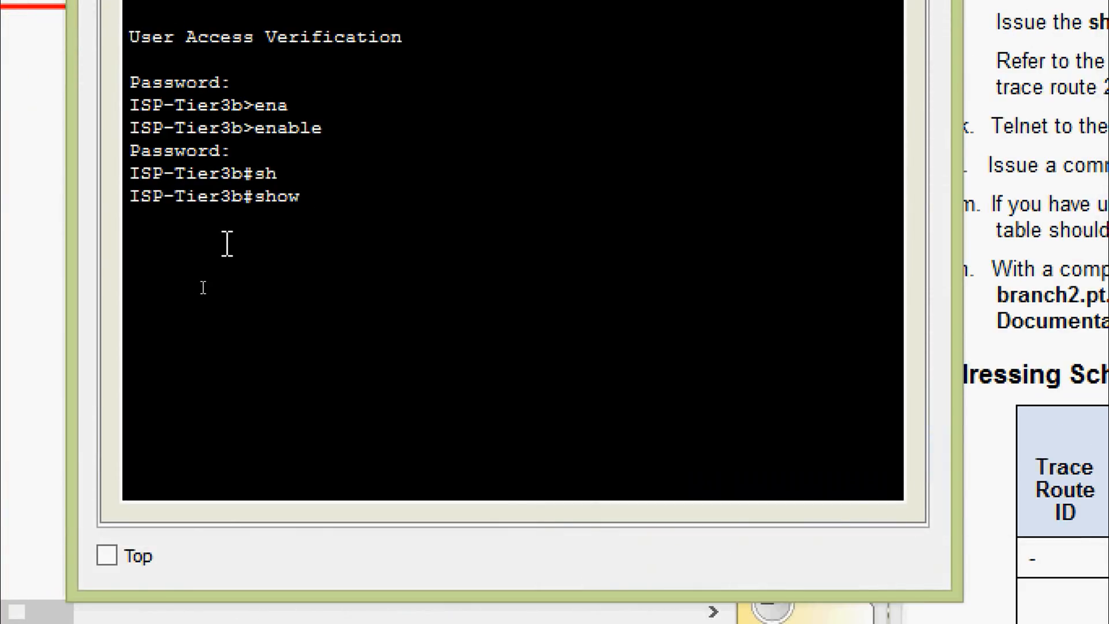
pyautogui.write('ip rou')
pyautogui.press('Tab')
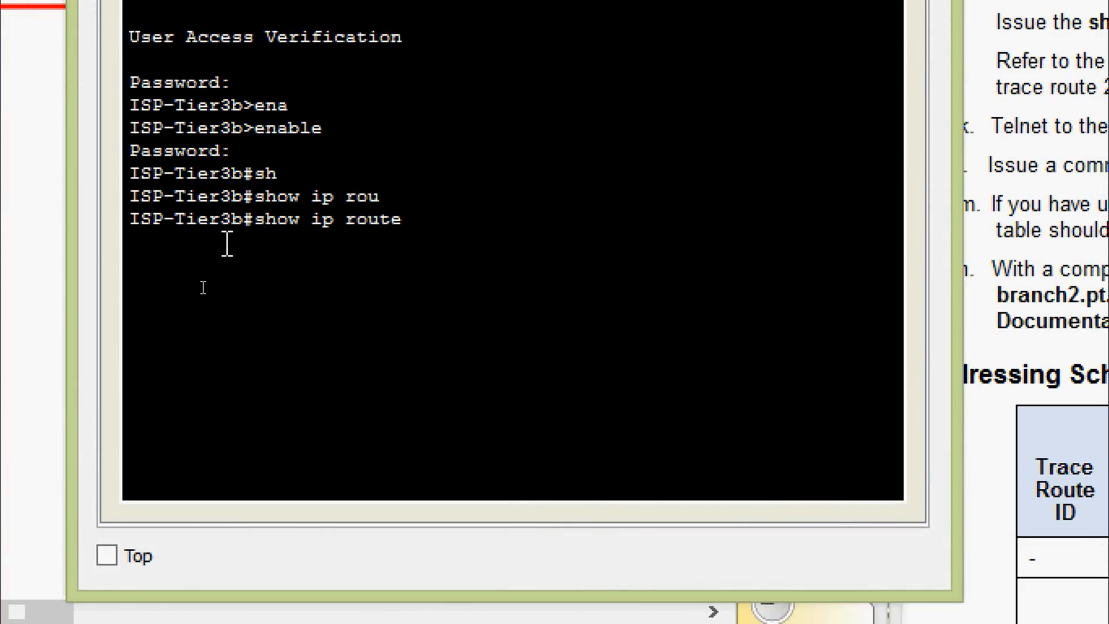
pyautogui.write('con')
pyautogui.press('Tab')
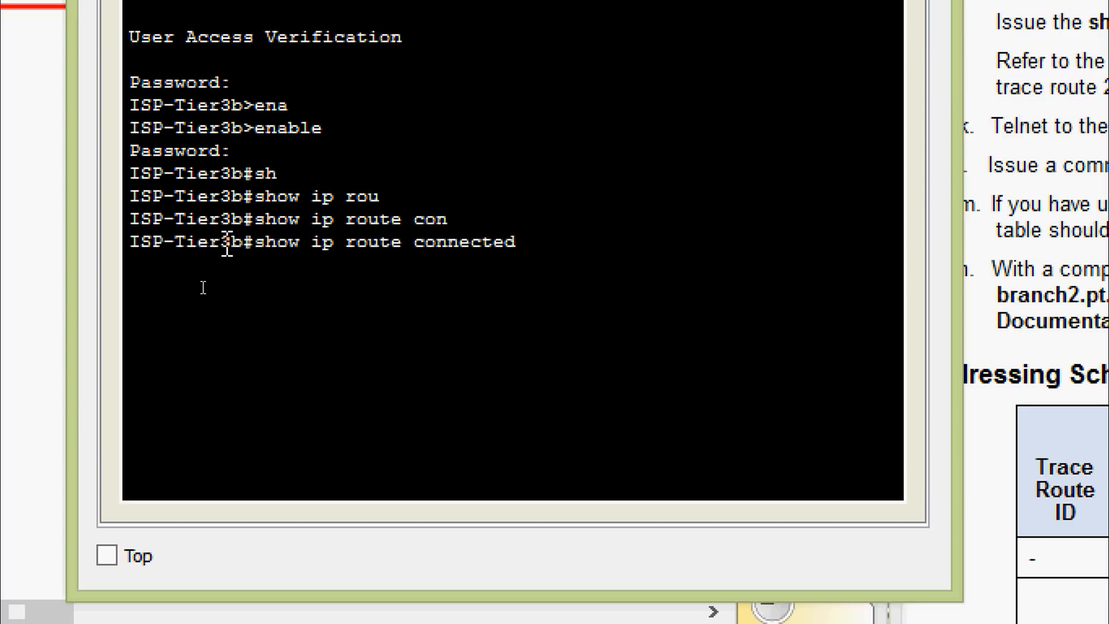
pyautogui.press('Return')
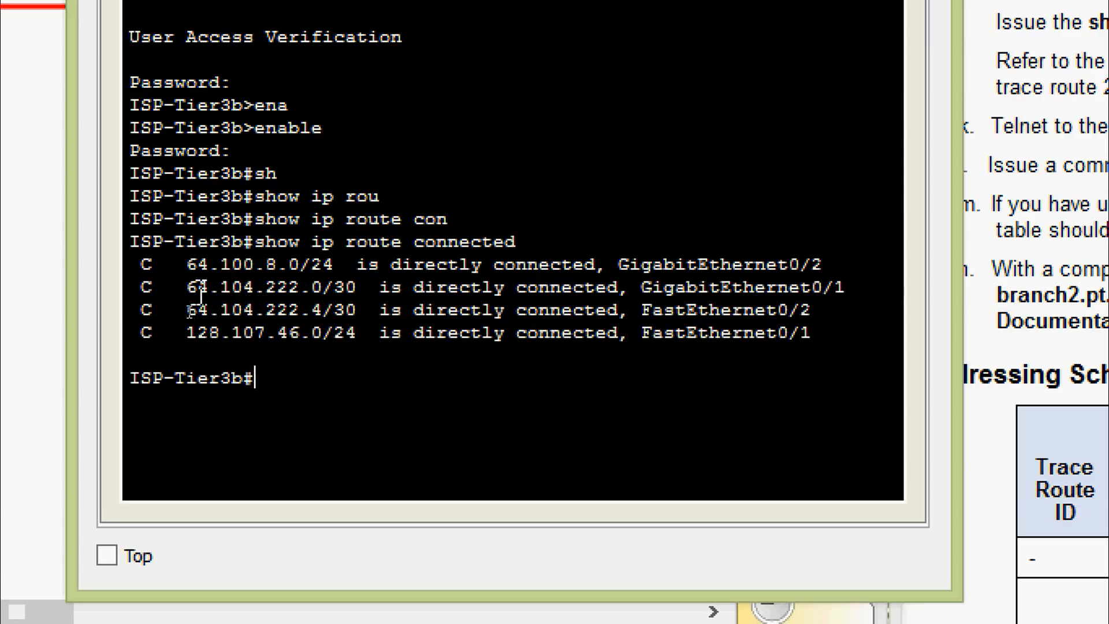
pyautogui.moveTo(185, 287); pyautogui.dragTo(348, 287)
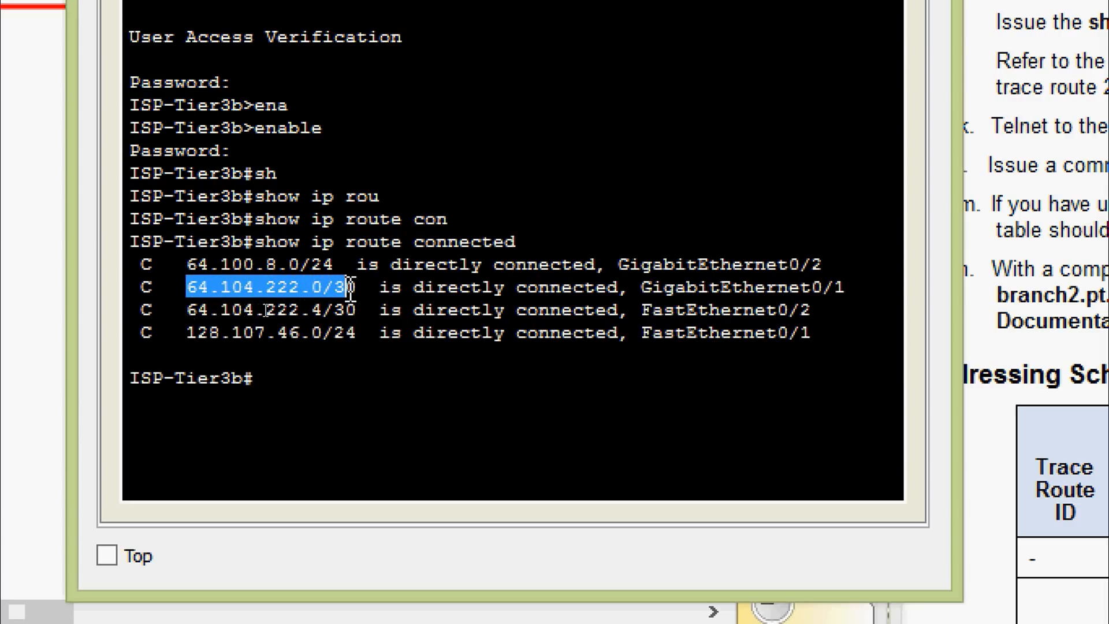
pyautogui.click(193, 310)
pyautogui.moveTo(192, 310); pyautogui.dragTo(359, 312)
pyautogui.moveTo(177, 333); pyautogui.dragTo(346, 333)
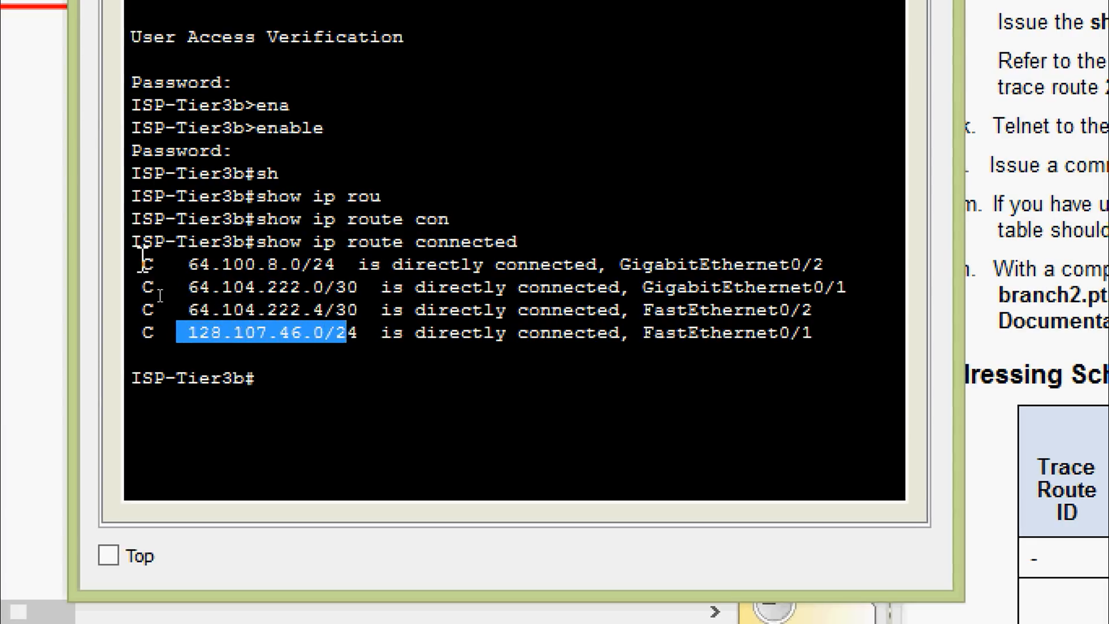
pyautogui.moveTo(143, 263); pyautogui.dragTo(642, 346)
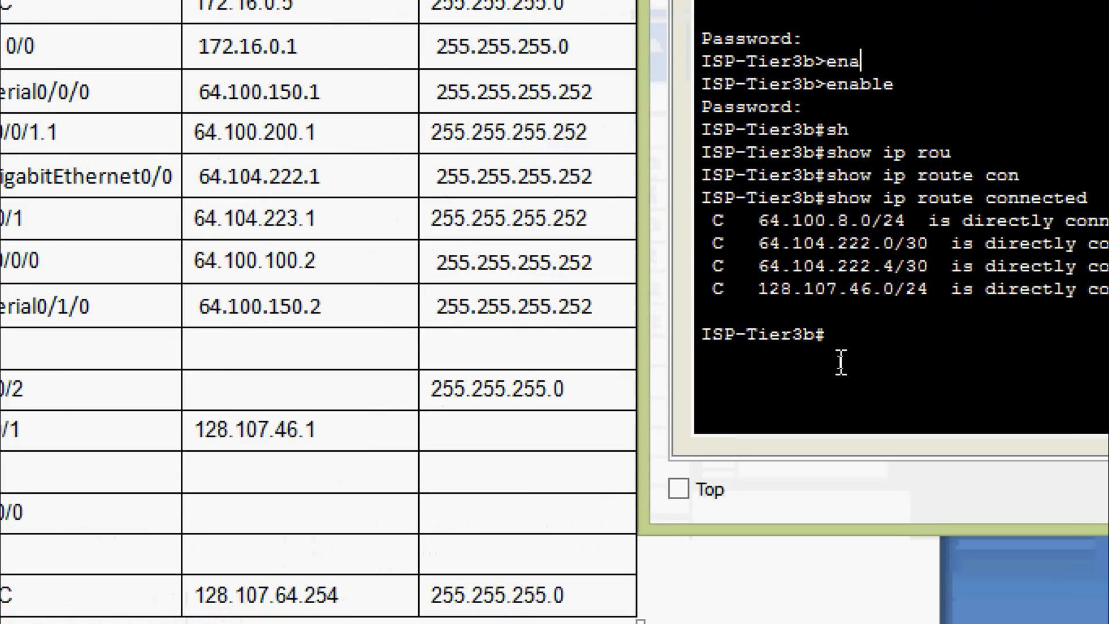
# Display ISP-Tier3b's running configuration and advance the listing to the FastEthernet0/1 and FastEthernet0/2 interfaces
pyautogui.write('h')
pyautogui.press('Tab')
pyautogui.write('ru')
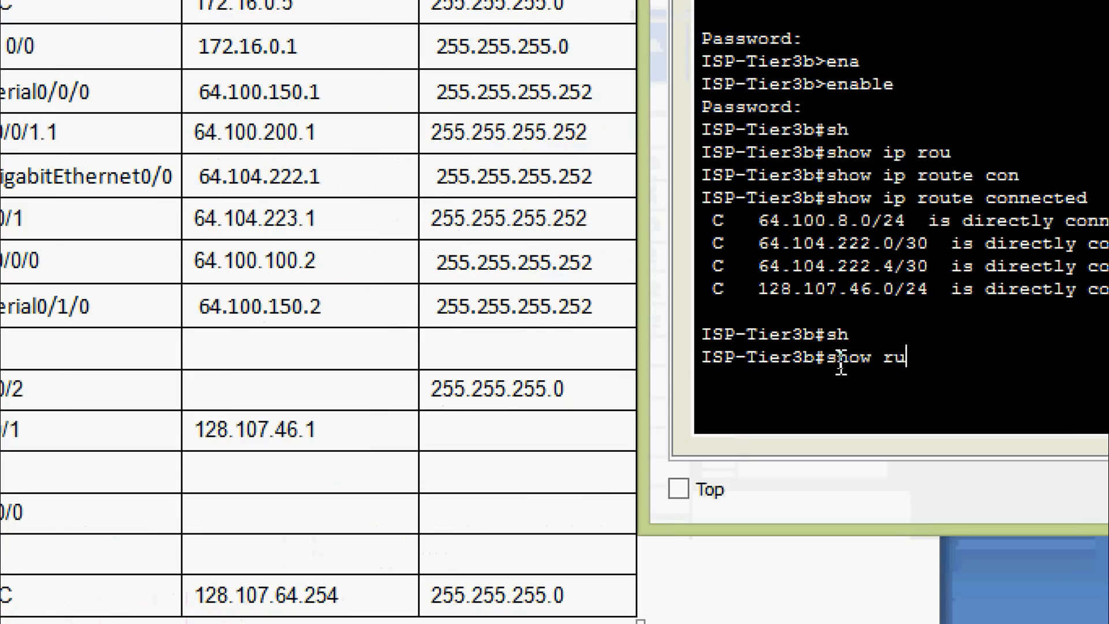
pyautogui.press('Tab')
pyautogui.press('Return')
pyautogui.press('space')
pyautogui.press('space')
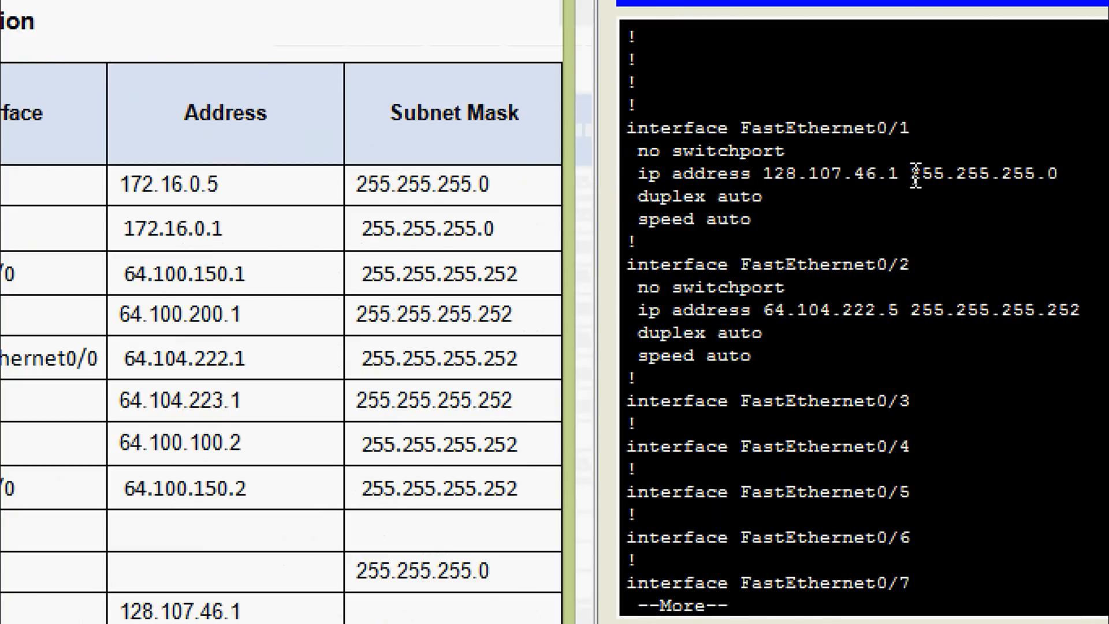
# Copy FastEthernet0/1's subnet mask 255.255.255.0 from the running configuration into the F0/1 Subnet Mask cell in Word
pyautogui.moveTo(913, 177); pyautogui.dragTo(998, 177)
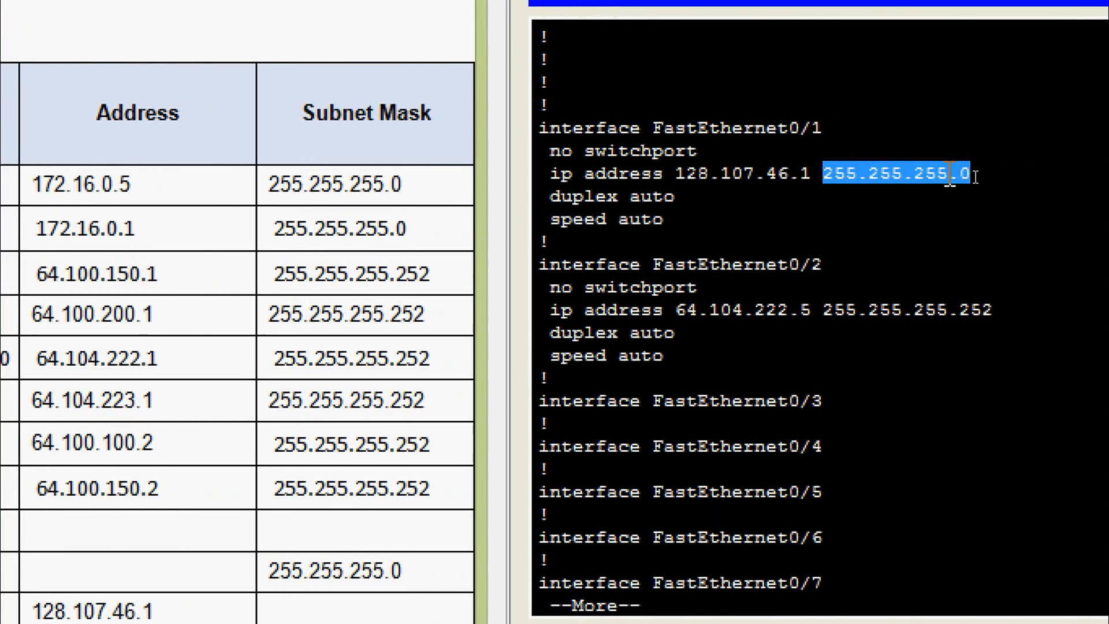
pyautogui.rightClick(975, 175)
pyautogui.click(1019, 195)
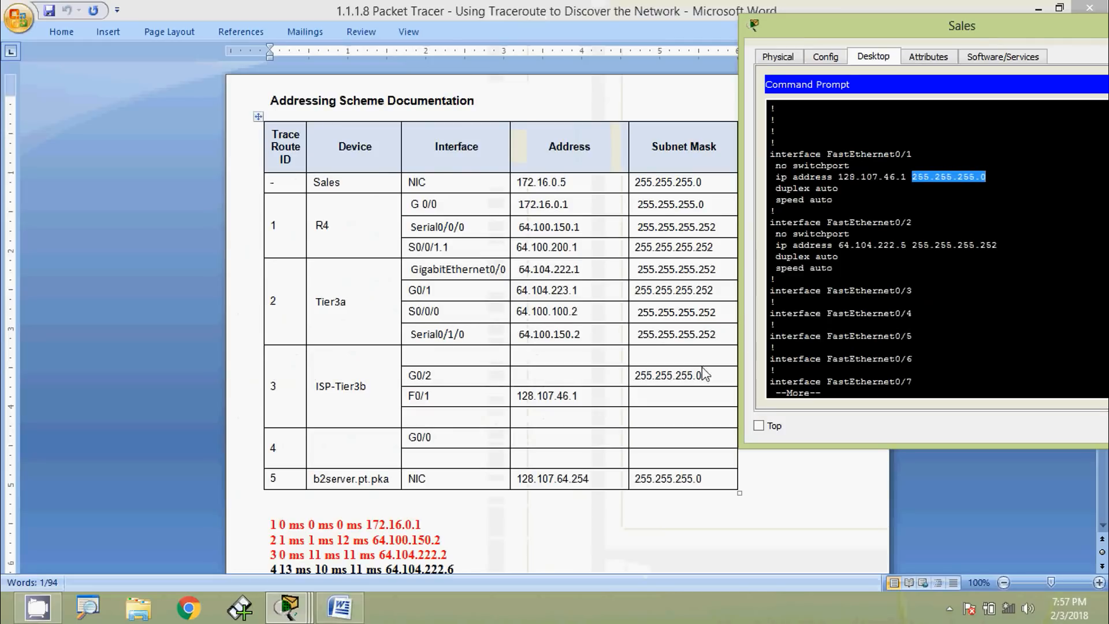
pyautogui.click(651, 398)
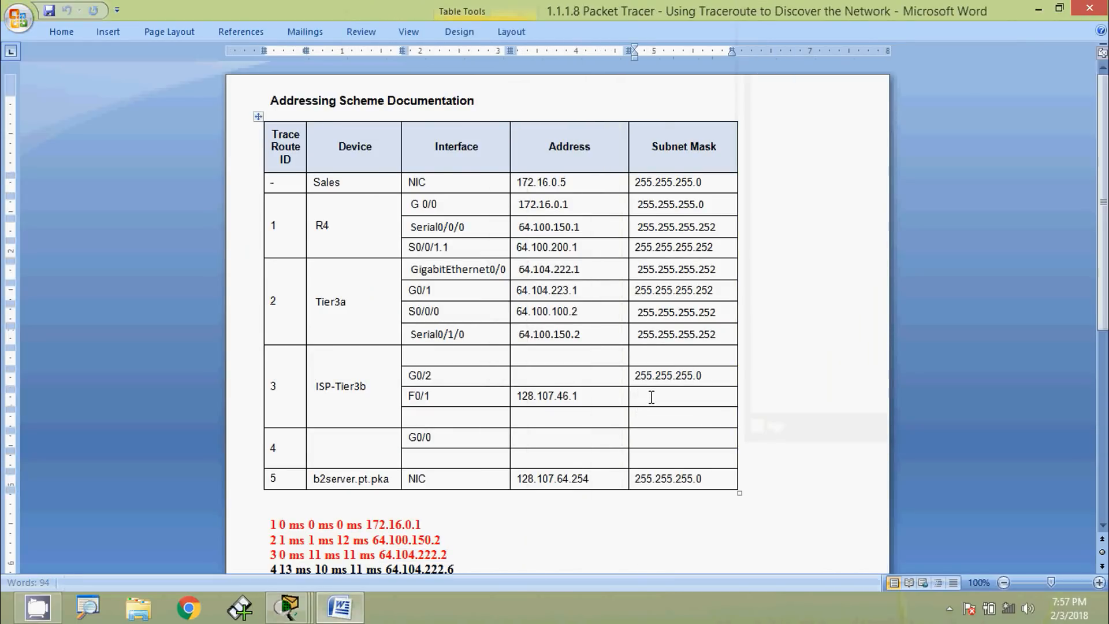
pyautogui.hotkey('ctrl', 'v')
# Copy the interface name FastEthernet0/2 from the running configuration into the first Interface cell of trace route 3 in Word
pyautogui.hotkey('alt', 'Tab')
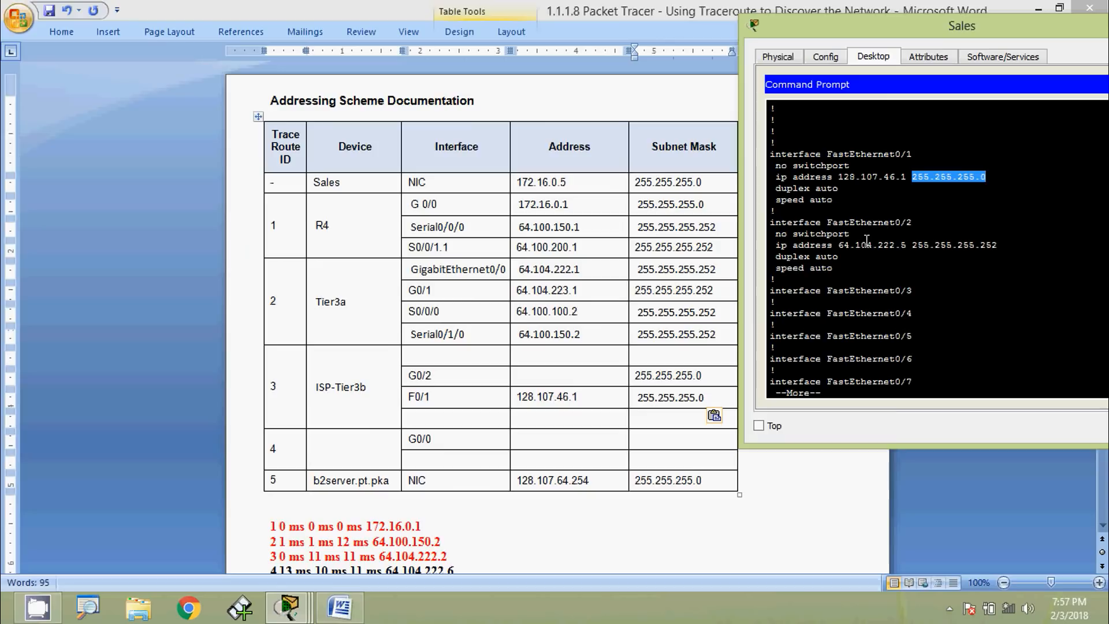
pyautogui.moveTo(827, 222); pyautogui.dragTo(913, 226)
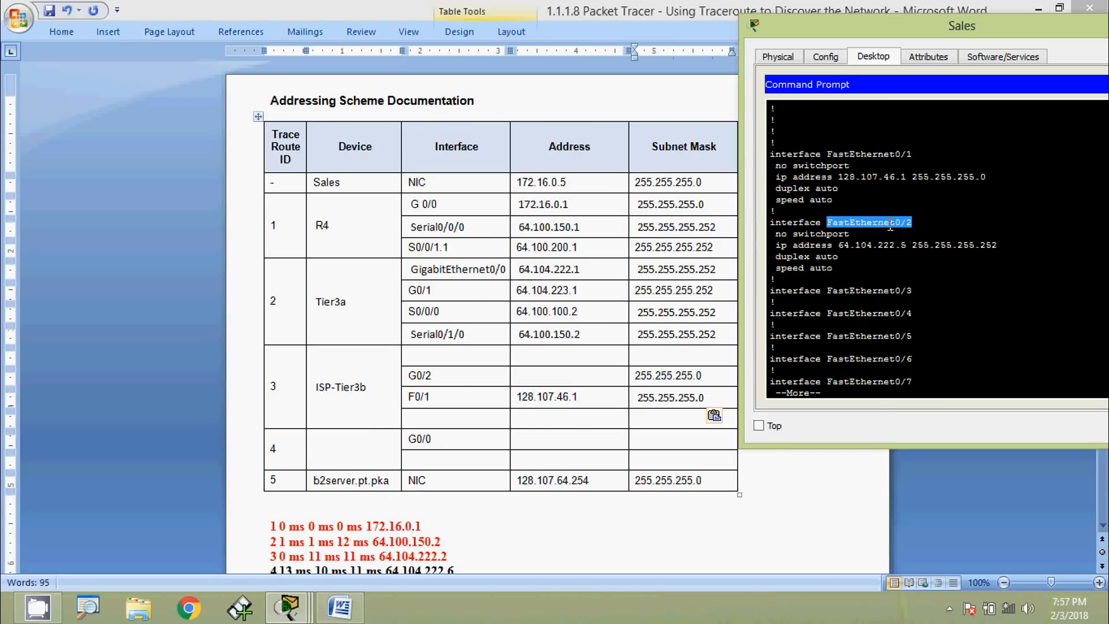
pyautogui.rightClick(890, 227)
pyautogui.click(907, 232)
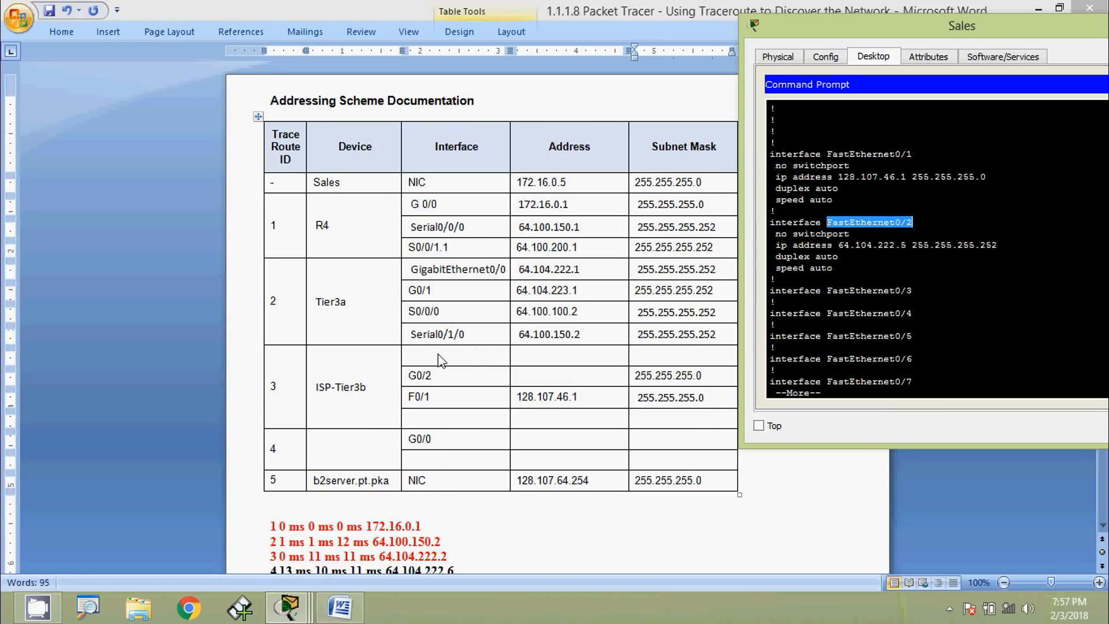
pyautogui.hotkey('alt', 'Tab')
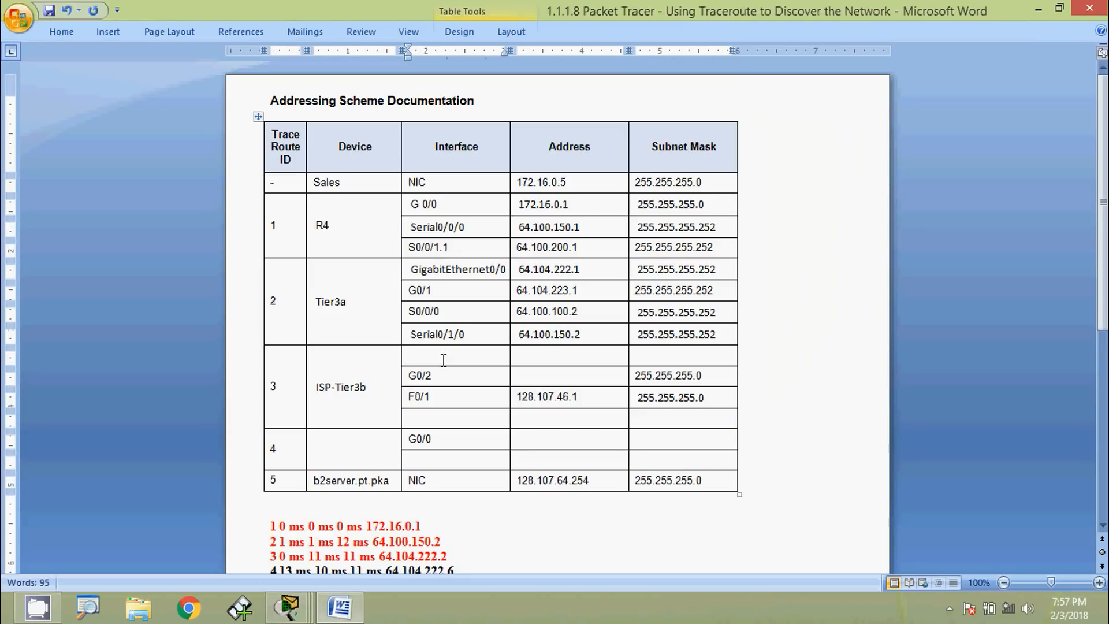
pyautogui.hotkey('ctrl', 'v')
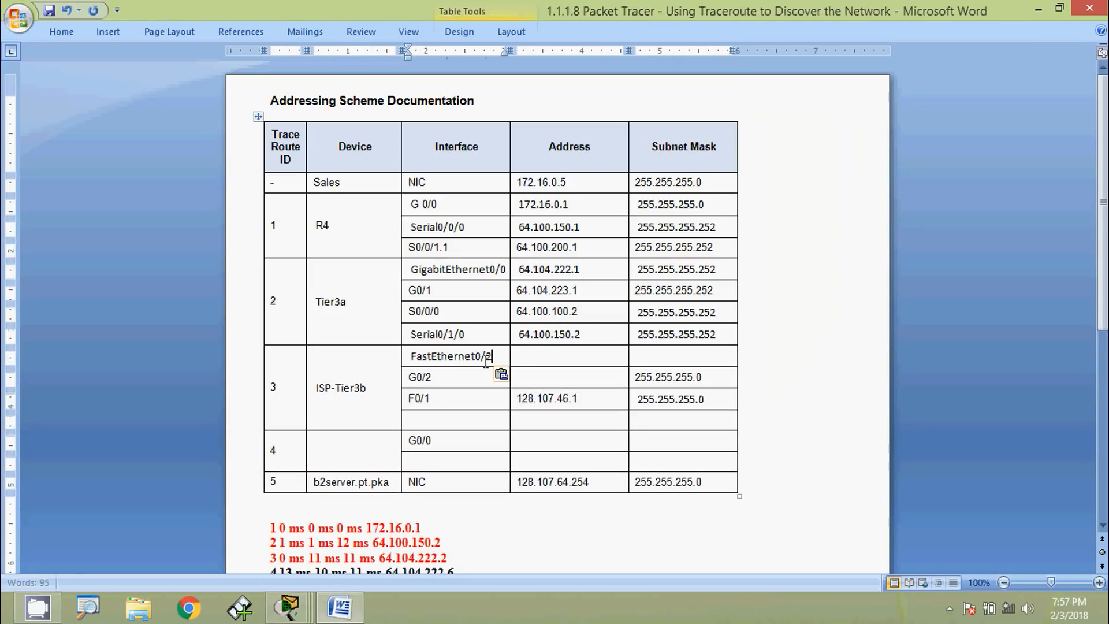
# Copy FastEthernet0/2's IP address 64.104.222.5 from the running configuration into its Address cell in Word
pyautogui.hotkey('alt', 'Tab')
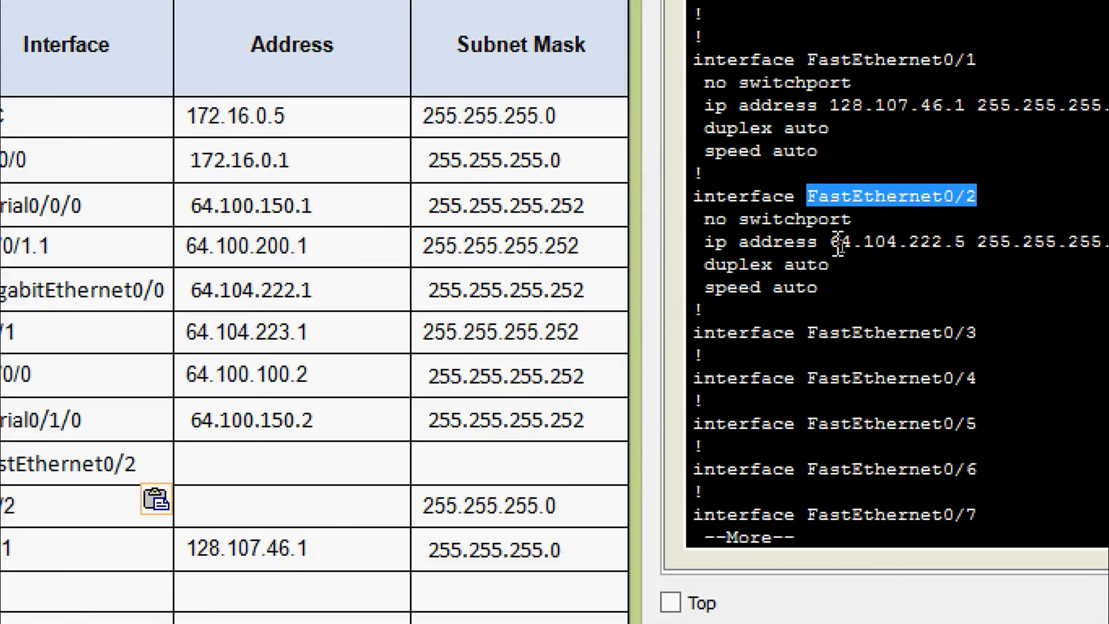
pyautogui.moveTo(839, 245); pyautogui.dragTo(970, 249)
pyautogui.rightClick(928, 243)
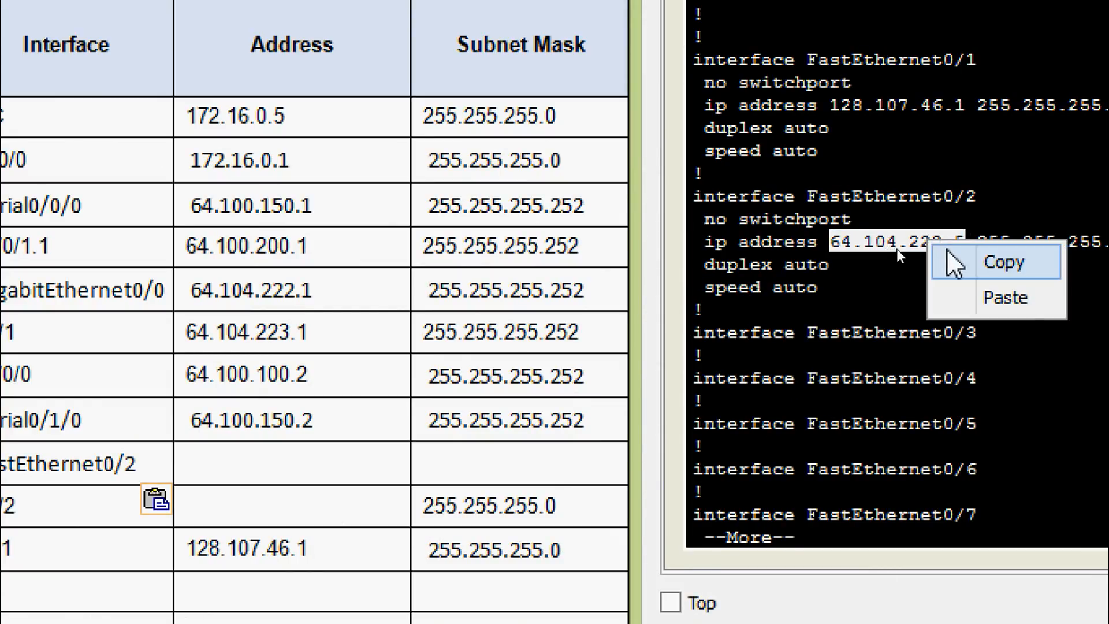
pyautogui.click(954, 261)
pyautogui.click(549, 356)
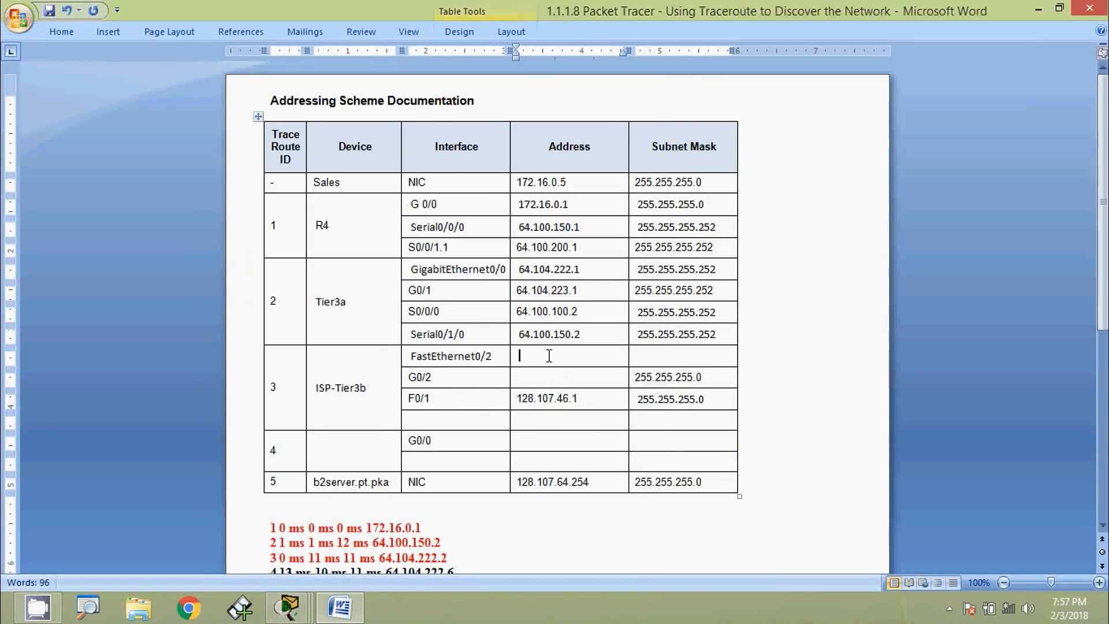
pyautogui.hotkey('ctrl', 'v')
# Copy FastEthernet0/2's subnet mask 255.255.255.252 from the running configuration into its Subnet Mask cell in Word
pyautogui.click(655, 356)
pyautogui.hotkey('alt', 'Tab')
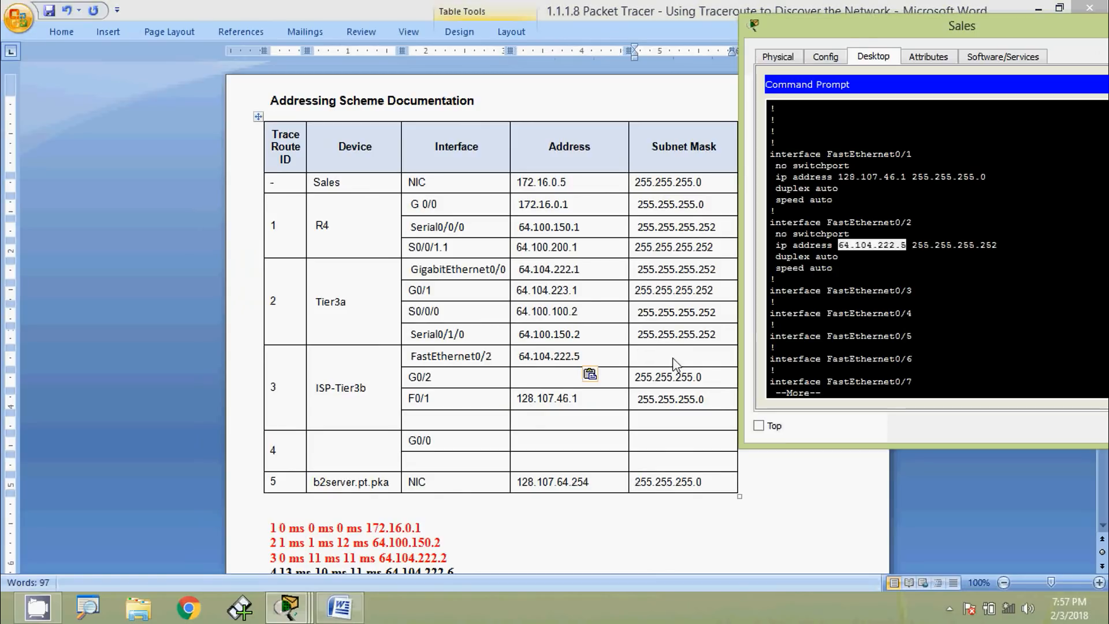
pyautogui.moveTo(913, 249); pyautogui.dragTo(997, 248)
pyautogui.rightClick(961, 243)
pyautogui.click(981, 258)
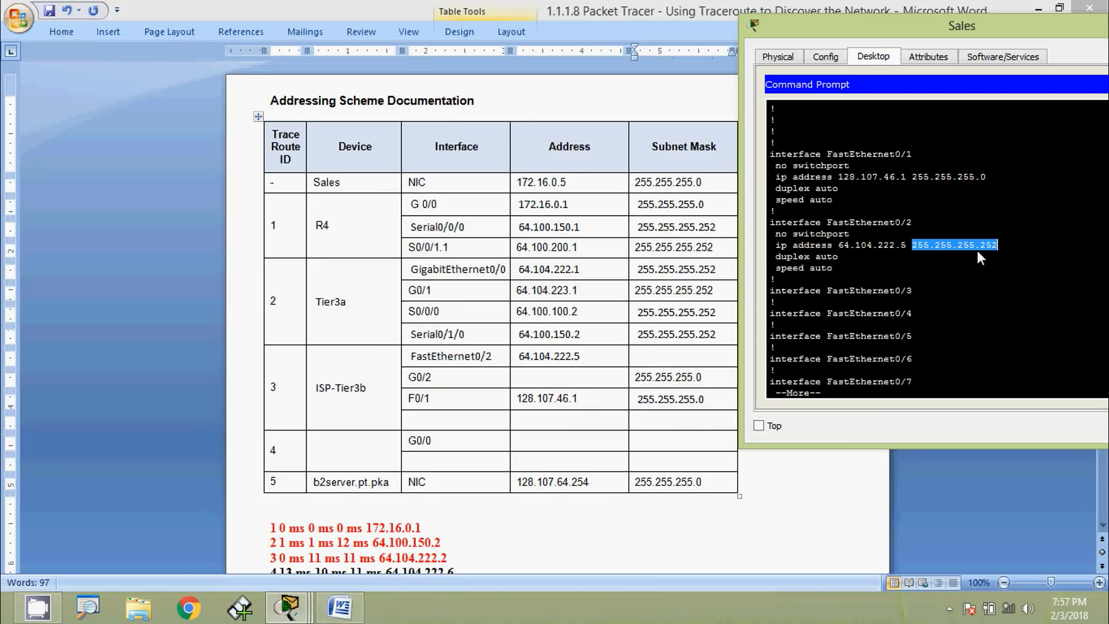
pyautogui.click(702, 359)
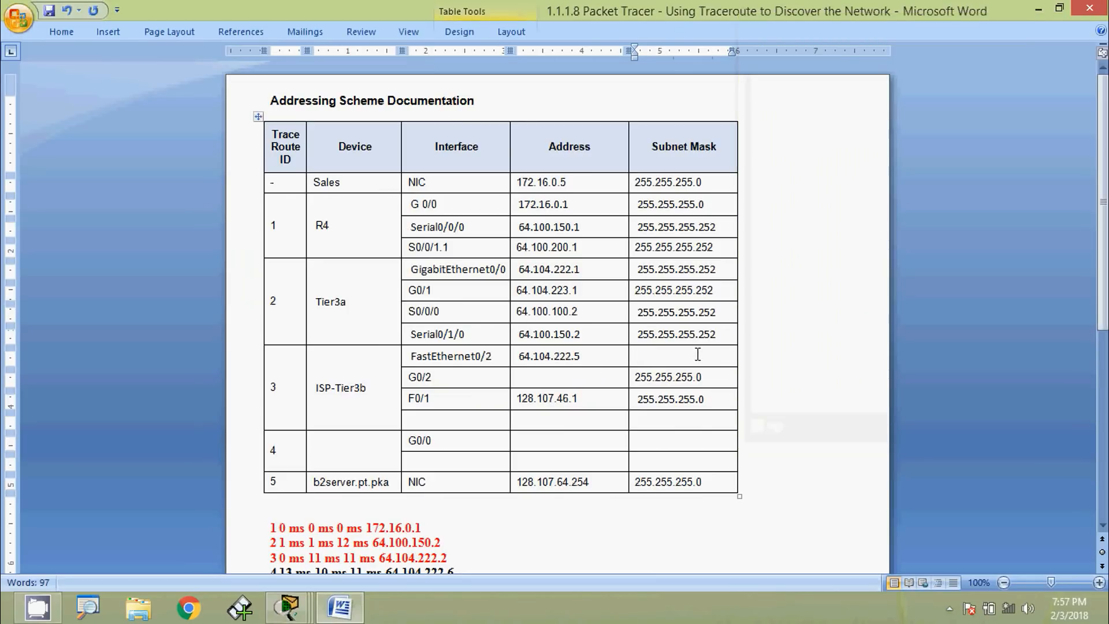
pyautogui.hotkey('ctrl', 'v')
# Return to the Sales command prompt and page through the rest of the running configuration to examine the GigabitEthernet interface addresses
pyautogui.hotkey('alt', 'Tab')
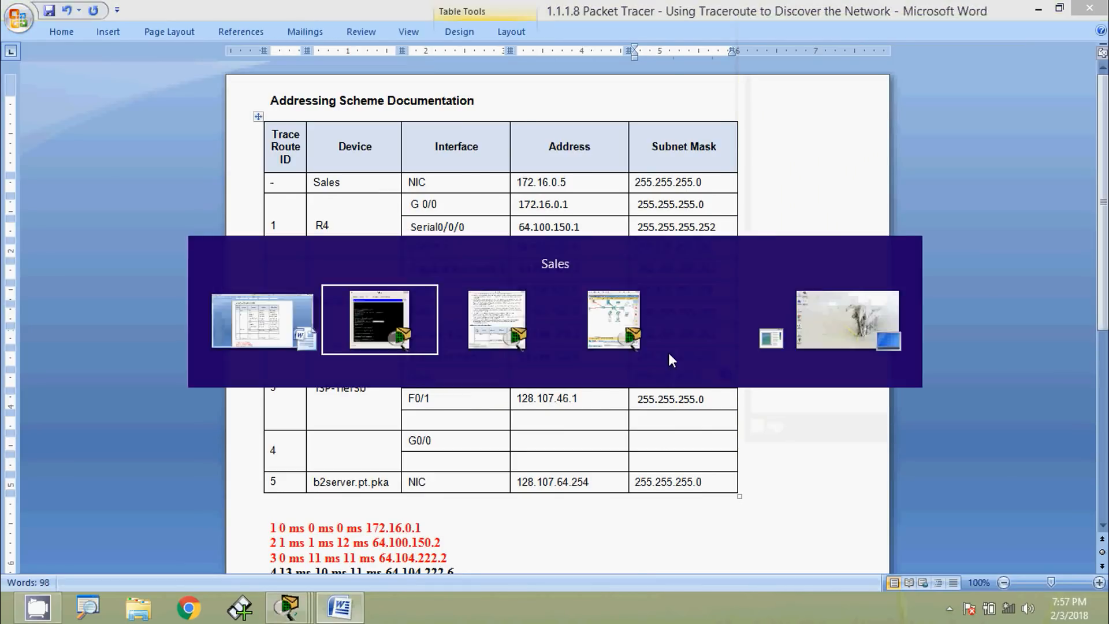
pyautogui.scroll(2, 875, 254)
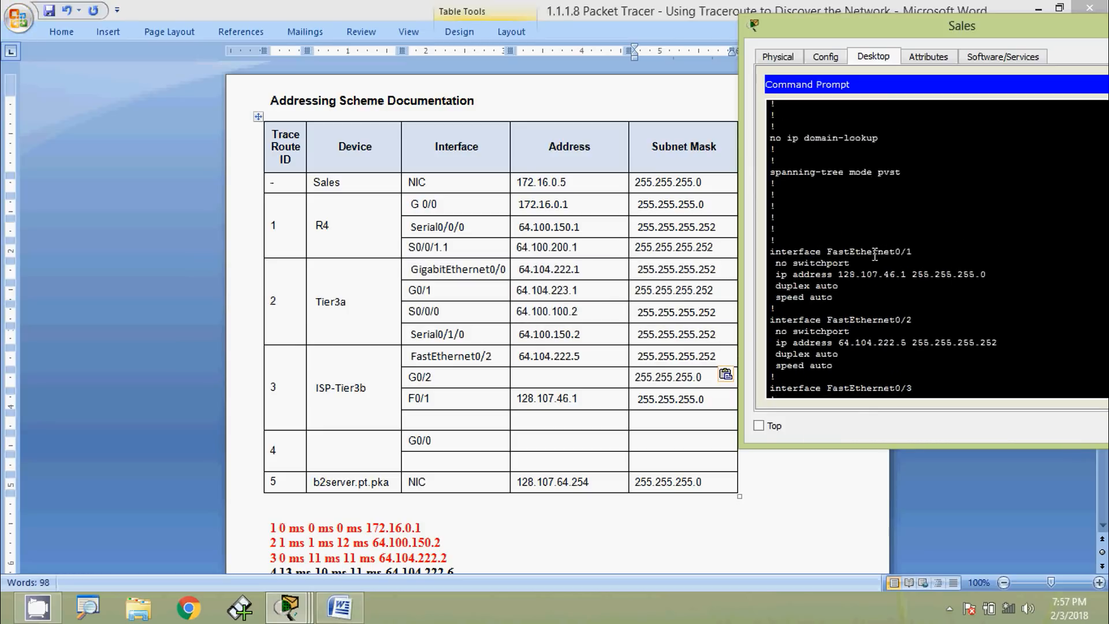
pyautogui.scroll(-2, 873, 254)
pyautogui.press('space')
pyautogui.press('space')
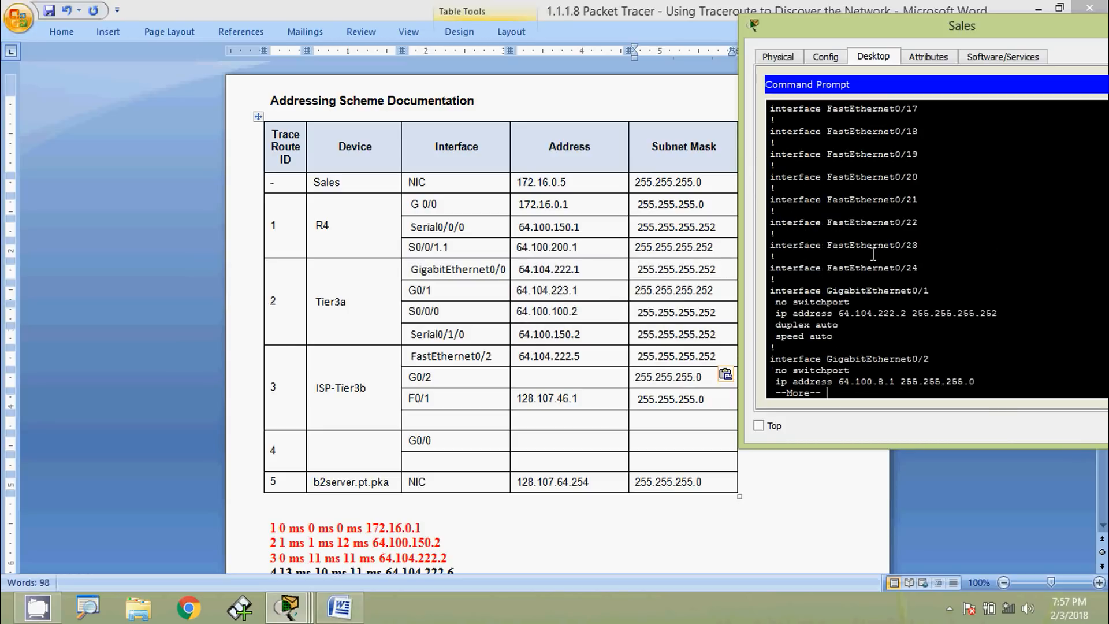
pyautogui.press('space')
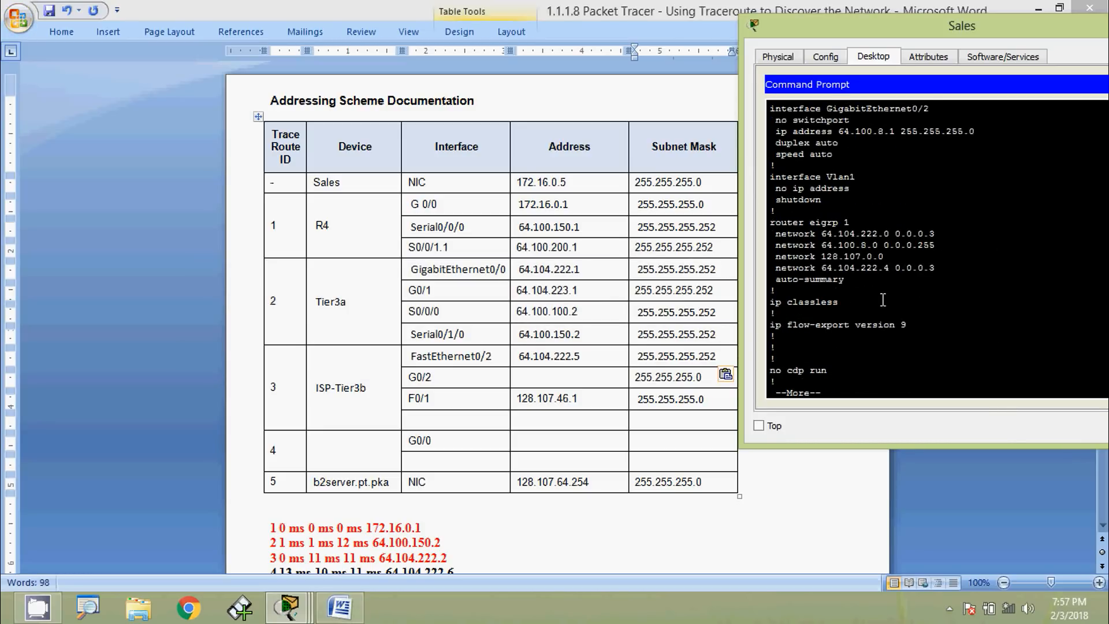
pyautogui.scroll(1, 883, 300)
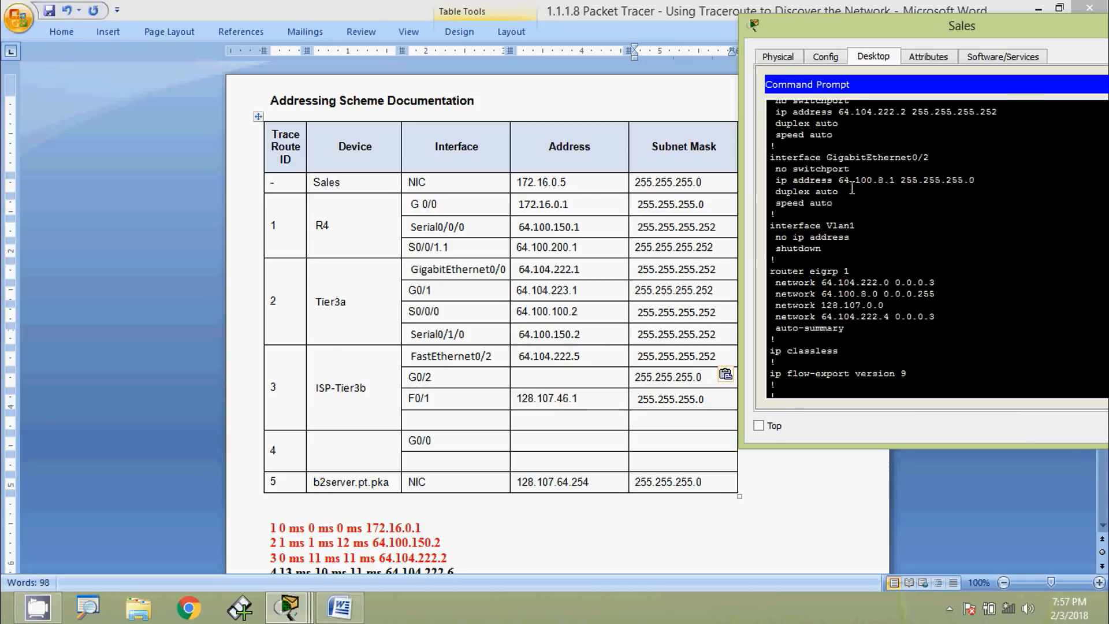
pyautogui.scroll(-2, 843, 185)
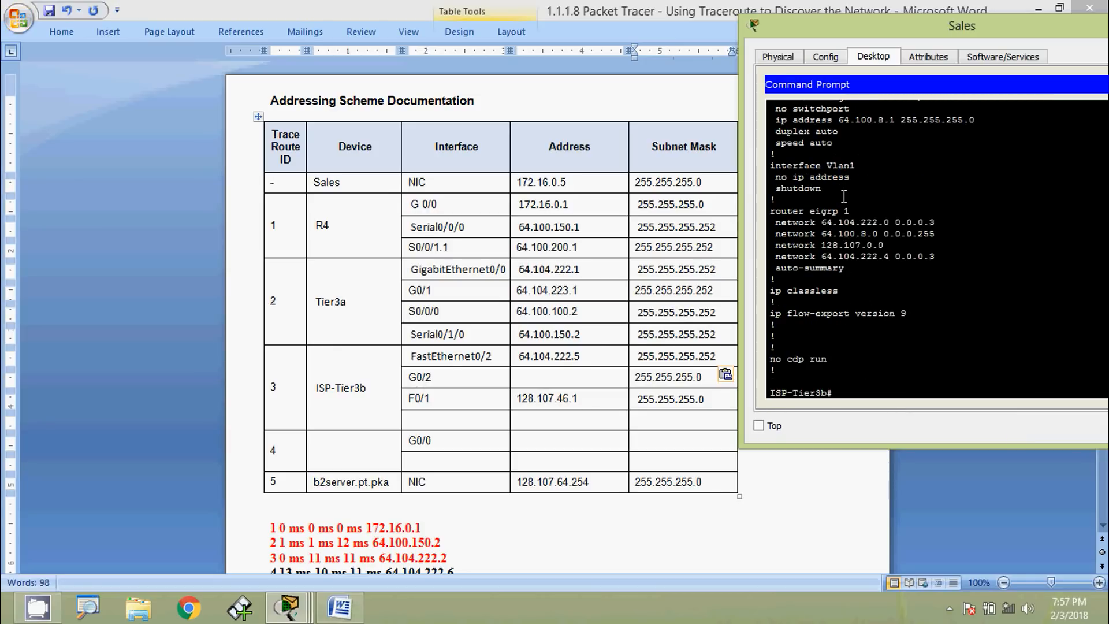
# Copy the interface name GigabitEthernet0/1 from the running configuration into the last Interface cell of trace route 3 in Word
pyautogui.scroll(5, 881, 282)
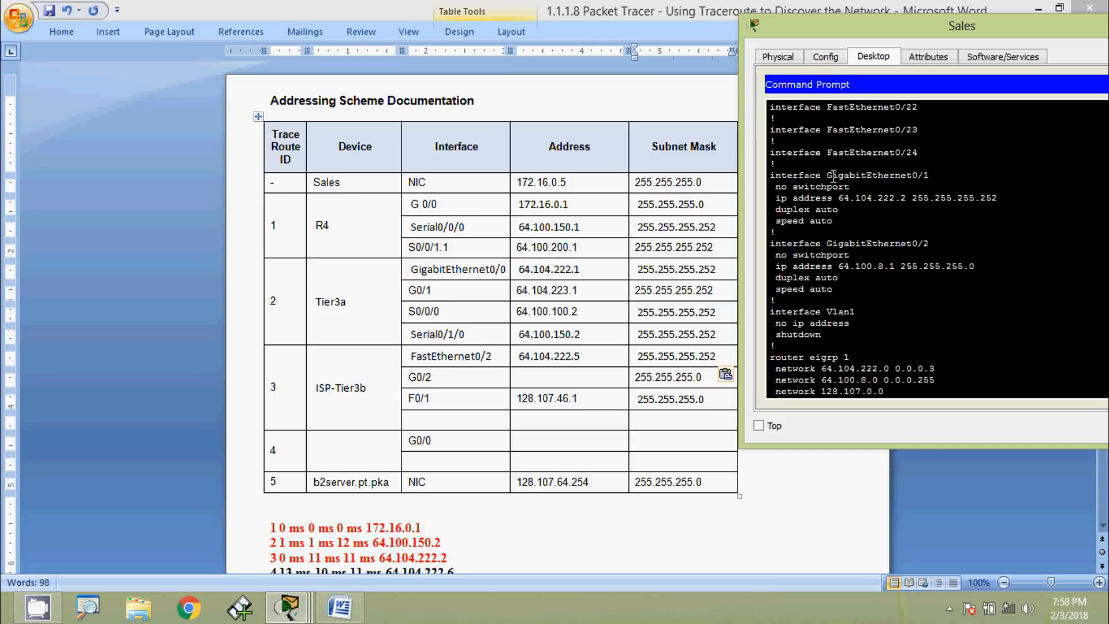
pyautogui.scroll(-6, 834, 175)
pyautogui.scroll(7, 887, 272)
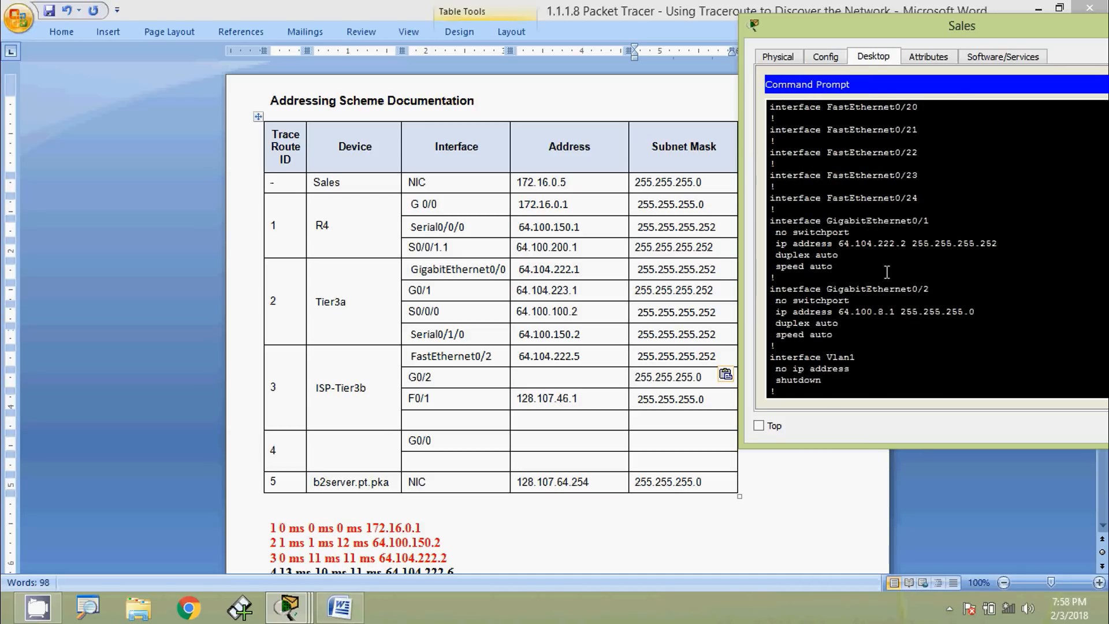
pyautogui.moveTo(826, 223); pyautogui.dragTo(931, 223)
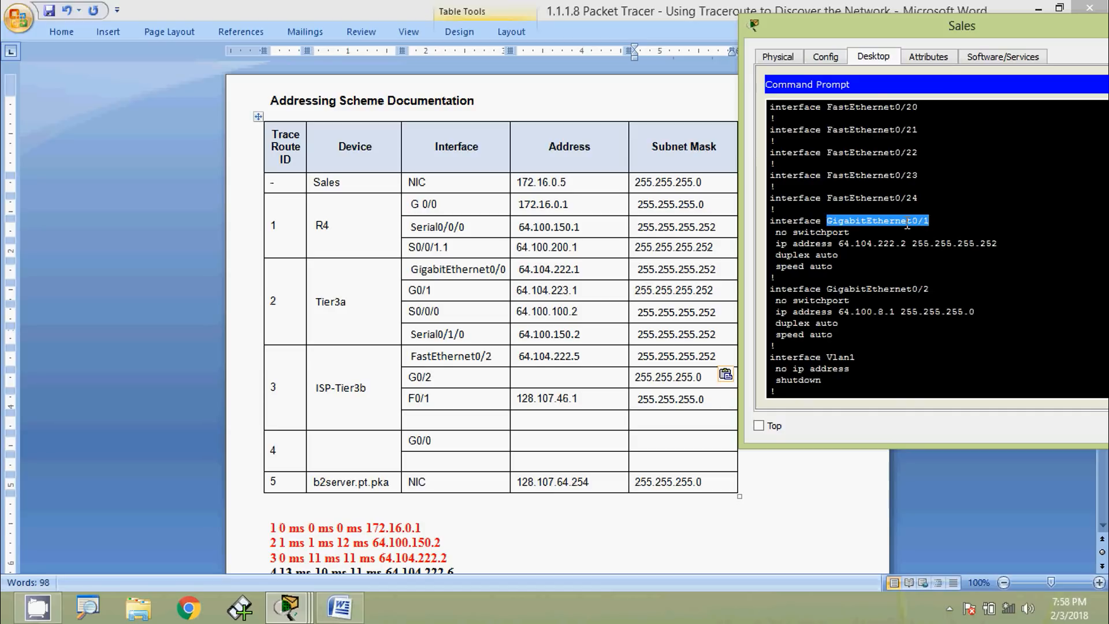
pyautogui.rightClick(907, 226)
pyautogui.click(932, 230)
pyautogui.click(424, 419)
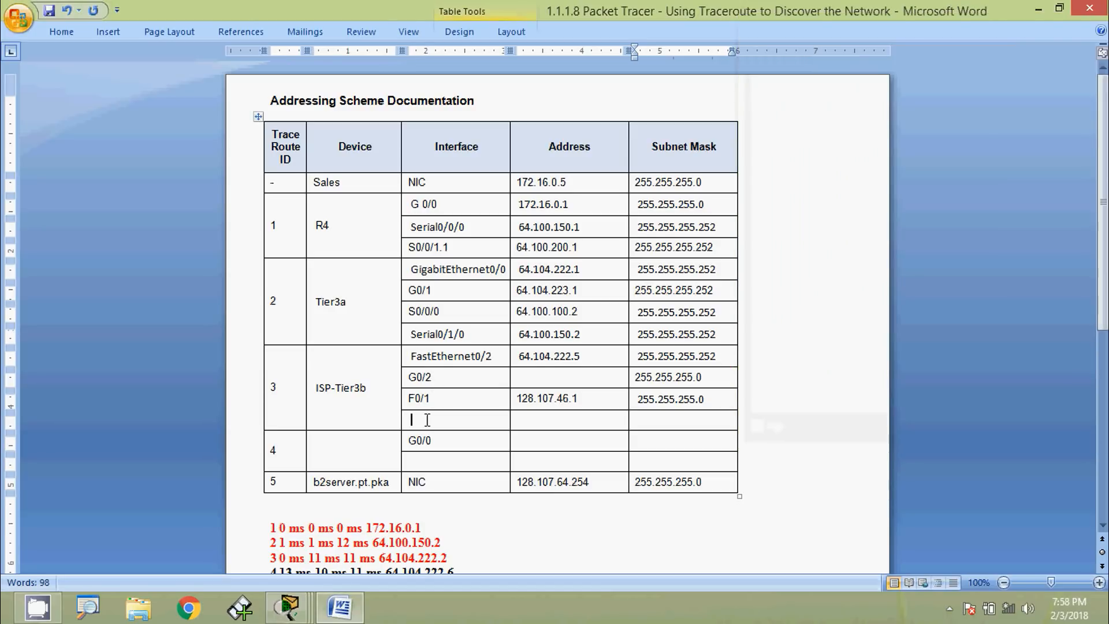
pyautogui.hotkey('ctrl', 'v')
# Copy GigabitEthernet0/1's IP address 64.104.222.2 from the running configuration into its Address cell in Word
pyautogui.hotkey('alt', 'Tab')
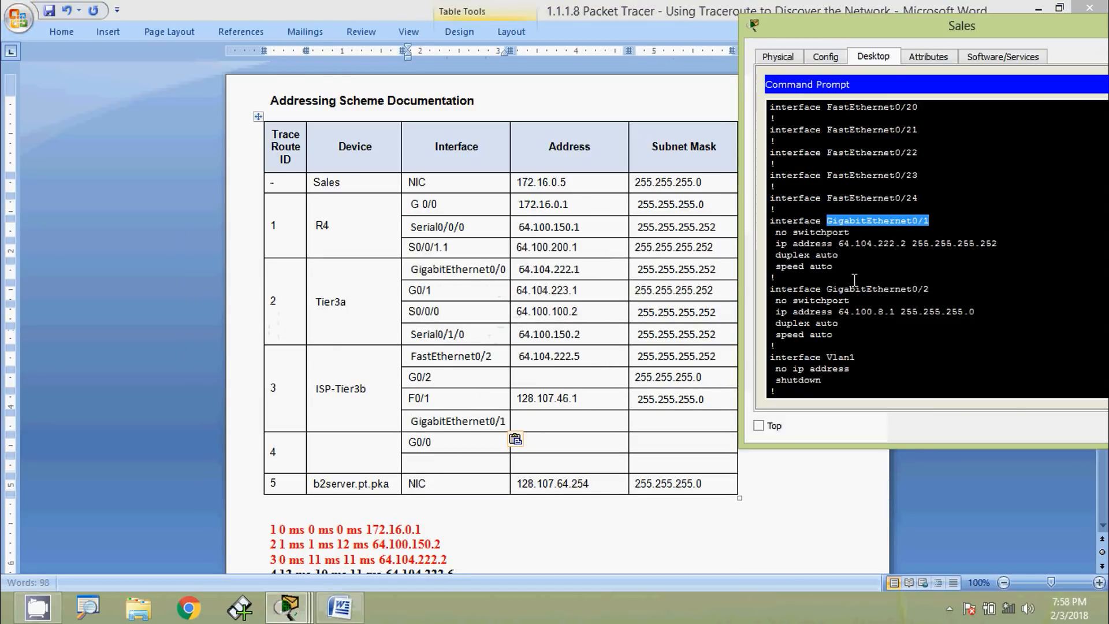
pyautogui.moveTo(839, 247); pyautogui.dragTo(905, 248)
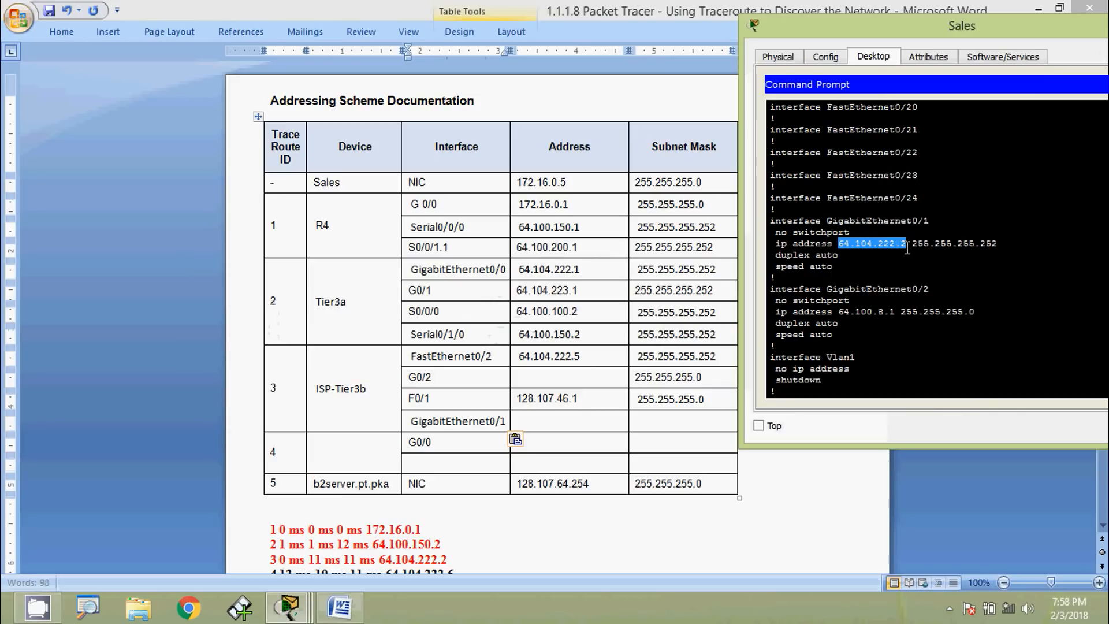
pyautogui.rightClick(879, 250)
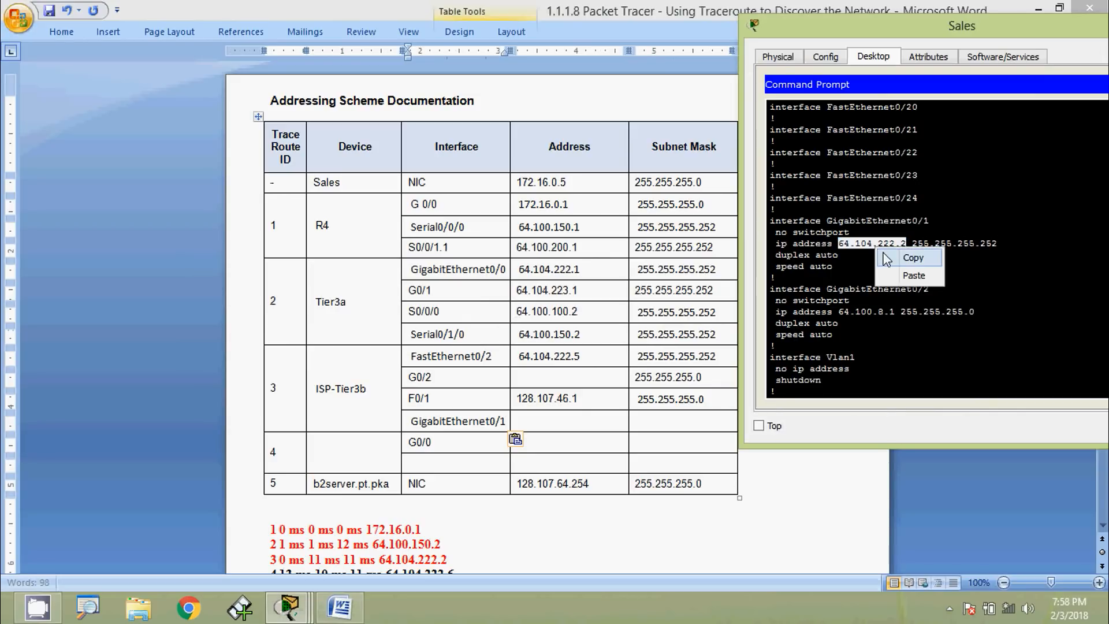
pyautogui.click(912, 257)
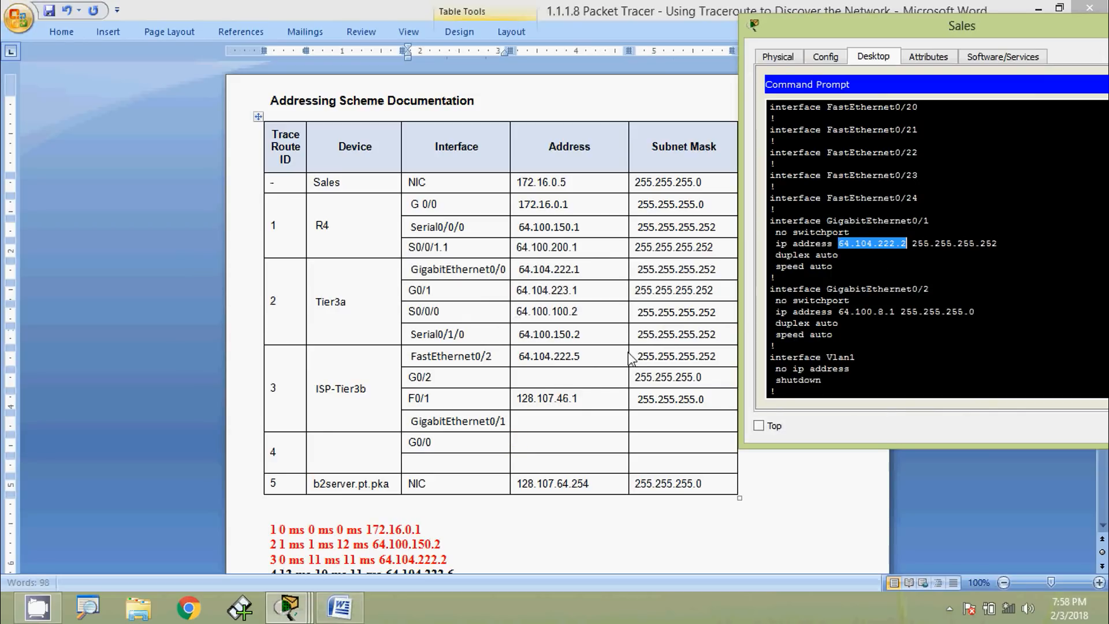
pyautogui.click(553, 426)
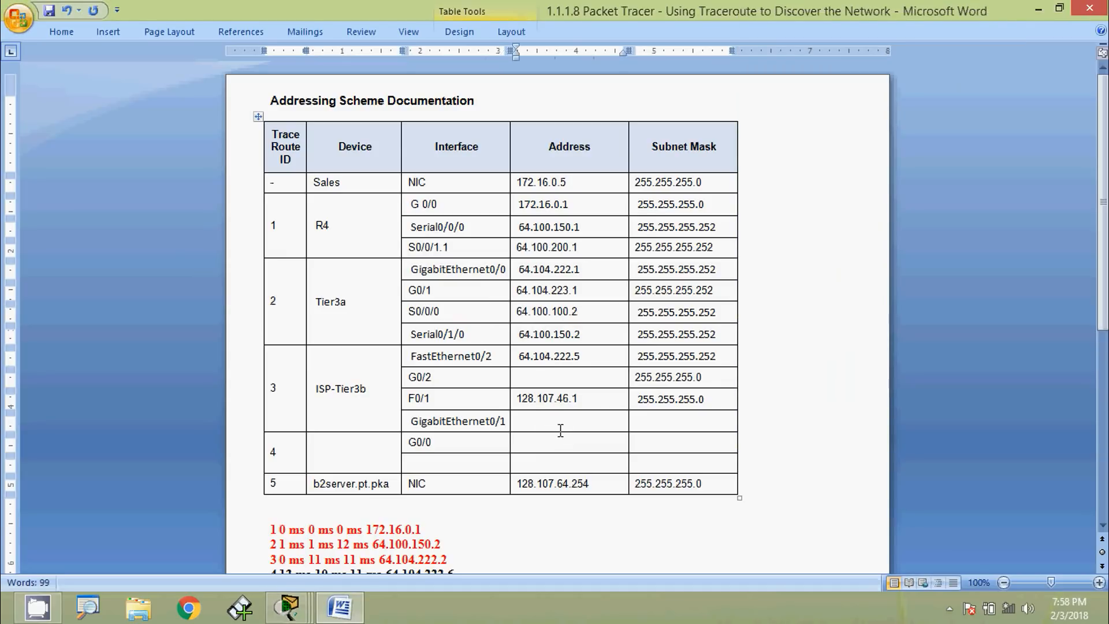
pyautogui.hotkey('ctrl', 'v')
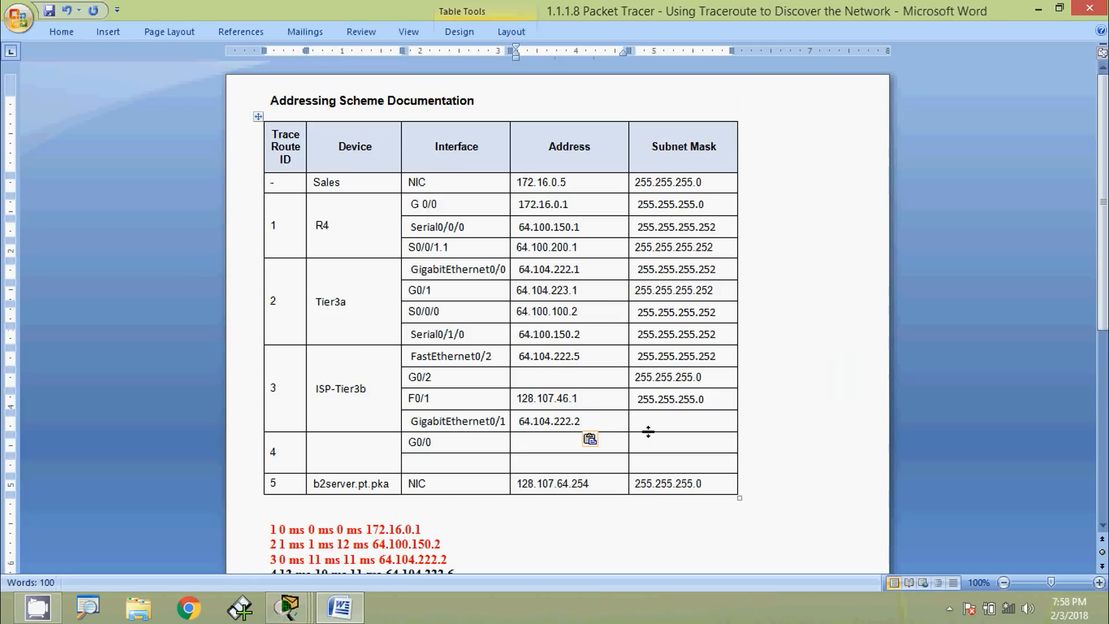
# Fill in the subnet mask for ISP-Tier3b's GigabitEthernet0/1 with 255.255.255.252, copied from the running configuration in the Sales command prompt
pyautogui.click(657, 421)
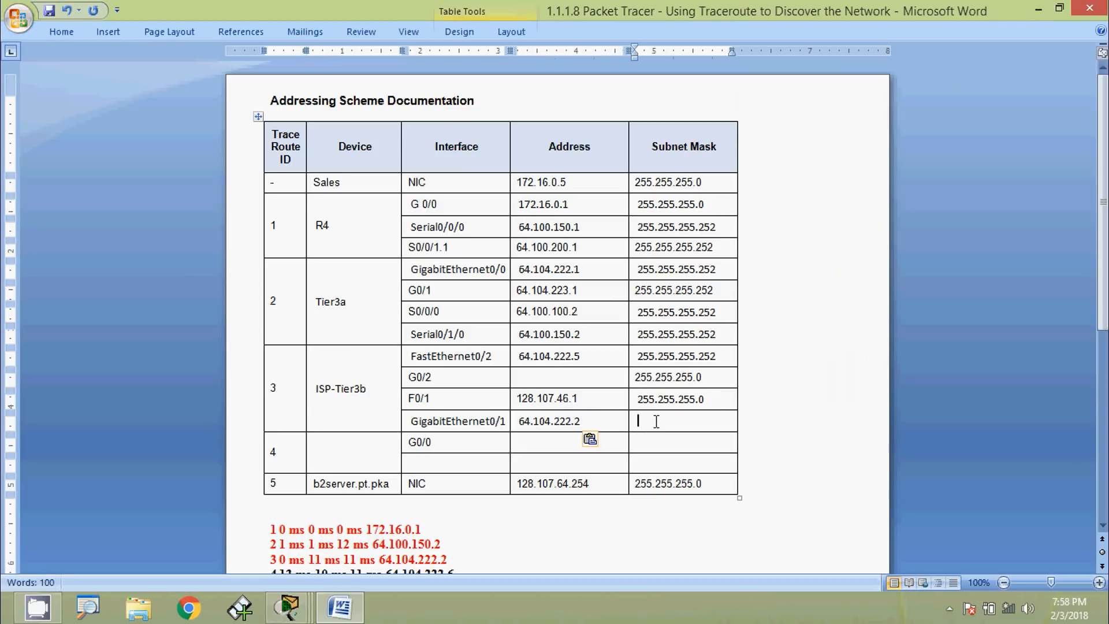
pyautogui.hotkey('alt', 'Tab')
pyautogui.hotkey('alt', 'Tab')
pyautogui.hotkey('alt', 'Tab')
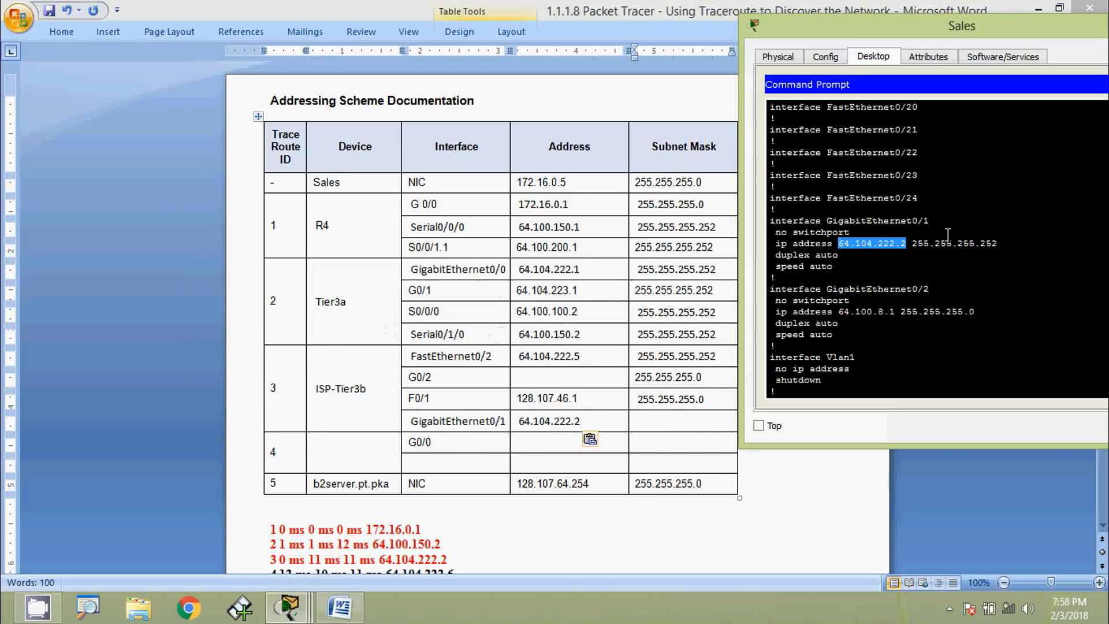
pyautogui.moveTo(914, 244); pyautogui.dragTo(998, 248)
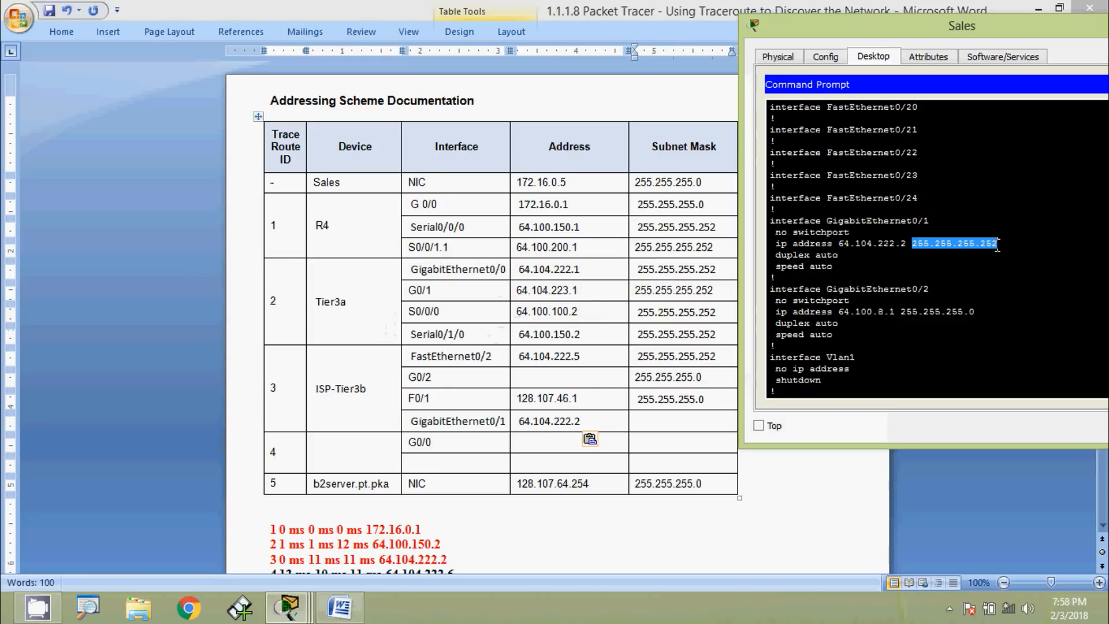
pyautogui.rightClick(969, 239)
pyautogui.click(1003, 250)
pyautogui.click(650, 424)
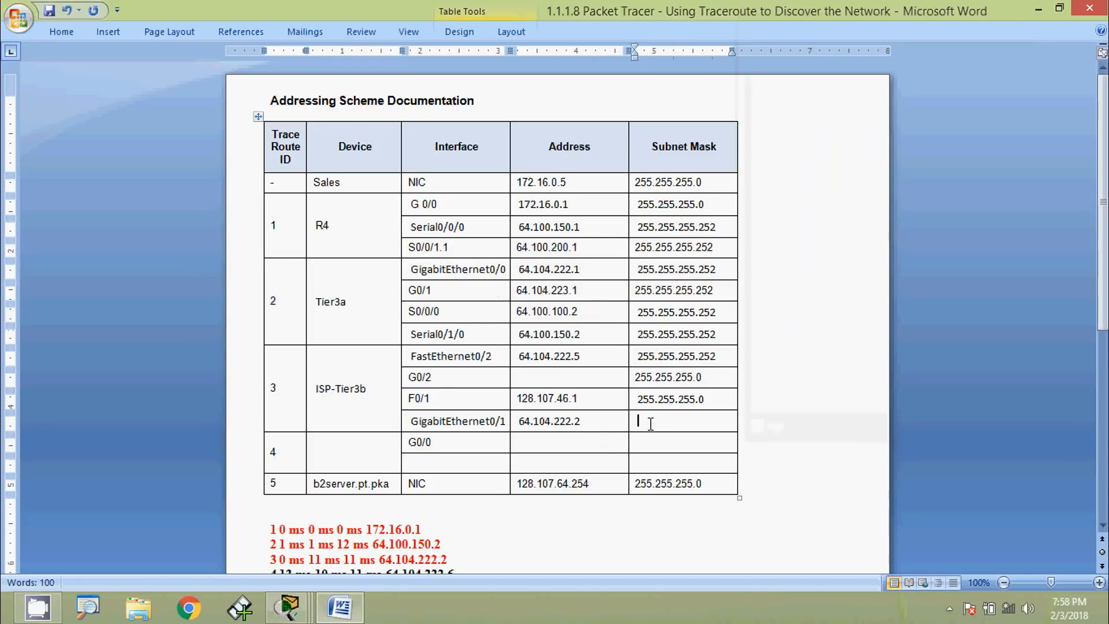
pyautogui.hotkey('ctrl', 'v')
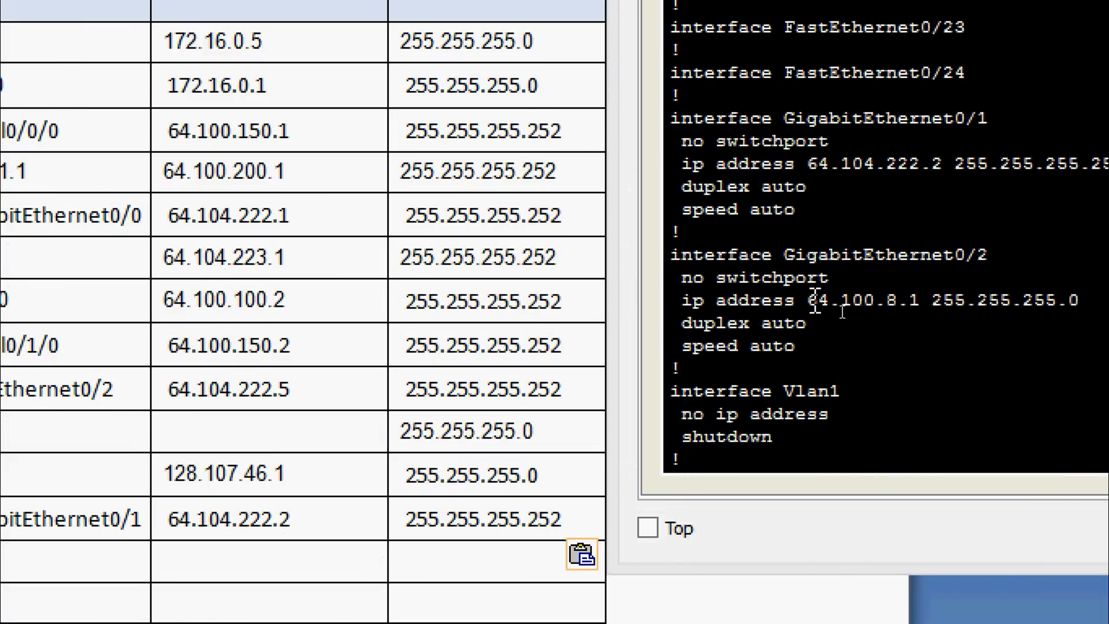
# Copy the GigabitEthernet0/2 address 64.100.8.1 from the running configuration into the G0/2 address cell of ISP-Tier3b
pyautogui.moveTo(809, 301); pyautogui.dragTo(914, 305)
pyautogui.rightClick(914, 306)
pyautogui.click(927, 322)
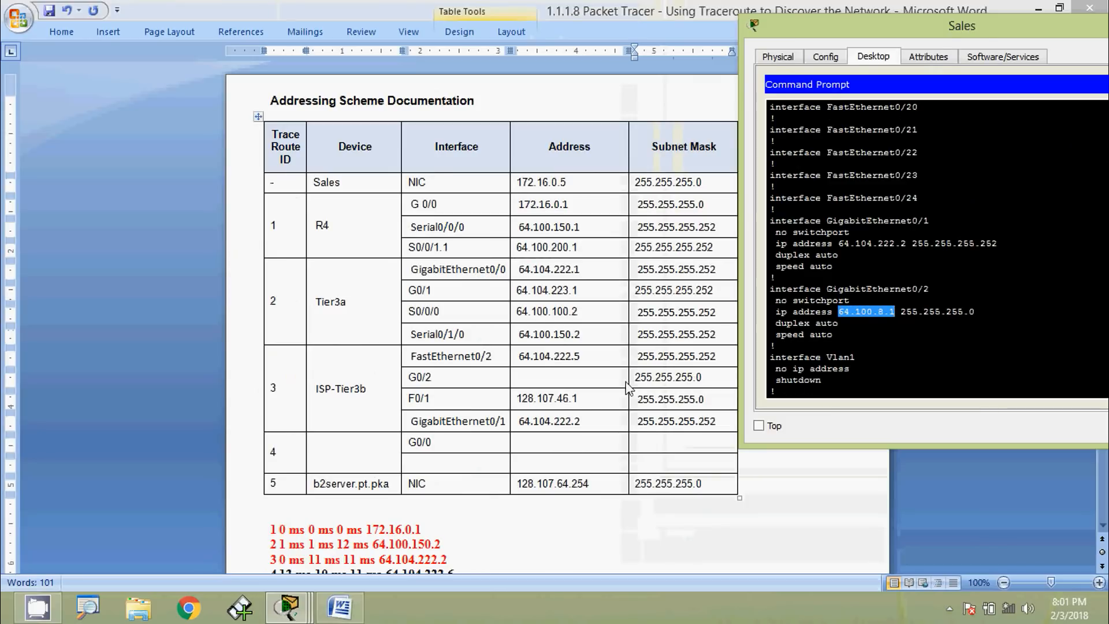
pyautogui.click(533, 378)
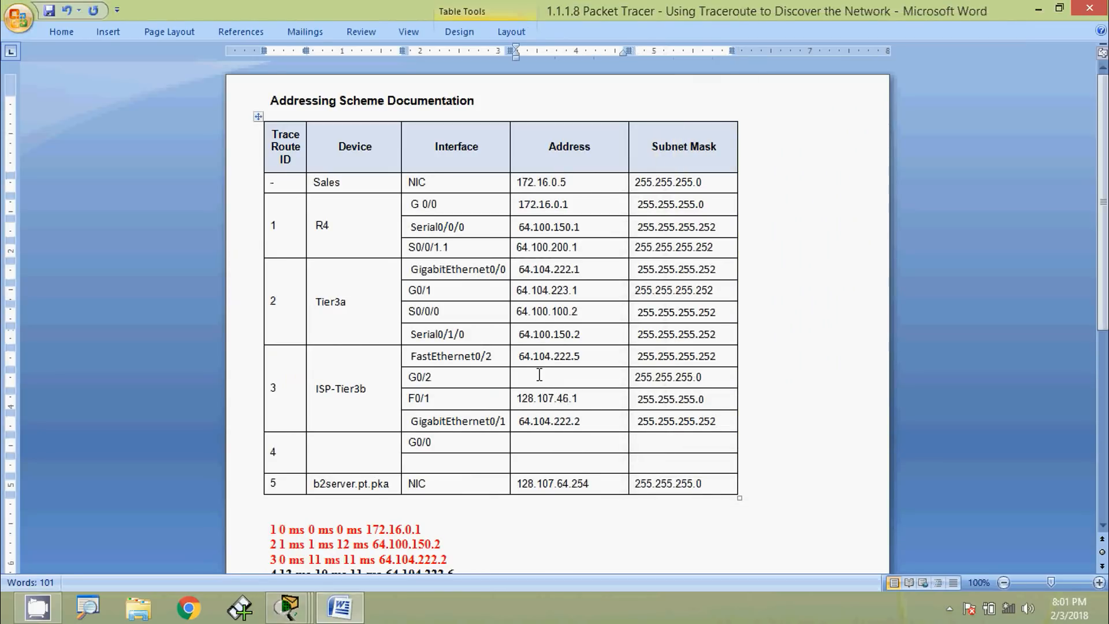
pyautogui.hotkey('ctrl', 'v')
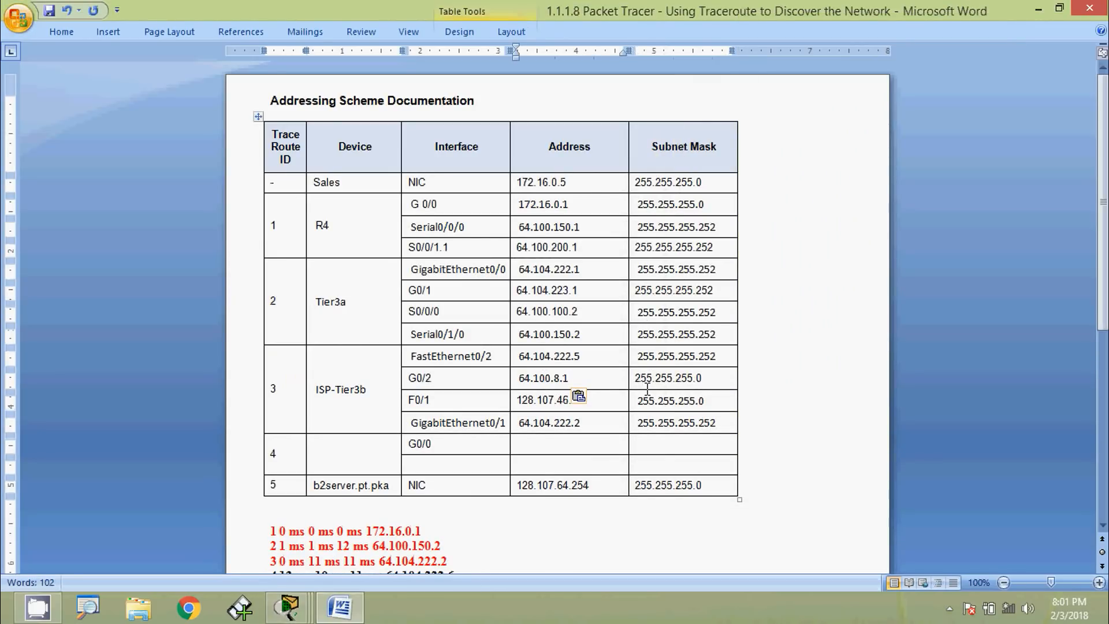
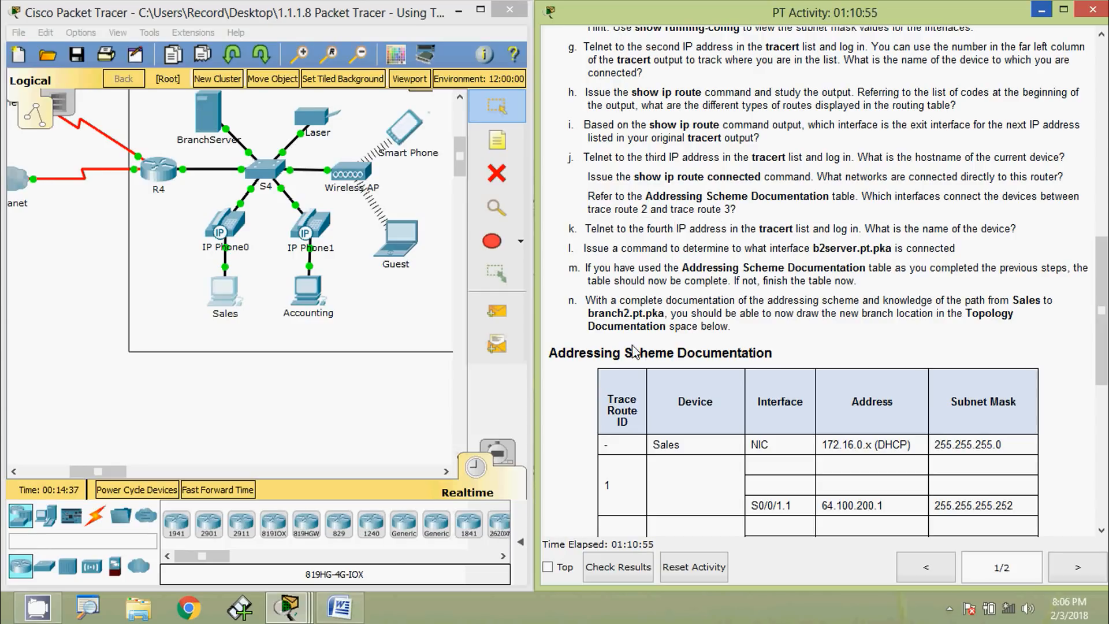
# In the Word table, bold the addresses 64.104.222.1 and 64.104.222.2 and select their GigabitEthernet0/0 and GigabitEthernet0/1 interface names
pyautogui.click(353, 607)
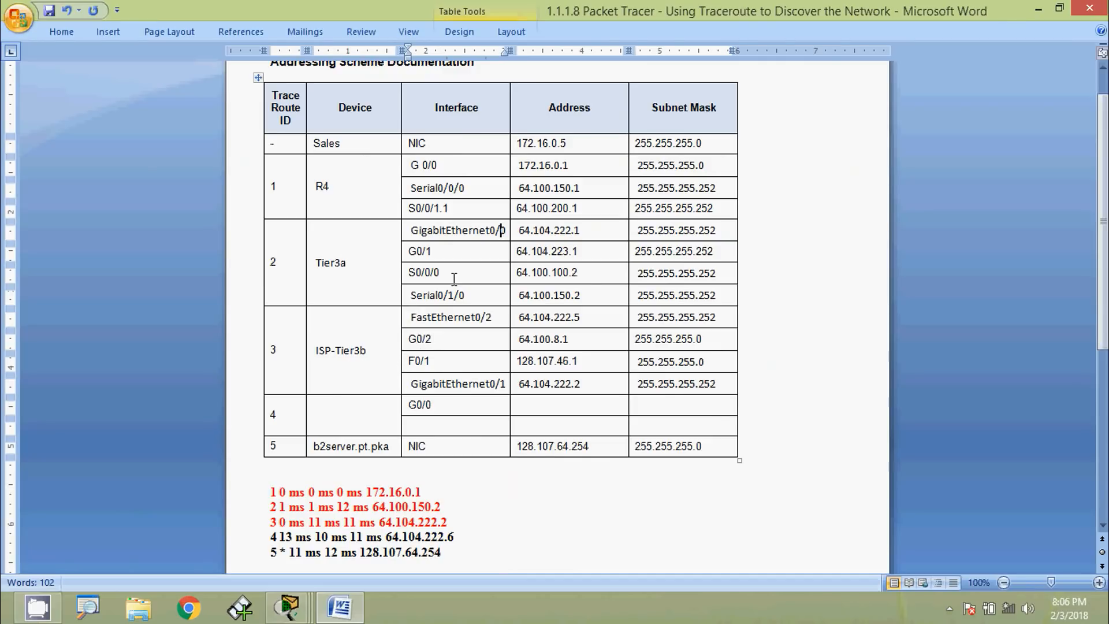
pyautogui.click(510, 233)
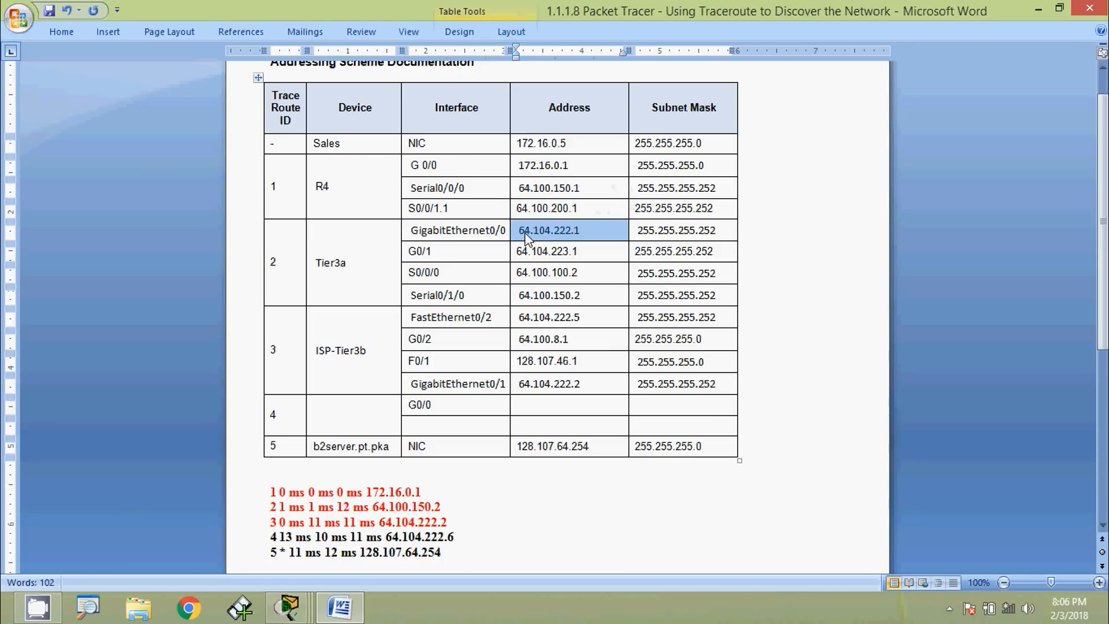
pyautogui.hotkey('ctrl', 'b')
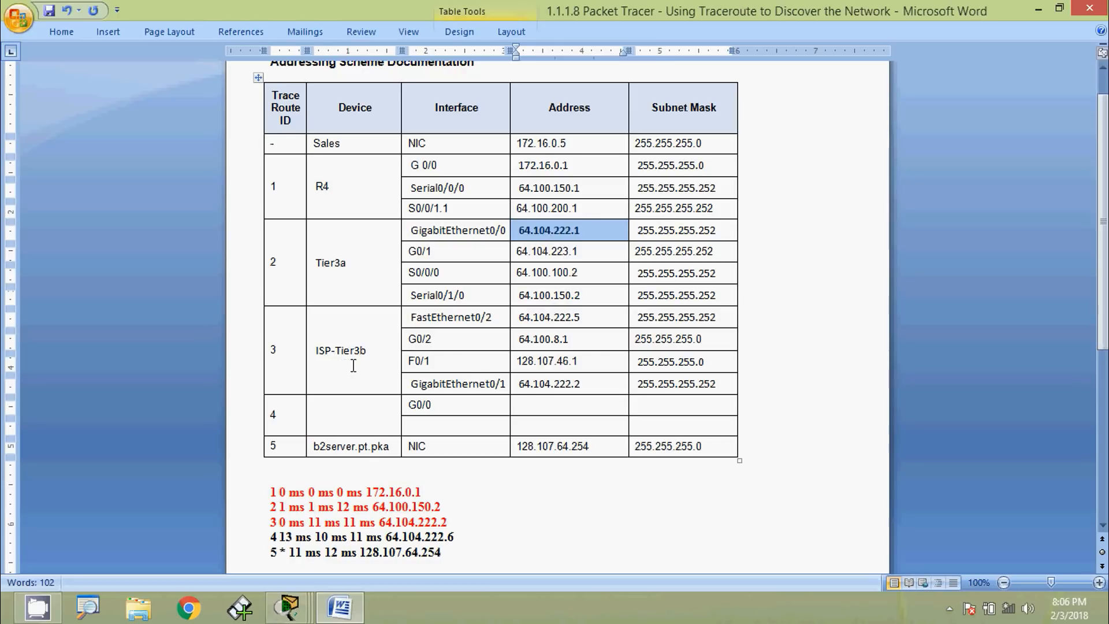
pyautogui.moveTo(522, 387); pyautogui.dragTo(581, 386)
pyautogui.hotkey('ctrl', 'b')
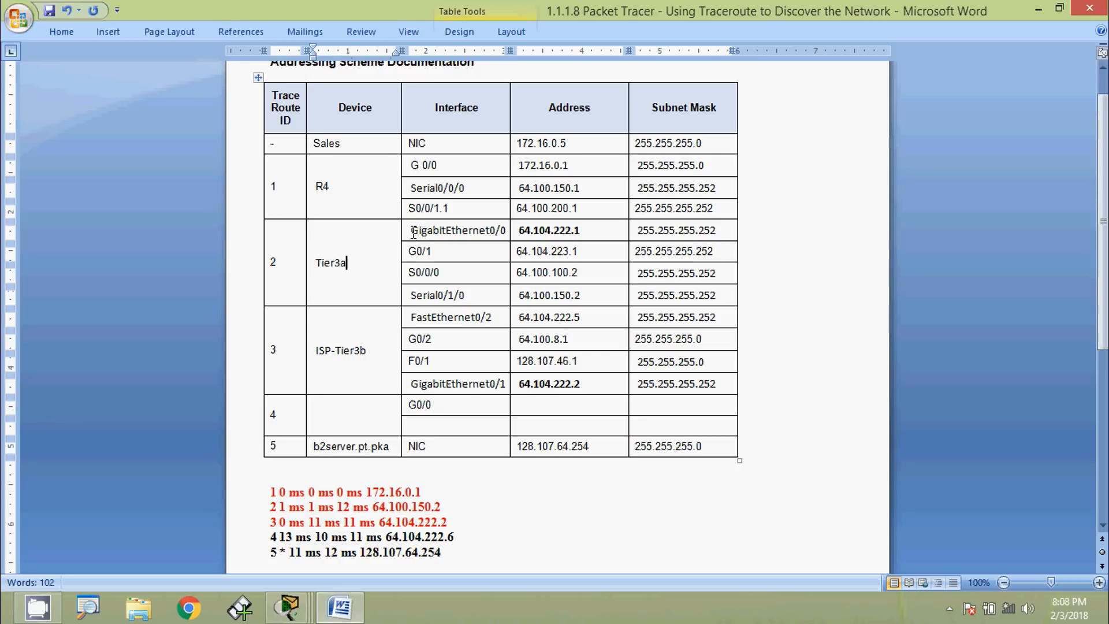
pyautogui.moveTo(410, 230); pyautogui.dragTo(511, 231)
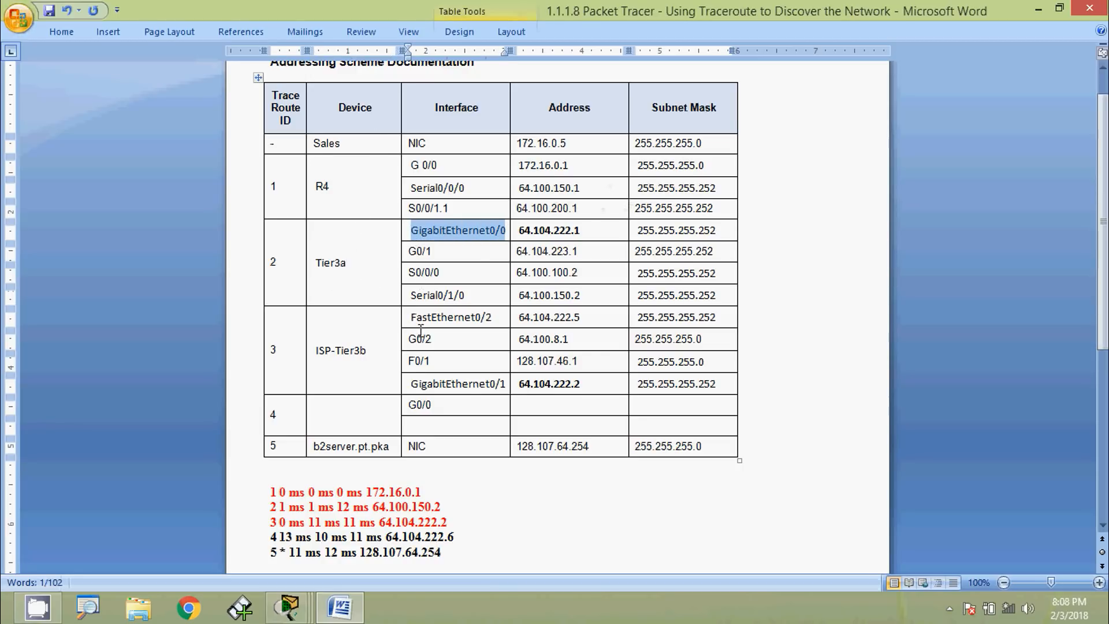
pyautogui.moveTo(411, 381); pyautogui.dragTo(506, 383)
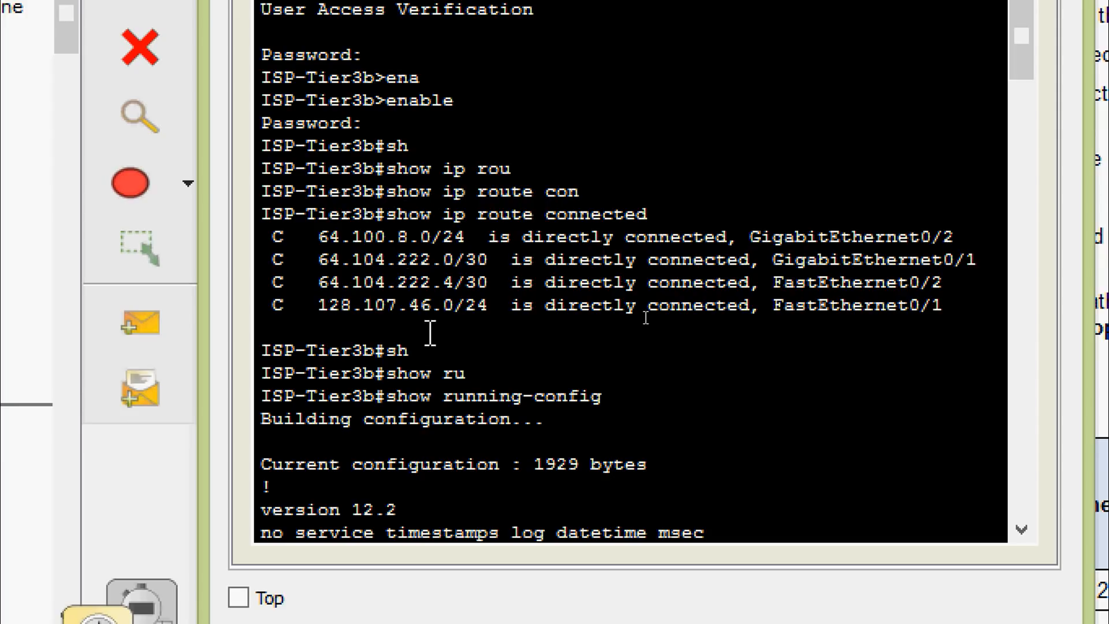
# Examine the ISP-Tier3b running configuration for the no switchport setting on the FastEthernet and GigabitEthernet interfaces
pyautogui.scroll(-4, 473, 356)
pyautogui.scroll(-15, 473, 356)
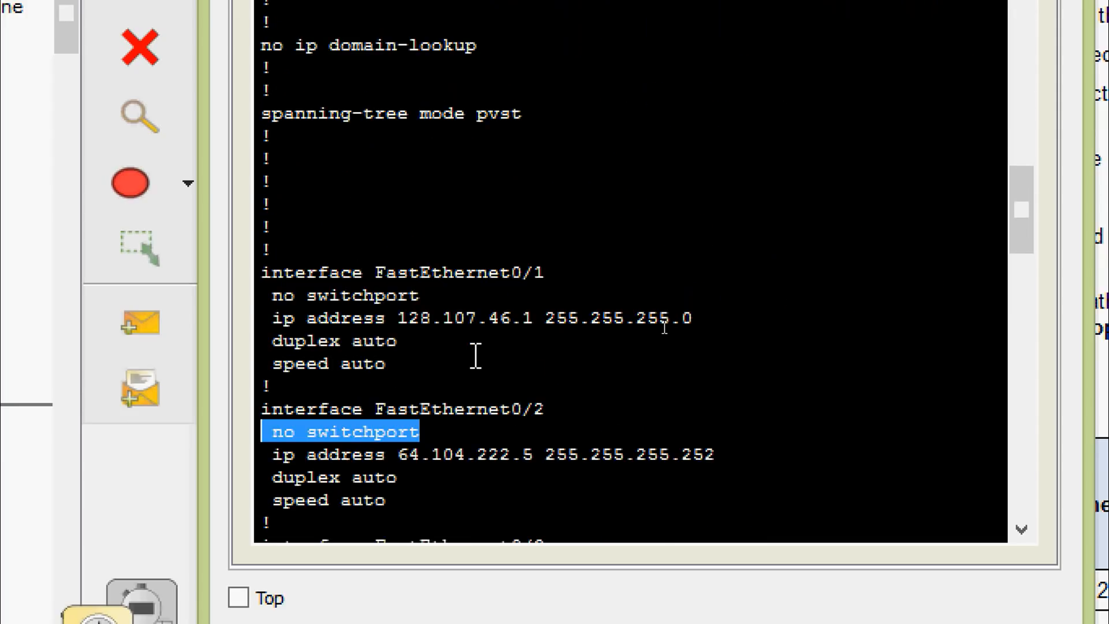
pyautogui.scroll(1, 475, 355)
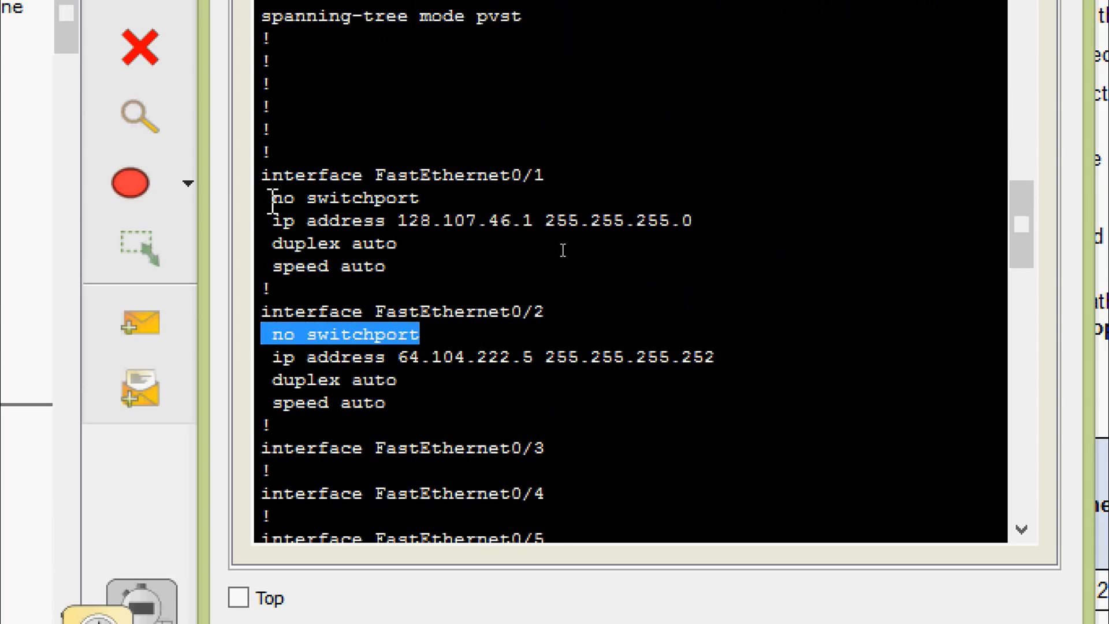
pyautogui.moveTo(273, 199); pyautogui.dragTo(431, 203)
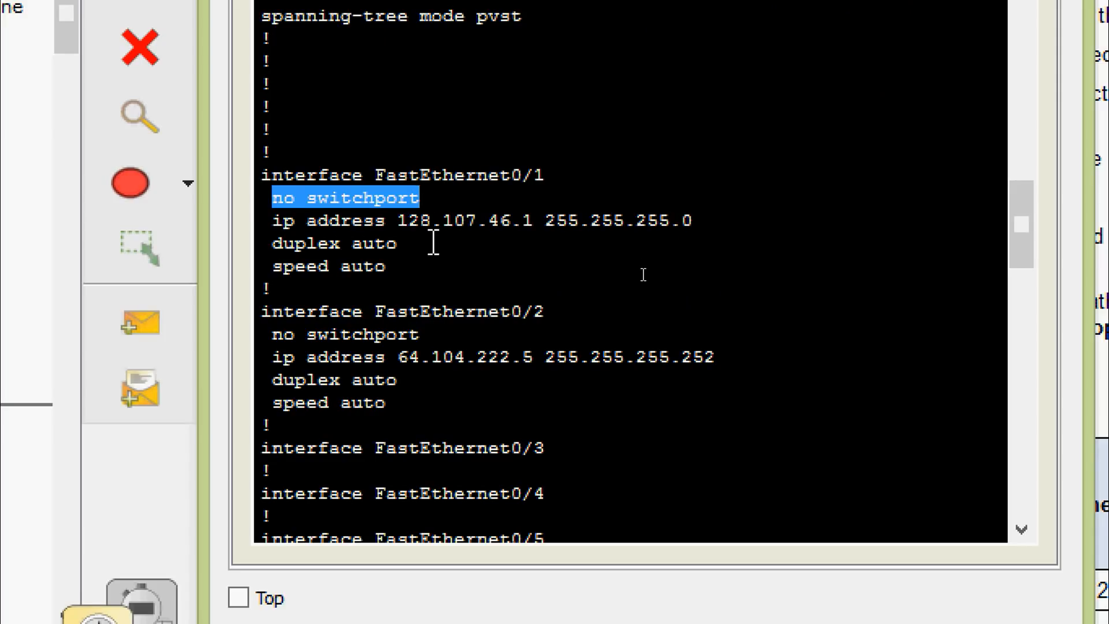
pyautogui.scroll(-9, 434, 306)
pyautogui.scroll(-10, 433, 306)
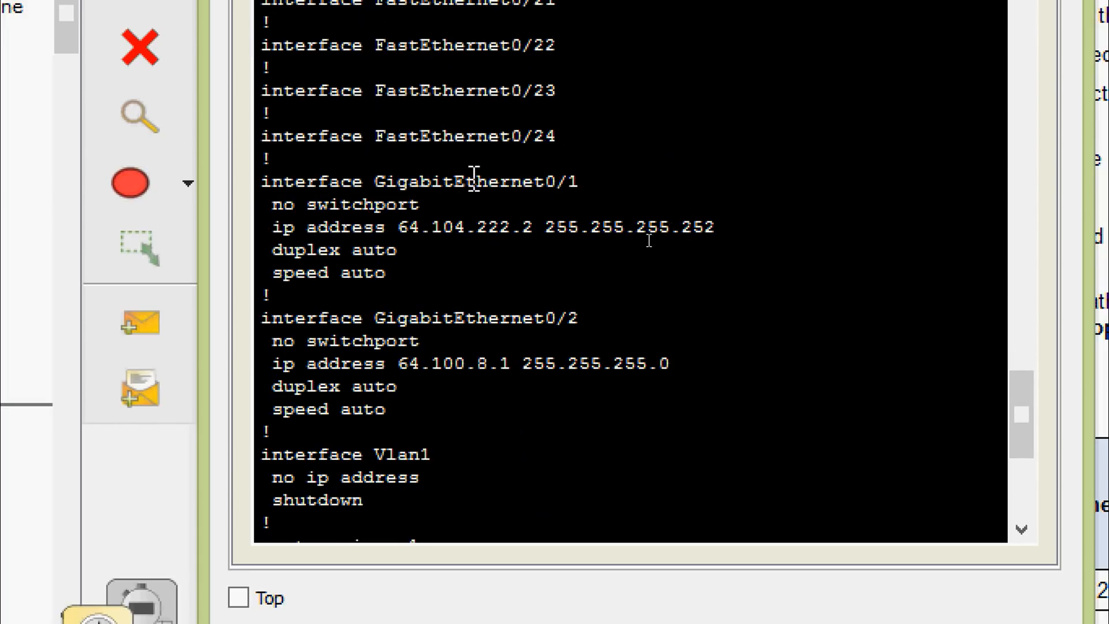
pyautogui.scroll(6, 644, 364)
pyautogui.scroll(13, 644, 367)
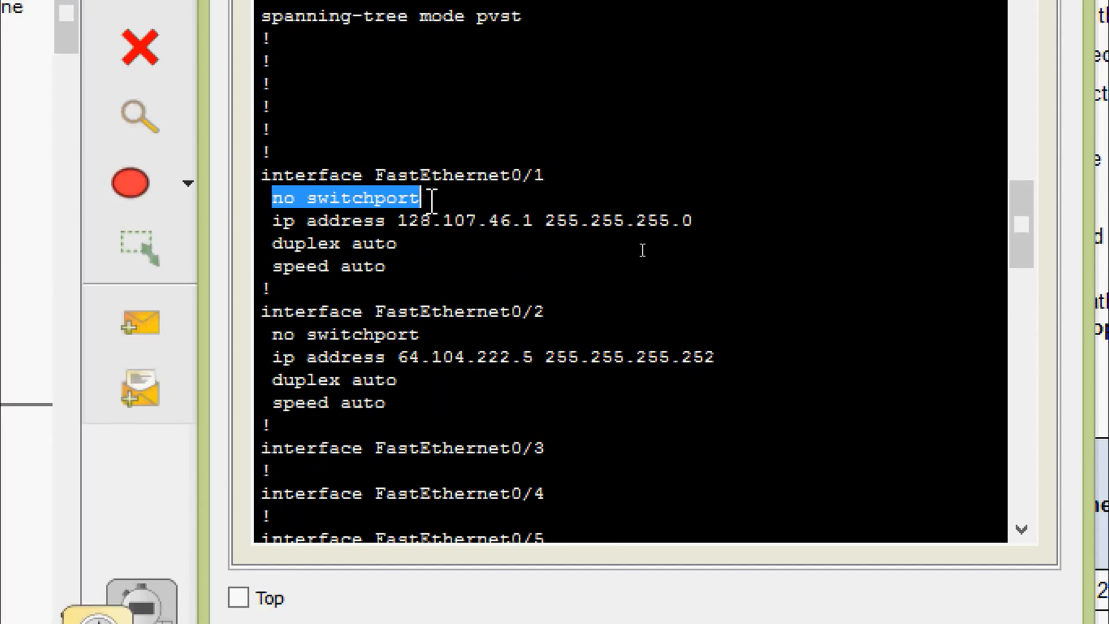
pyautogui.moveTo(433, 199); pyautogui.dragTo(262, 200)
pyautogui.click(576, 234)
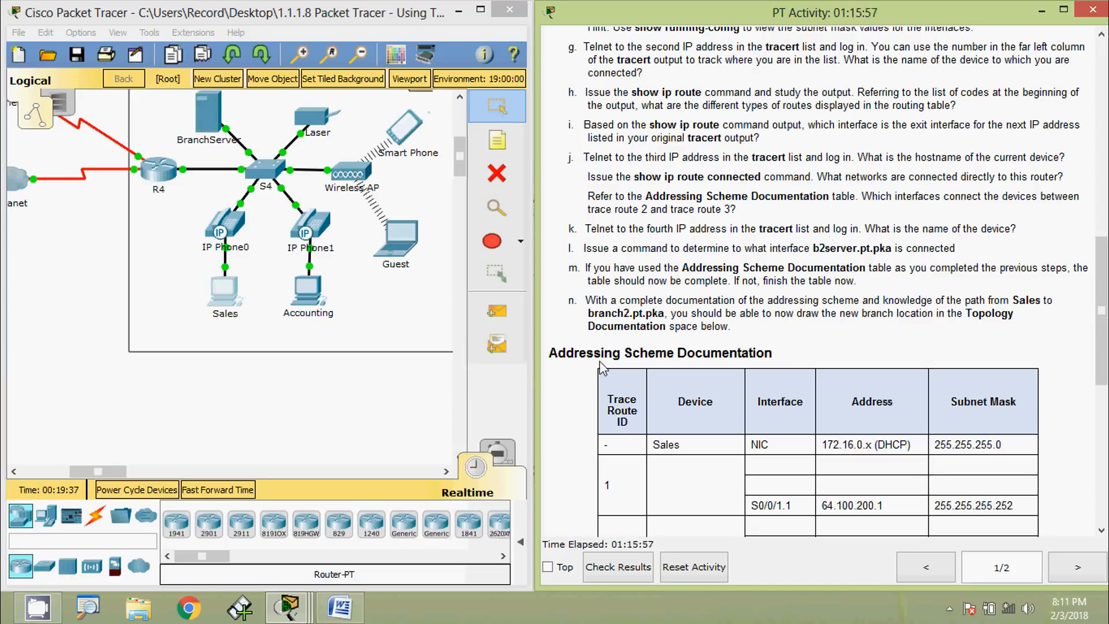
# Switch to the Word document and colour the whole fourth traceroute line, ending in 64.104.222.6, red
pyautogui.click(361, 588)
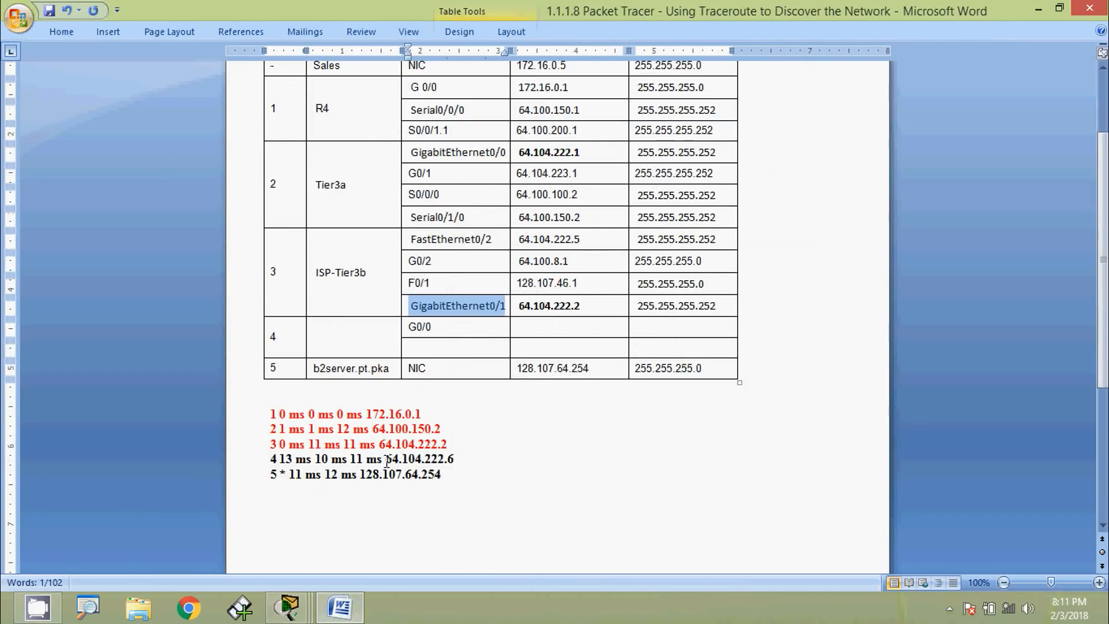
pyautogui.moveTo(386, 459); pyautogui.dragTo(440, 458)
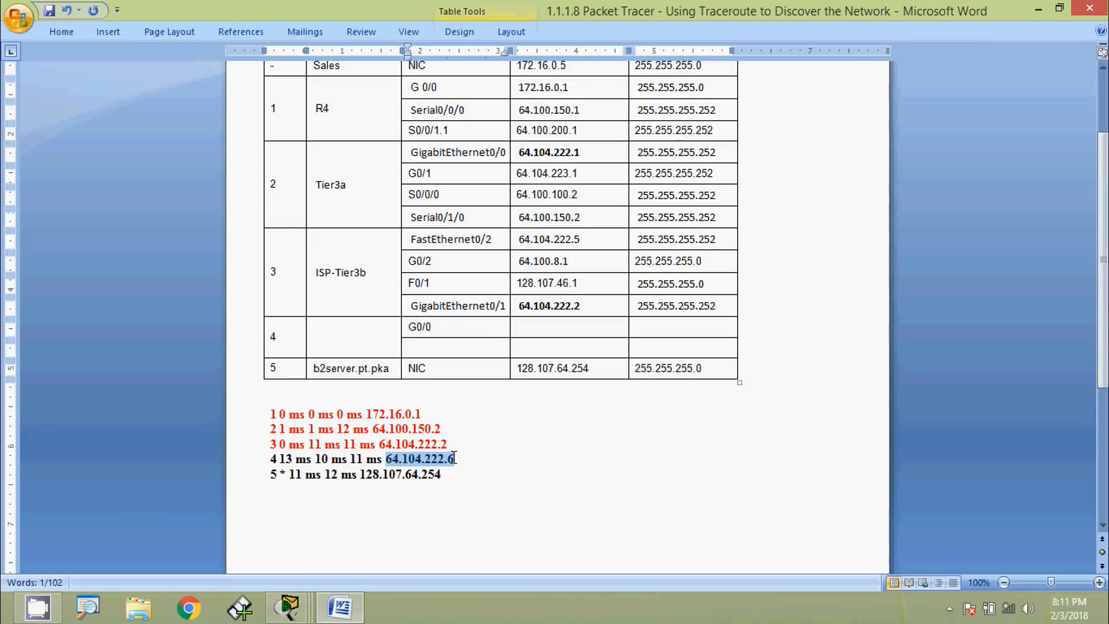
pyautogui.rightClick(432, 464)
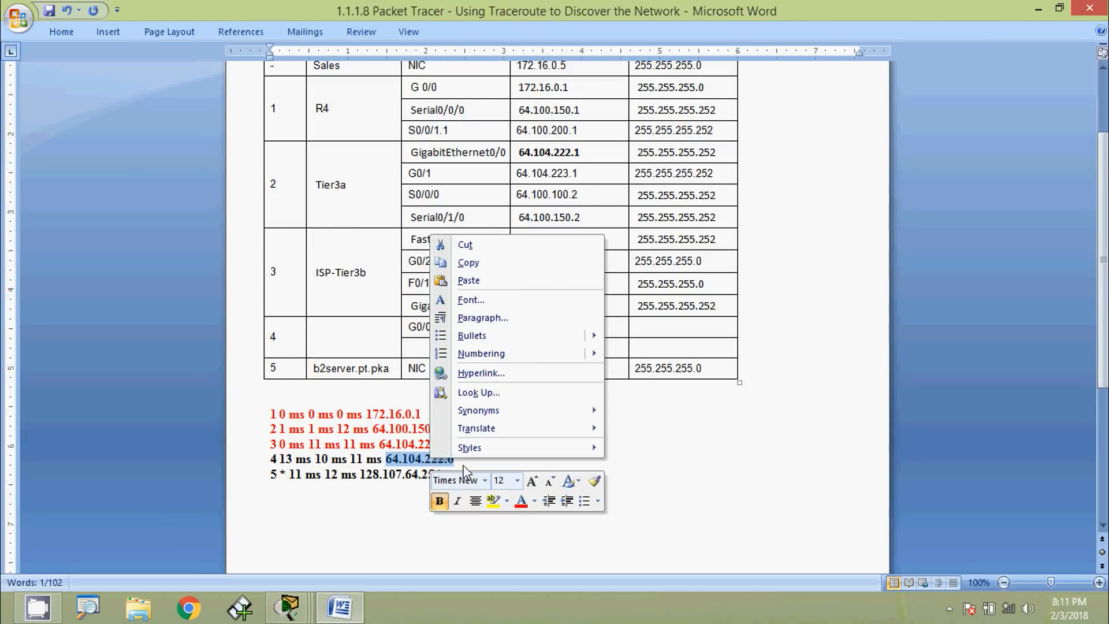
pyautogui.click(523, 501)
pyautogui.click(386, 459)
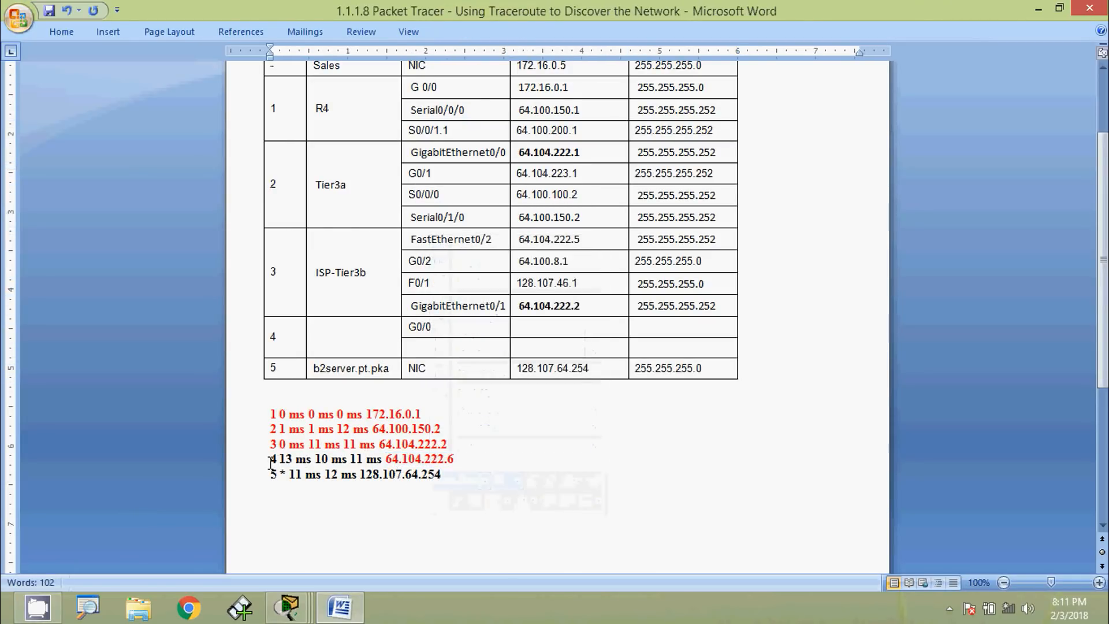
pyautogui.moveTo(270, 460); pyautogui.dragTo(441, 465)
pyautogui.rightClick(441, 465)
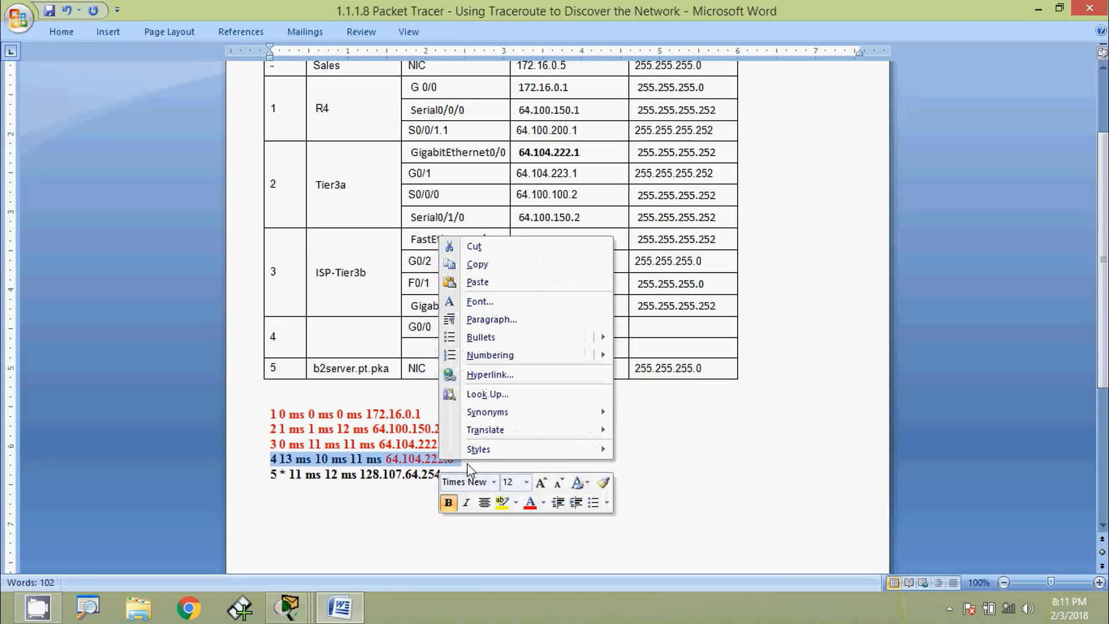
pyautogui.click(522, 502)
pyautogui.click(509, 459)
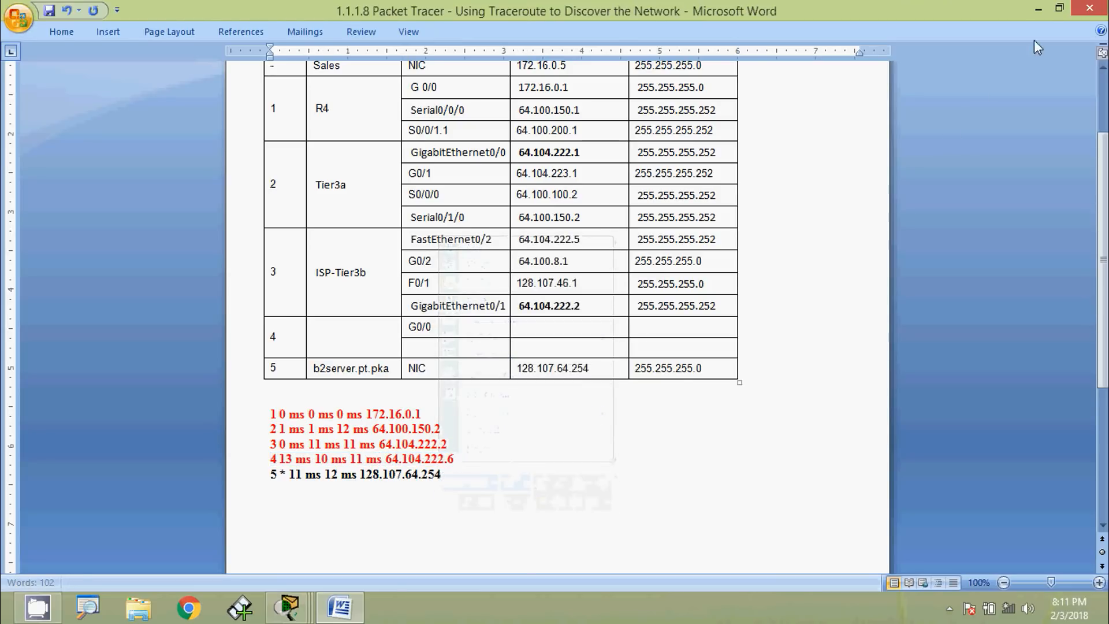
# Return to the Sales command prompt in Packet Tracer and exit the Telnet session on ISP-Tier3b
pyautogui.click(1038, 10)
pyautogui.click(233, 290)
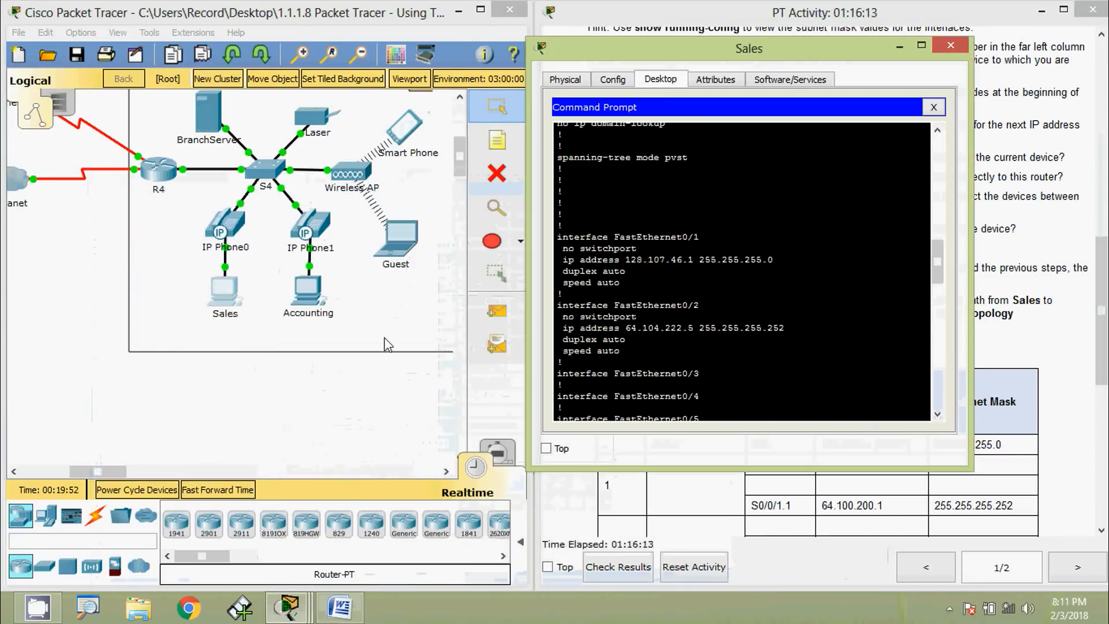
pyautogui.scroll(-10, 681, 350)
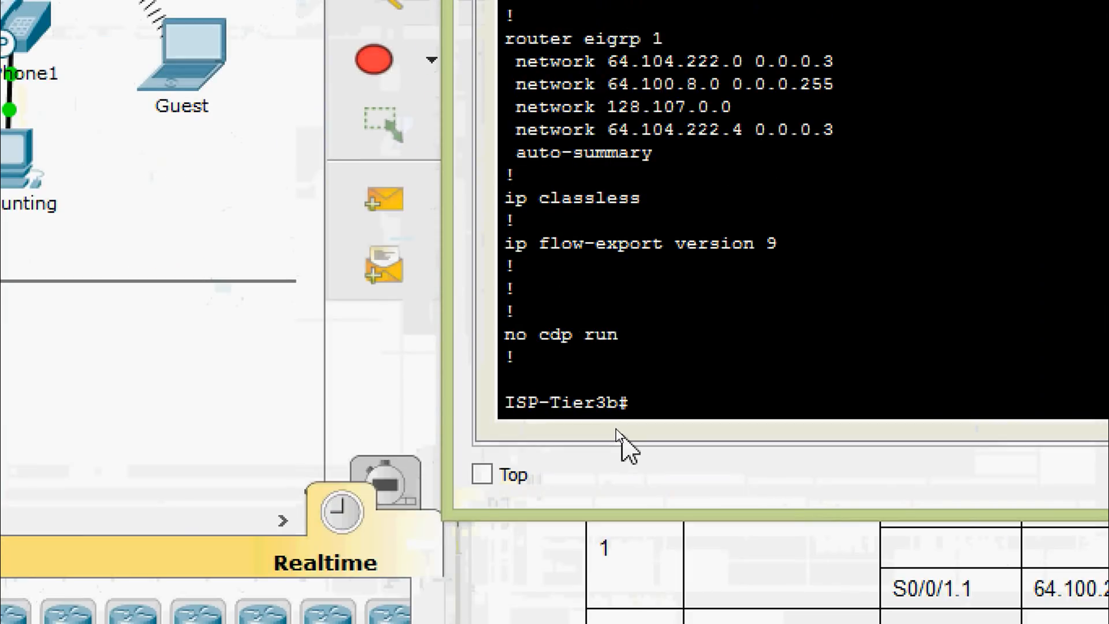
pyautogui.press('Return')
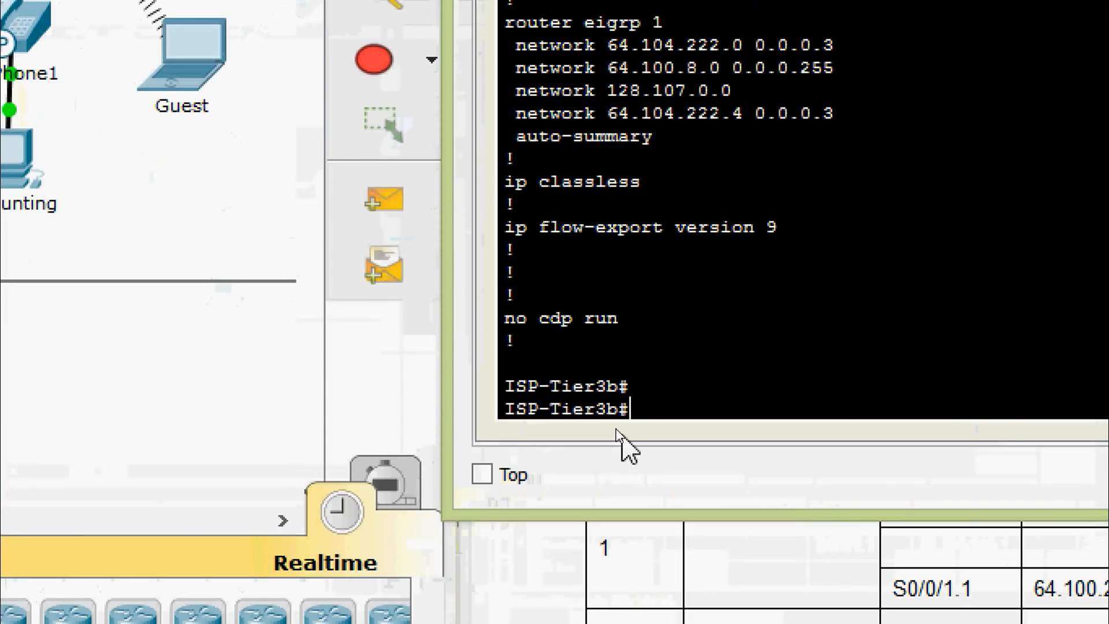
pyautogui.write('exit')
pyautogui.press('Return')
pyautogui.press('Return')
pyautogui.press('Return')
pyautogui.press('Return')
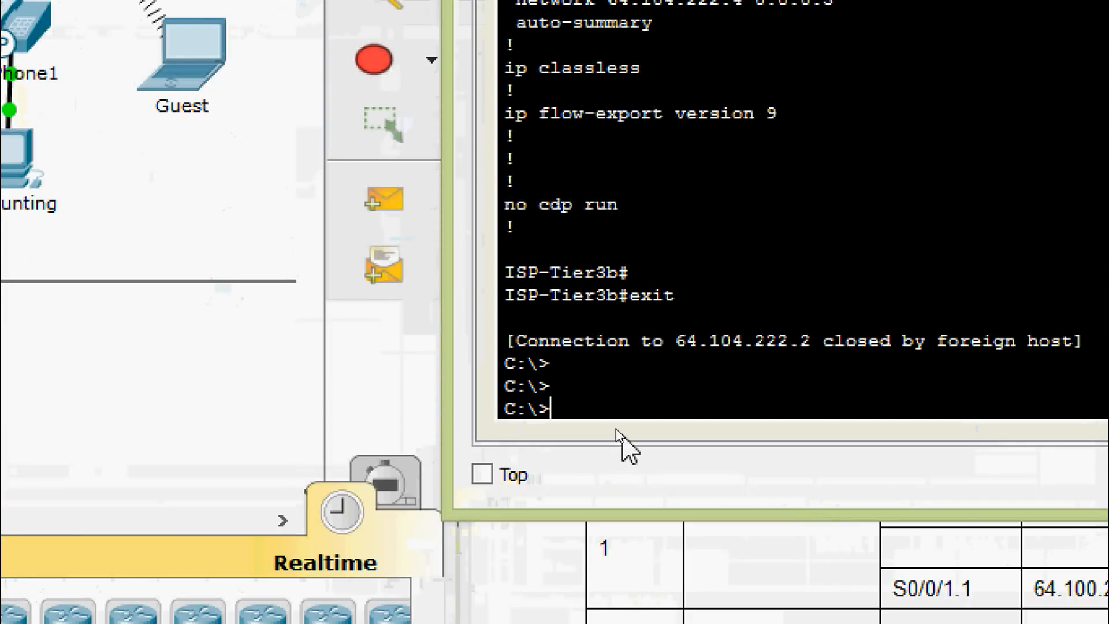
# Telnet from the Sales PC to 64.104.222.6 and log in with the access password
pyautogui.write('telnet')
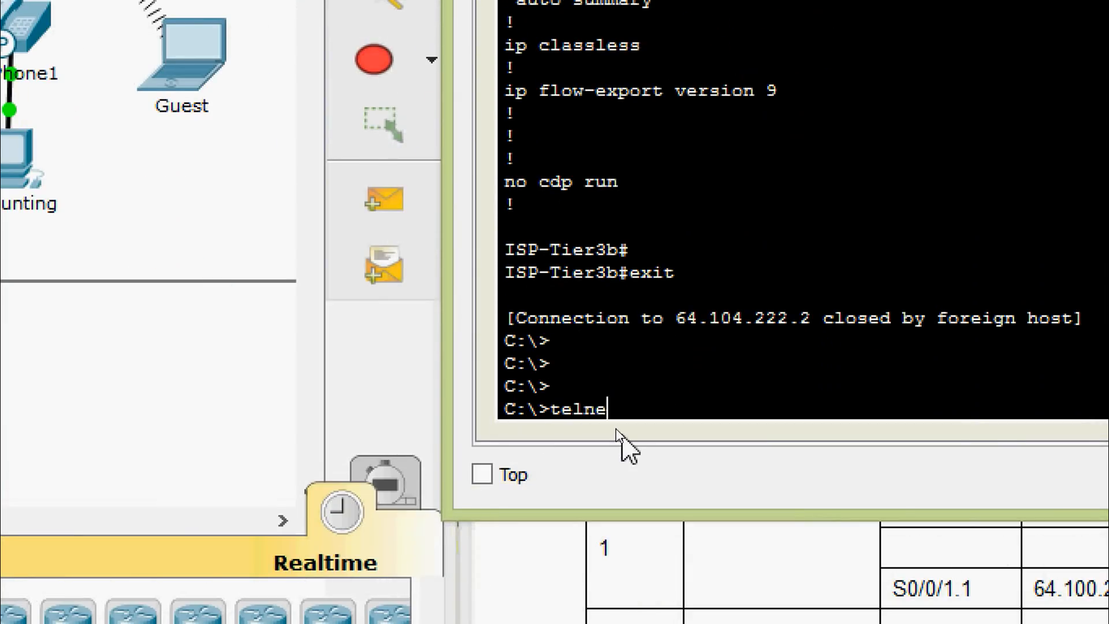
pyautogui.press('Return')
pyautogui.write('tl')
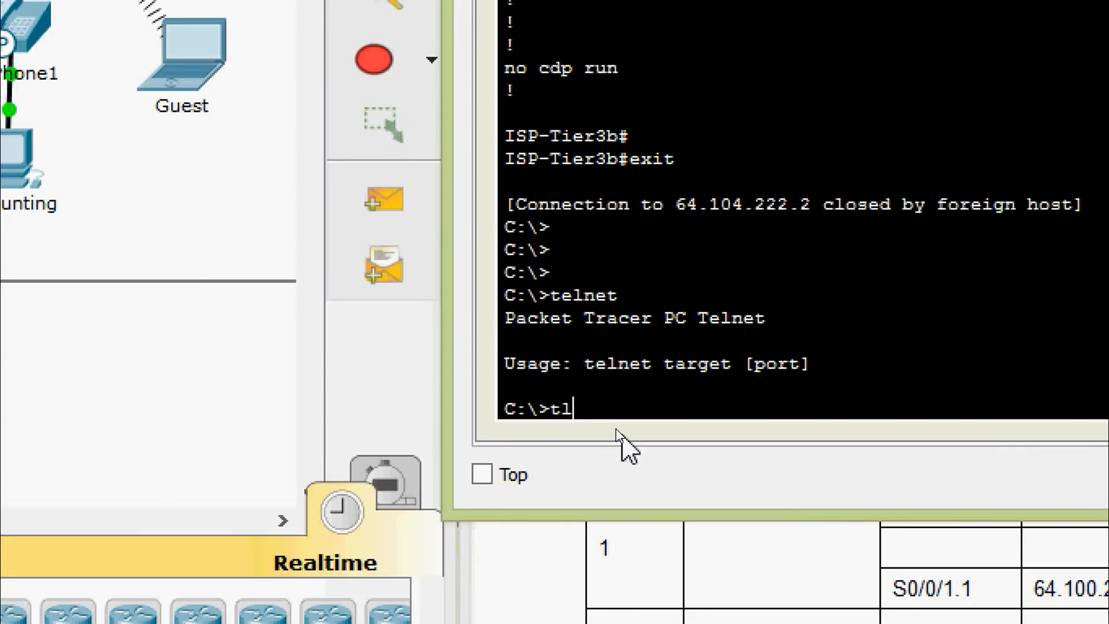
pyautogui.press('BackSpace')
pyautogui.write('elnet')
pyautogui.rightClick(645, 411)
pyautogui.click(702, 448)
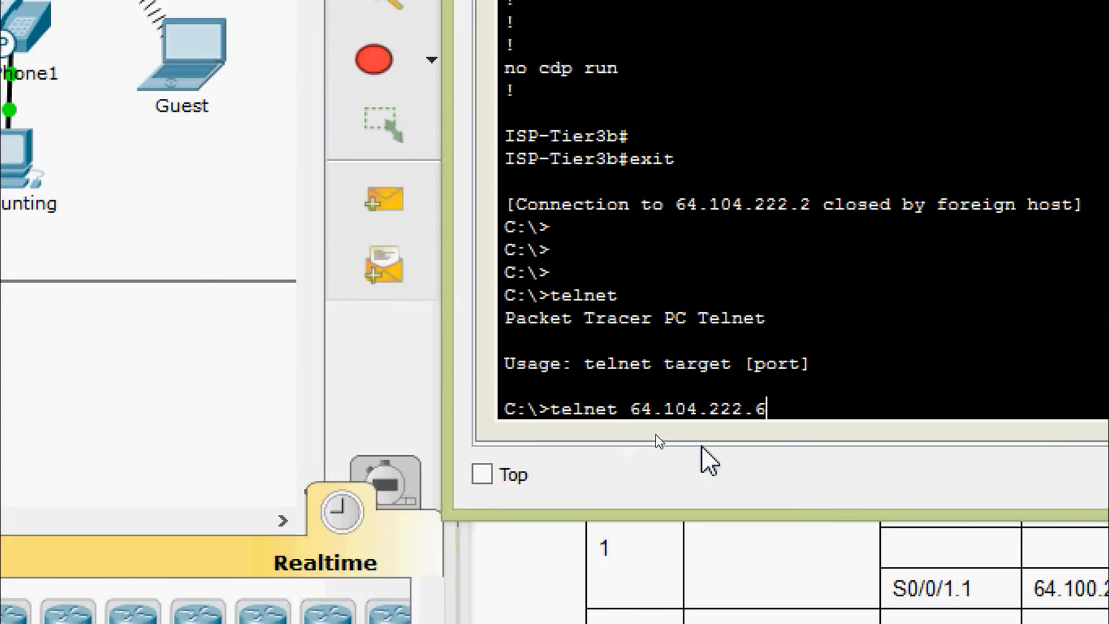
pyautogui.press('Return')
pyautogui.press('Return')
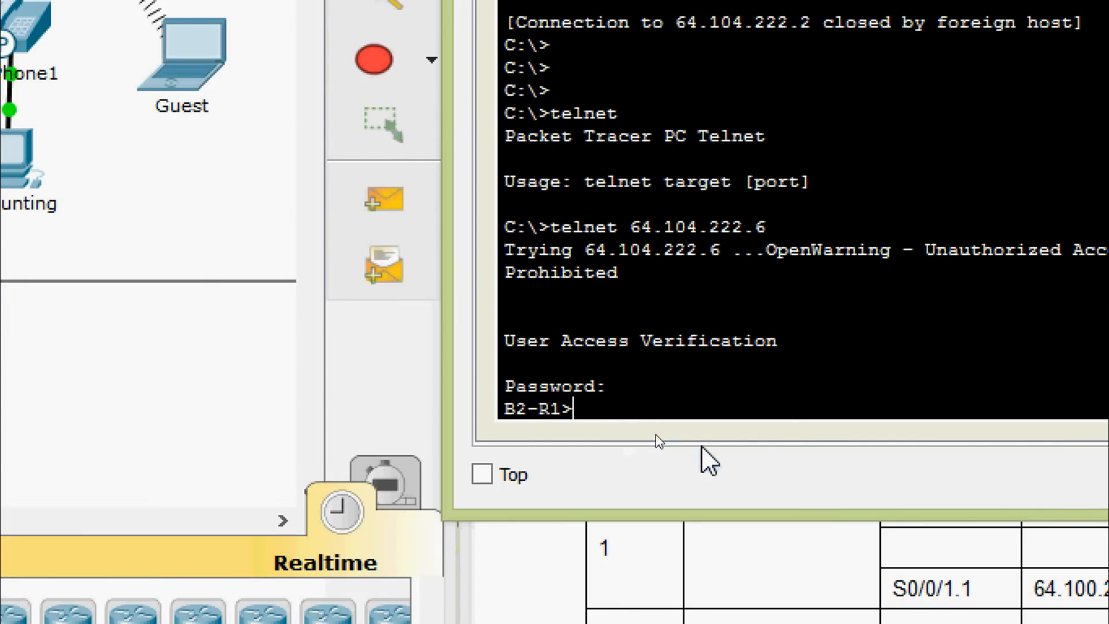
# Enter privileged EXEC mode on B2-R1 with the enable password
pyautogui.write('ena')
pyautogui.press('Tab')
pyautogui.press('Return')
pyautogui.press('Return')
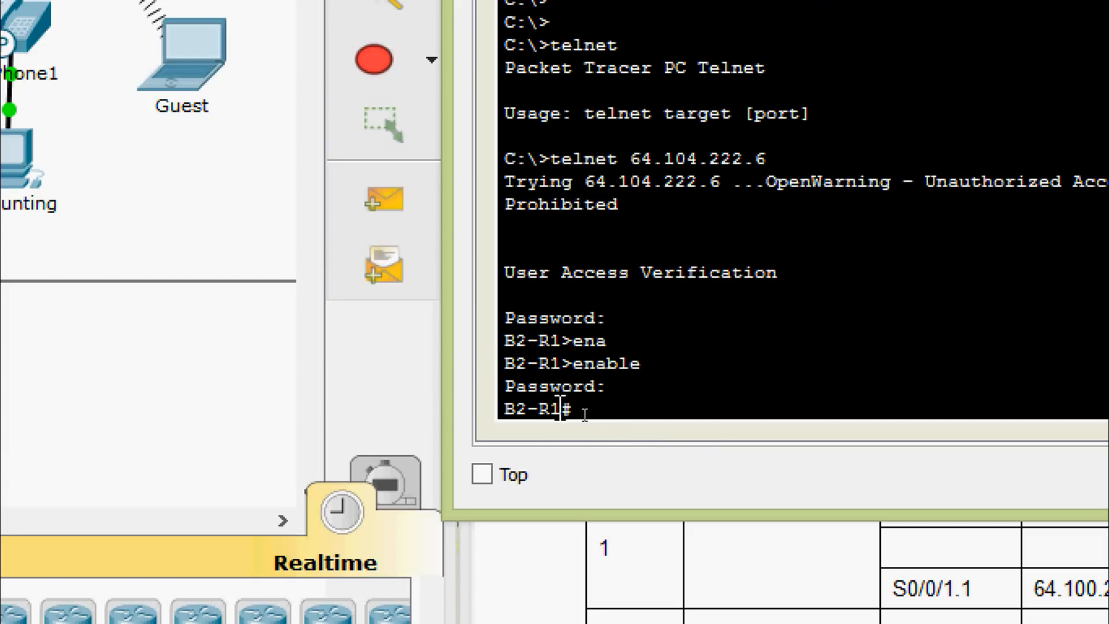
# Copy the hostname B2-R1 from the Telnet prompt into the Word table's Device cell for trace route 4
pyautogui.moveTo(561, 408); pyautogui.dragTo(504, 409)
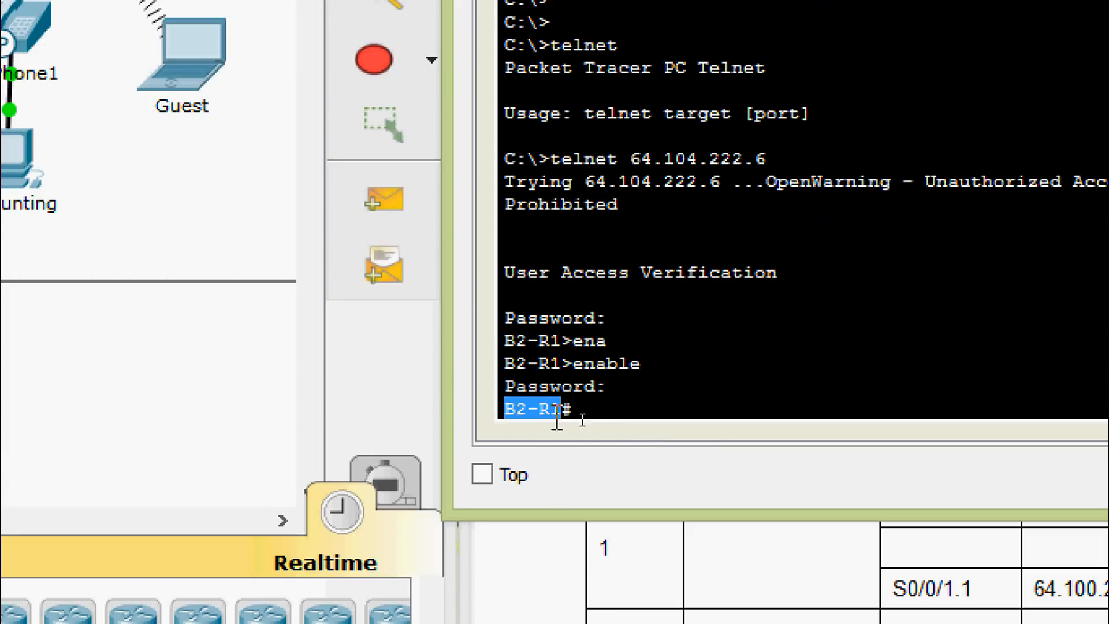
pyautogui.rightClick(579, 418)
pyautogui.click(584, 436)
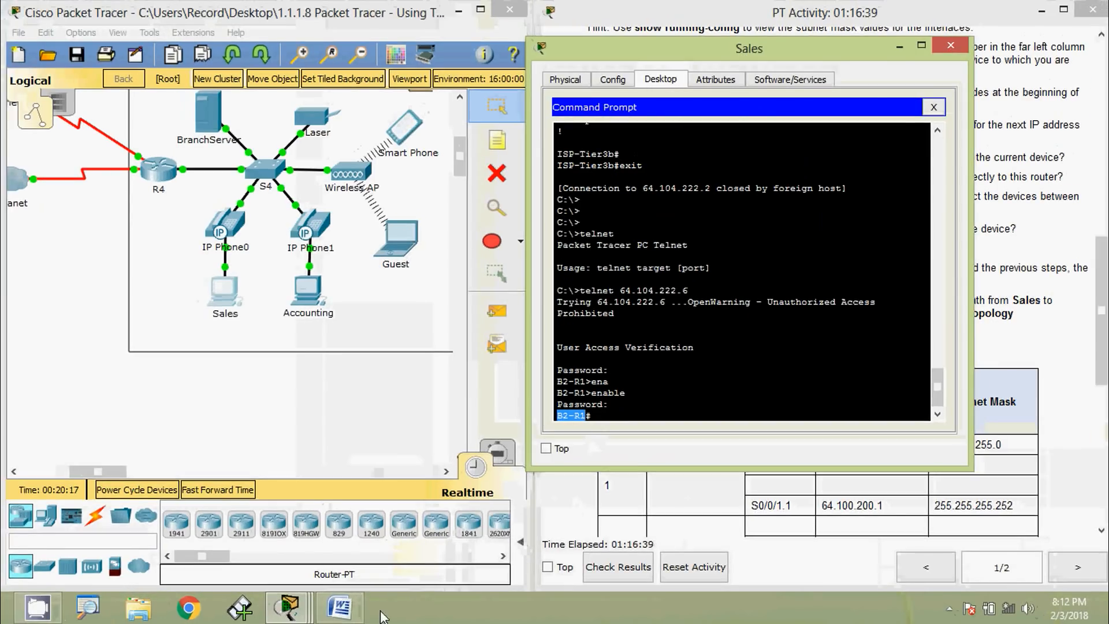
pyautogui.click(339, 607)
pyautogui.click(330, 340)
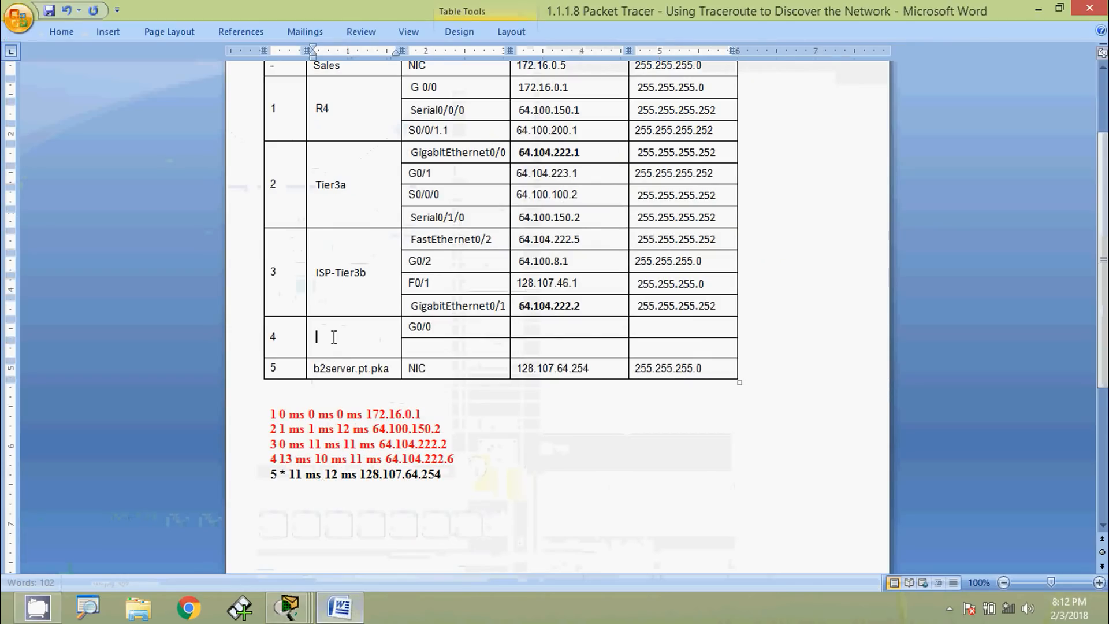
pyautogui.rightClick(354, 355)
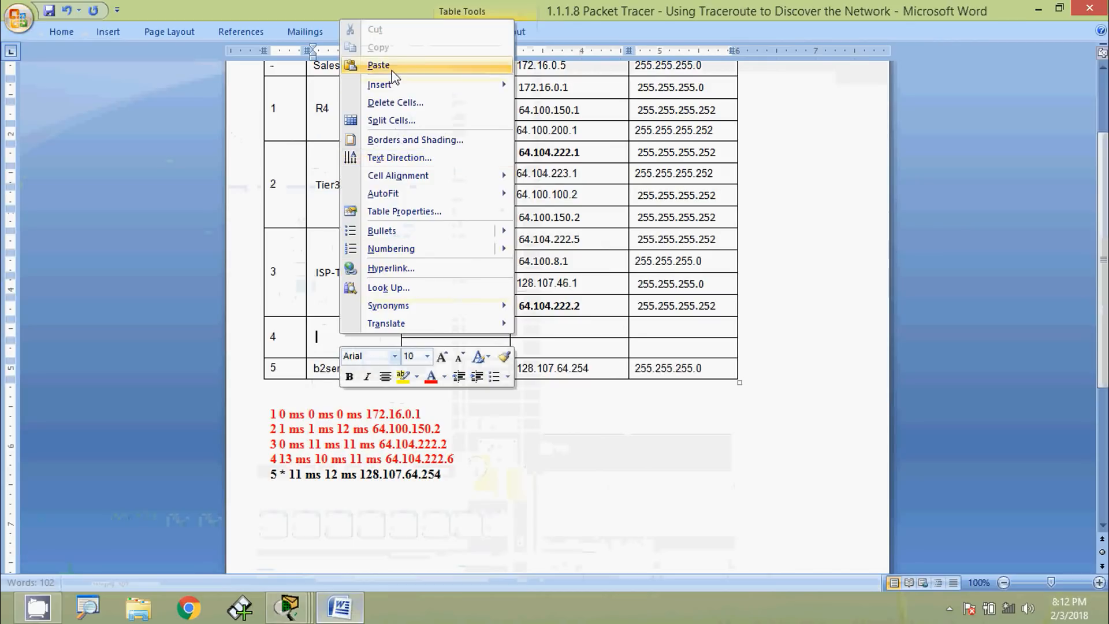
pyautogui.click(385, 69)
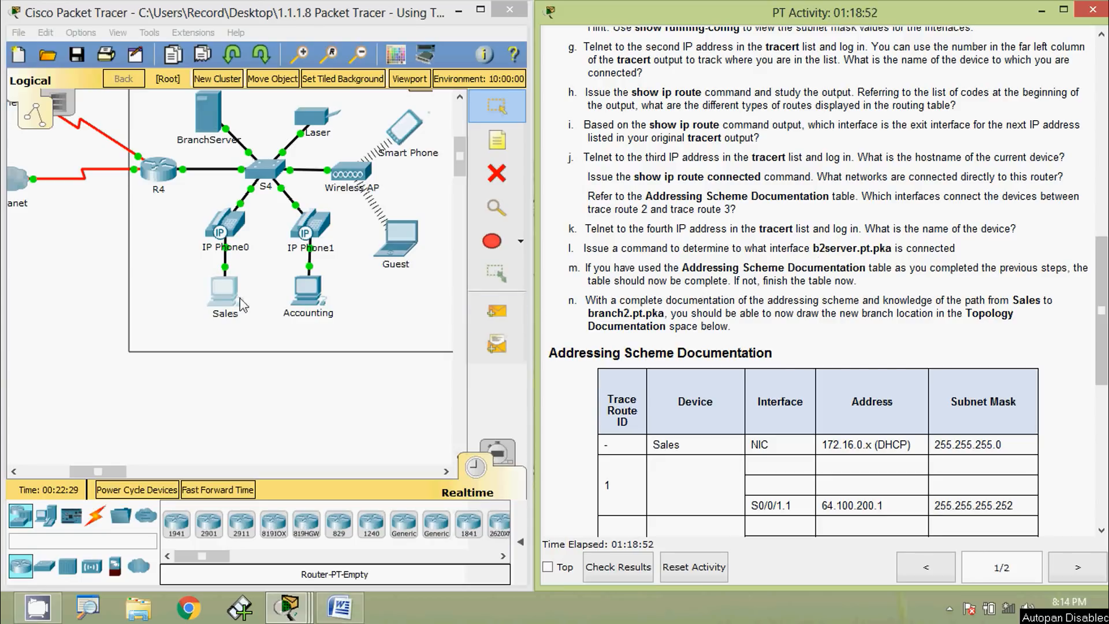
# Return to the Sales PC's command prompt in Packet Tracer and begin a show command on B2-R1
pyautogui.click(224, 292)
pyautogui.scroll(-10, 589, 362)
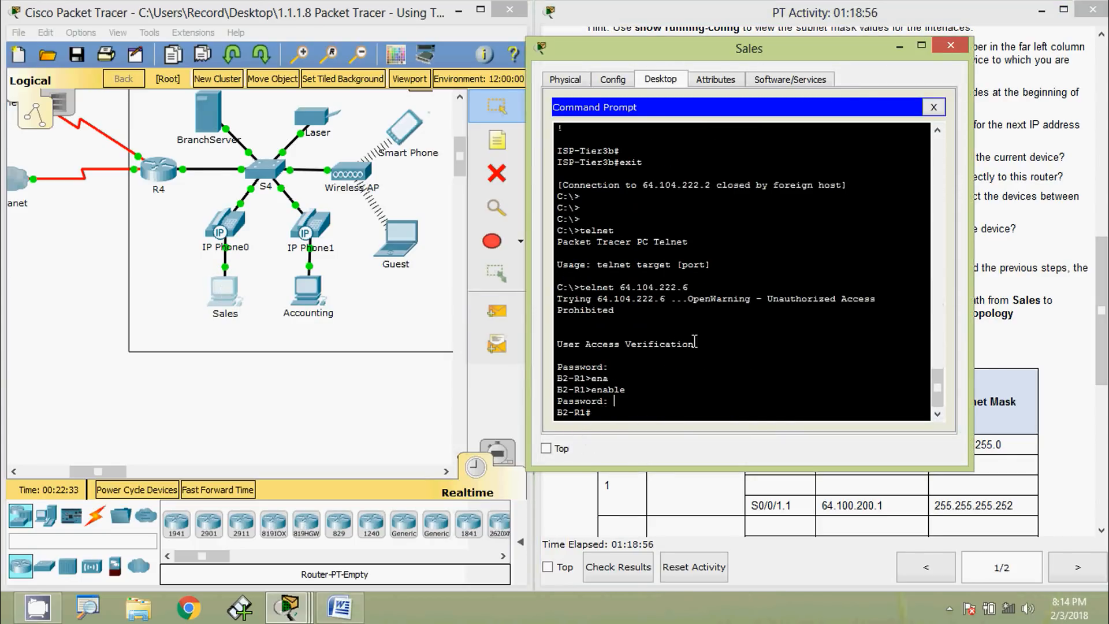
pyautogui.moveTo(716, 54); pyautogui.dragTo(640, 33)
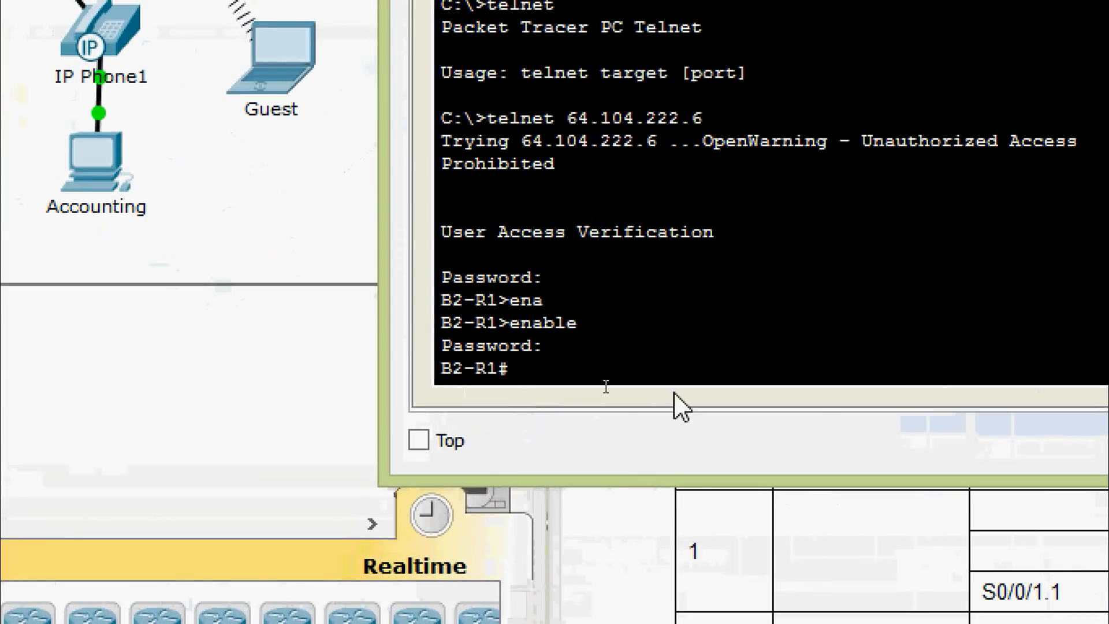
pyautogui.write('h')
pyautogui.press('Tab')
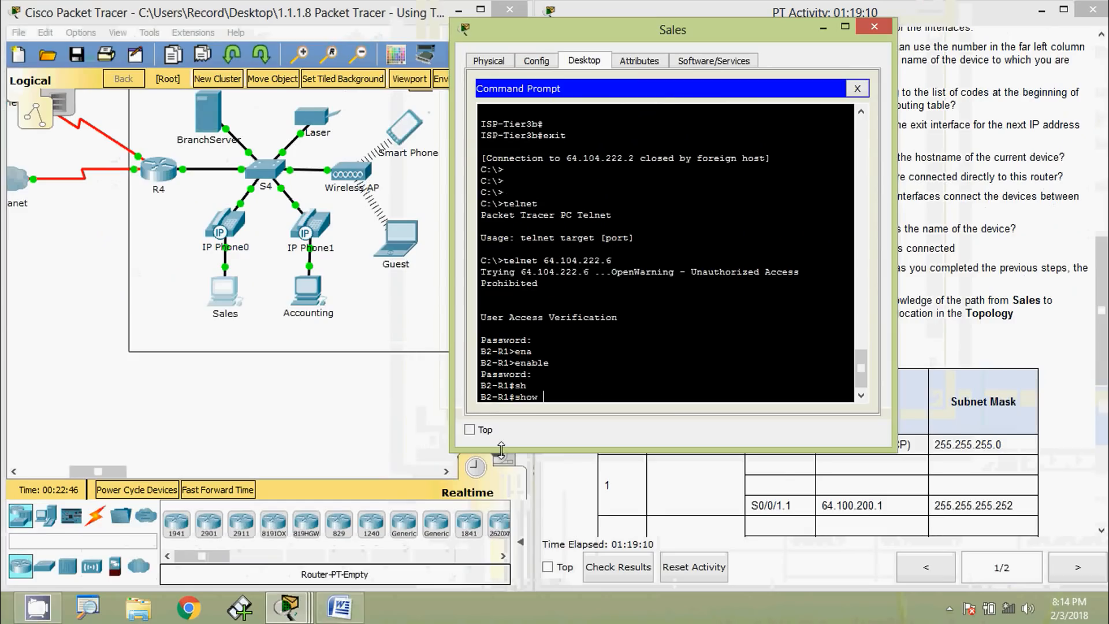
# Switch to the Word document and check the address of b2server.pt.pka in the table
pyautogui.click(341, 606)
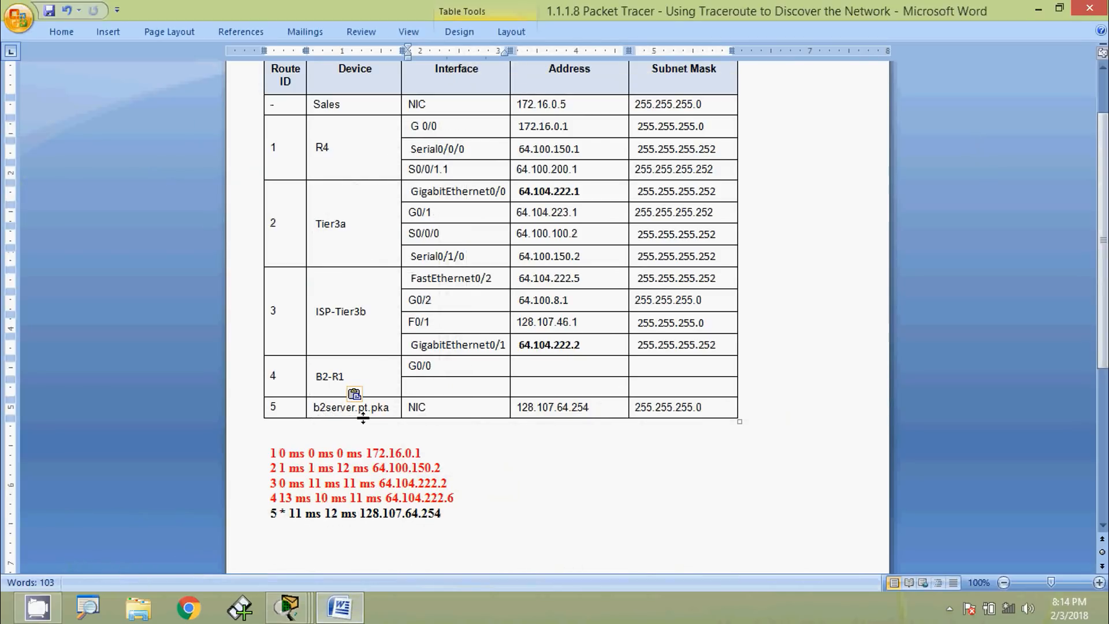
pyautogui.moveTo(519, 408); pyautogui.dragTo(591, 408)
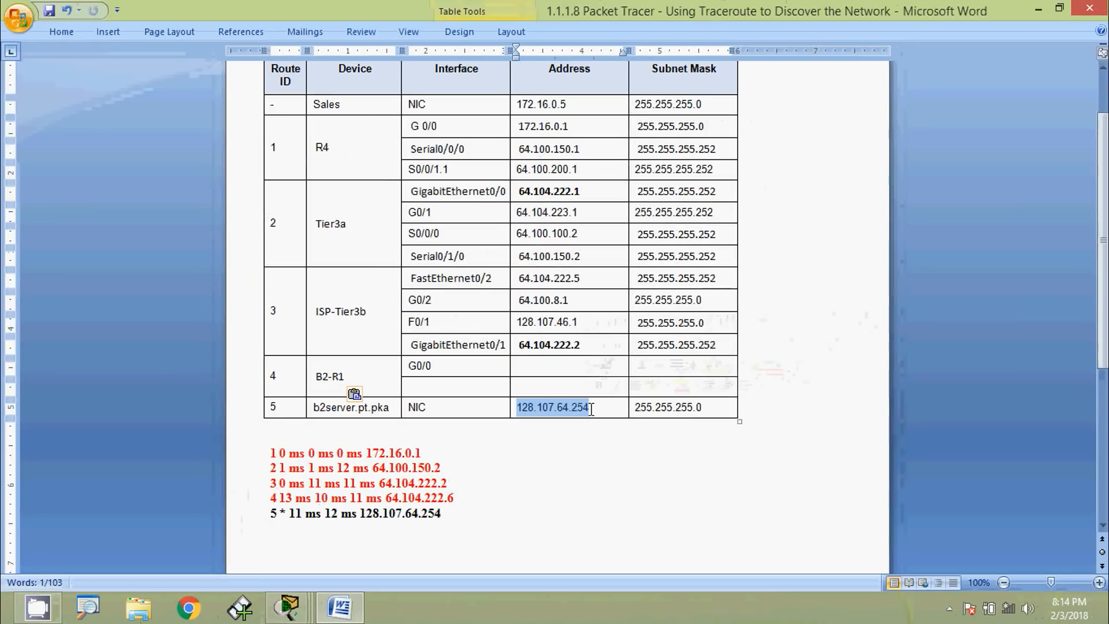
pyautogui.click(1038, 9)
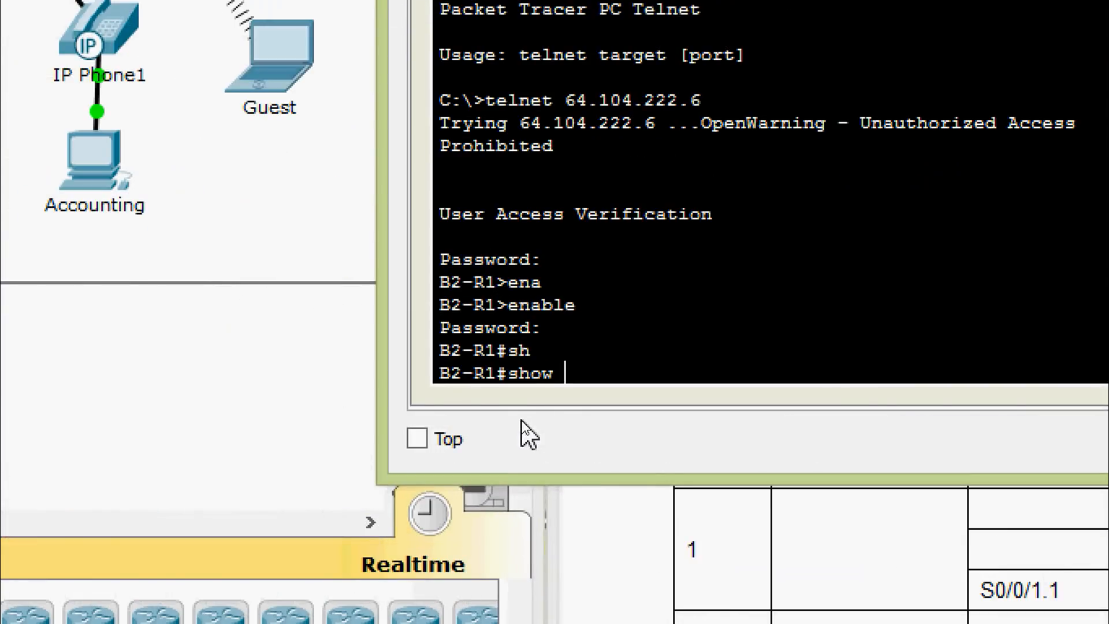
# Complete and run show ip interface brief on B2-R1 in the Packet Tracer command prompt
pyautogui.write('ip inter')
pyautogui.press('Tab')
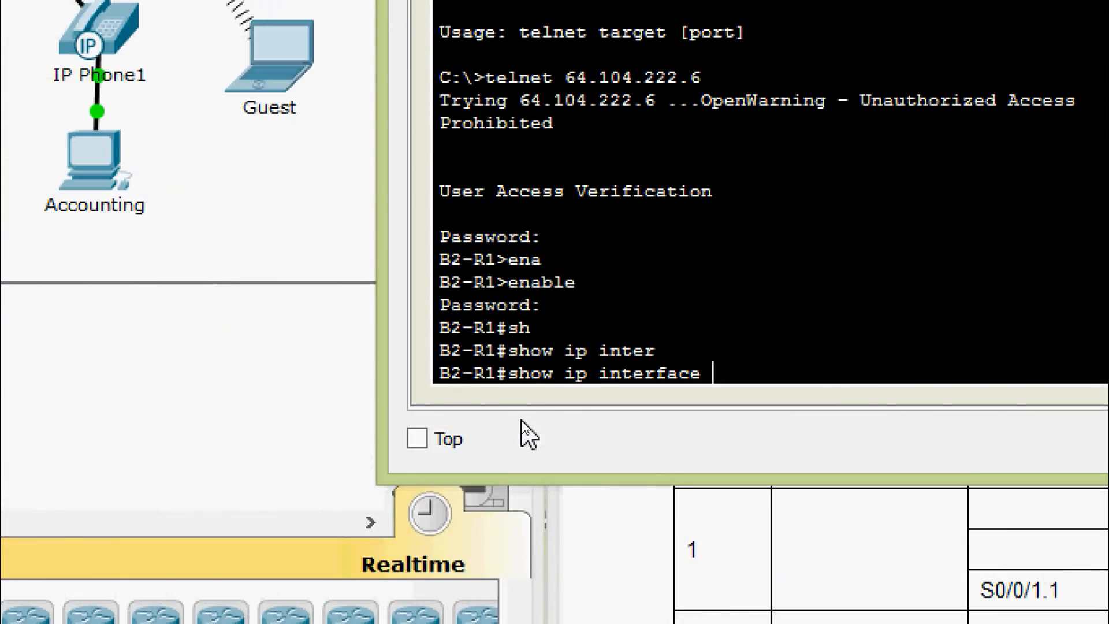
pyautogui.write('b')
pyautogui.press('Tab')
pyautogui.press('Return')
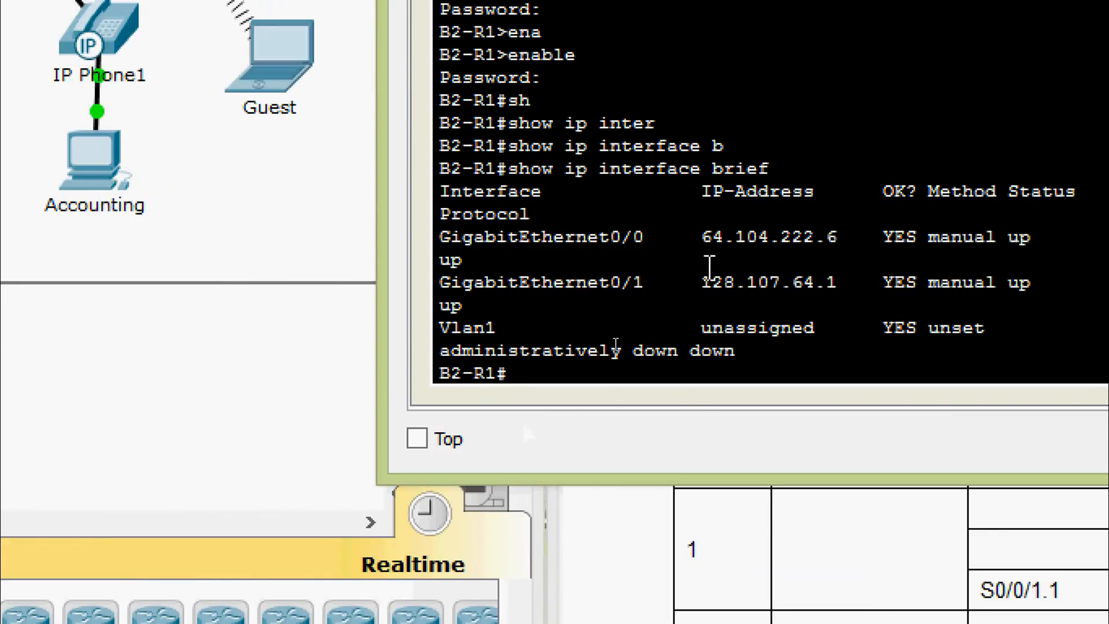
# Examine the GigabitEthernet0/1 entry and its IP address in the B2-R1 interface list
pyautogui.moveTo(700, 282); pyautogui.dragTo(836, 300)
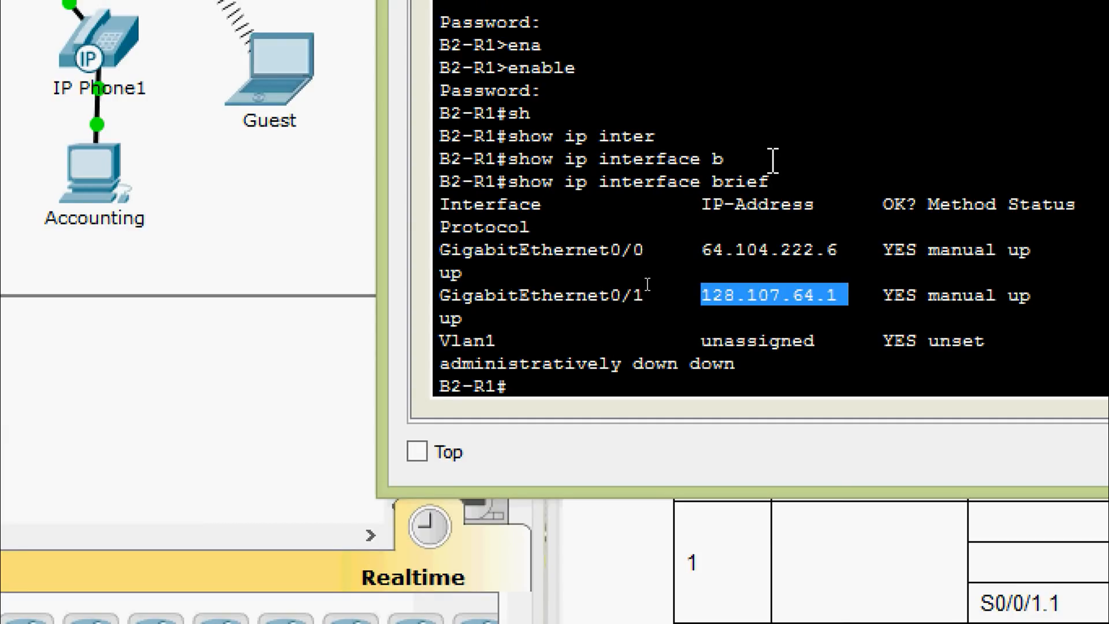
pyautogui.moveTo(668, 298); pyautogui.dragTo(439, 296)
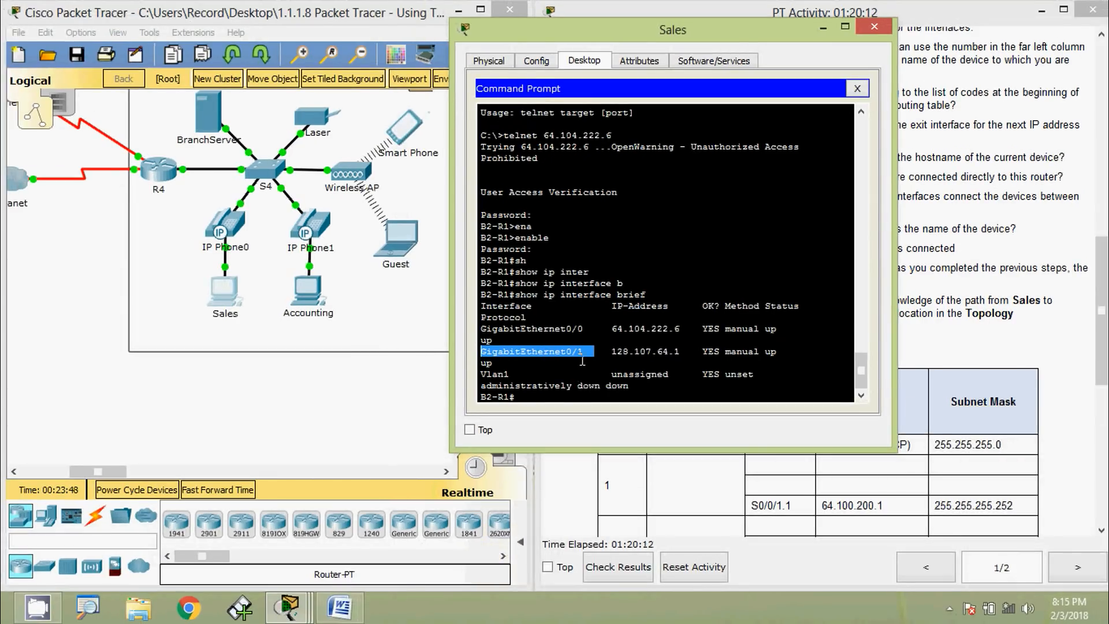
pyautogui.click(646, 310)
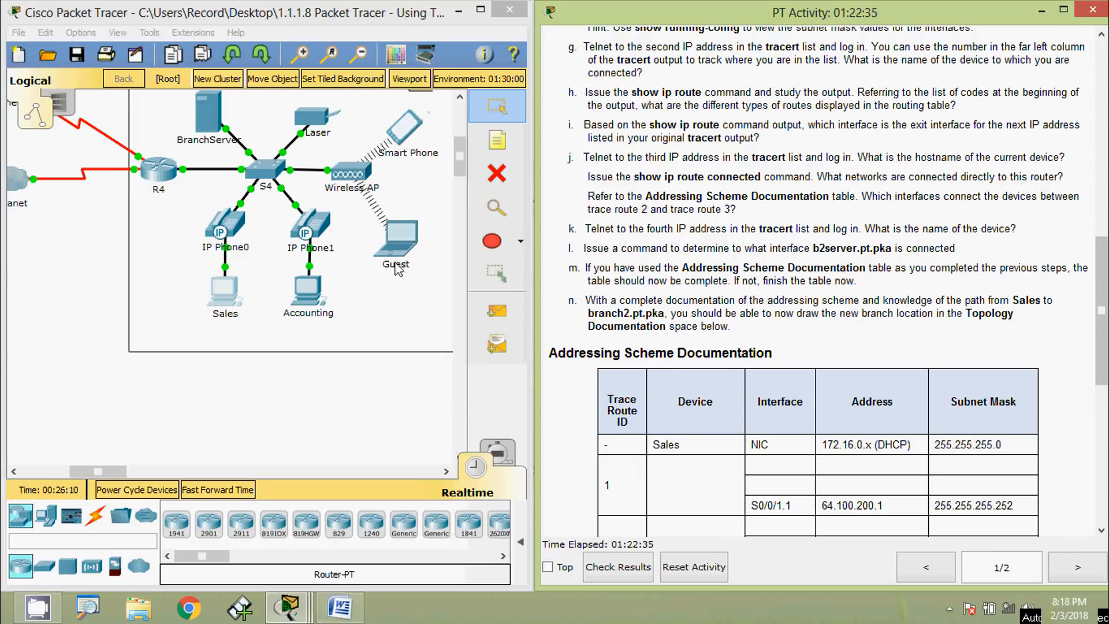
# Reopen the Sales PC's command prompt and run show running-config on B2-R1
pyautogui.click(225, 292)
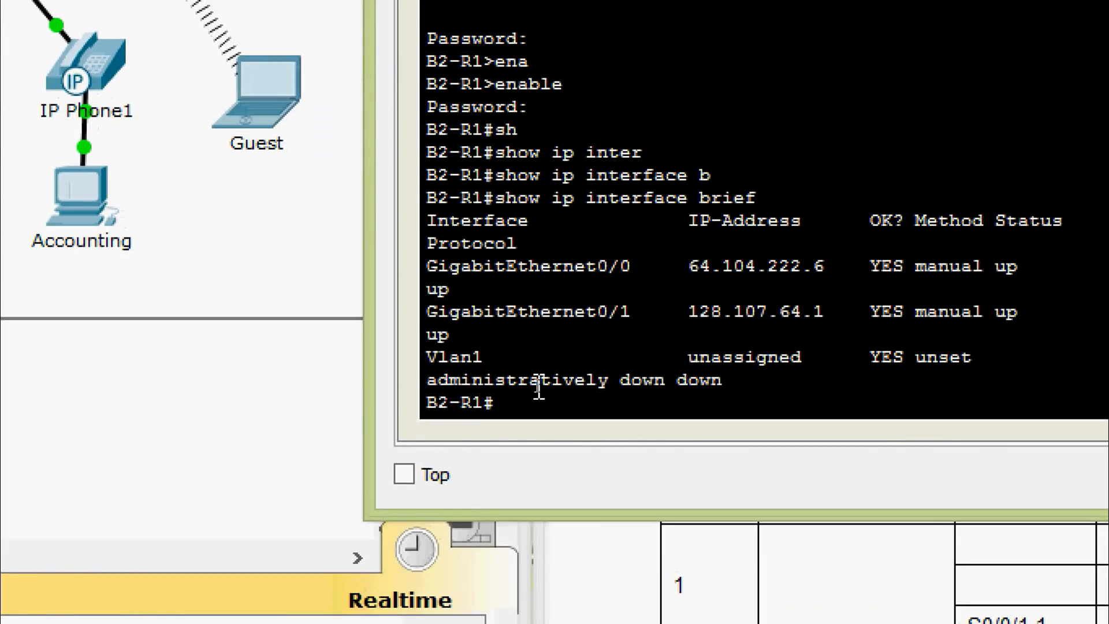
pyautogui.write('s')
pyautogui.press('Tab')
pyautogui.write('j')
pyautogui.press('Tab')
pyautogui.press('Tab')
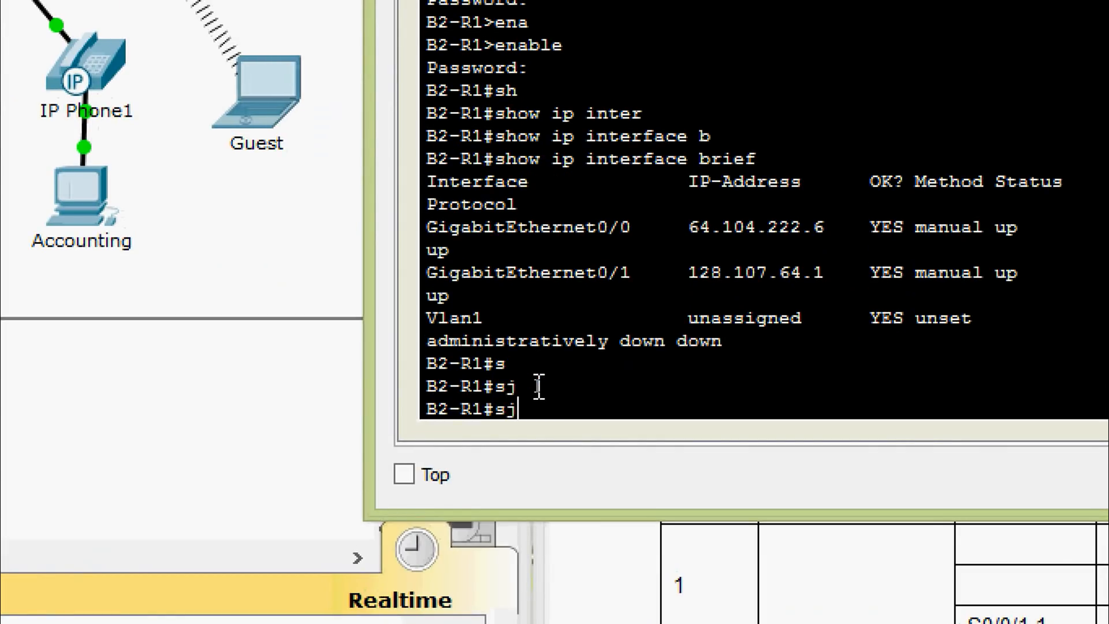
pyautogui.press('BackSpace')
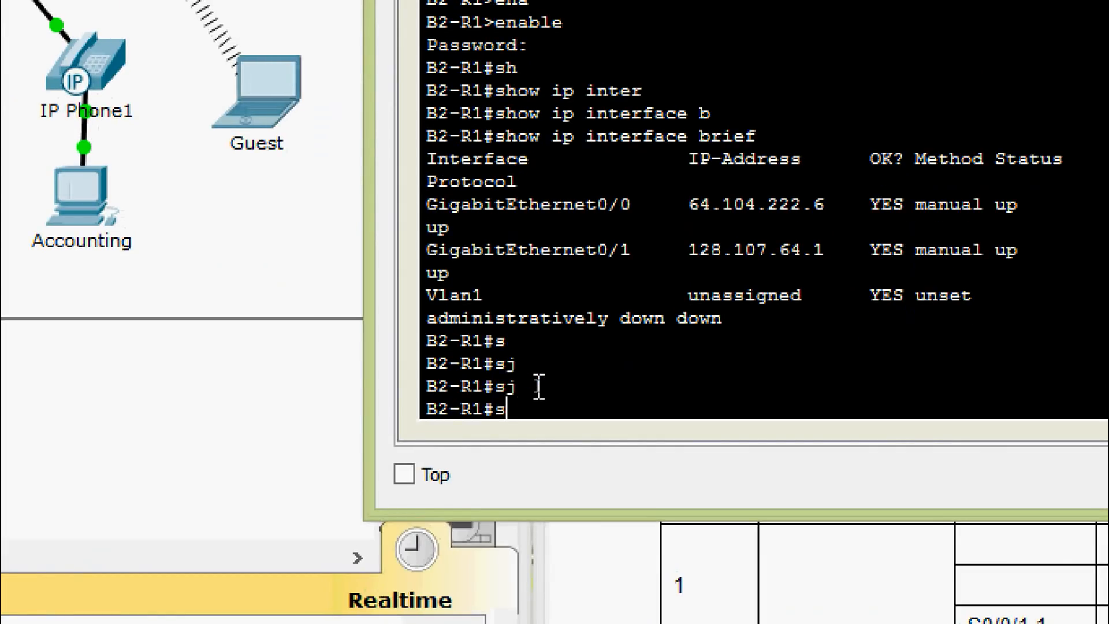
pyautogui.write('h')
pyautogui.press('Tab')
pyautogui.write('ru')
pyautogui.press('Tab')
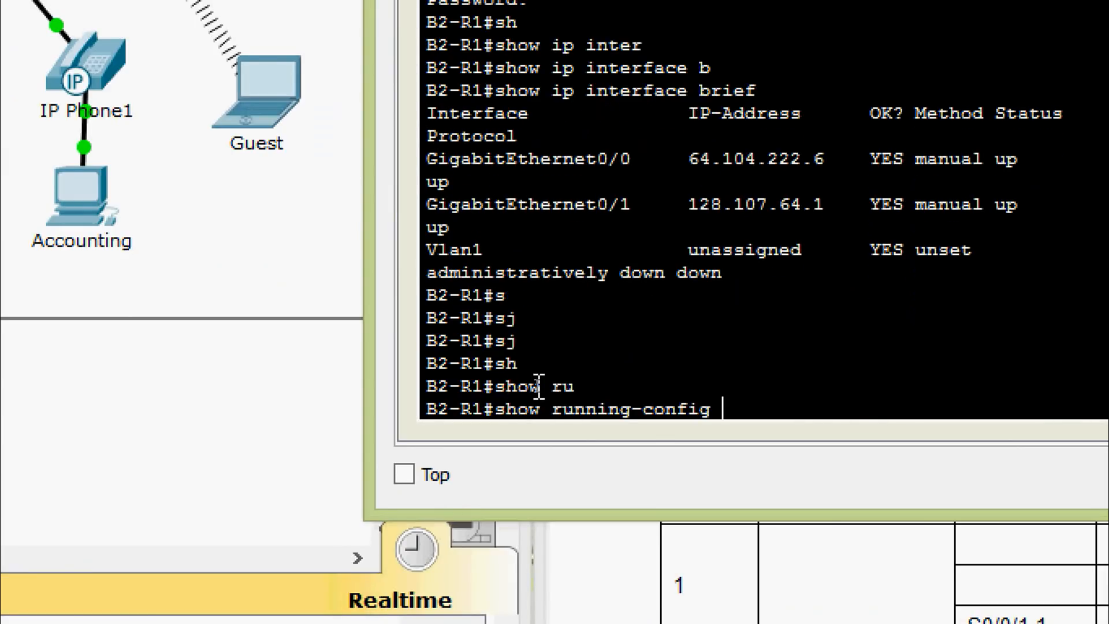
pyautogui.press('Return')
# Page through the B2-R1 running configuration to examine the addresses and masks of GigabitEthernet0/0 and GigabitEthernet0/1
pyautogui.press('space')
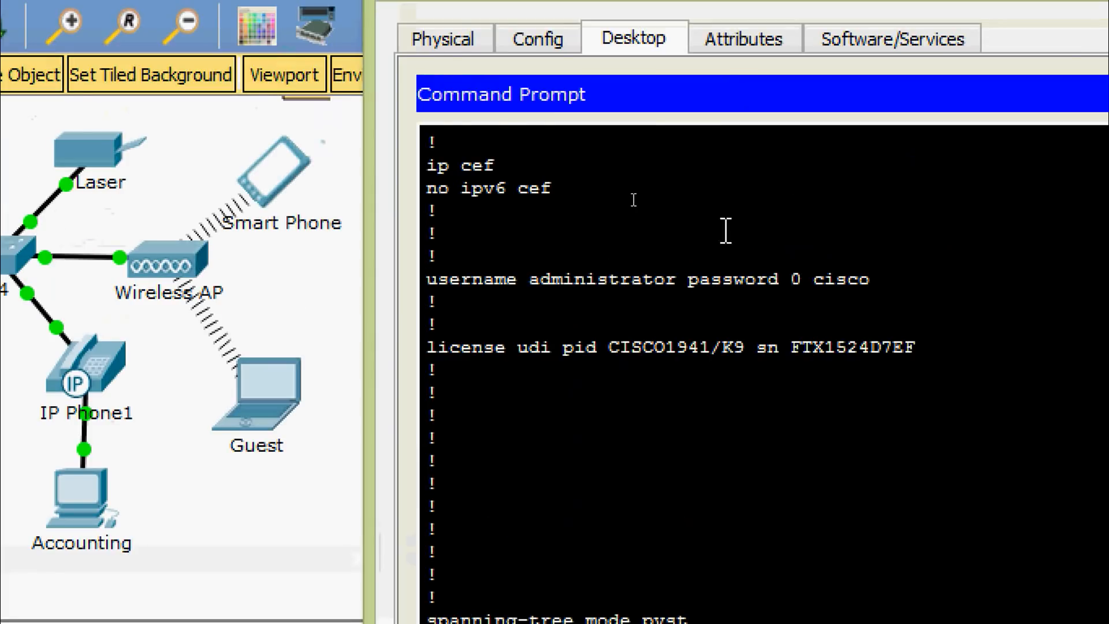
pyautogui.press('space')
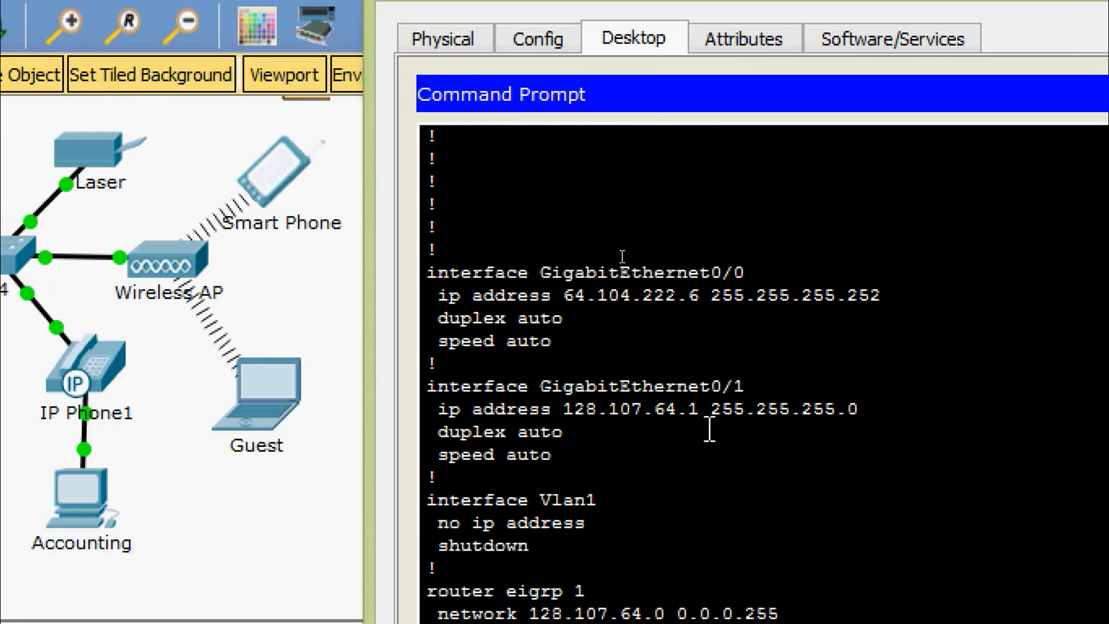
pyautogui.press('space')
pyautogui.scroll(5, 749, 242)
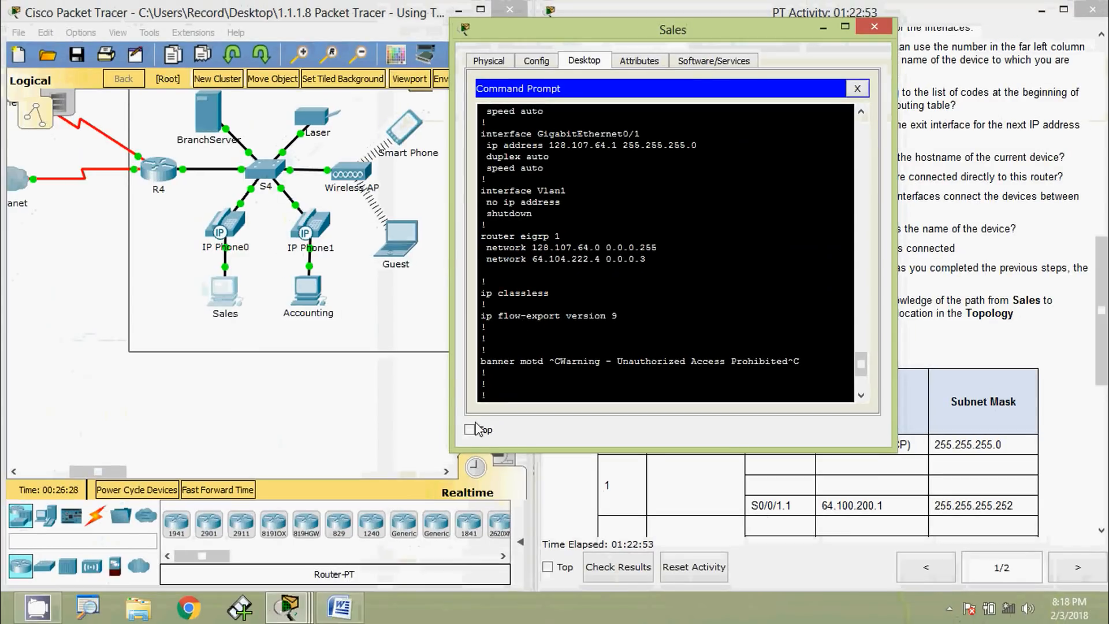
# Switch to the Word document and place the Sales command prompt window beside the addressing table
pyautogui.click(340, 606)
pyautogui.scroll(3, 367, 335)
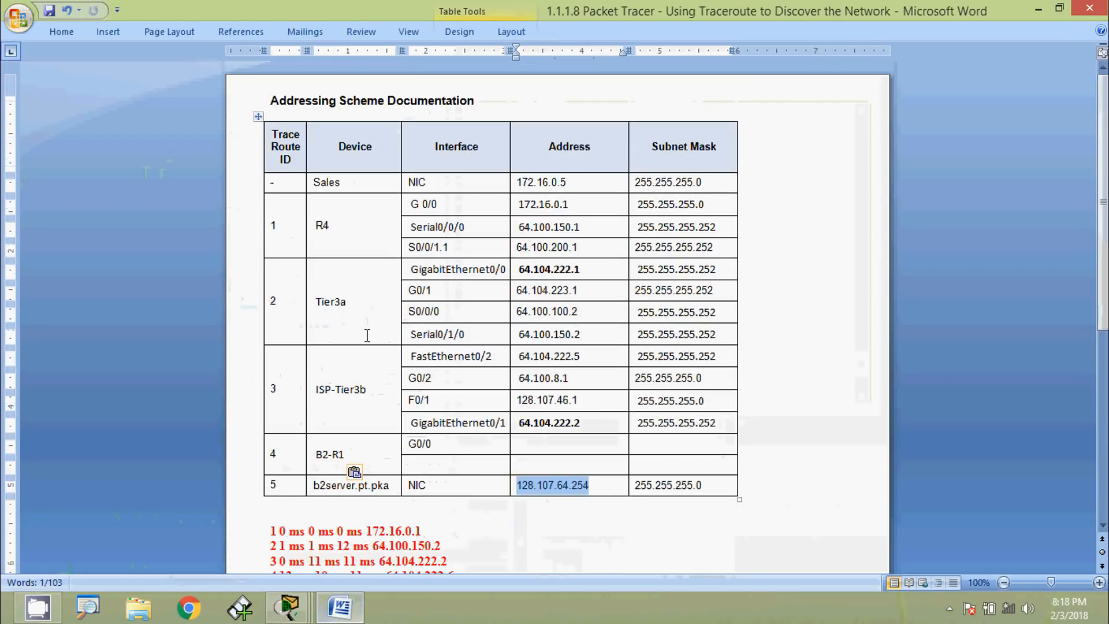
pyautogui.click(439, 461)
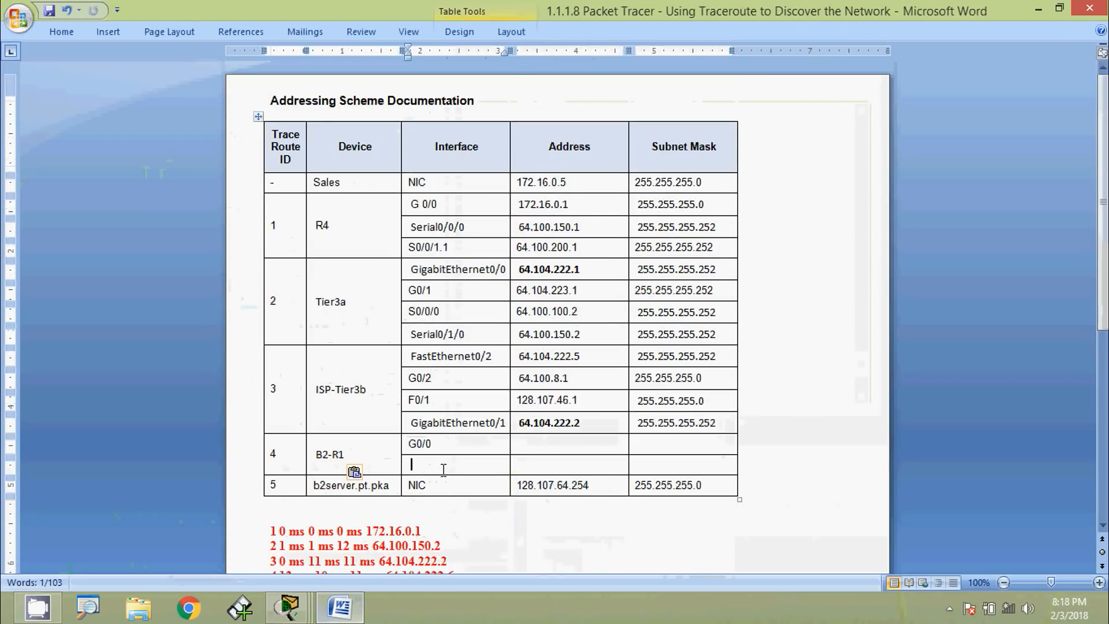
pyautogui.hotkey('alt', 'Tab')
pyautogui.moveTo(692, 36); pyautogui.dragTo(1006, 111)
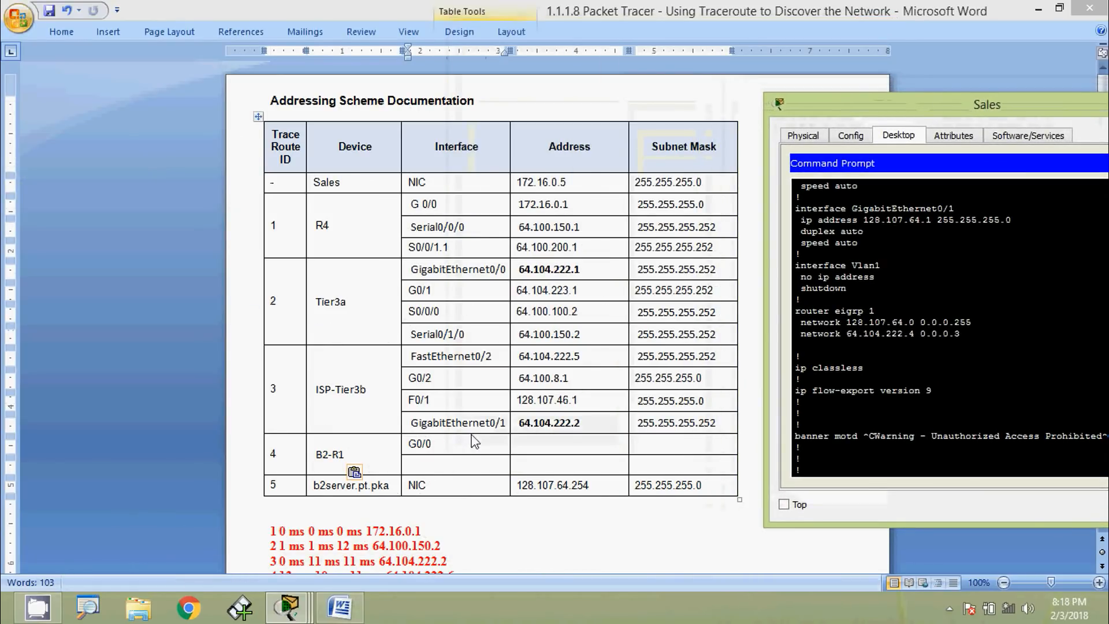
# Copy the GigabitEthernet0/0 address 64.104.222.6 from the running configuration into the Address cell of B2-R1's G0/0 row
pyautogui.scroll(3, 924, 289)
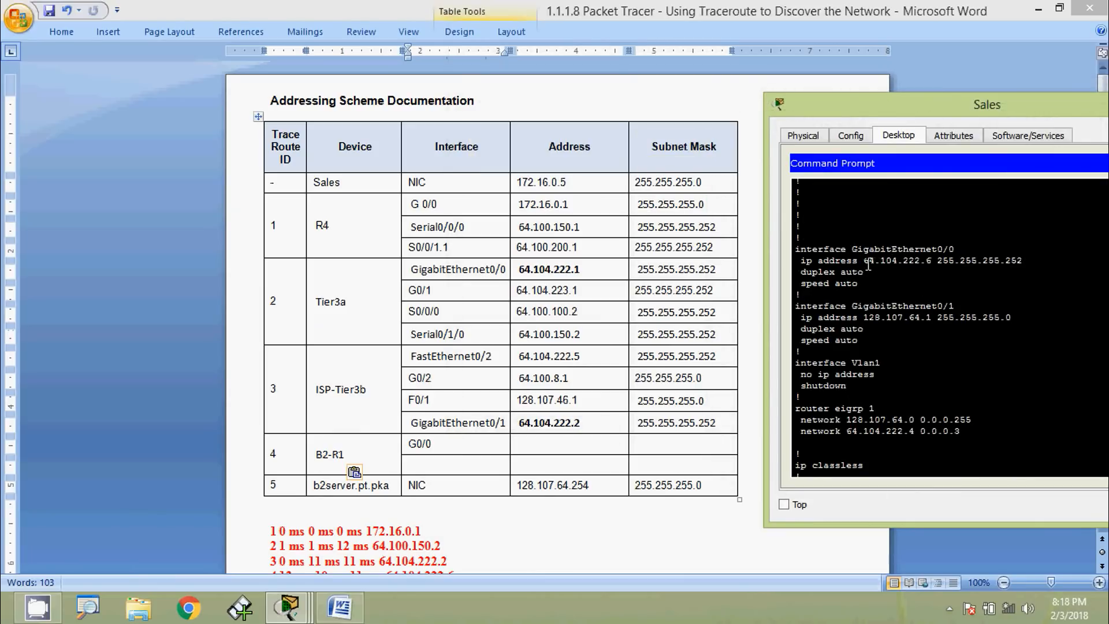
pyautogui.moveTo(888, 265); pyautogui.dragTo(926, 265)
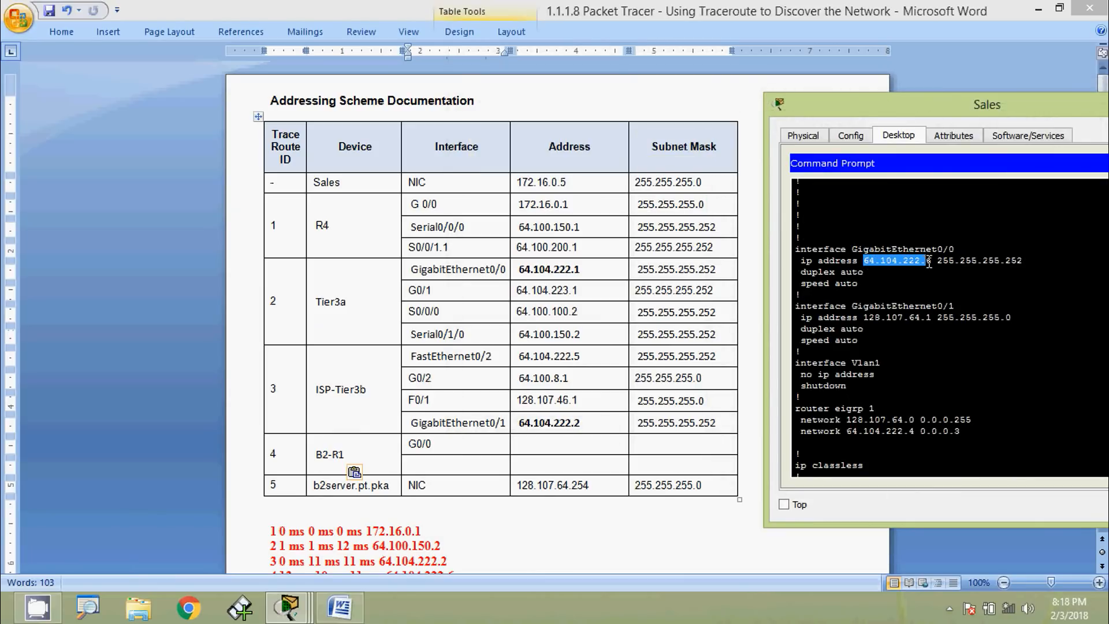
pyautogui.rightClick(929, 264)
pyautogui.click(945, 271)
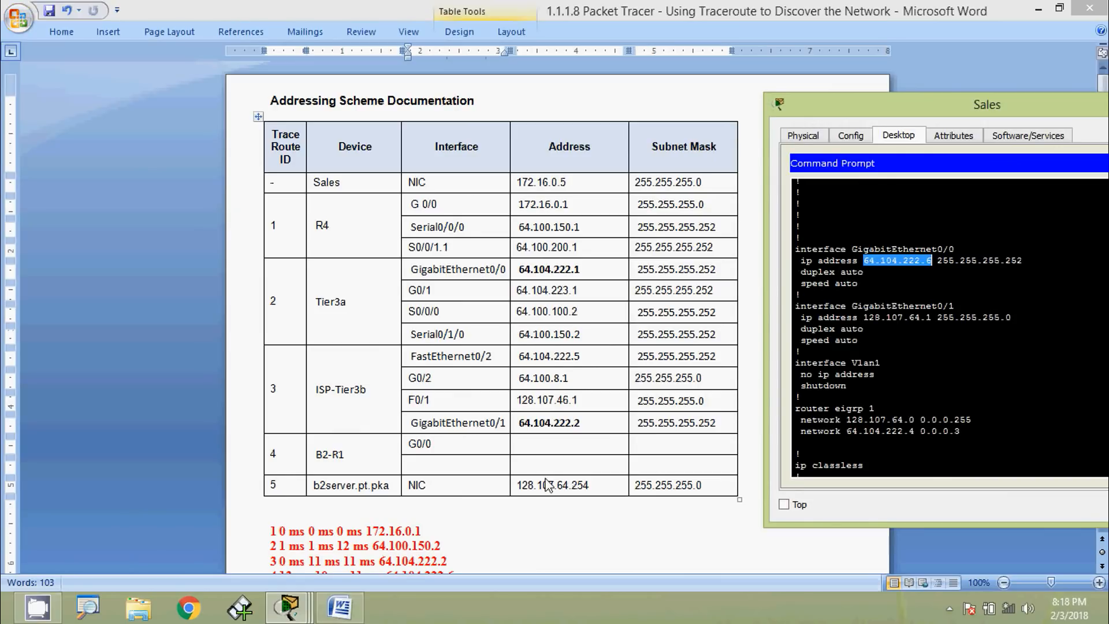
pyautogui.click(558, 457)
pyautogui.click(558, 445)
pyautogui.write('64.104.222.6')
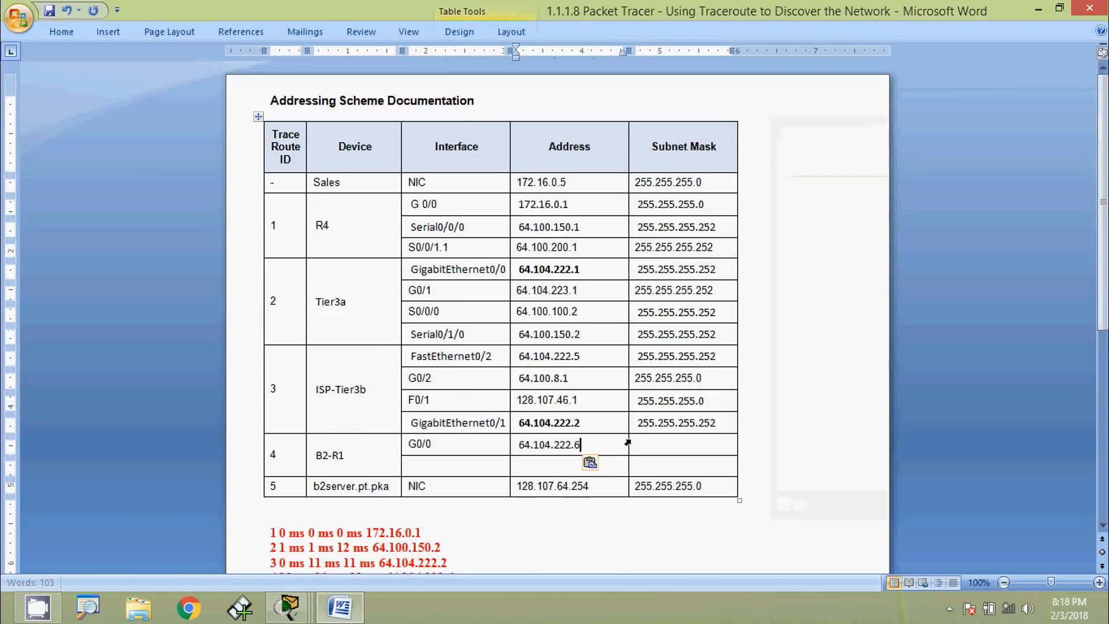
# Copy the GigabitEthernet0/0 mask 255.255.255.252 into the Subnet Mask cell of B2-R1's G0/0 row
pyautogui.click(656, 444)
pyautogui.hotkey('alt', 'Tab')
pyautogui.moveTo(937, 260); pyautogui.dragTo(1022, 260)
pyautogui.rightClick(995, 263)
pyautogui.click(1008, 276)
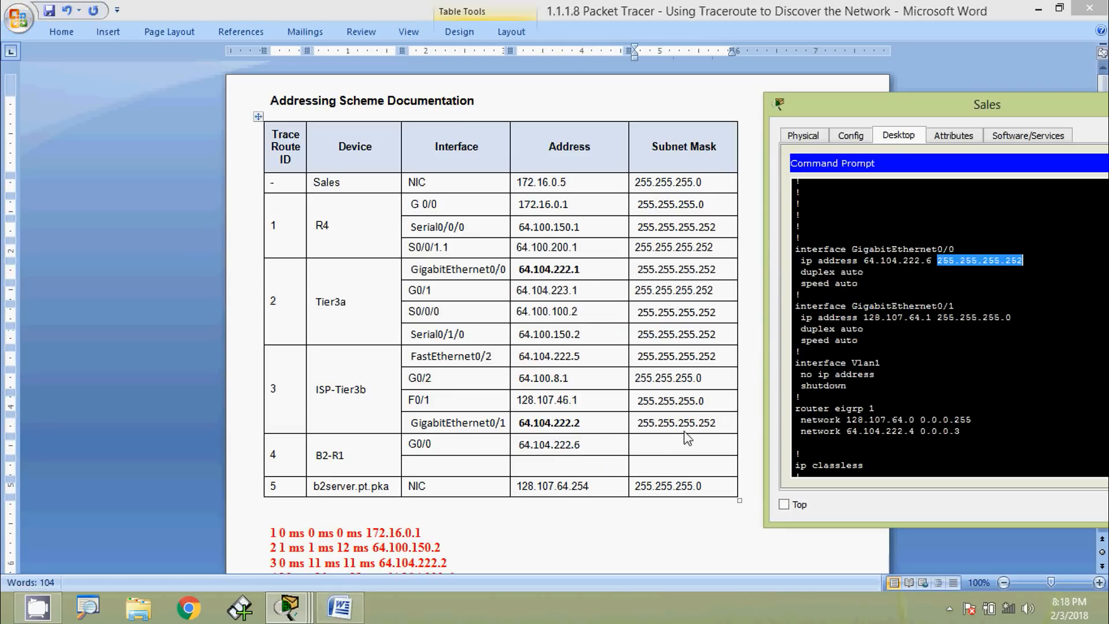
pyautogui.hotkey('alt', 'Tab')
pyautogui.hotkey('ctrl', 'v')
# Copy the interface name GigabitEthernet0/1 from the running configuration into B2-R1's empty Interface cell, and return to the Sales window
pyautogui.hotkey('alt', 'Tab')
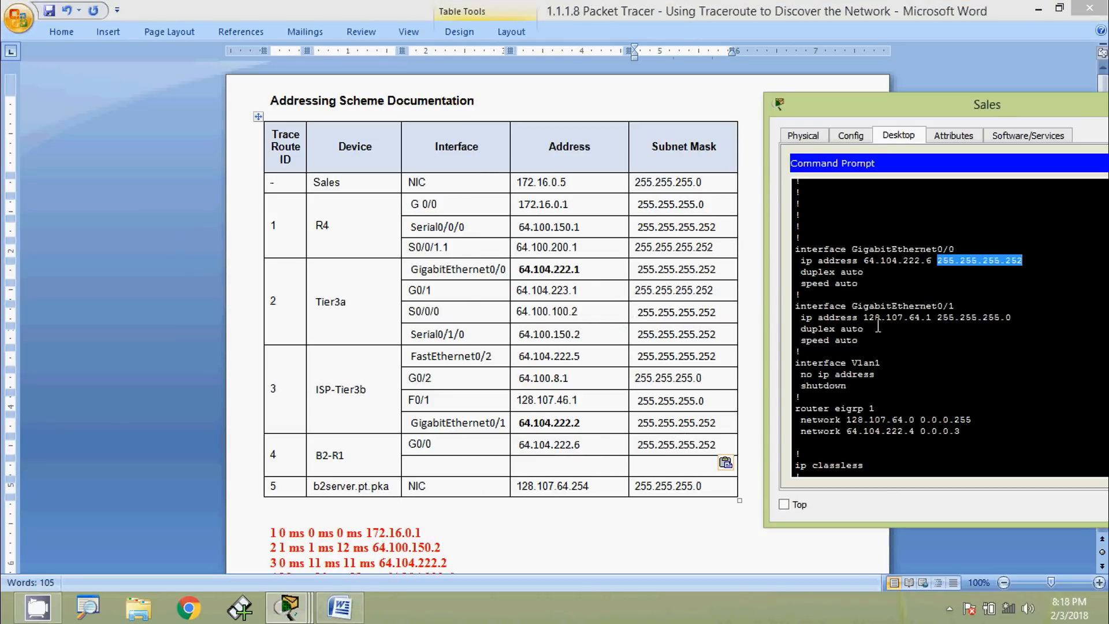
pyautogui.moveTo(853, 306); pyautogui.dragTo(954, 306)
pyautogui.rightClick(926, 307)
pyautogui.click(948, 316)
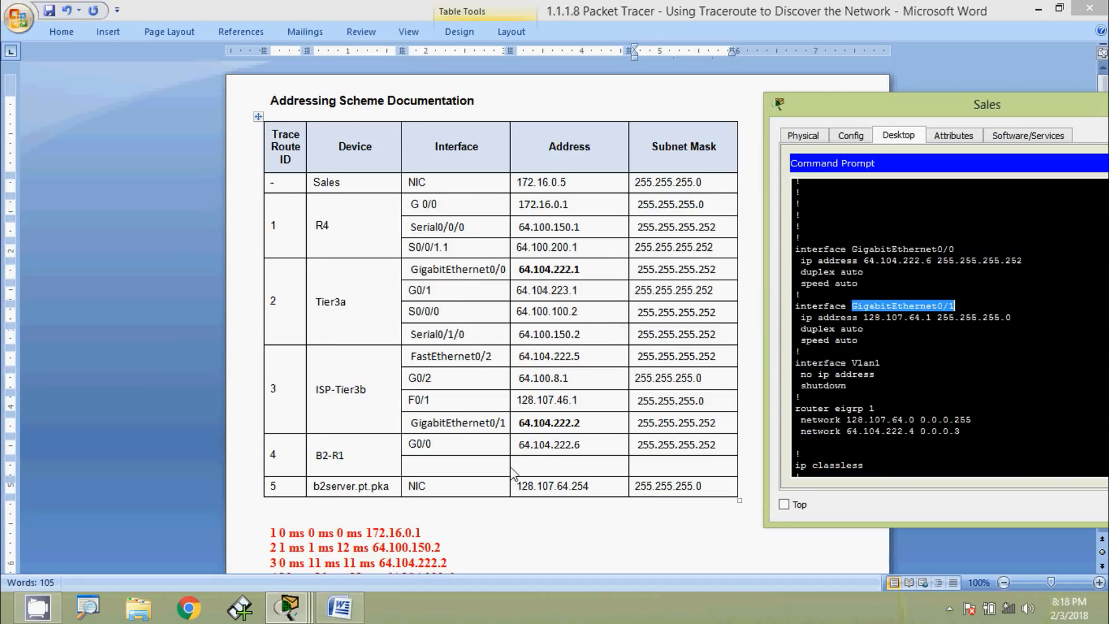
pyautogui.click(473, 467)
pyautogui.hotkey('ctrl', 'v')
pyautogui.hotkey('alt', 'Tab')
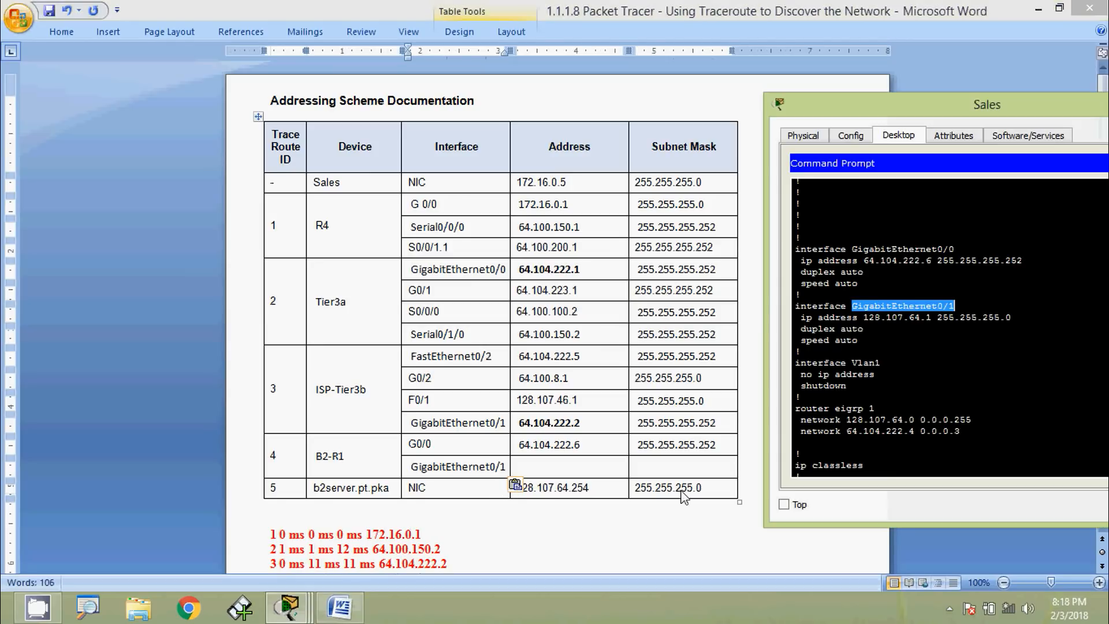
# Copy the GigabitEthernet0/1 address 128.107.64.1 from the running configuration into the Address cell of B2-R1's GigabitEthernet0/1 row, and return to the Sales window
pyautogui.moveTo(865, 318); pyautogui.dragTo(931, 319)
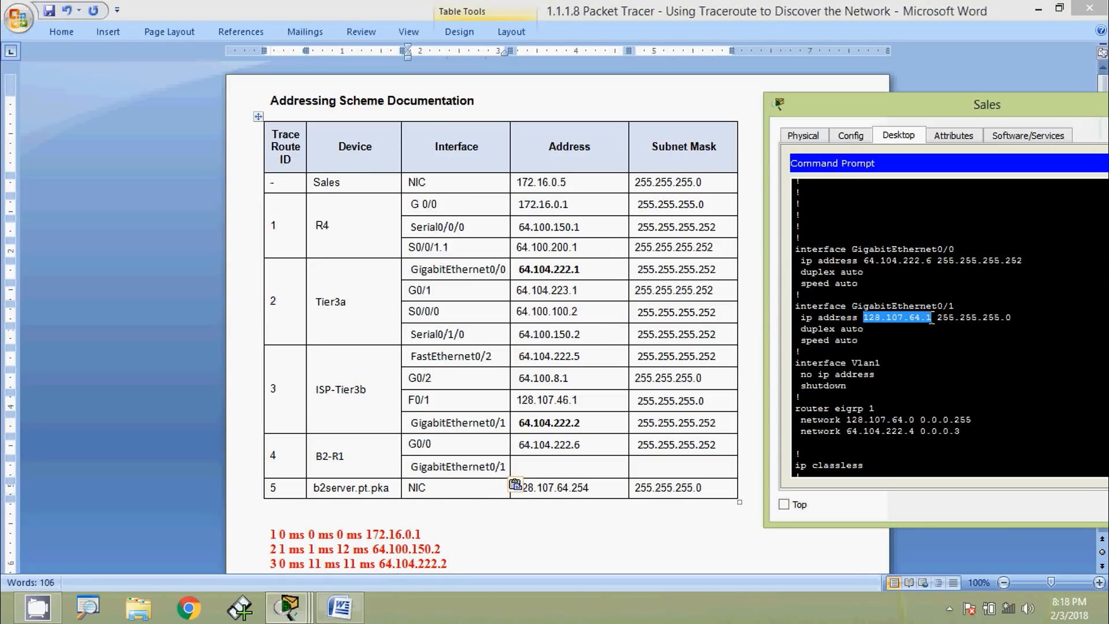
pyautogui.rightClick(907, 321)
pyautogui.click(930, 333)
pyautogui.click(546, 469)
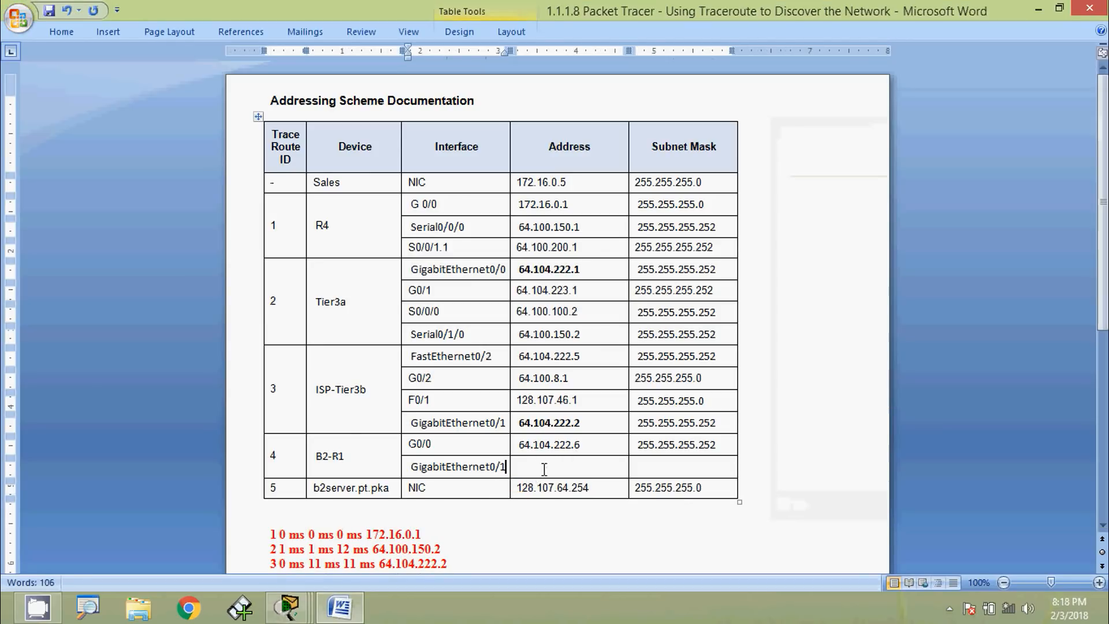
pyautogui.hotkey('ctrl', 'v')
pyautogui.hotkey('alt', 'Tab')
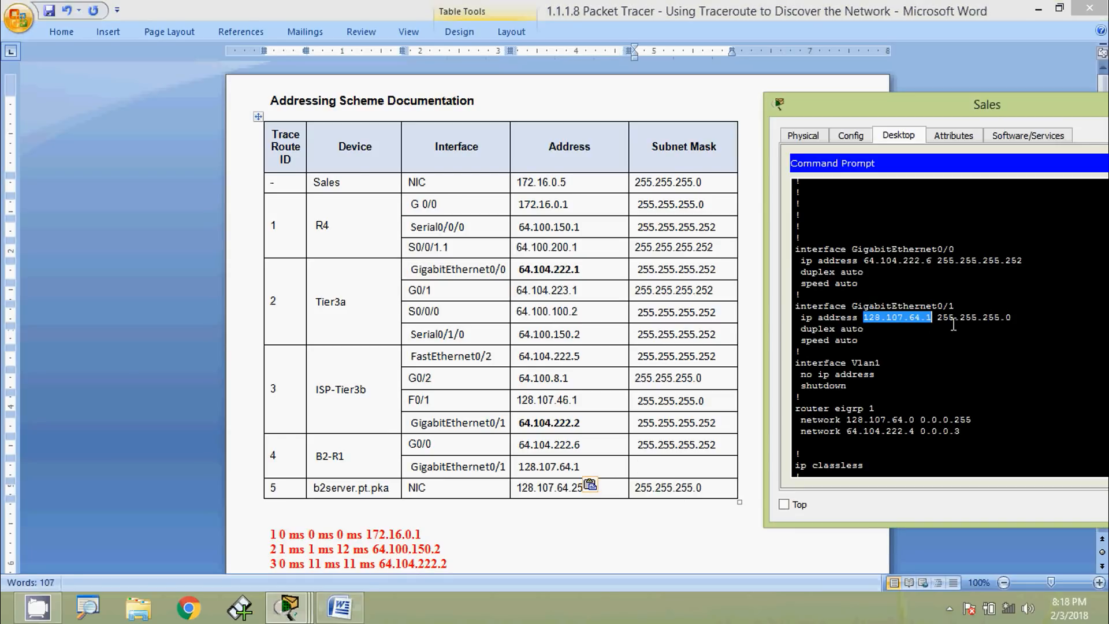
# Copy the GigabitEthernet0/1 mask 255.255.255.0 into the Subnet Mask cell of B2-R1's GigabitEthernet0/1 row
pyautogui.moveTo(937, 317); pyautogui.dragTo(1012, 319)
pyautogui.rightClick(999, 322)
pyautogui.click(1025, 333)
pyautogui.click(674, 465)
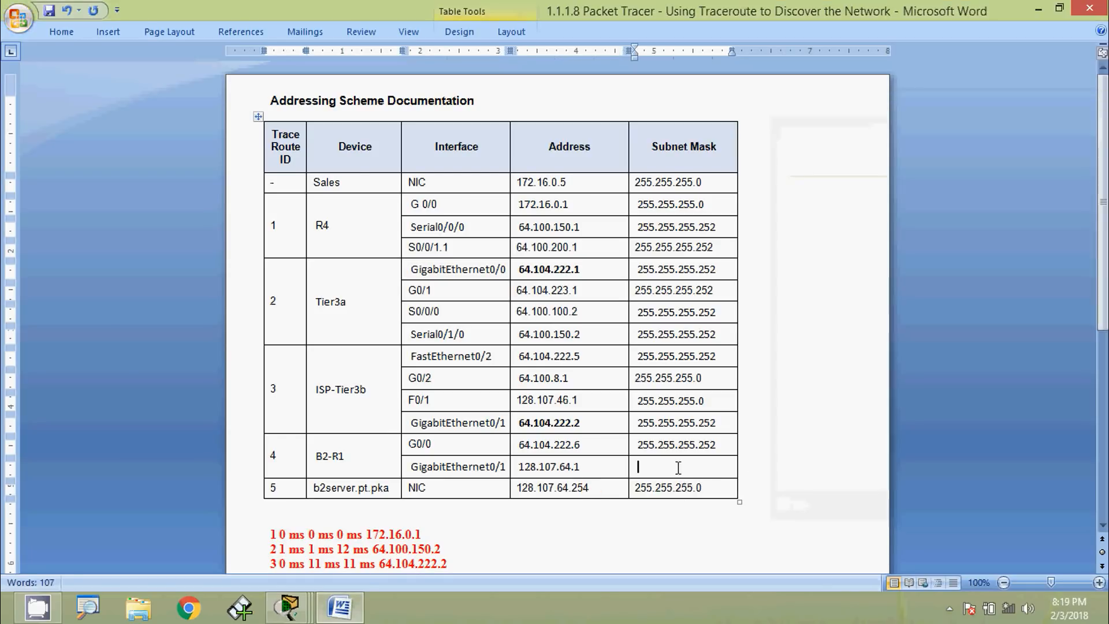
pyautogui.hotkey('ctrl', 'v')
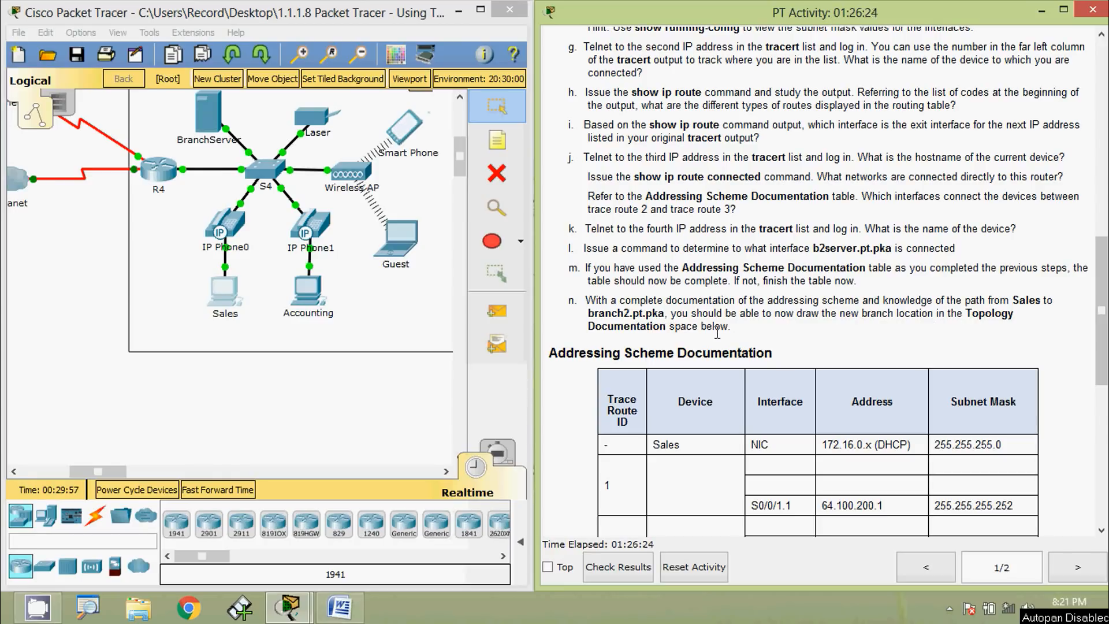
# Run show cdp neighbors on B2-R1 from the Sales command prompt and check the platform of the connected device
pyautogui.moveTo(1102, 315)
pyautogui.mouseDown()
pyautogui.moveTo(1102, 451)
pyautogui.moveTo(1102, 306)
pyautogui.mouseUp()
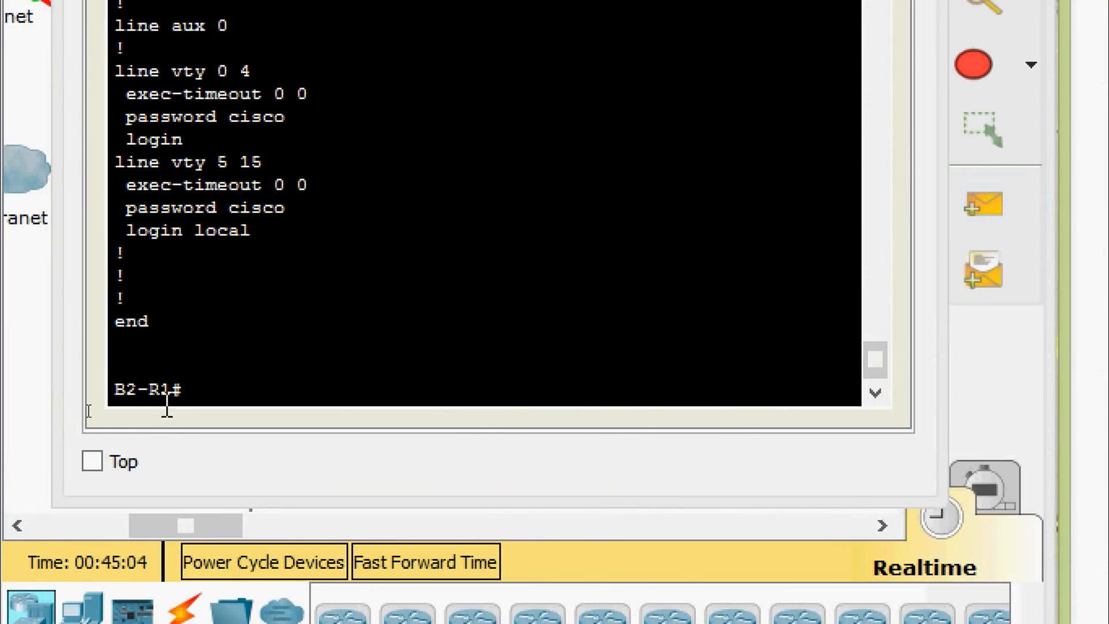
pyautogui.click(200, 389)
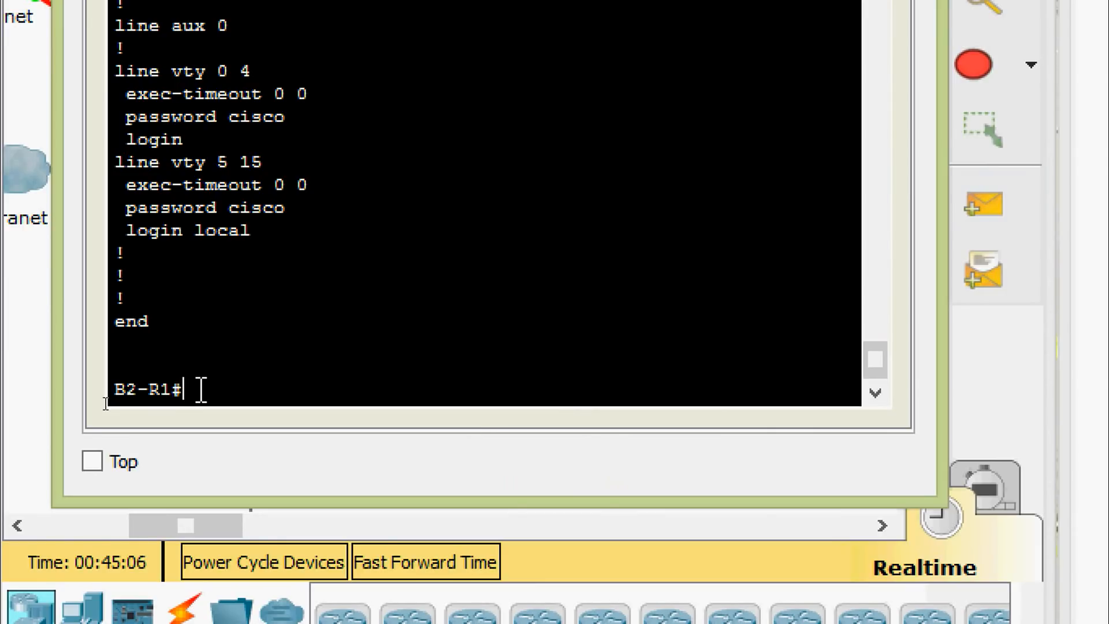
pyautogui.write('sh')
pyautogui.press('Tab')
pyautogui.write('cd')
pyautogui.press('Tab')
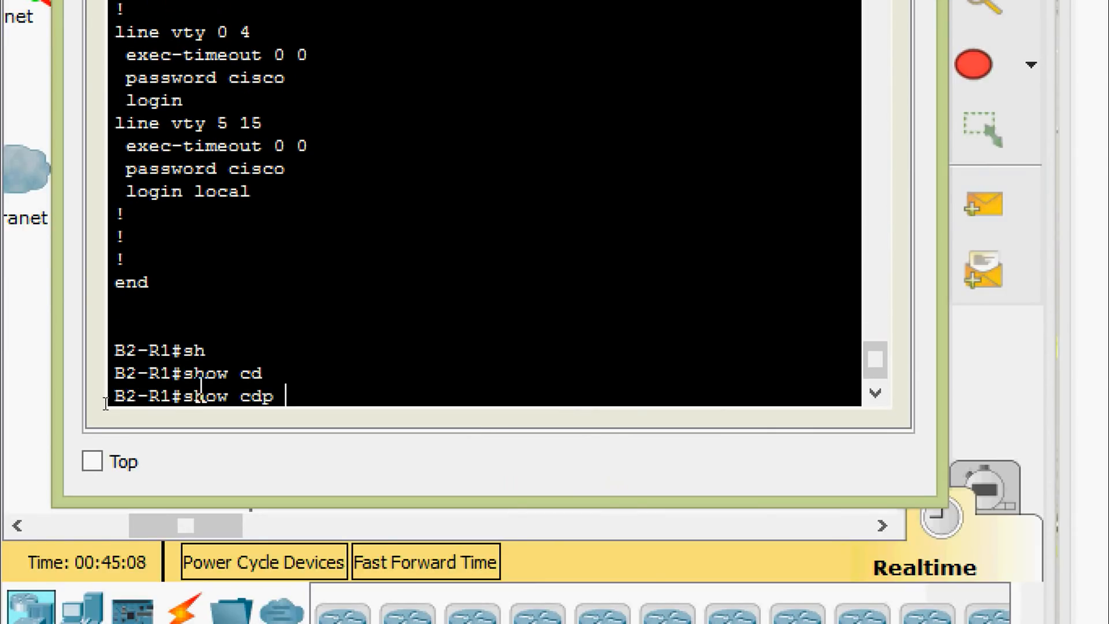
pyautogui.write('ne')
pyautogui.press('Tab')
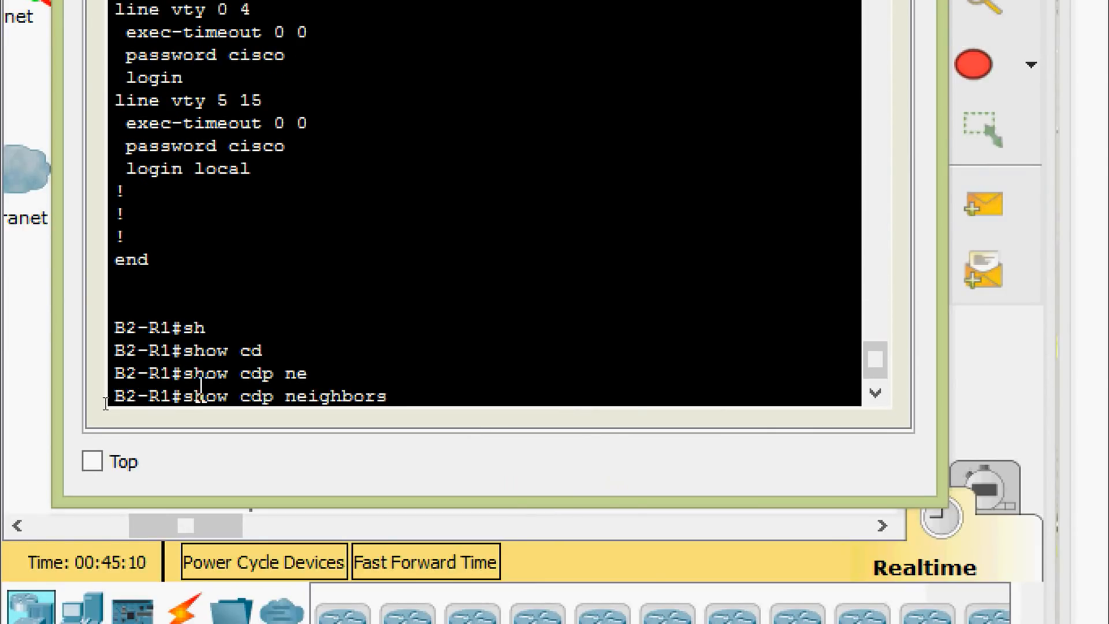
pyautogui.press('Return')
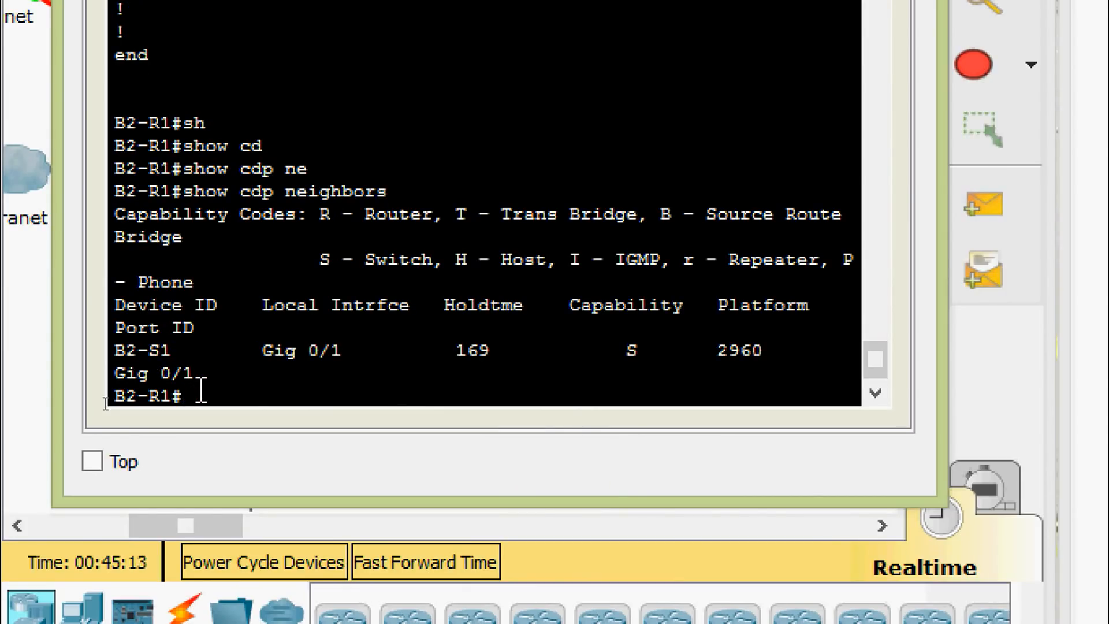
pyautogui.moveTo(695, 351); pyautogui.dragTo(771, 351)
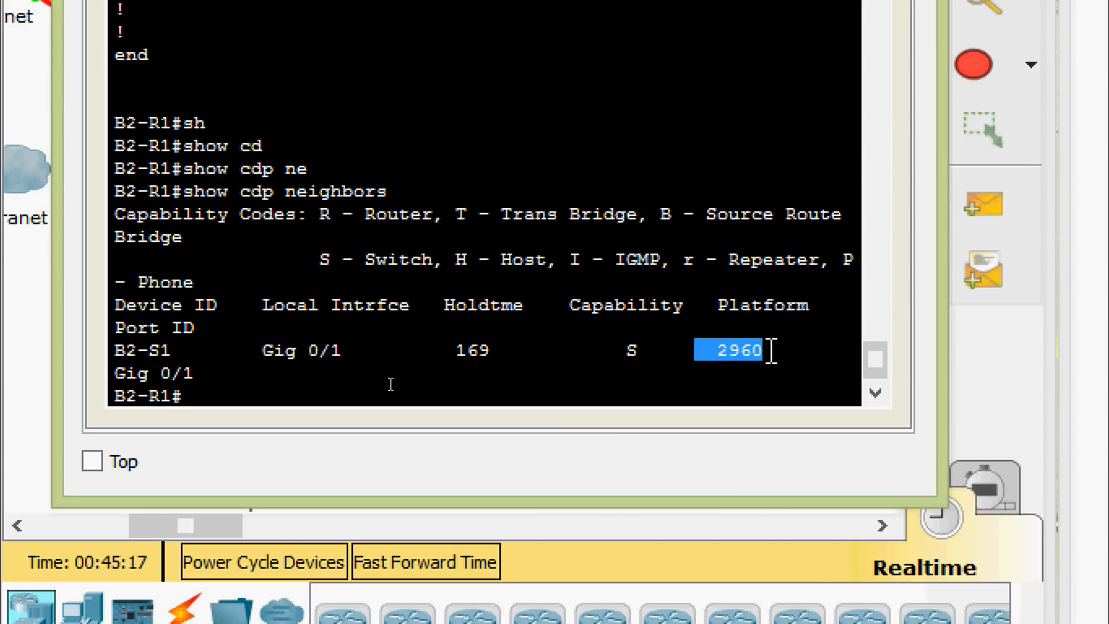
# Run show cdp neighbors detail on B2-R1 and examine the neighbor's platform and interface entries
pyautogui.press('Up')
pyautogui.write('de')
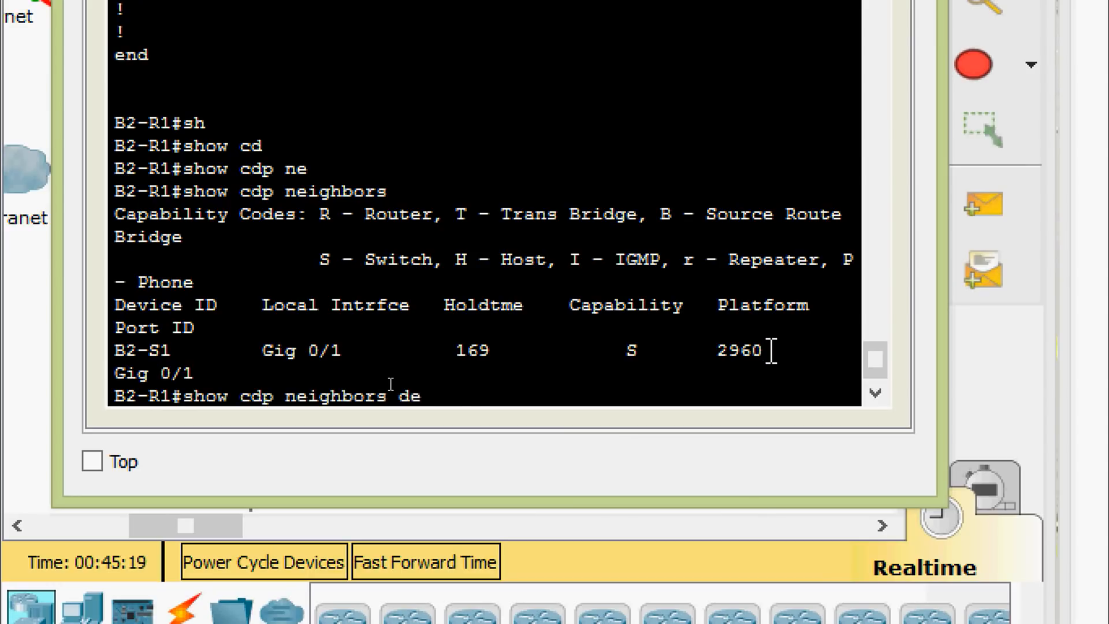
pyautogui.press('Tab')
pyautogui.press('Return')
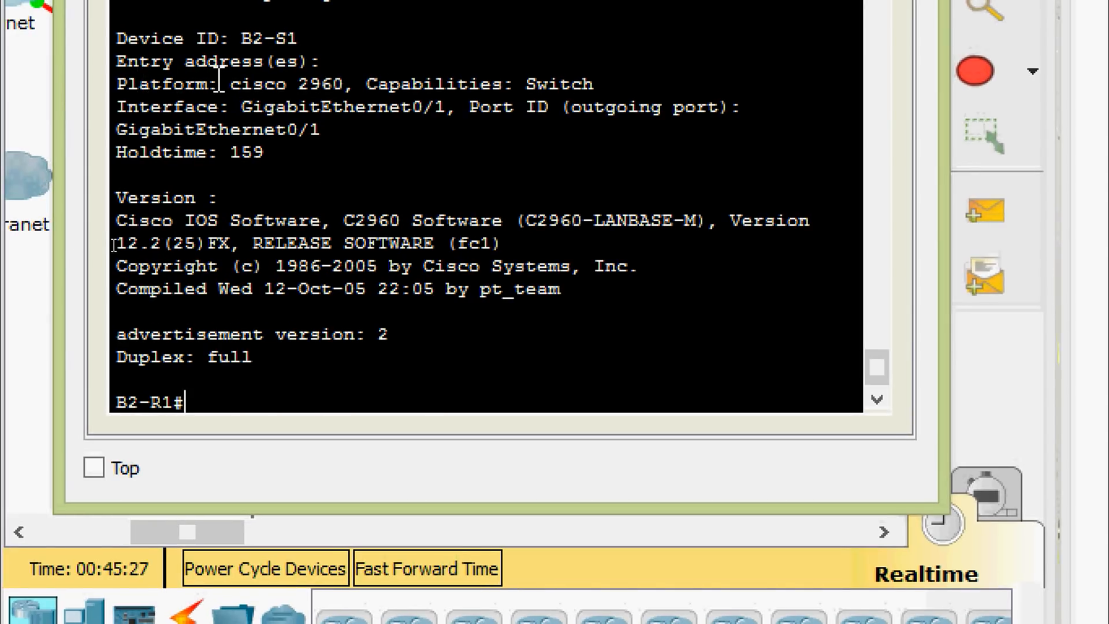
pyautogui.moveTo(230, 83); pyautogui.dragTo(355, 85)
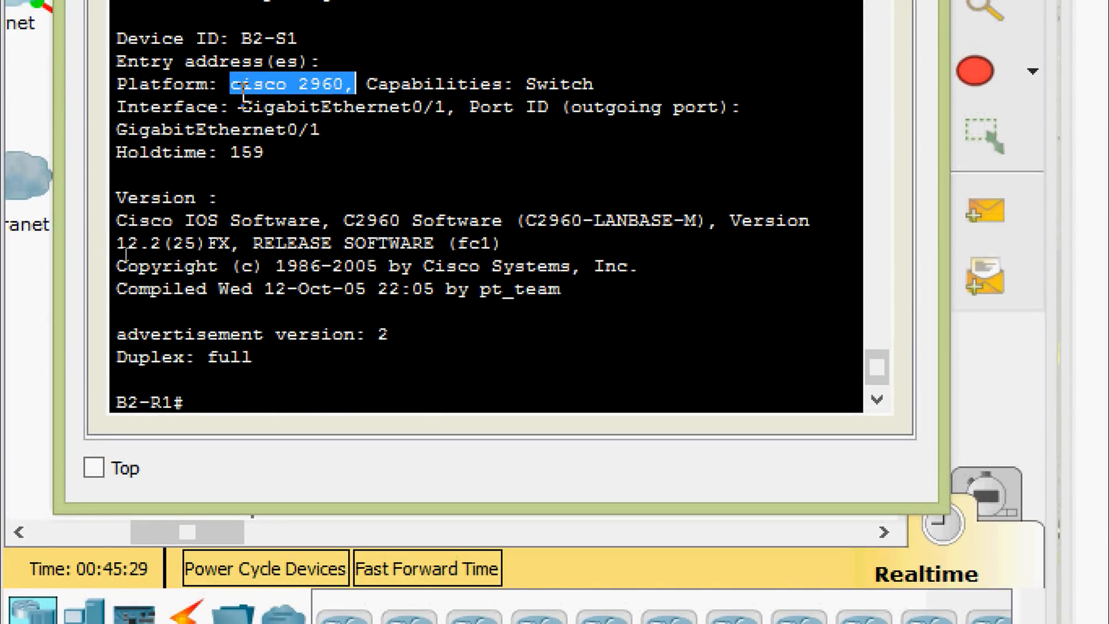
pyautogui.moveTo(242, 107); pyautogui.dragTo(462, 107)
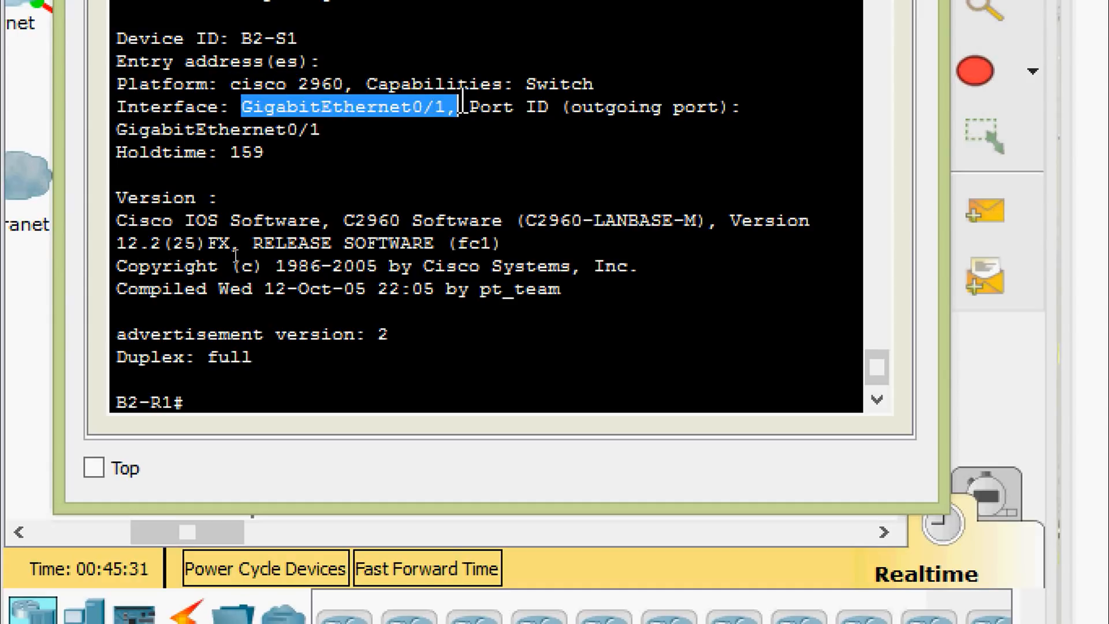
pyautogui.click(465, 104)
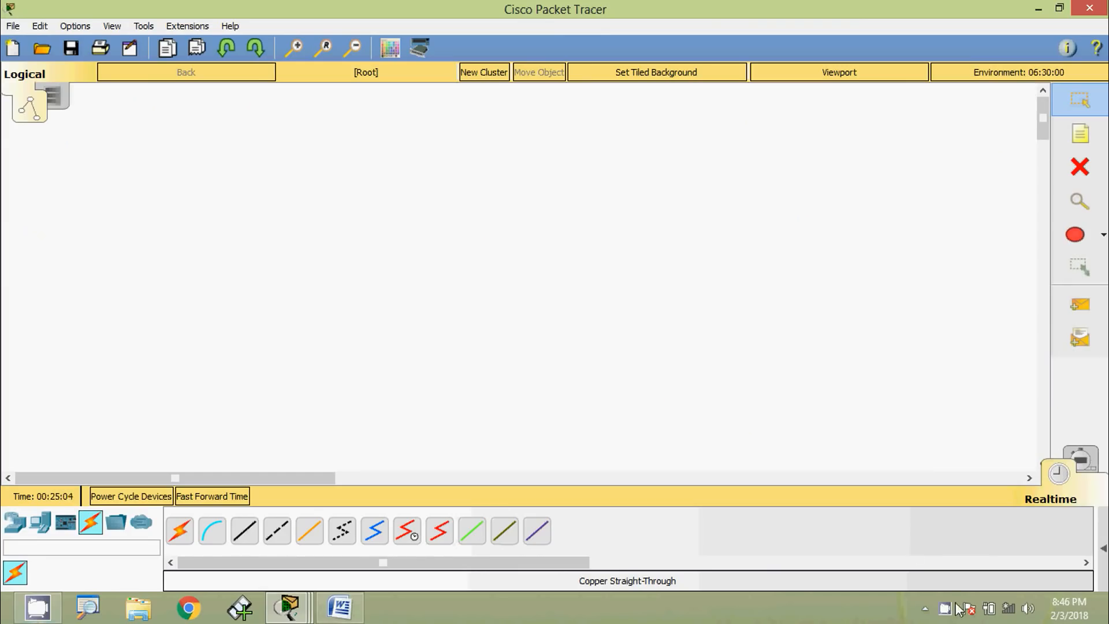
# After consulting the activity topology, place a generic PC and a 7960 IP phone side by side in the blank Packet Tracer workspace
pyautogui.click(925, 609)
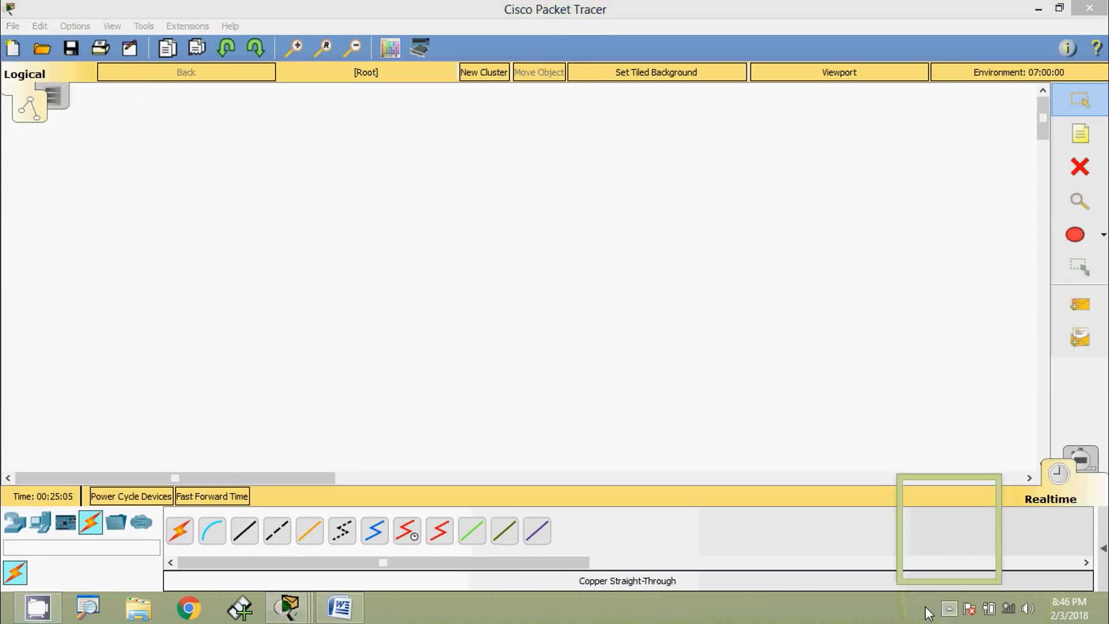
pyautogui.click(543, 186)
pyautogui.hotkey('alt', 'Tab')
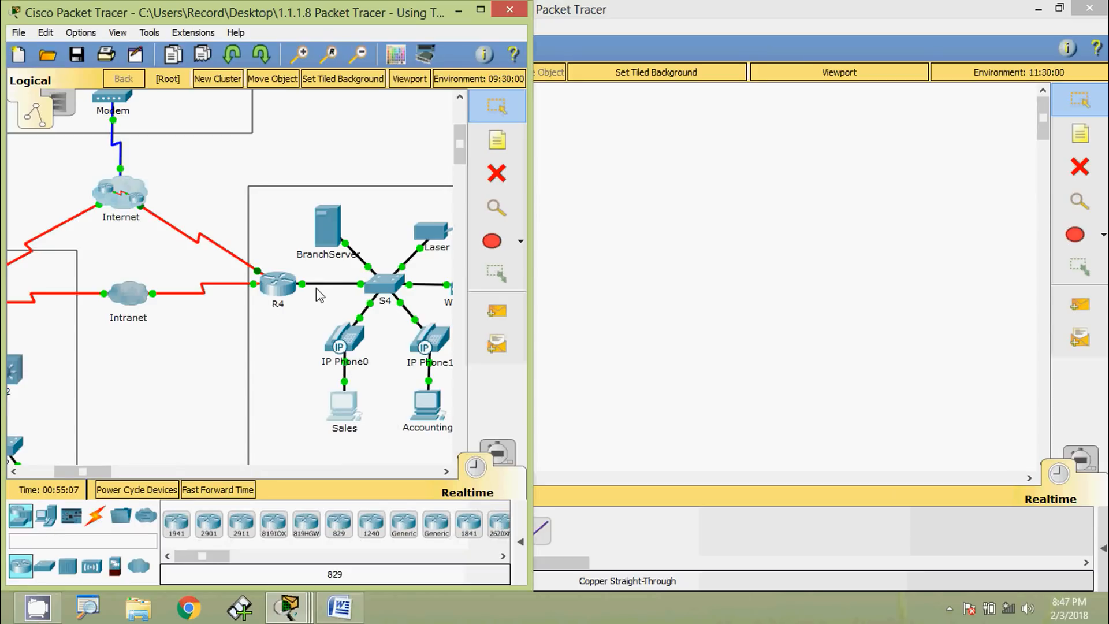
pyautogui.click(663, 334)
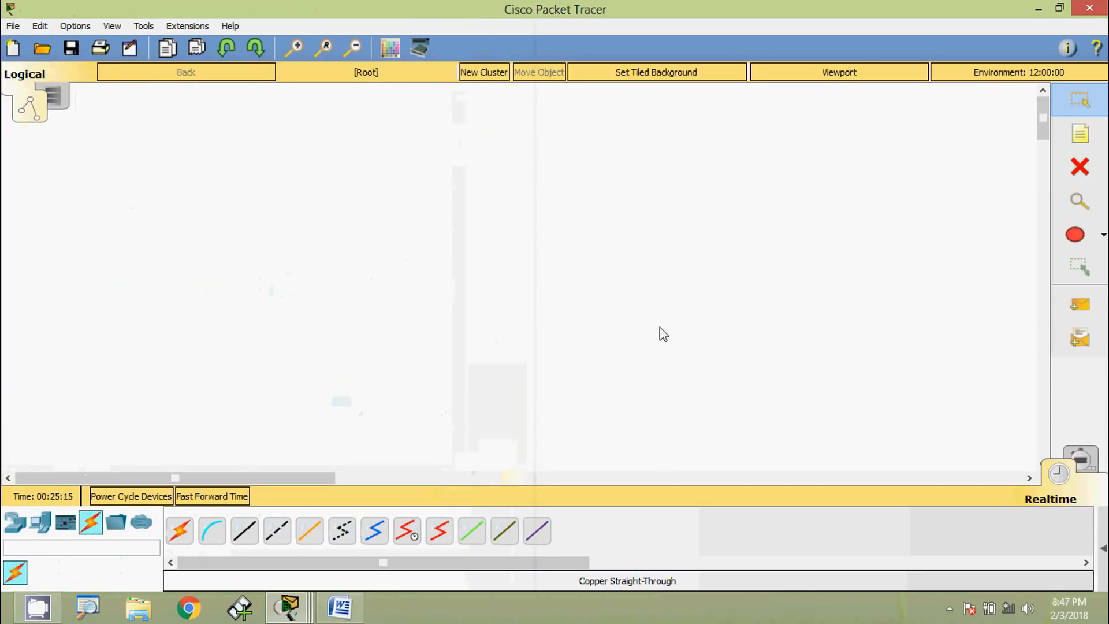
pyautogui.click(16, 523)
pyautogui.click(41, 527)
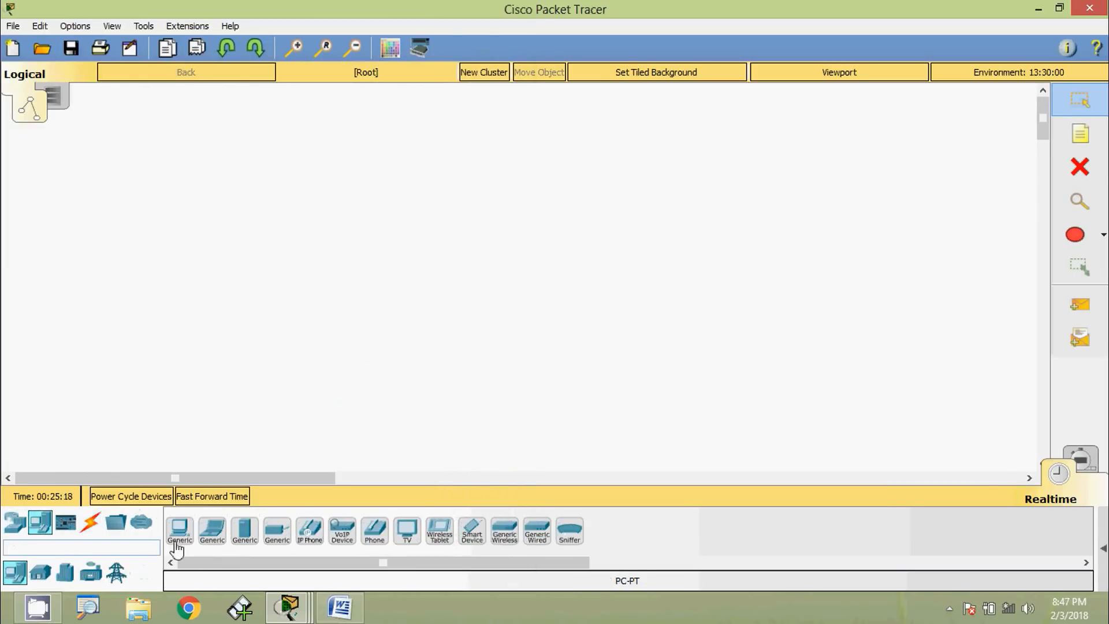
pyautogui.click(179, 530)
pyautogui.click(218, 270)
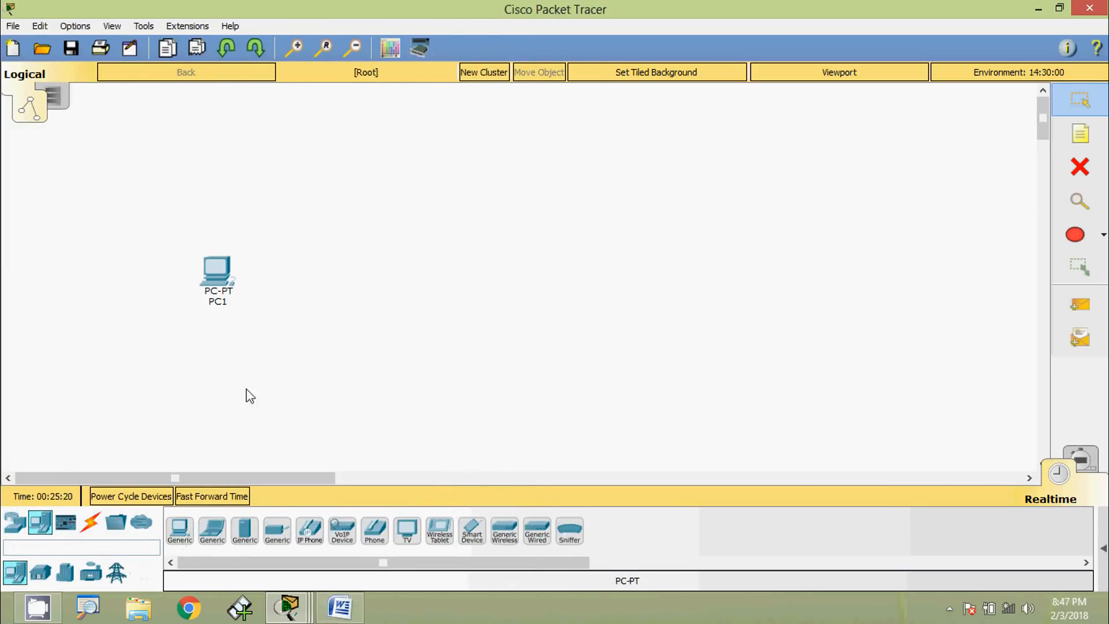
pyautogui.click(310, 530)
pyautogui.click(303, 281)
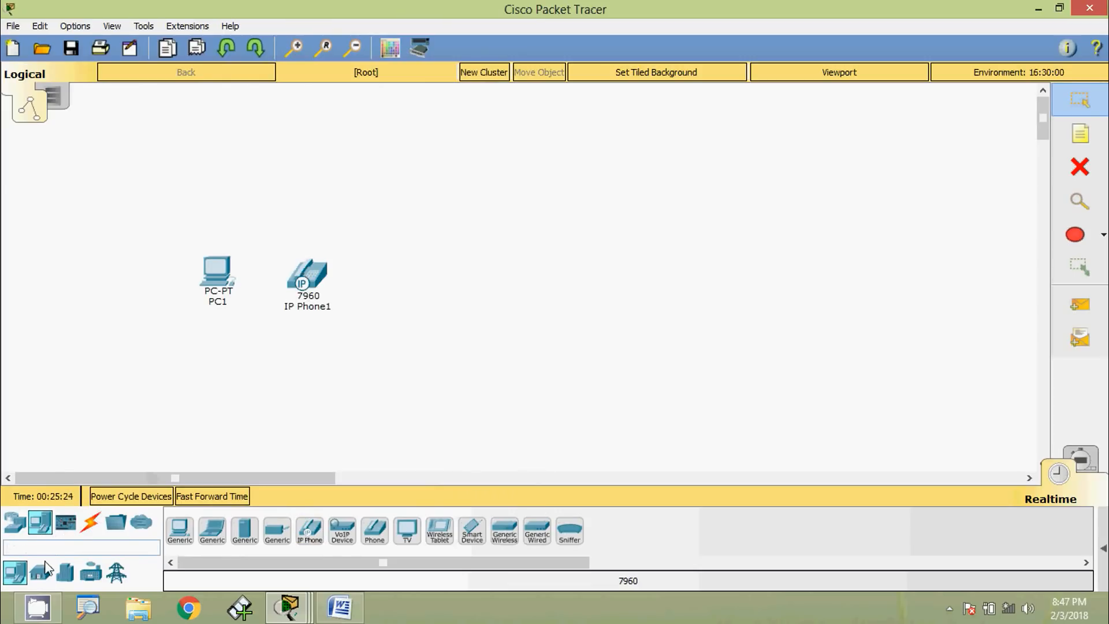
# Add a 2960 switch beside the IP phone and a 2911 router beside the switch, continuing the row of devices
pyautogui.click(15, 523)
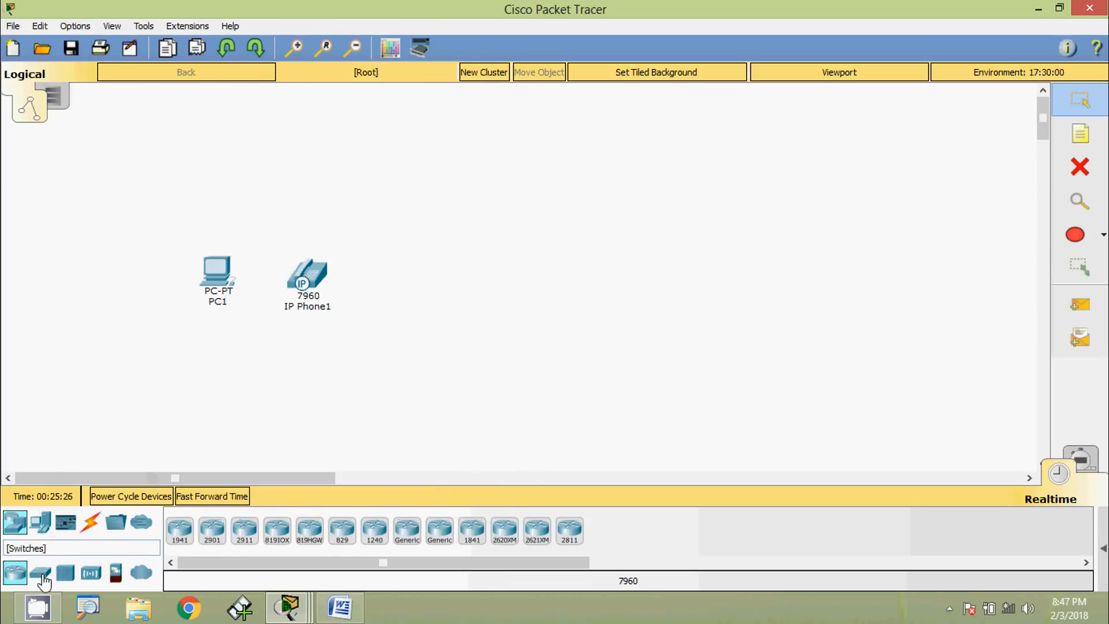
pyautogui.click(40, 572)
pyautogui.moveTo(183, 546); pyautogui.dragTo(414, 281)
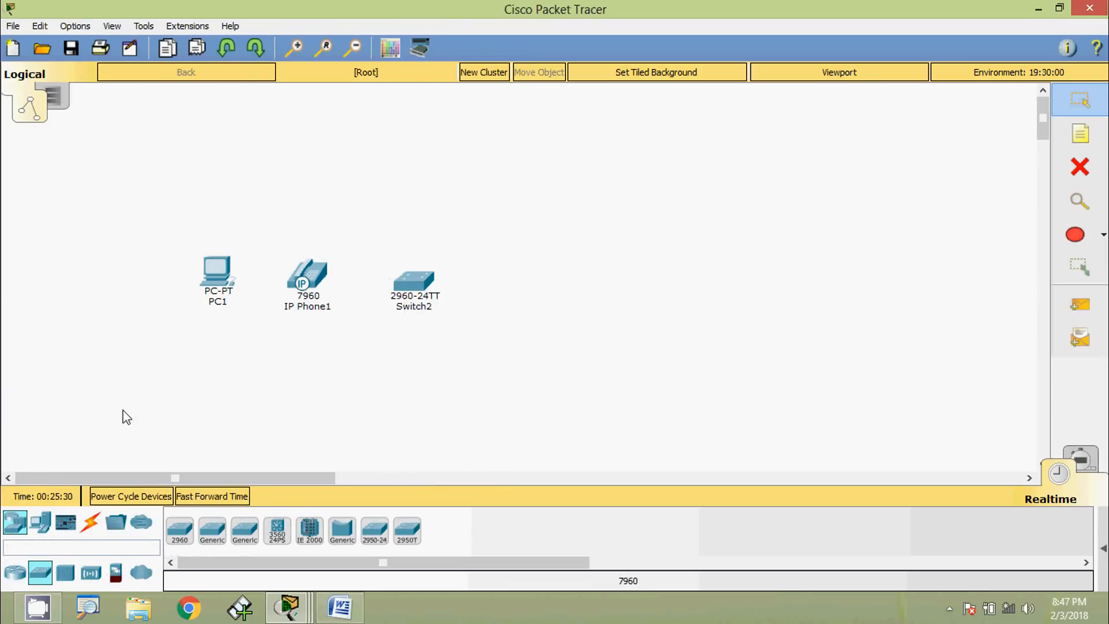
pyautogui.click(16, 576)
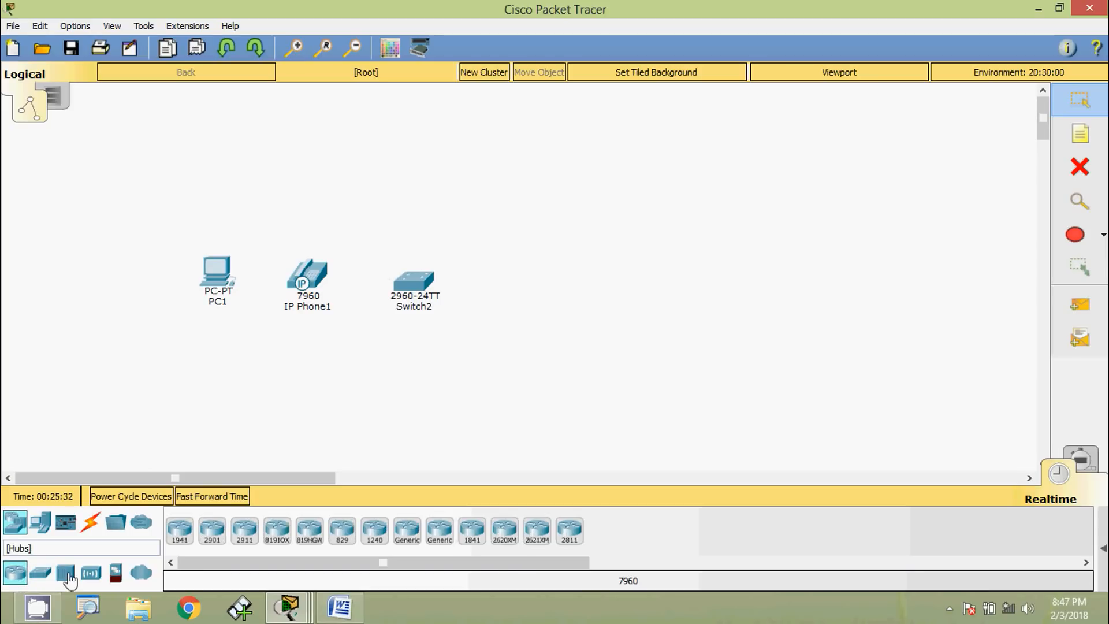
pyautogui.click(245, 530)
pyautogui.click(520, 285)
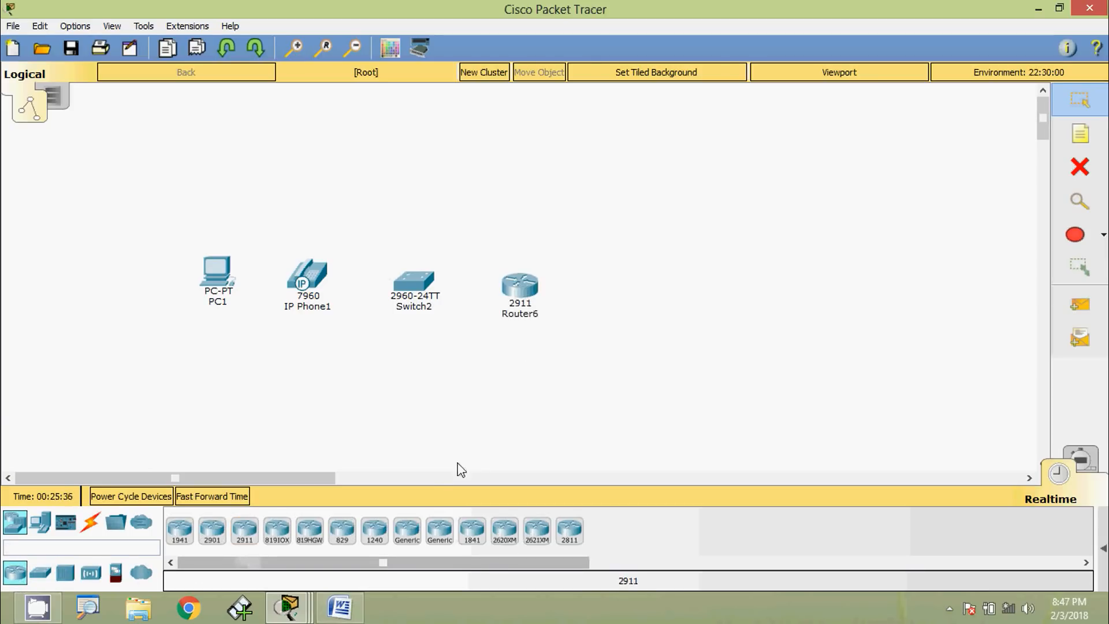
# Consult the activity topology and addressing table, and add a second 2911 router in line with and clearly spaced from the first router
pyautogui.hotkey('alt', 'Tab')
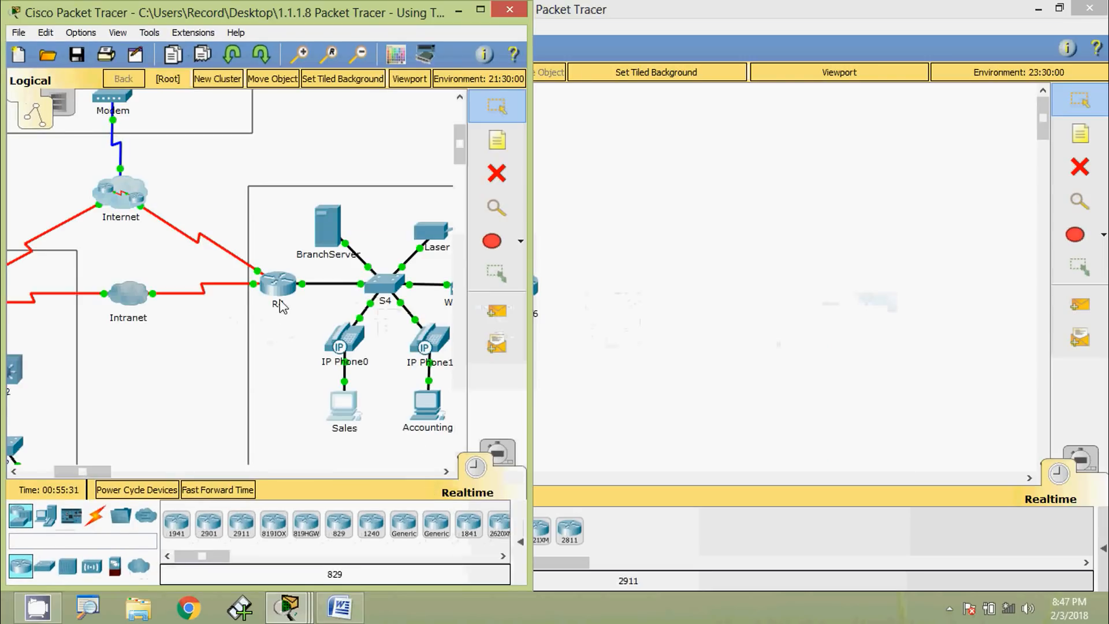
pyautogui.hotkey('alt', 'Tab')
pyautogui.click(339, 607)
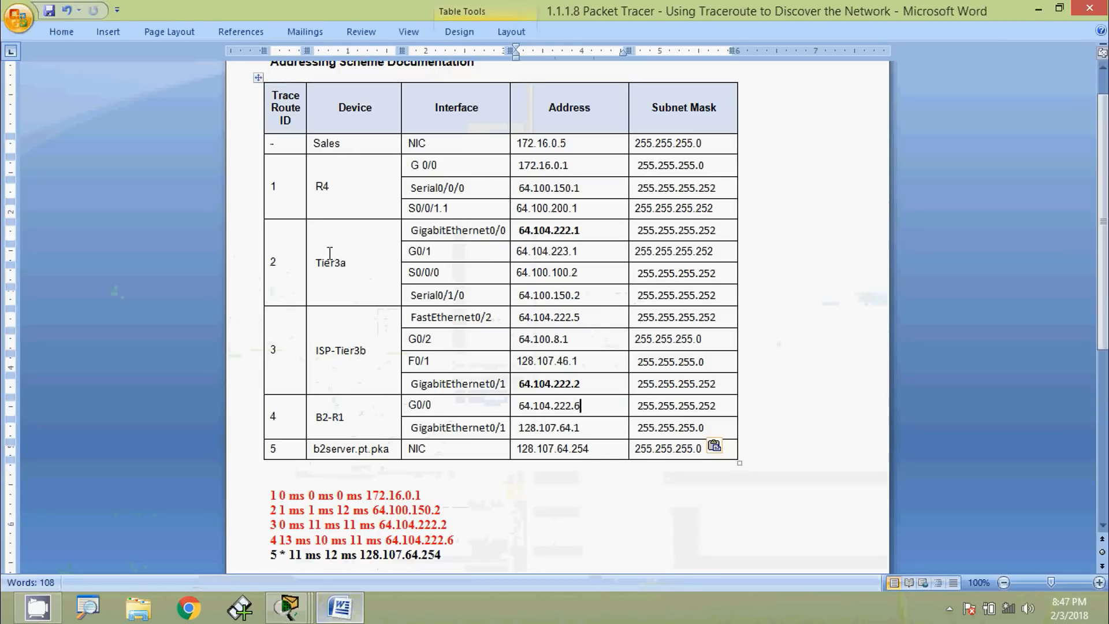
pyautogui.hotkey('alt', 'Tab')
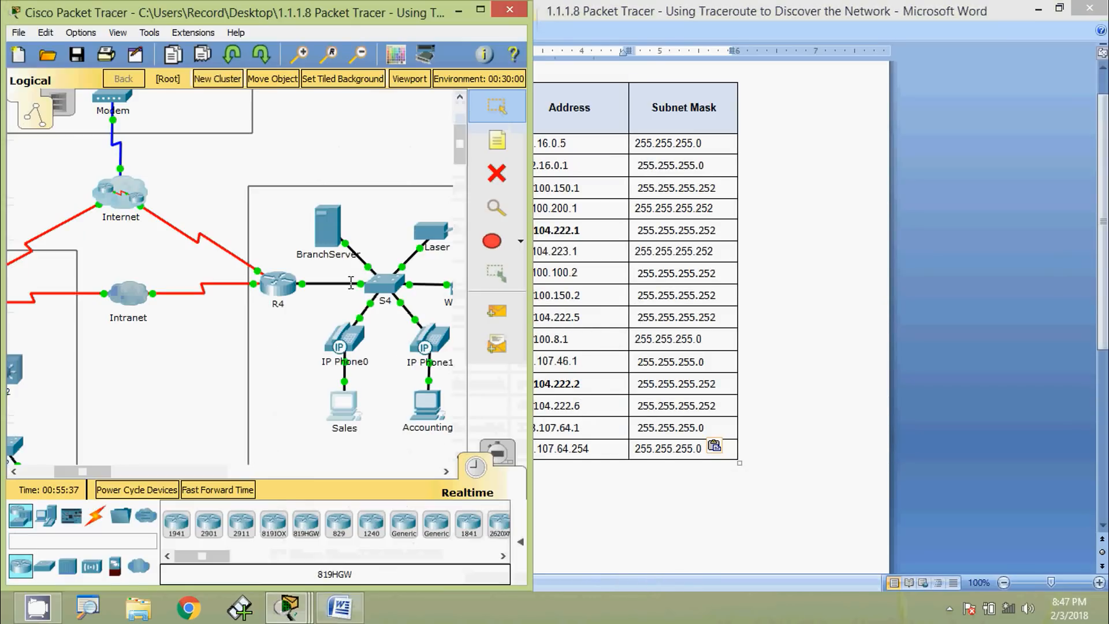
pyautogui.click(287, 606)
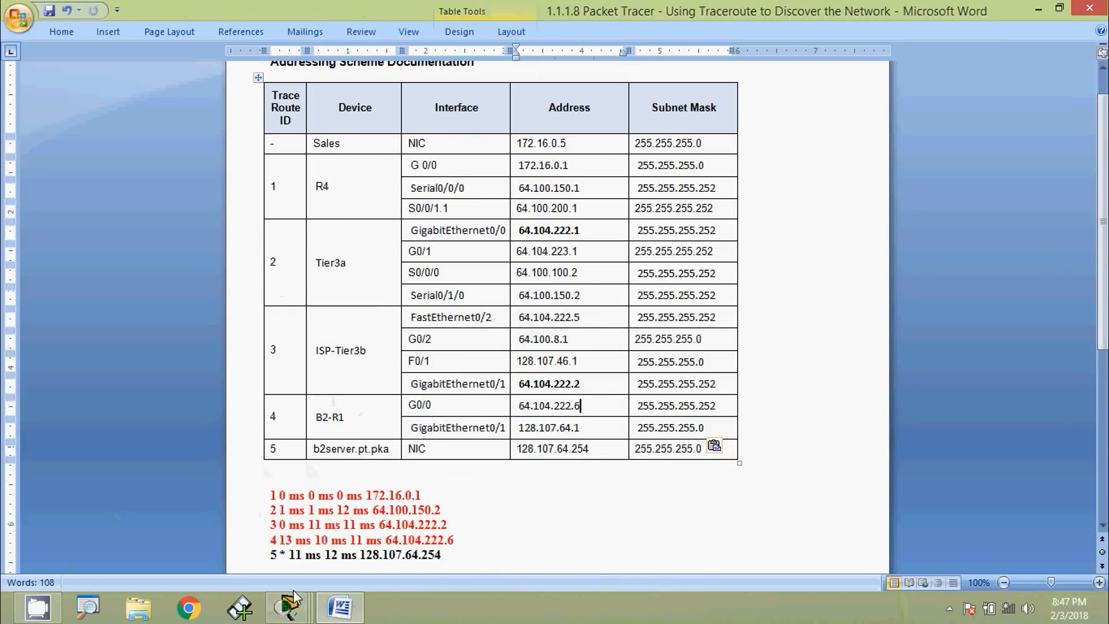
pyautogui.click(439, 523)
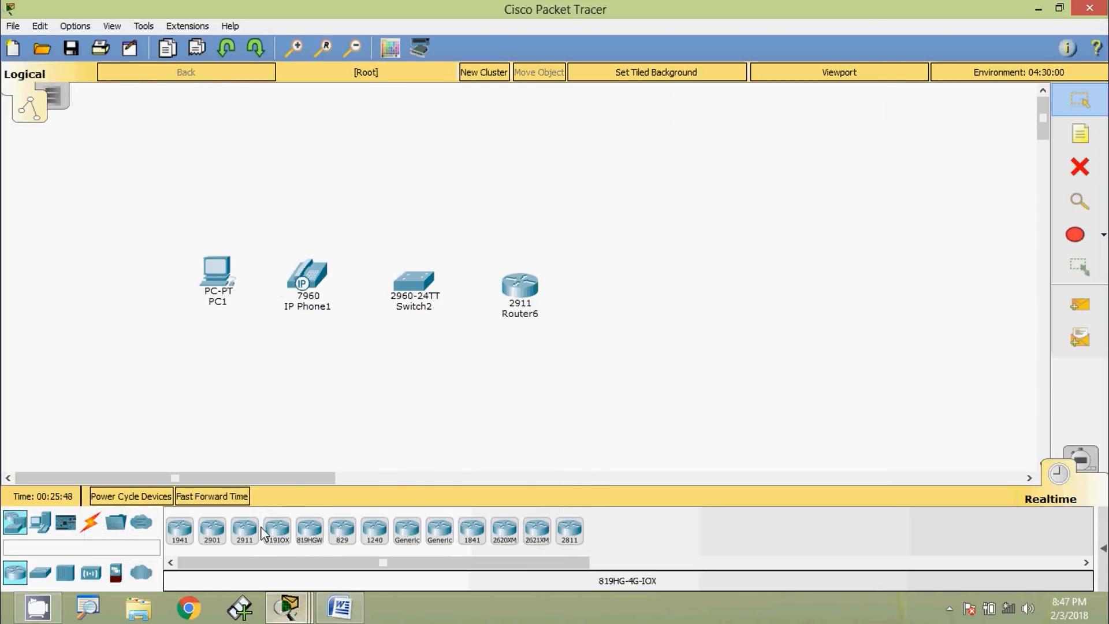
pyautogui.click(249, 545)
pyautogui.click(589, 287)
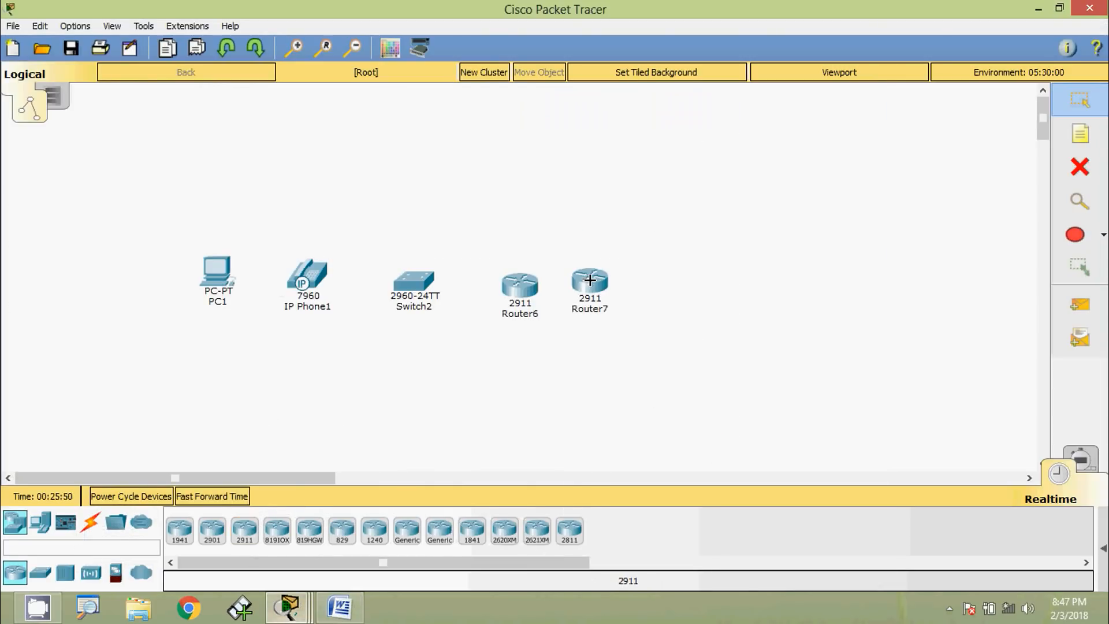
pyautogui.moveTo(590, 288); pyautogui.dragTo(634, 290)
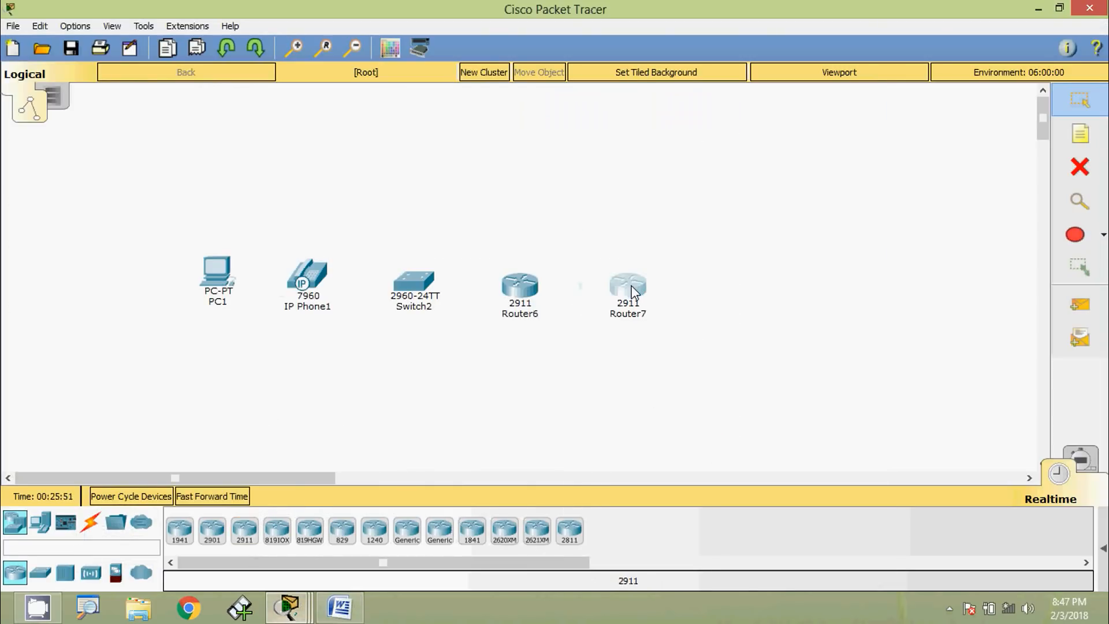
# Check the addressing table in the Word document for the next device on the route, and return to the Packet Tracer workspace
pyautogui.click(339, 606)
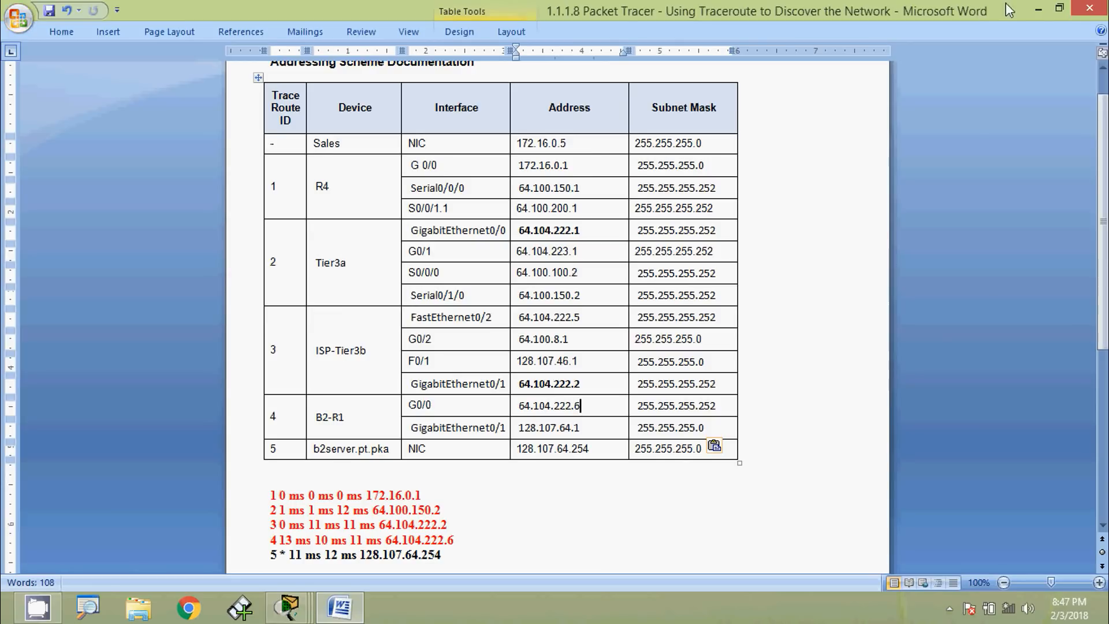
pyautogui.click(1038, 9)
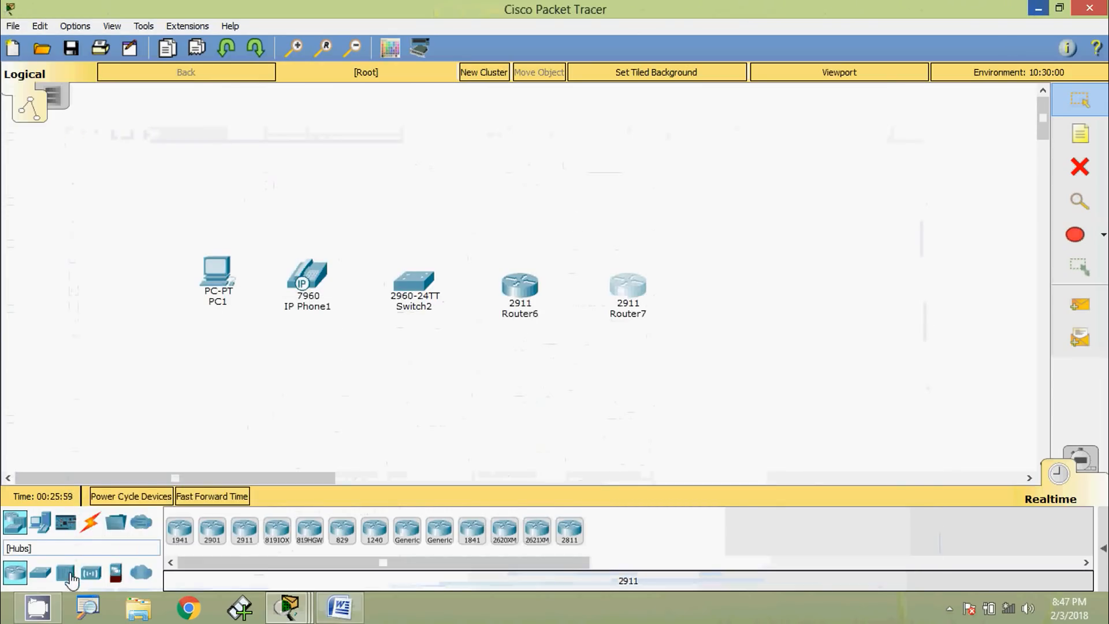
# Add a 3560-24PS multilayer switch beside the second 2911 router, continuing the row of devices
pyautogui.click(50, 575)
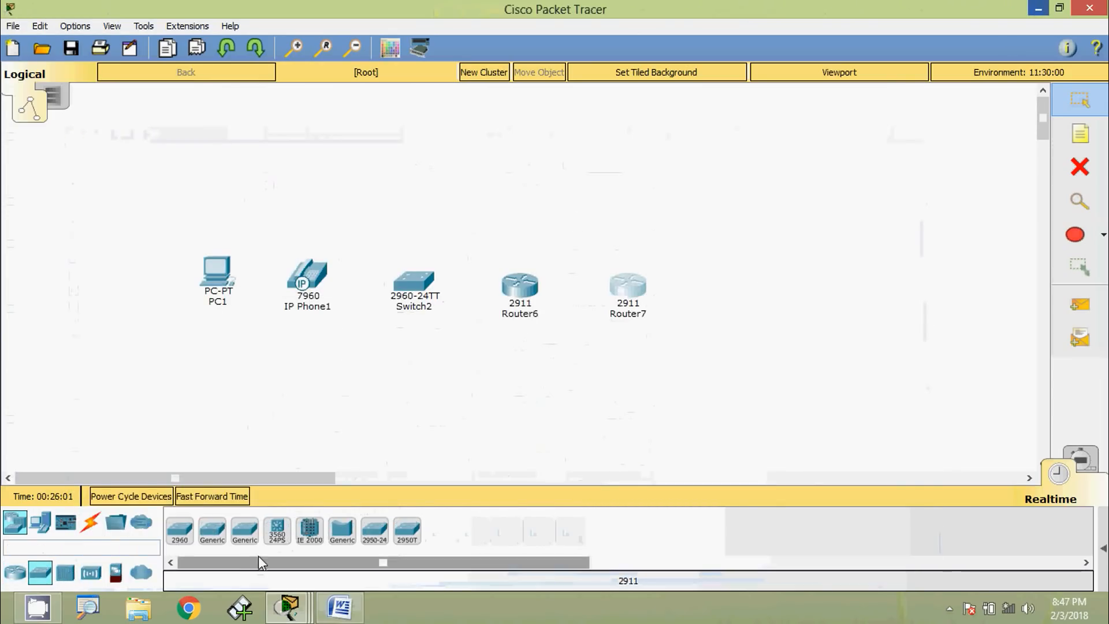
pyautogui.click(278, 544)
pyautogui.click(730, 276)
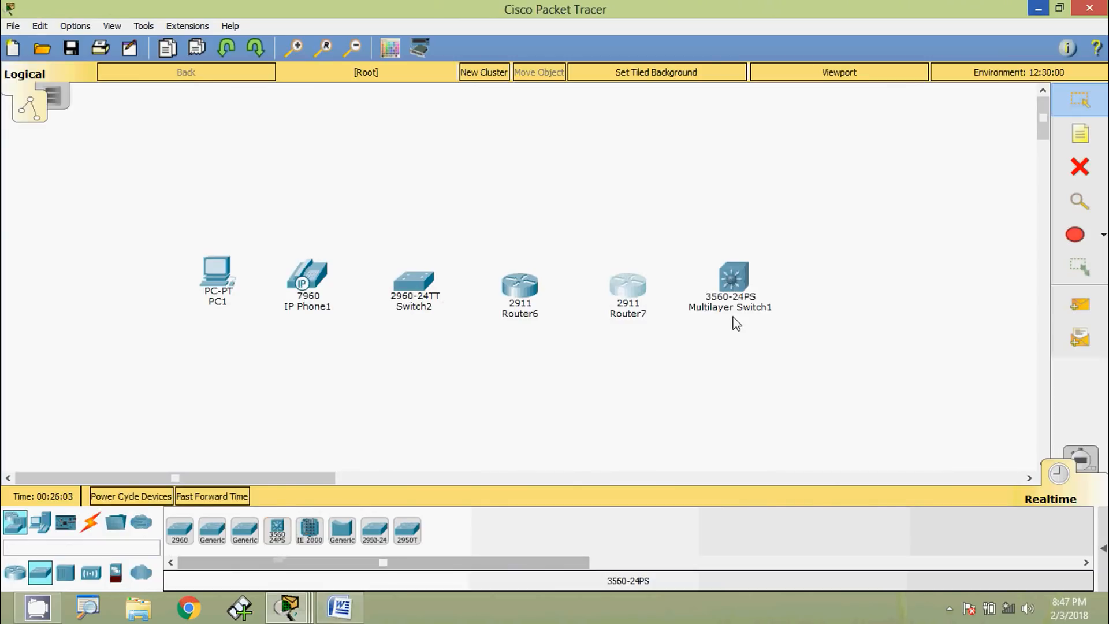
# Consult the addressing table in the Word document and add a third 2911 router beside the multilayer switch in Packet Tracer
pyautogui.click(340, 606)
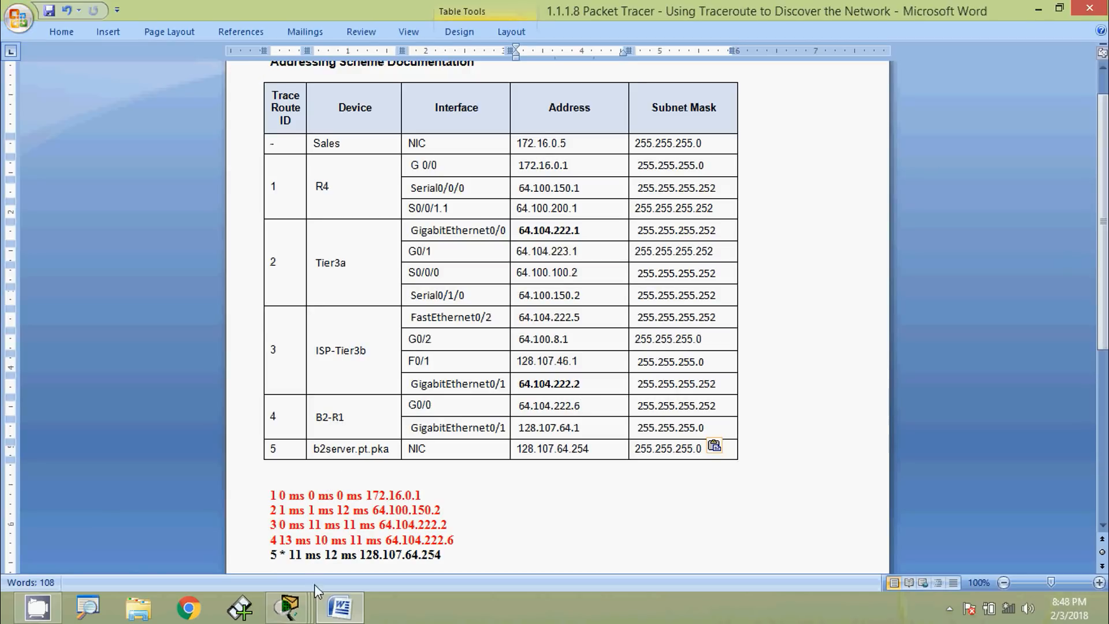
pyautogui.click(287, 606)
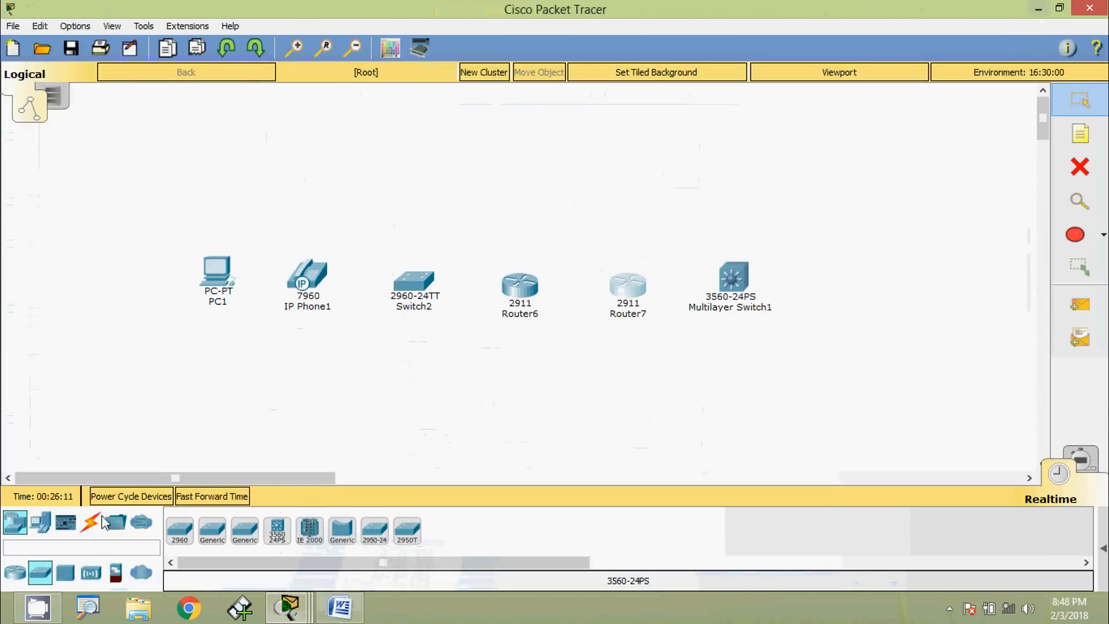
pyautogui.click(14, 572)
pyautogui.click(244, 530)
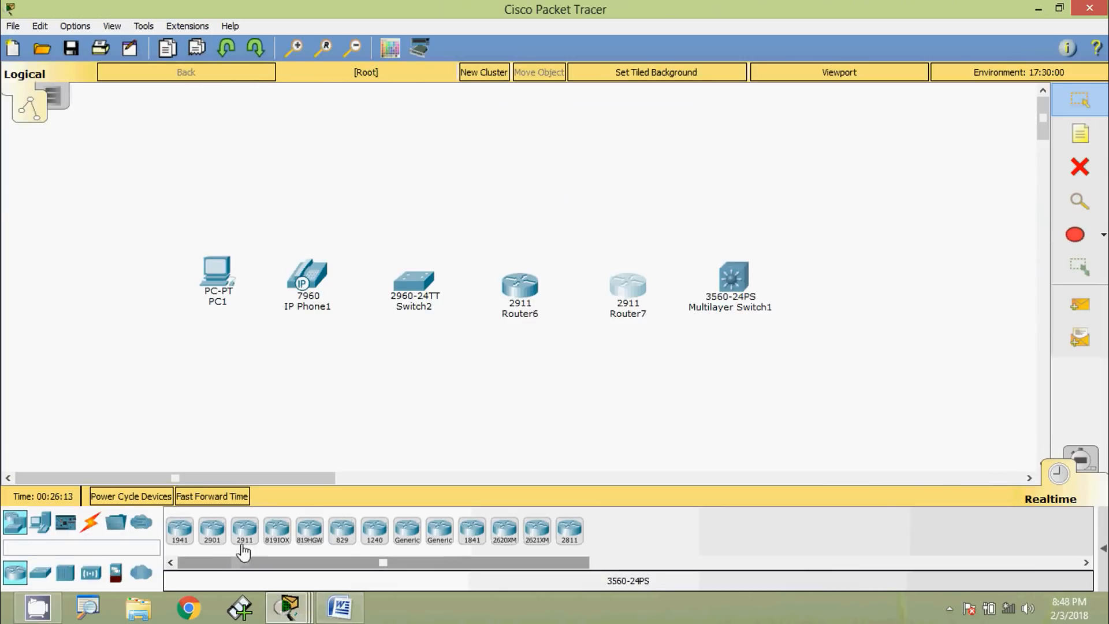
pyautogui.click(837, 280)
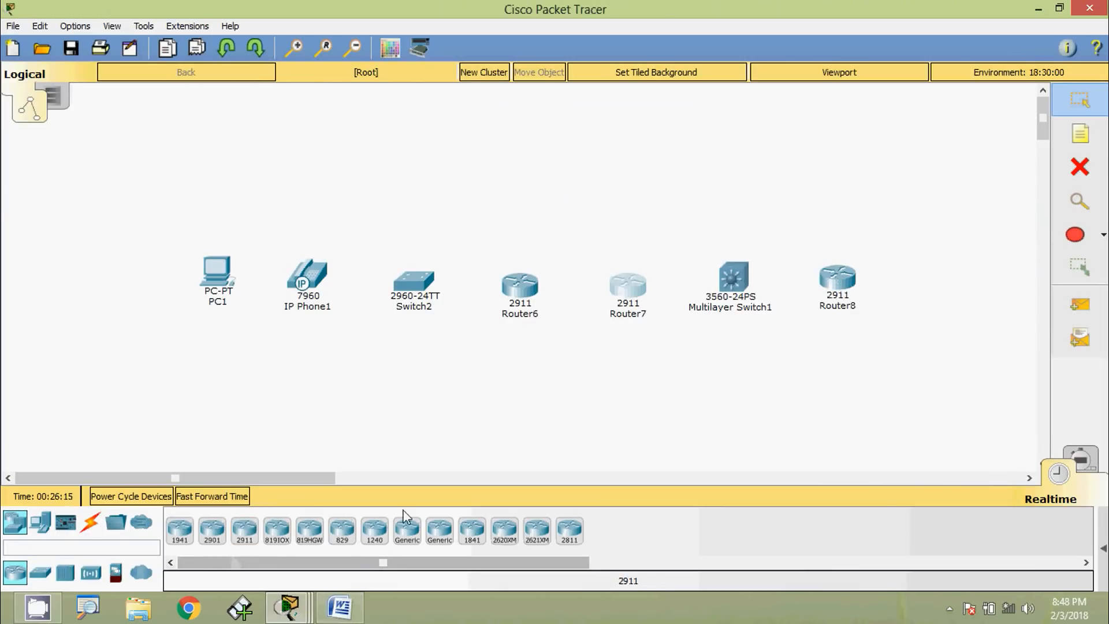
# Check the addressing table in the Word document again and add a 2960 switch directly below the third router in Packet Tracer
pyautogui.click(341, 609)
pyautogui.click(341, 611)
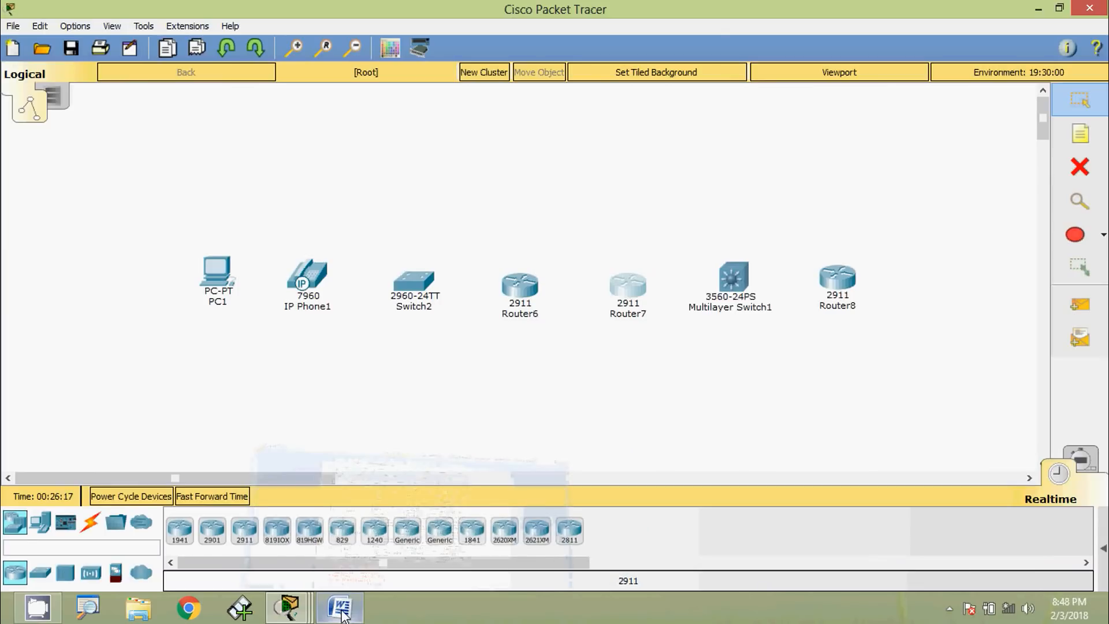
pyautogui.click(341, 610)
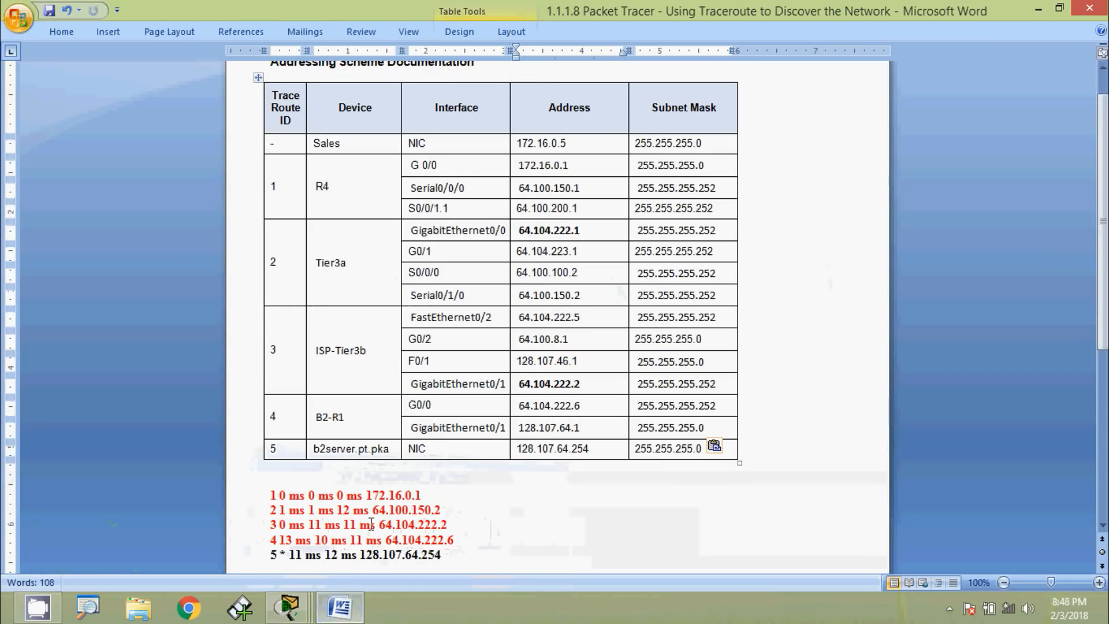
pyautogui.click(358, 603)
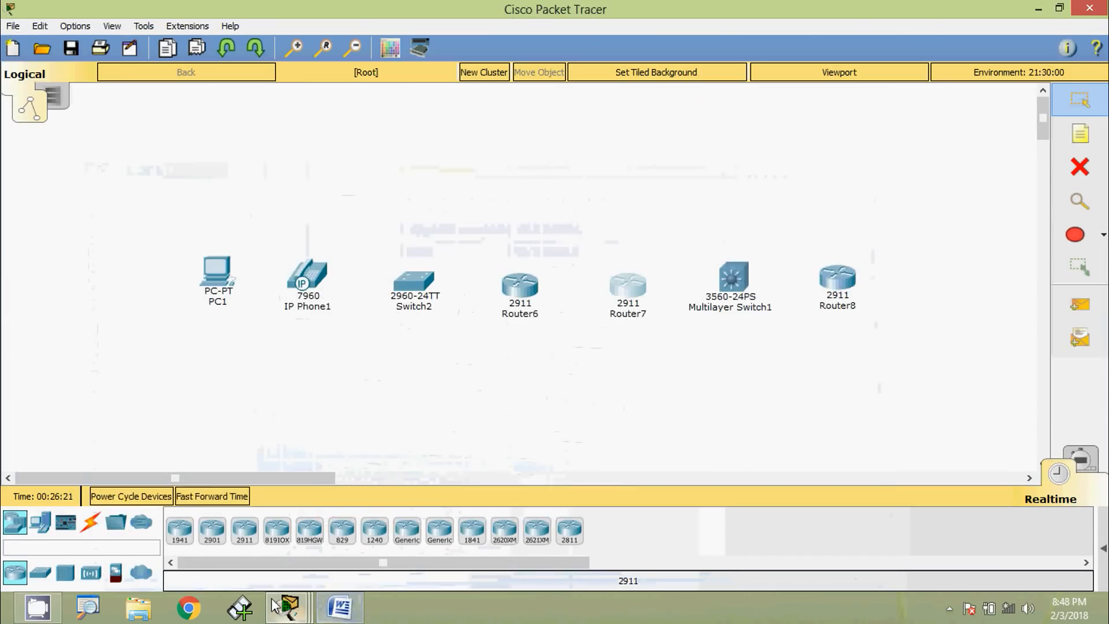
pyautogui.click(40, 572)
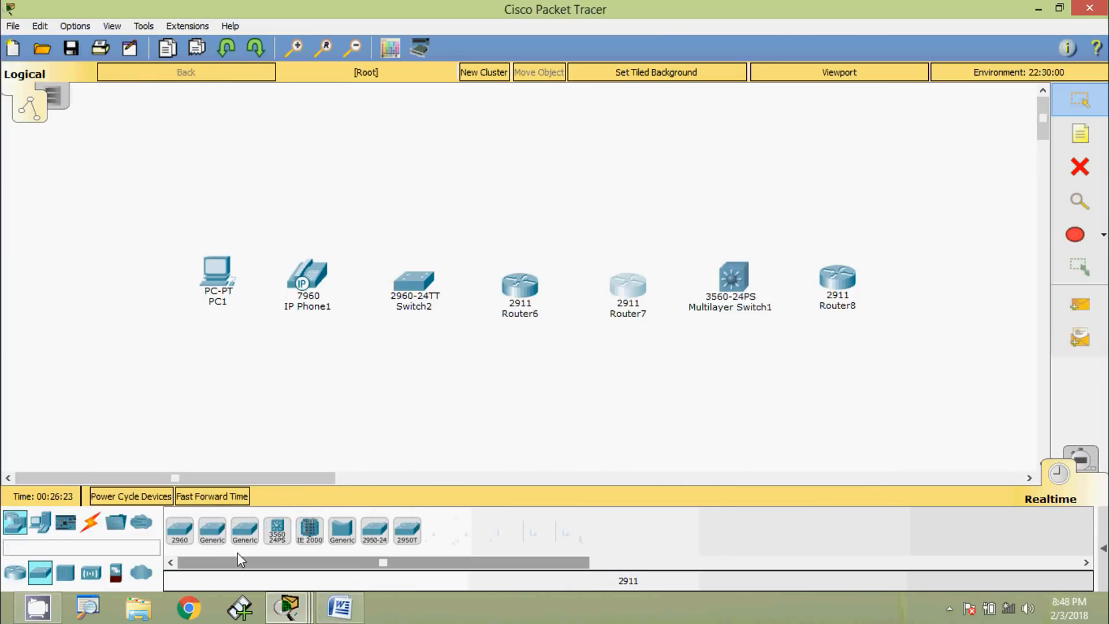
pyautogui.click(179, 535)
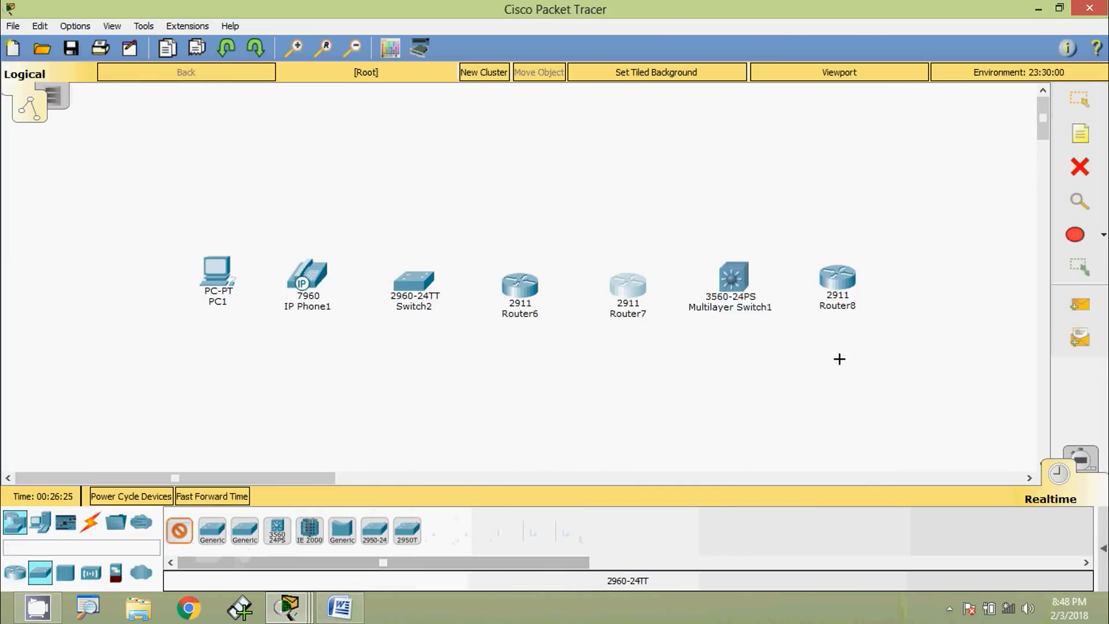
pyautogui.click(843, 350)
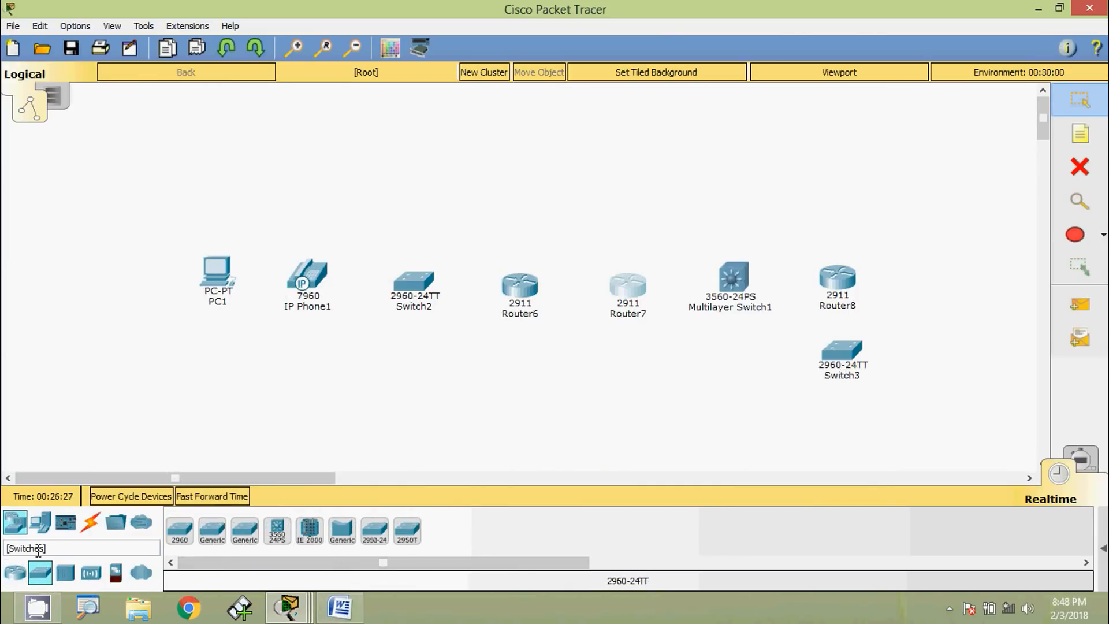
# Add a generic server directly below the new 2960 switch at the end of the route
pyautogui.click(50, 531)
pyautogui.click(245, 532)
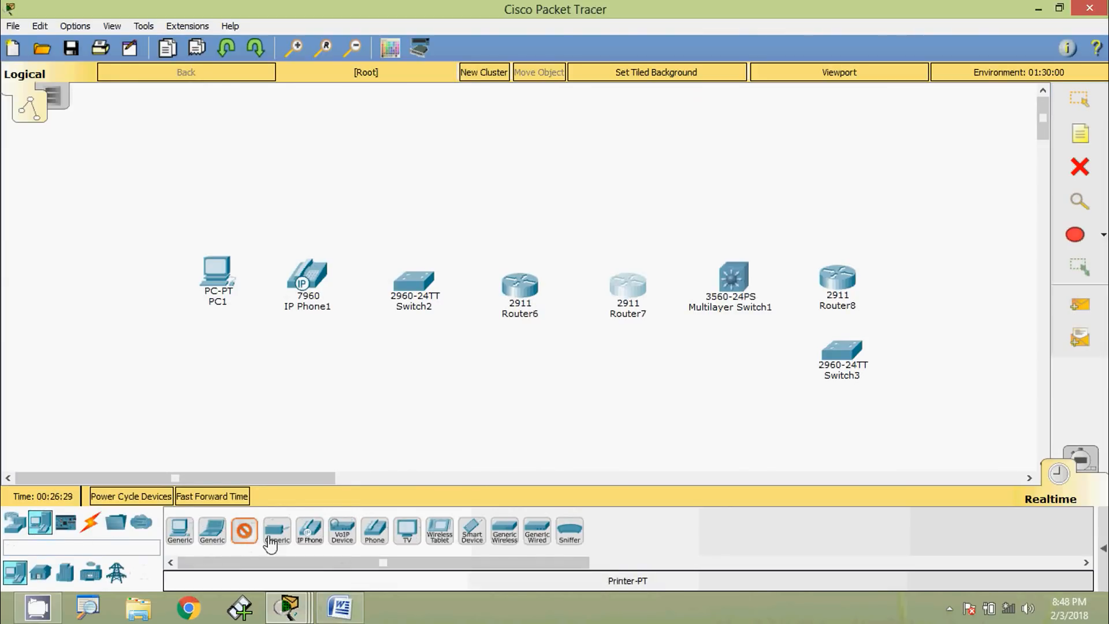
pyautogui.click(841, 431)
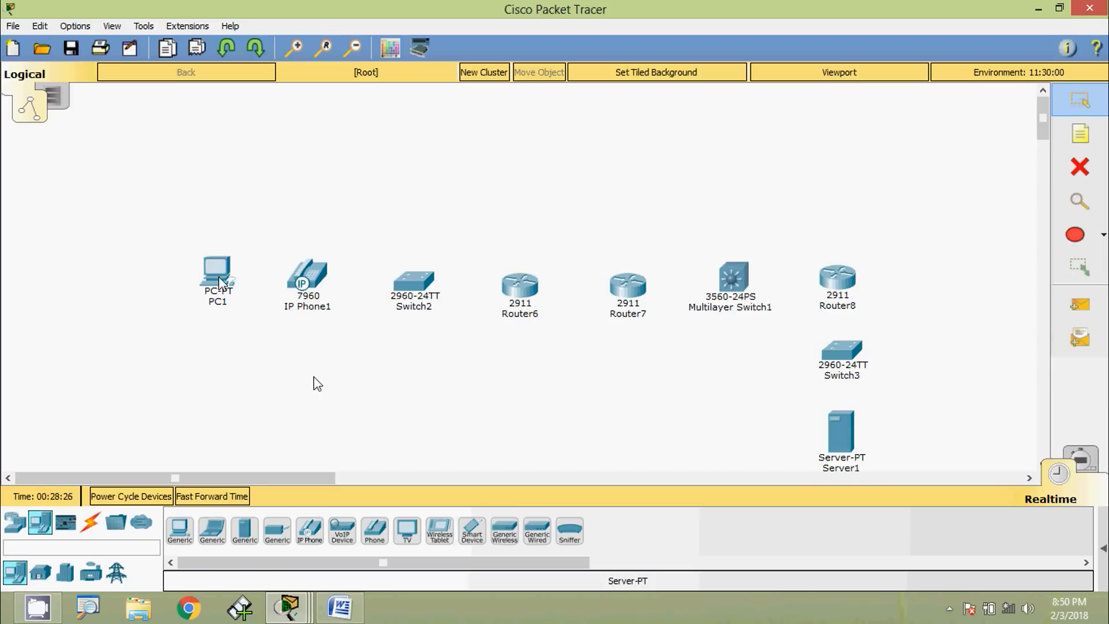
# Rename the PC as Sales and move it to the lower start of the device chain
pyautogui.moveTo(218, 279); pyautogui.dragTo(146, 220)
pyautogui.click(148, 242)
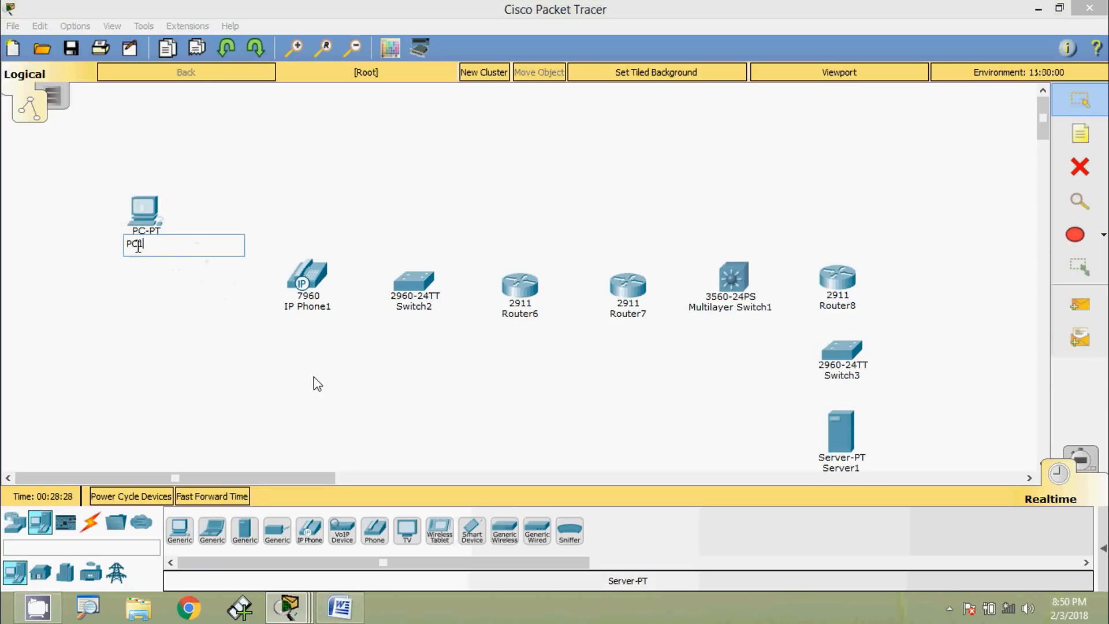
pyautogui.write('Sales')
pyautogui.press('Return')
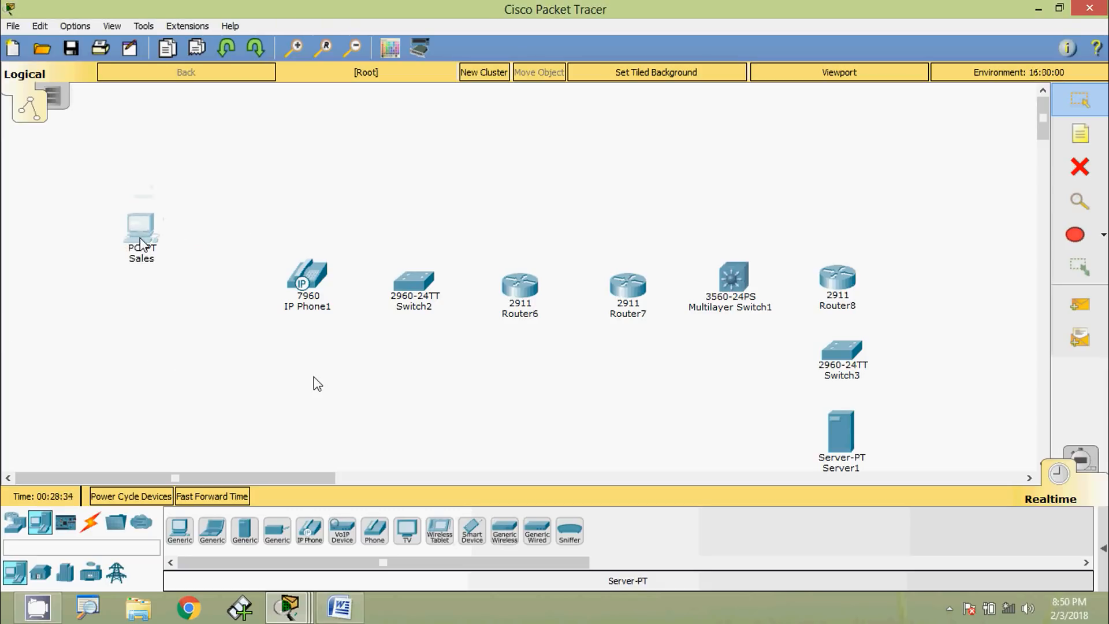
pyautogui.moveTo(146, 214); pyautogui.dragTo(254, 345)
# Move the IP phone directly above the Sales PC and rename it IP Phone0
pyautogui.moveTo(315, 278); pyautogui.dragTo(183, 280)
pyautogui.click(191, 311)
pyautogui.click(203, 307)
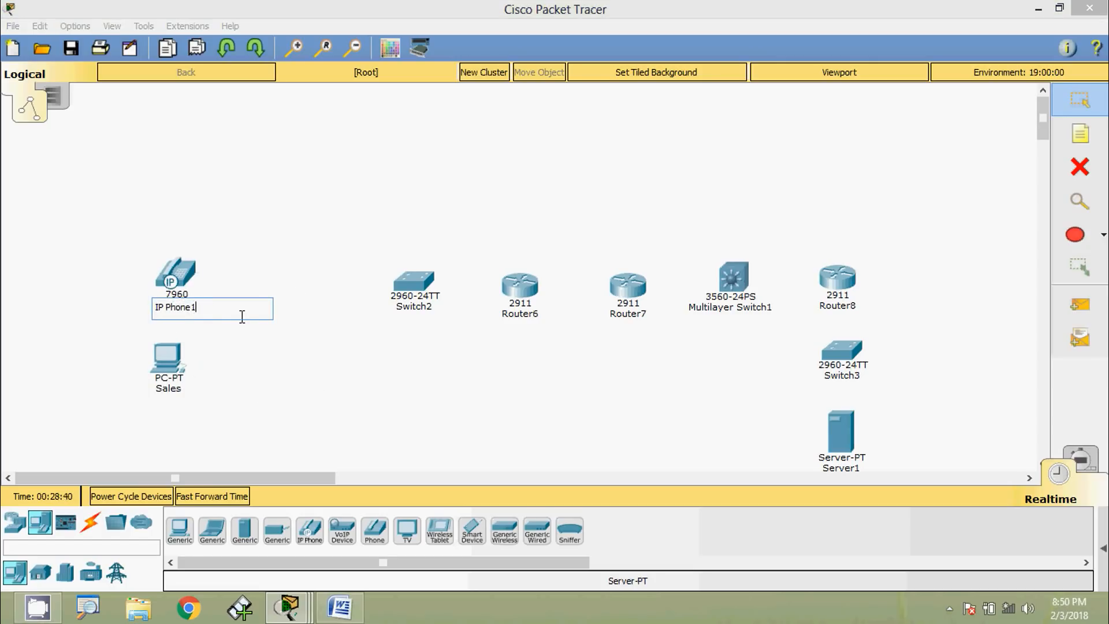
pyautogui.write('0')
pyautogui.click(213, 261)
pyautogui.moveTo(184, 279); pyautogui.dragTo(174, 277)
# Move the first 2960 switch diagonally above IP Phone0 and rename it S4
pyautogui.moveTo(404, 282); pyautogui.dragTo(280, 258)
pyautogui.click(286, 249)
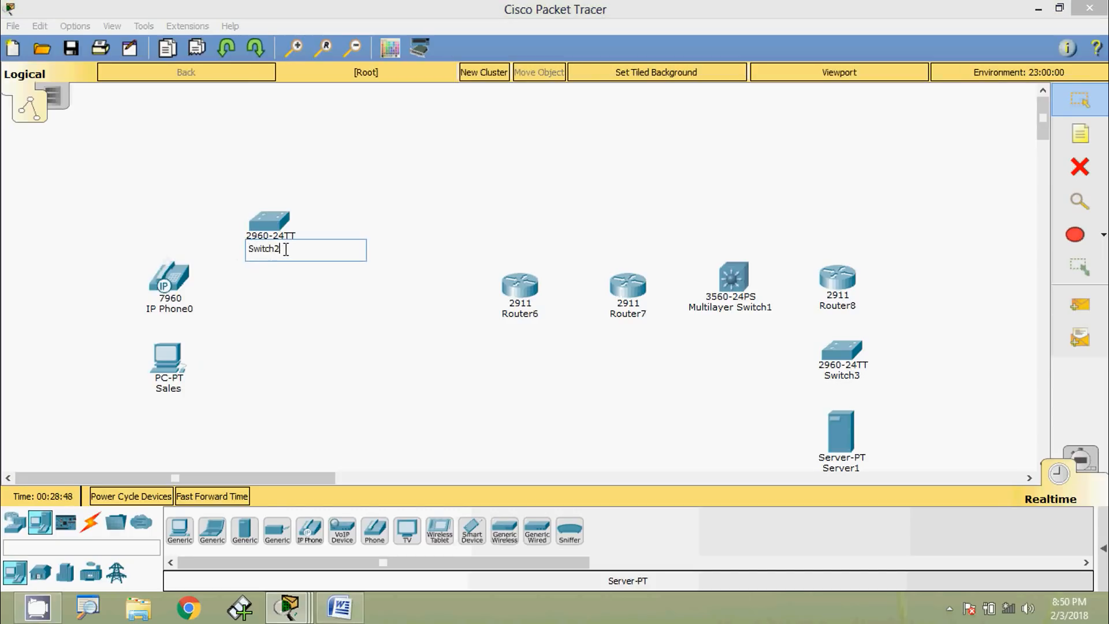
pyautogui.write('4')
pyautogui.click(272, 225)
pyautogui.click(761, 115)
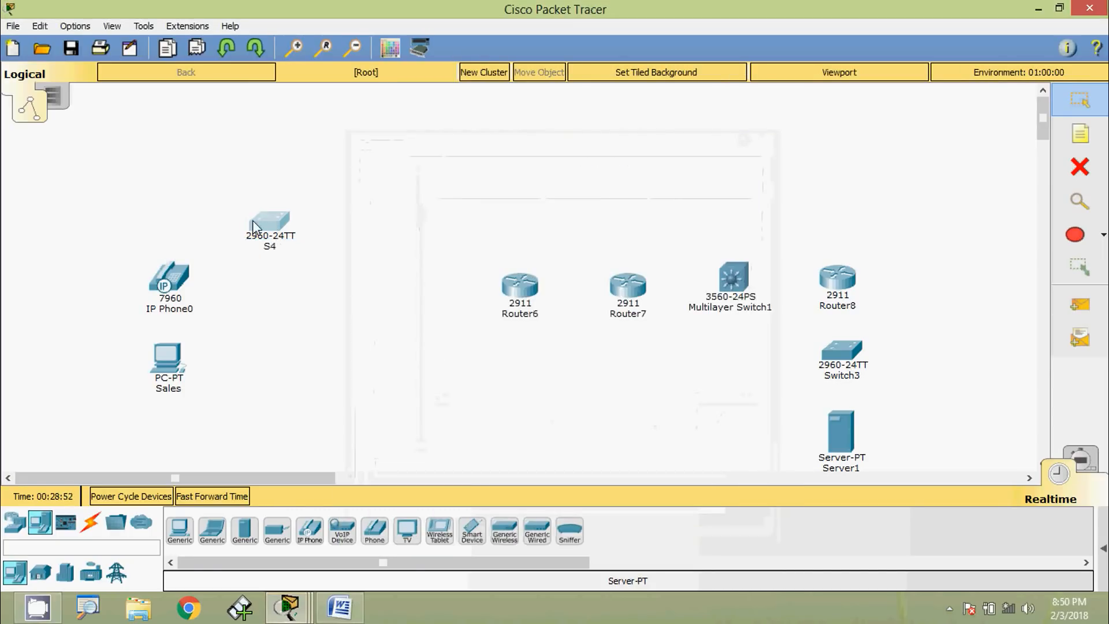
pyautogui.moveTo(273, 227); pyautogui.dragTo(271, 225)
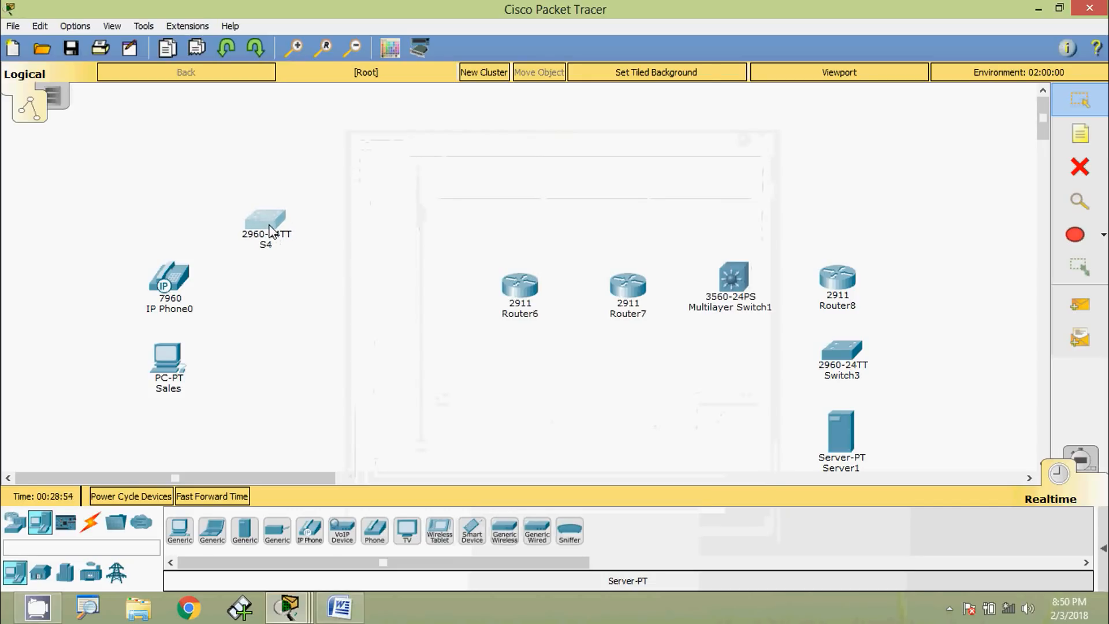
# Move the first 2911 router in line with S4 and rename it R4
pyautogui.moveTo(523, 293); pyautogui.dragTo(403, 217)
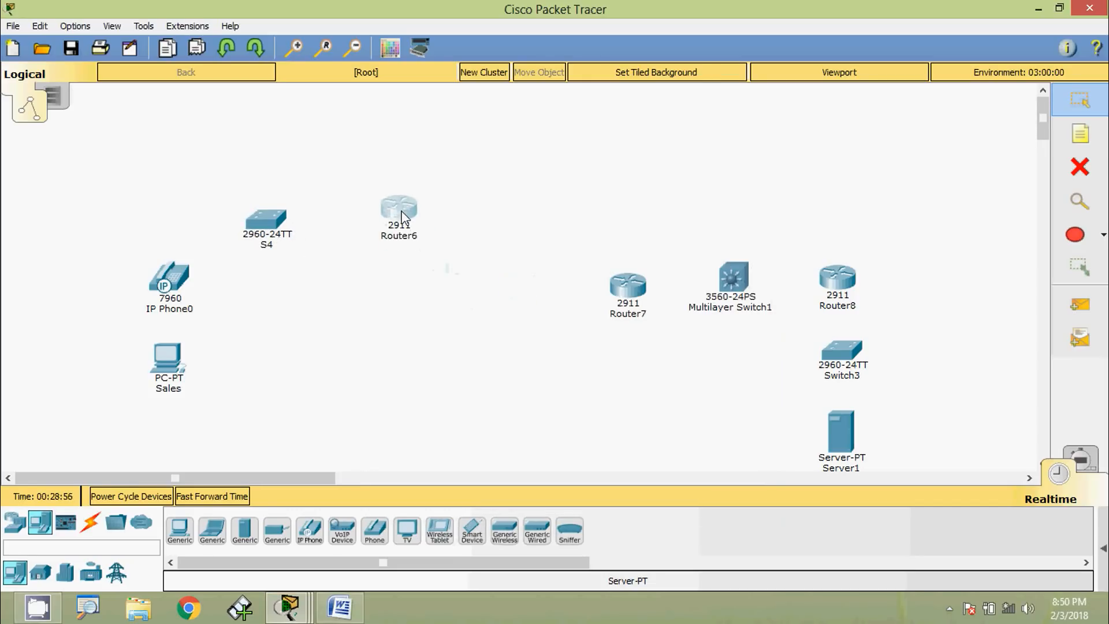
pyautogui.click(403, 236)
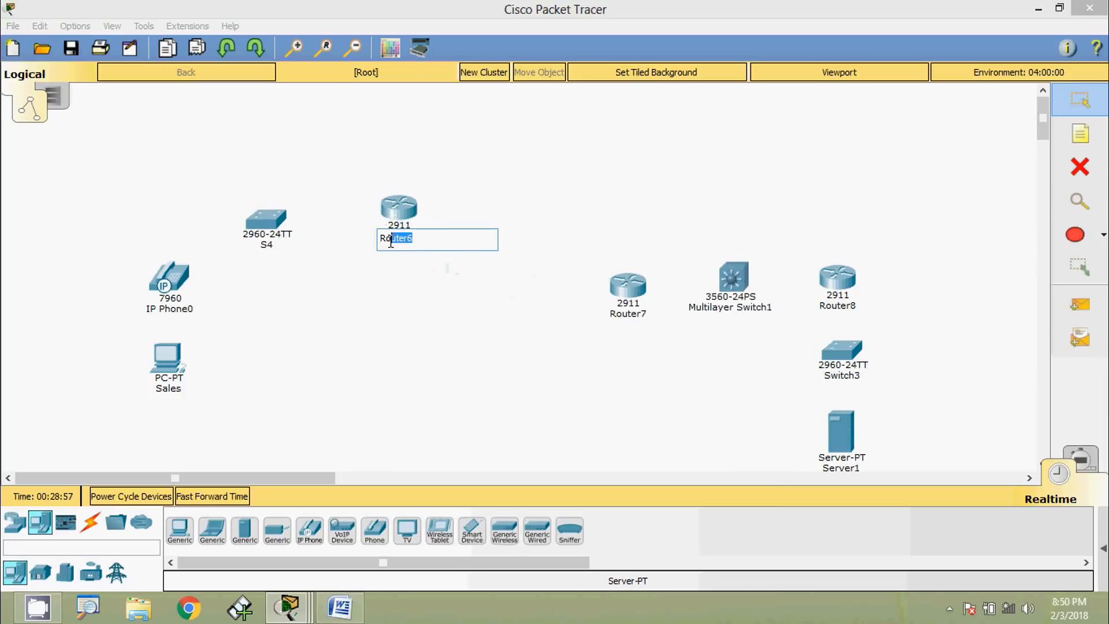
pyautogui.write('4')
pyautogui.click(504, 303)
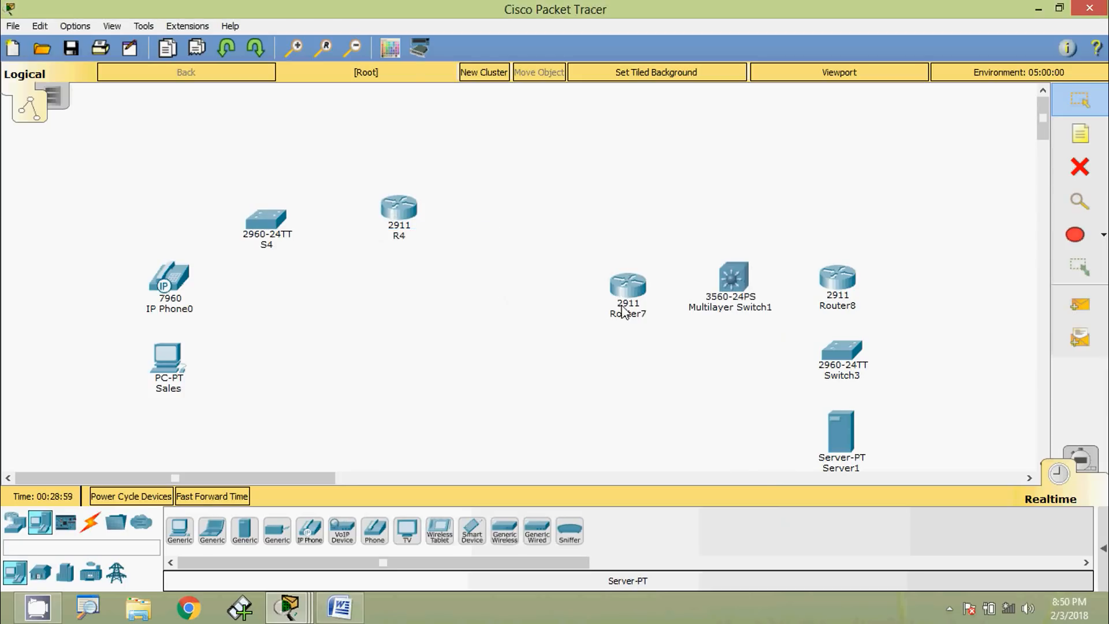
# Move the second 2911 router in line with R4, copy the name Tier3a from the Word addressing table, and return to Packet Tracer
pyautogui.moveTo(621, 286); pyautogui.dragTo(507, 218)
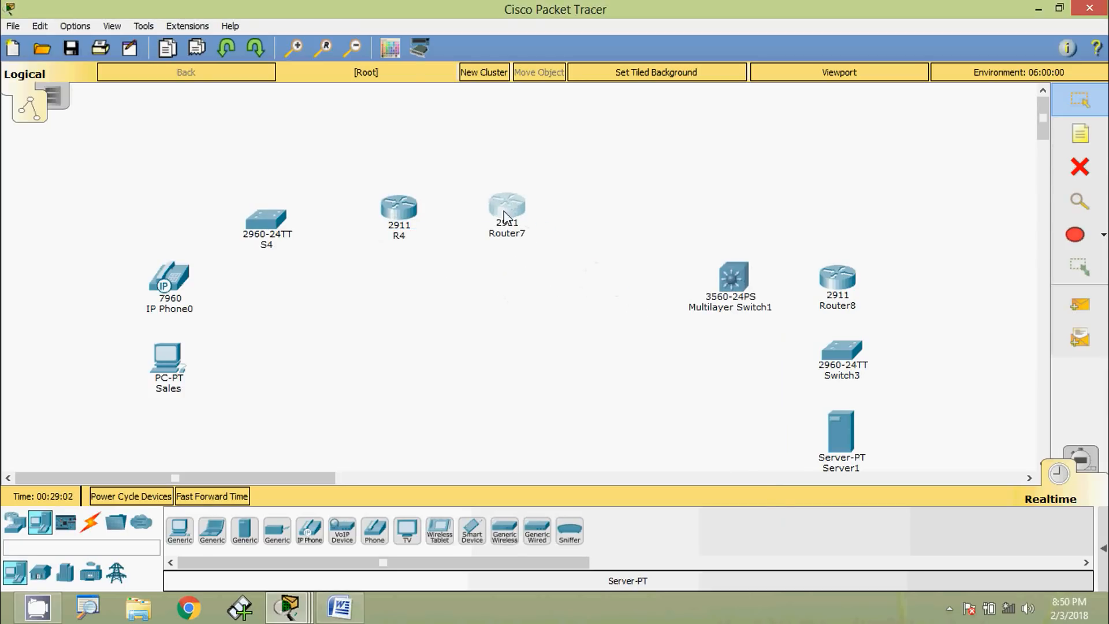
pyautogui.click(340, 606)
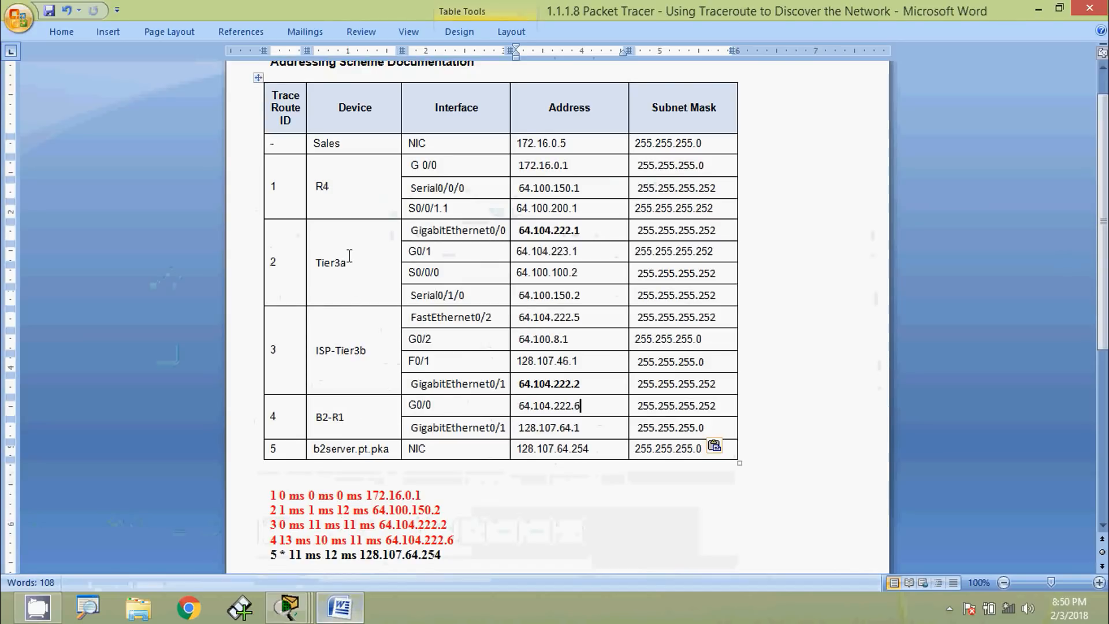
pyautogui.moveTo(351, 265); pyautogui.dragTo(316, 264)
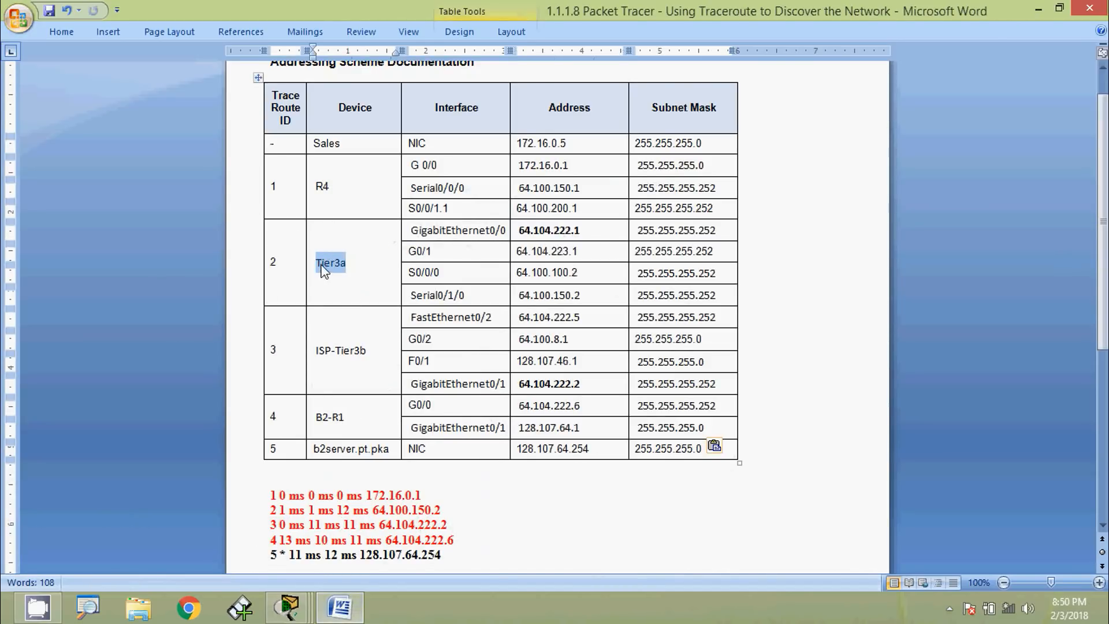
pyautogui.rightClick(322, 267)
pyautogui.click(360, 292)
pyautogui.click(1038, 8)
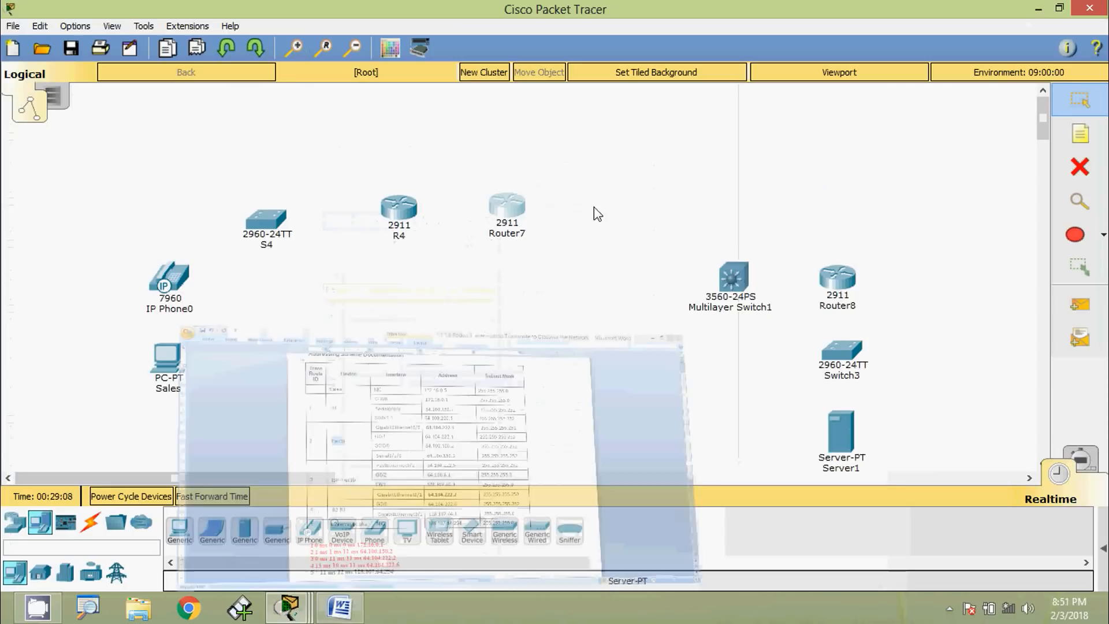
# Space the second router farther from R4 and rename it with the copied name Tier3a
pyautogui.moveTo(510, 219); pyautogui.dragTo(577, 215)
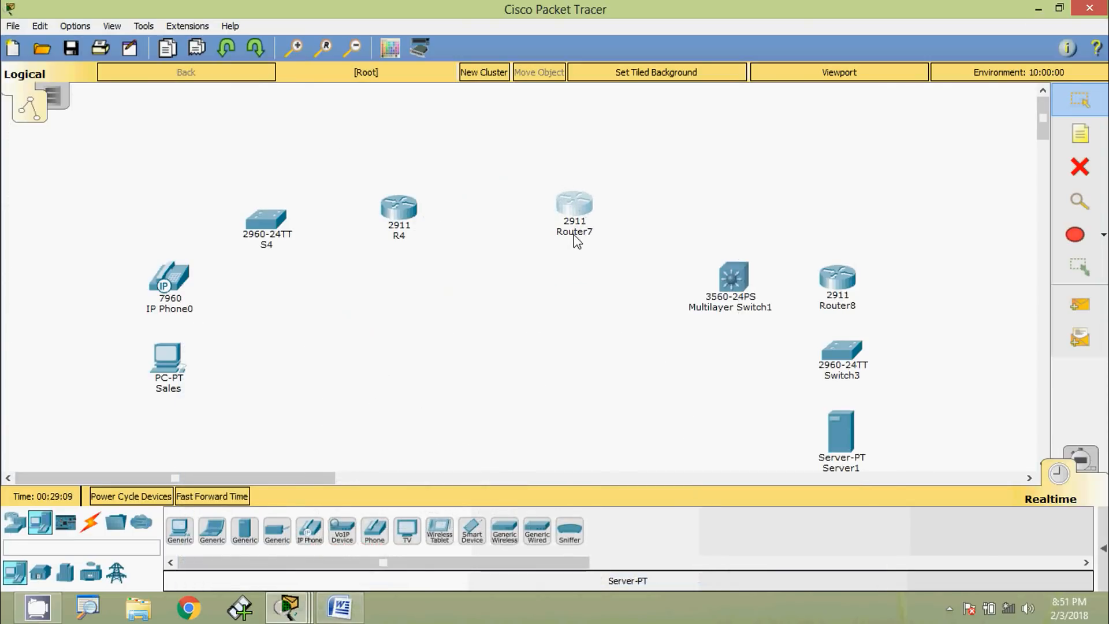
pyautogui.click(576, 239)
pyautogui.doubleClick(571, 234)
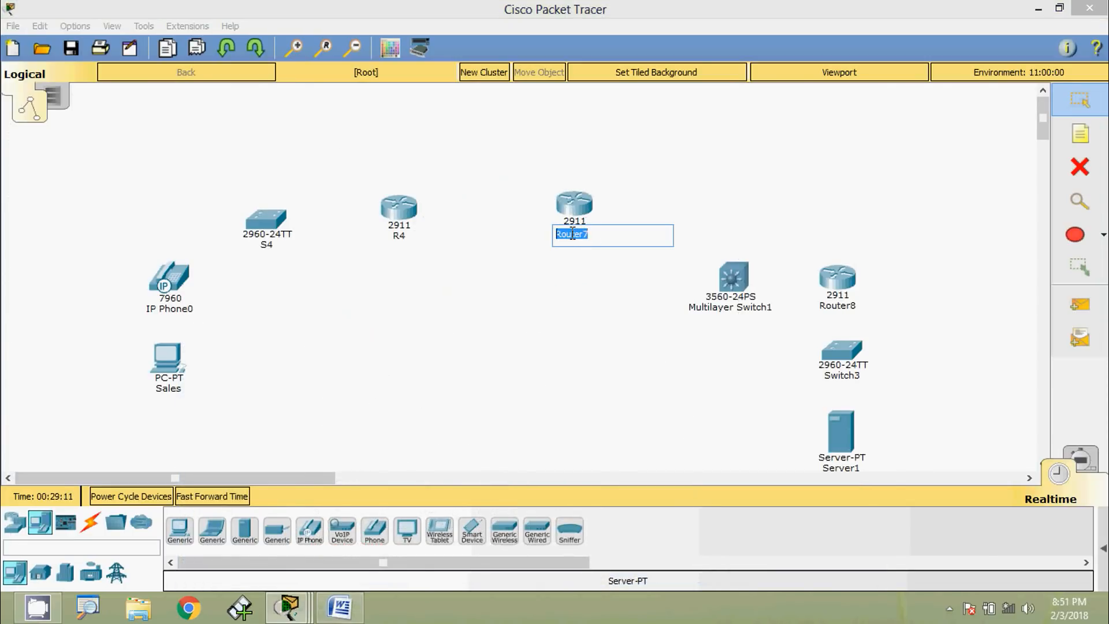
pyautogui.hotkey('ctrl', 'v')
pyautogui.press('Return')
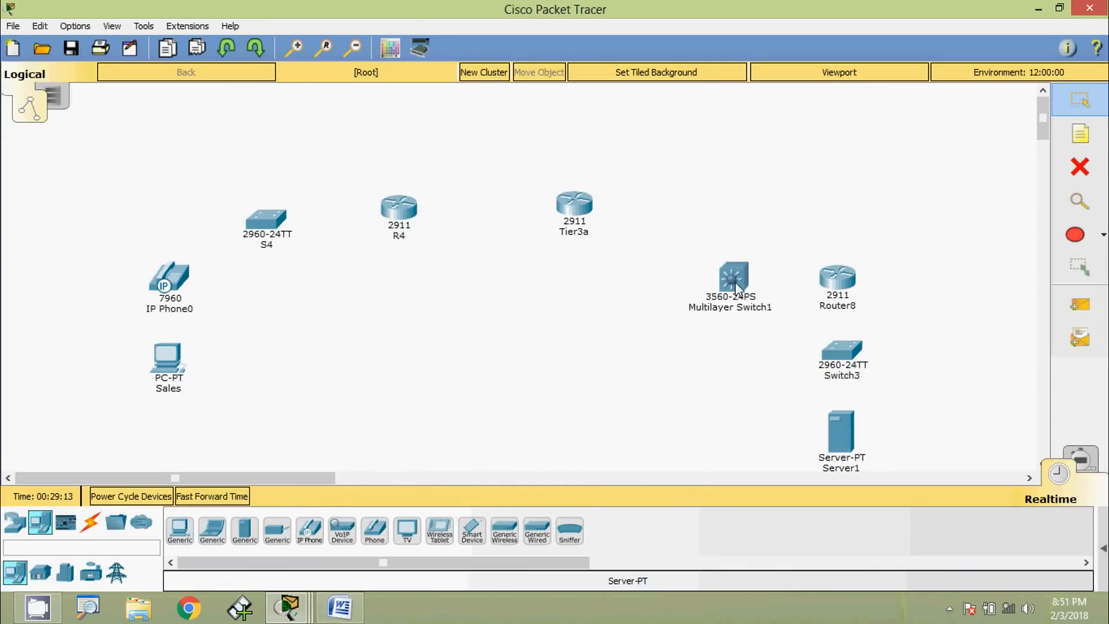
# Move the multilayer switch in line with Tier3a, copy the name ISP-Tier3b from the Word addressing table, and return to Packet Tracer
pyautogui.moveTo(737, 287); pyautogui.dragTo(731, 221)
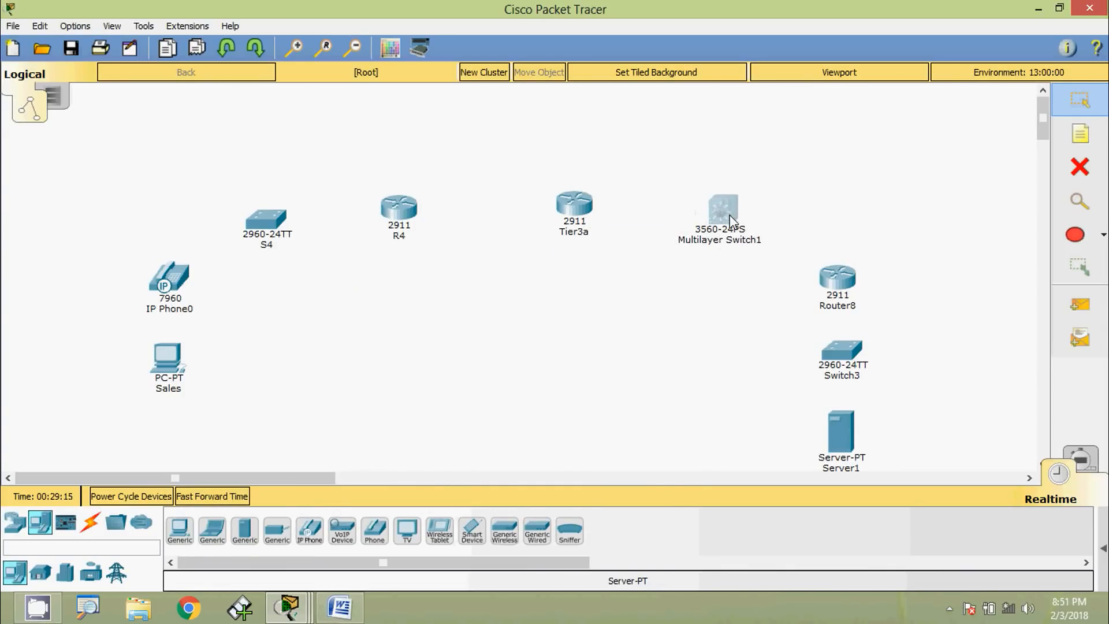
pyautogui.hotkey('alt', 'Tab')
pyautogui.moveTo(367, 350); pyautogui.dragTo(318, 345)
pyautogui.rightClick(336, 354)
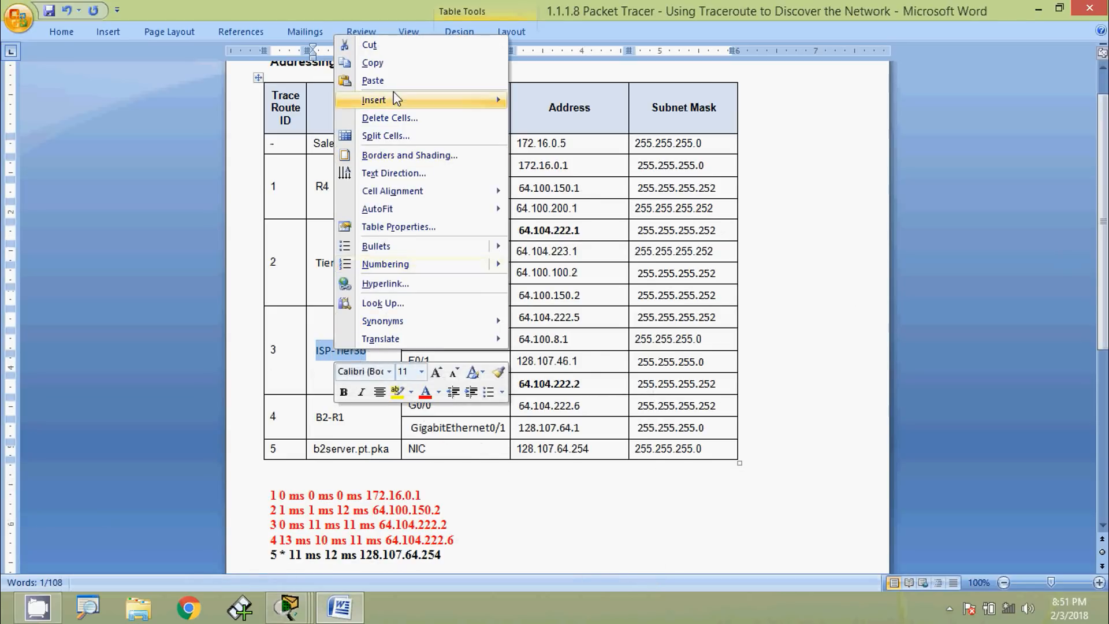
pyautogui.click(393, 68)
pyautogui.hotkey('alt', 'Tab')
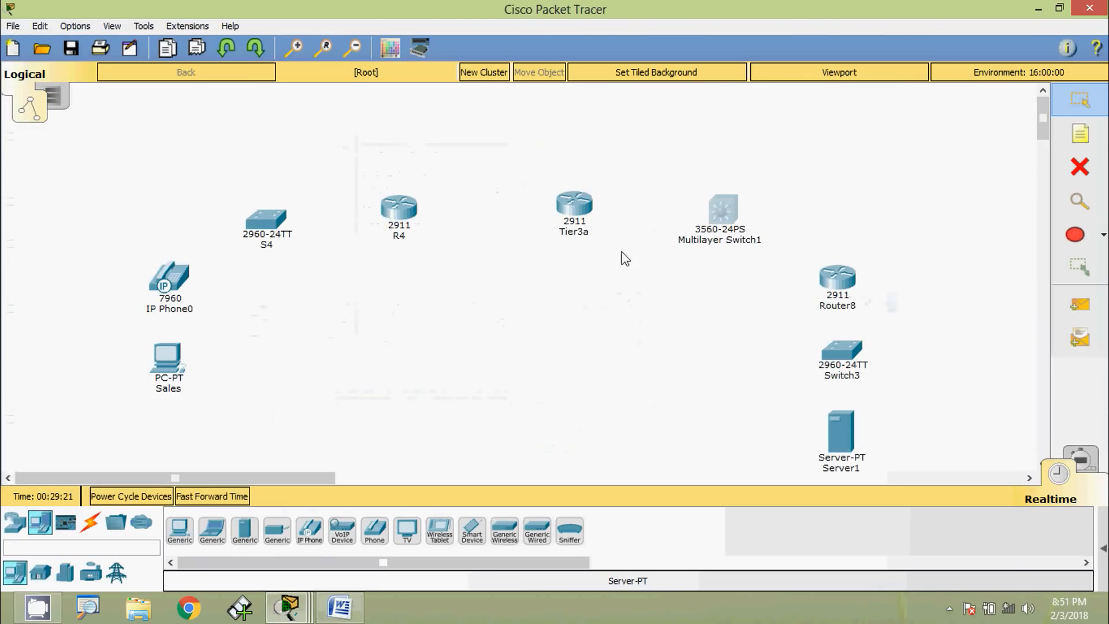
# Rename the 3560 multilayer switch with the copied name ISP-Tier3b
pyautogui.click(720, 249)
pyautogui.moveTo(802, 243); pyautogui.dragTo(683, 245)
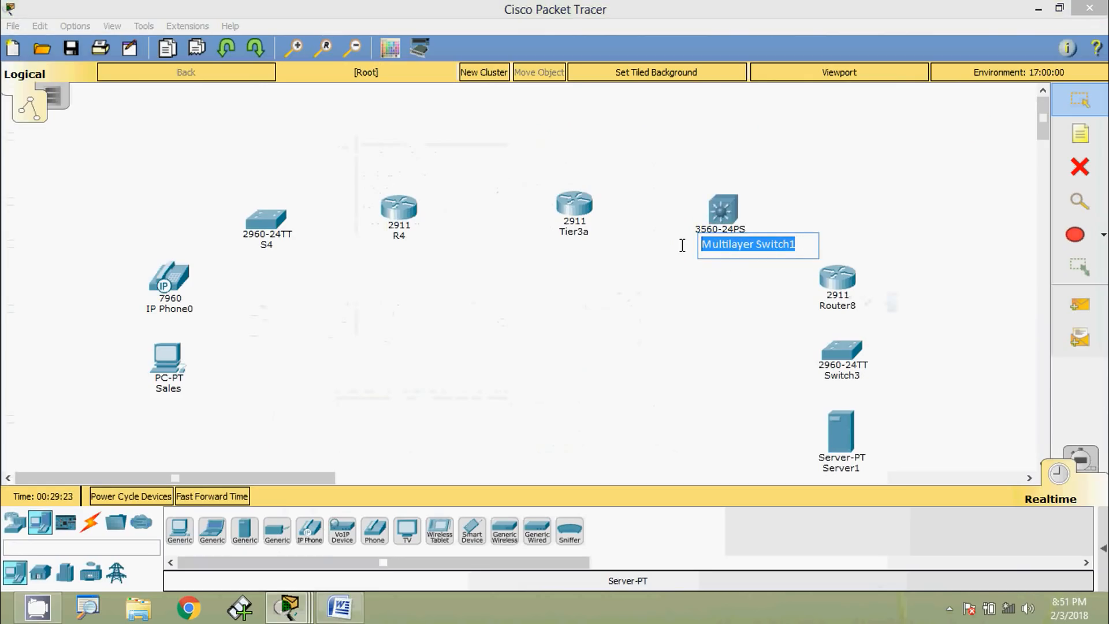
pyautogui.hotkey('ctrl', 'v')
pyautogui.click(669, 313)
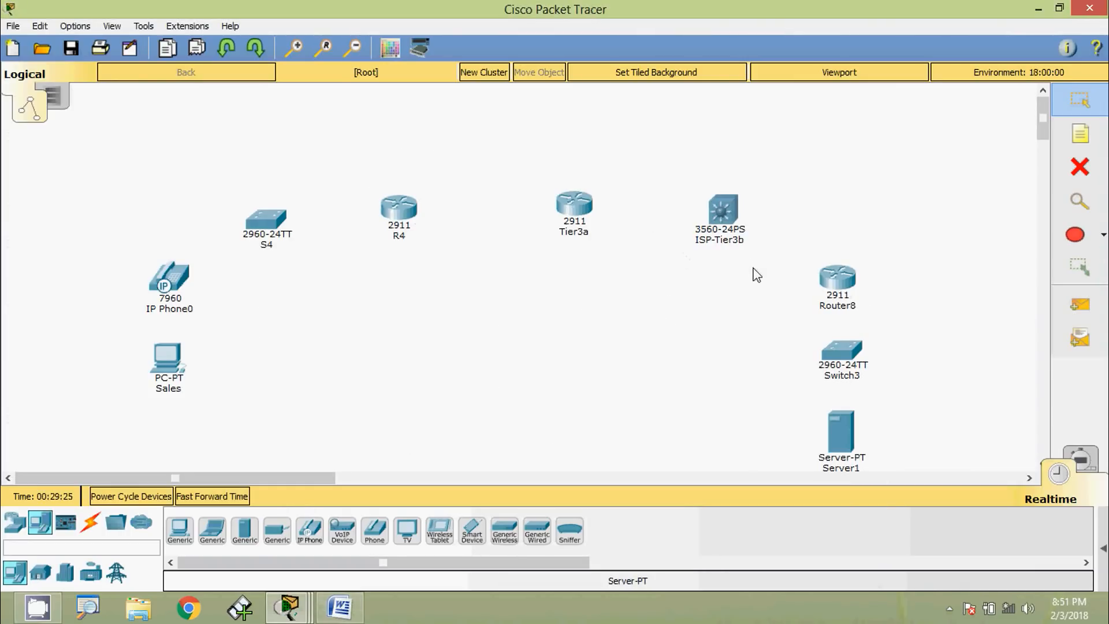
# Copy the name B2-R1 from the Word addressing table and rename the last 2911 router with it in Packet Tracer
pyautogui.hotkey('alt', 'Tab')
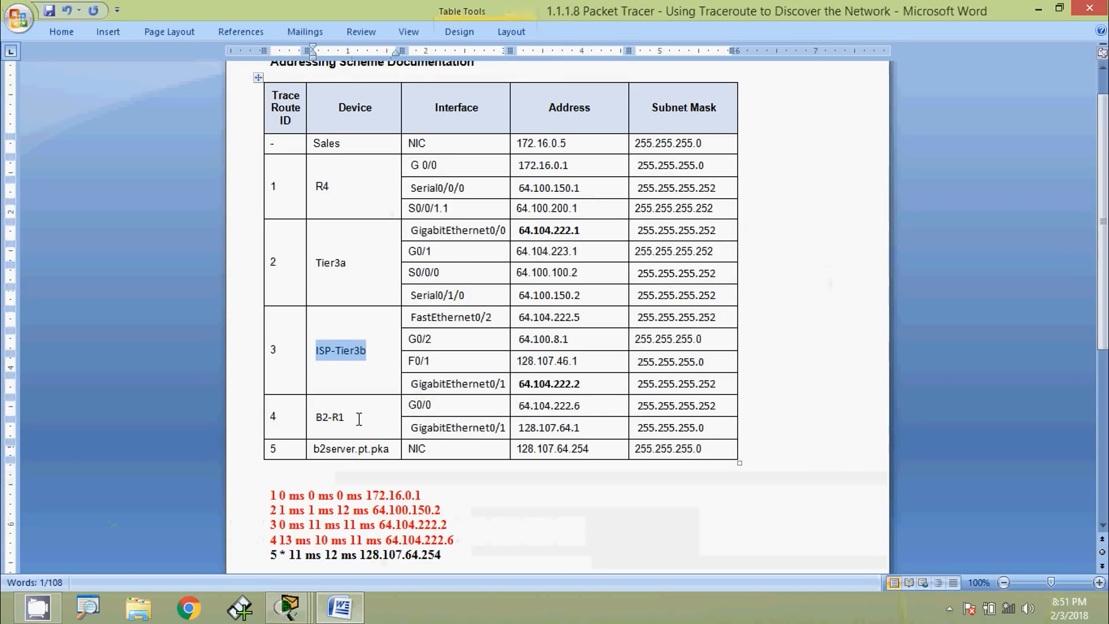
pyautogui.moveTo(346, 417); pyautogui.dragTo(316, 418)
pyautogui.rightClick(332, 418)
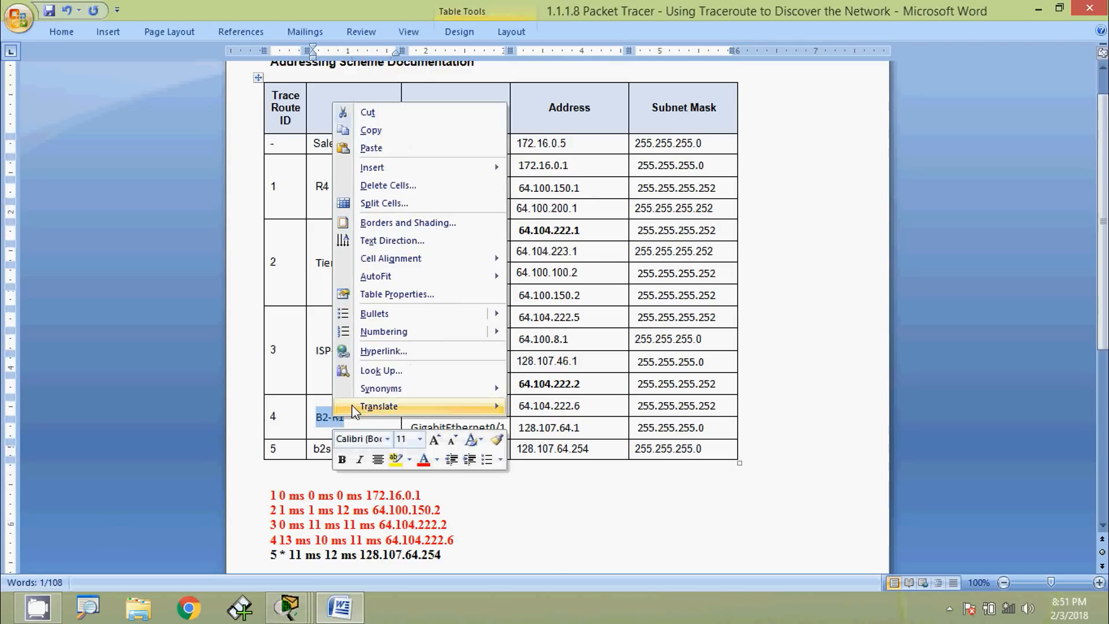
pyautogui.click(371, 130)
pyautogui.hotkey('alt', 'Tab')
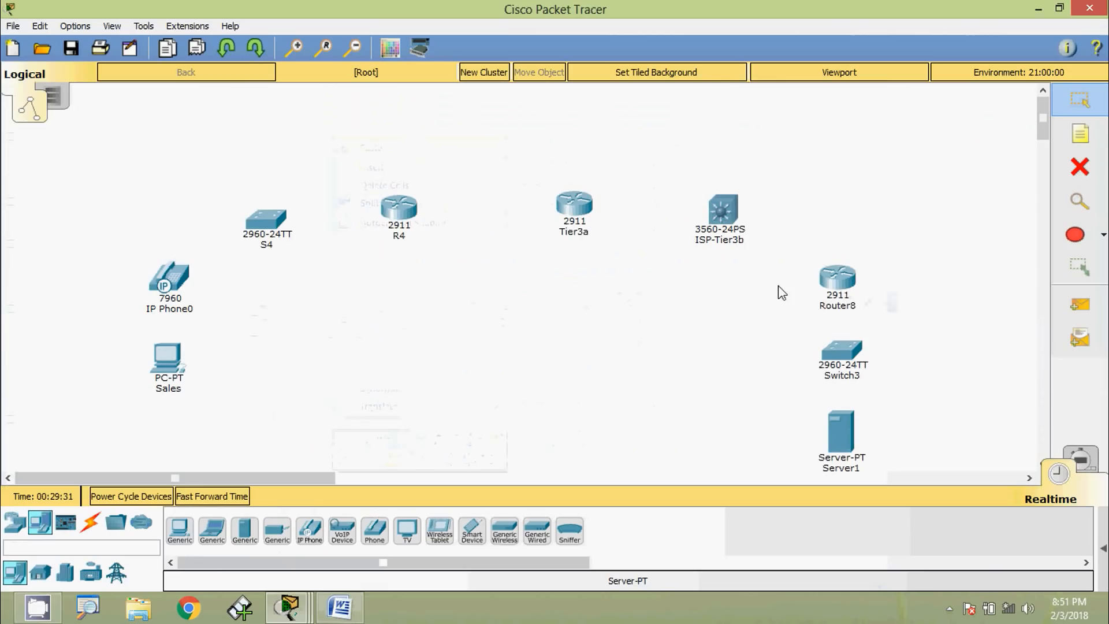
pyautogui.click(836, 308)
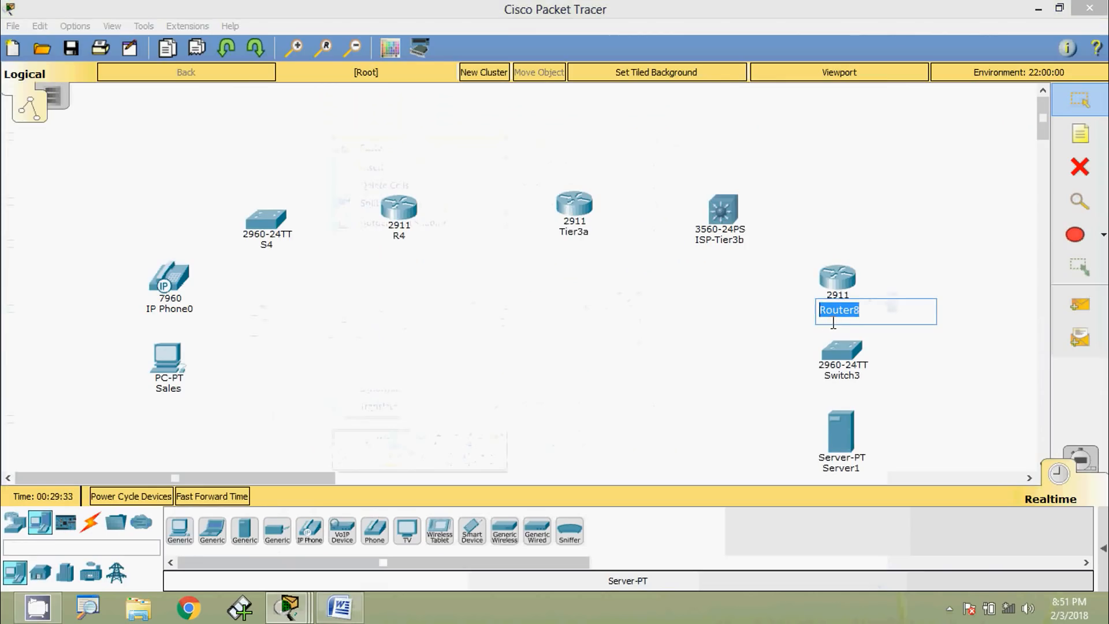
pyautogui.hotkey('ctrl', 'v')
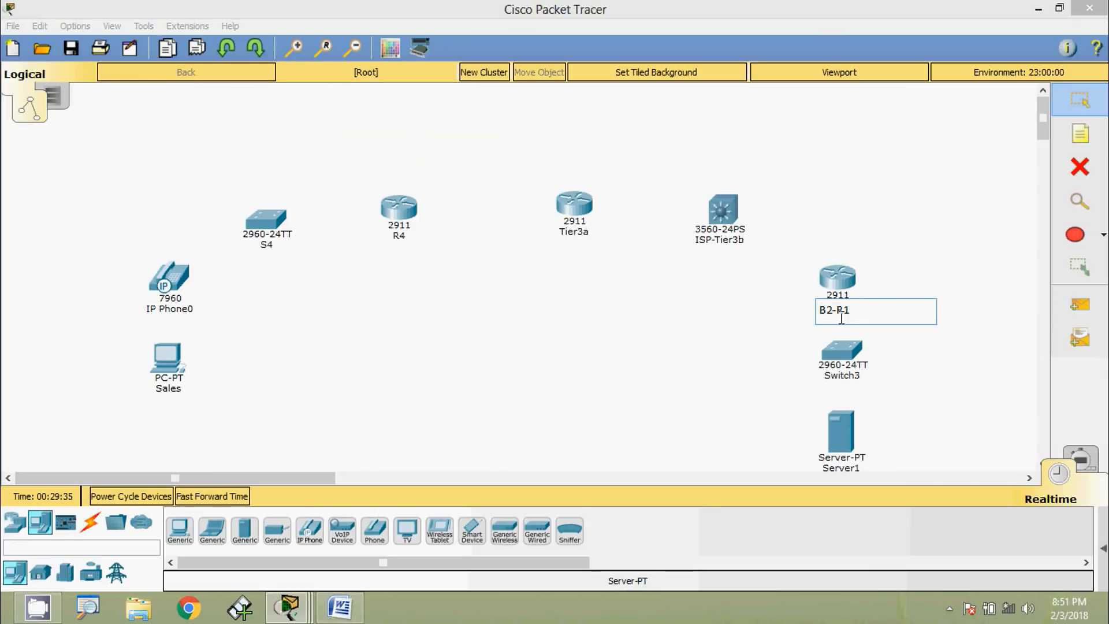
# Move router B2-R1 in line with ISP-Tier3b and bring Switch3 and the server up beneath it
pyautogui.moveTo(842, 285); pyautogui.dragTo(832, 222)
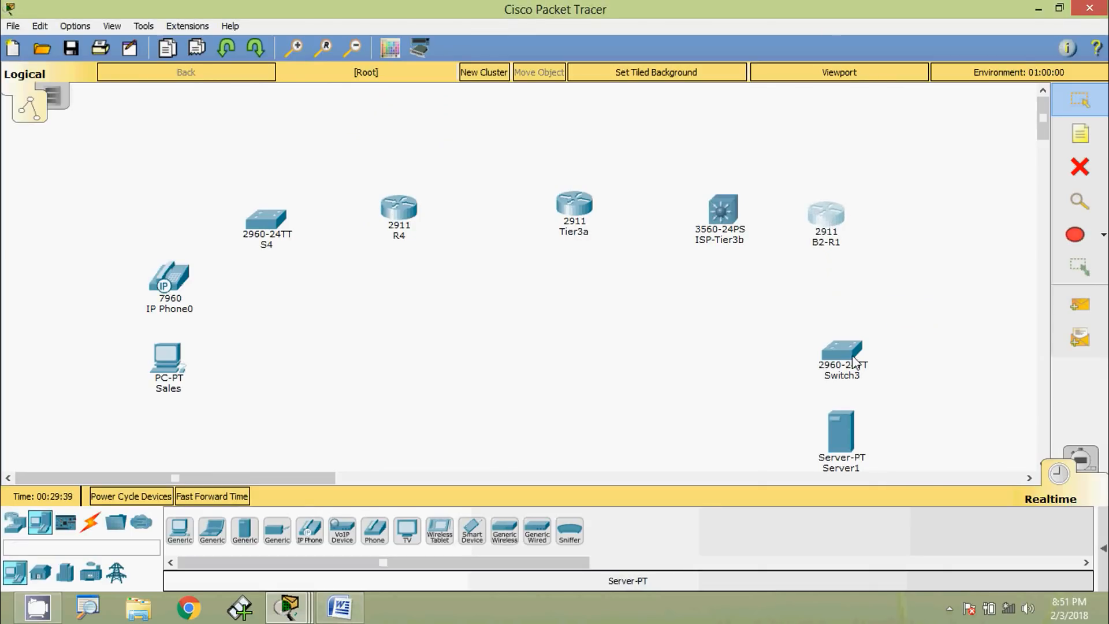
pyautogui.moveTo(855, 363); pyautogui.dragTo(840, 302)
pyautogui.moveTo(851, 451); pyautogui.dragTo(840, 377)
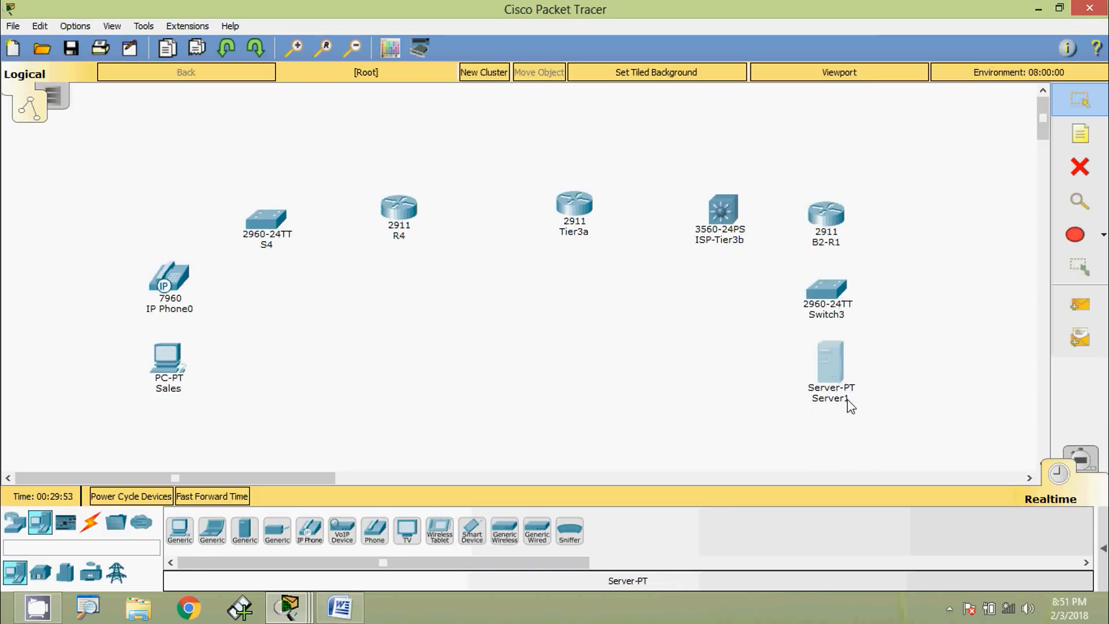
# Rename the server below Switch3 as branch2.pt.pka
pyautogui.click(848, 400)
pyautogui.moveTo(863, 407); pyautogui.dragTo(799, 390)
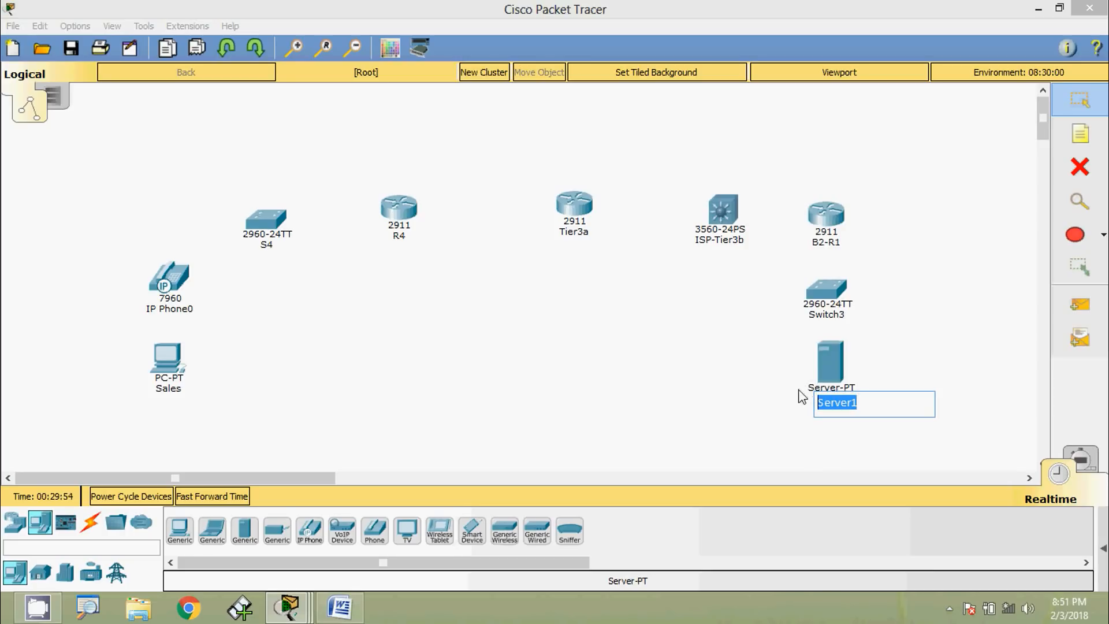
pyautogui.write('branch')
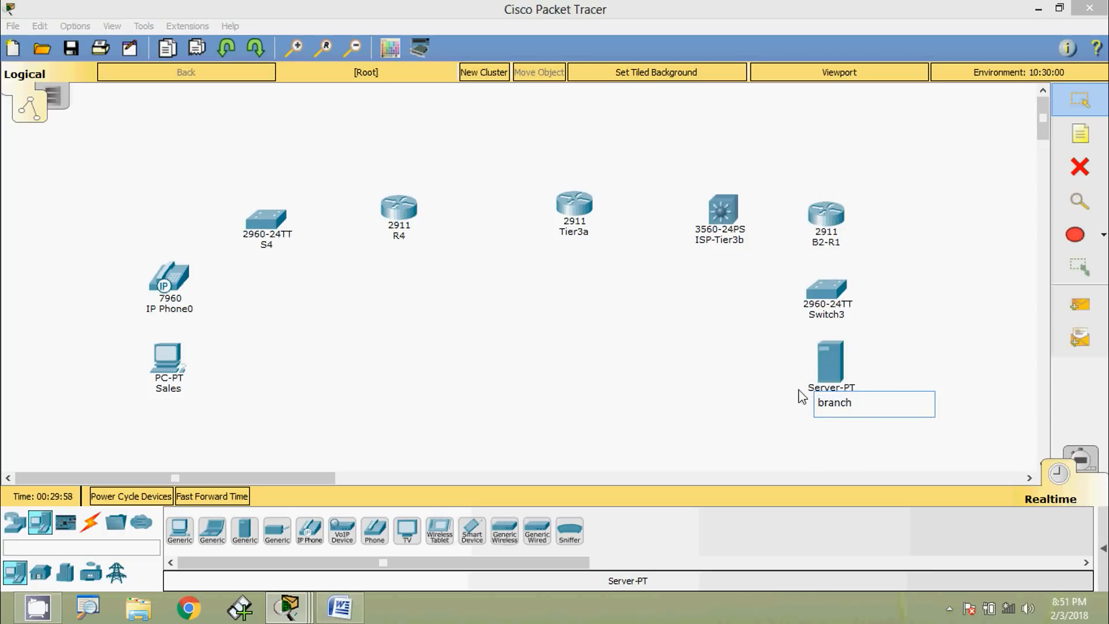
pyautogui.write('2.pt.pka')
pyautogui.click(784, 431)
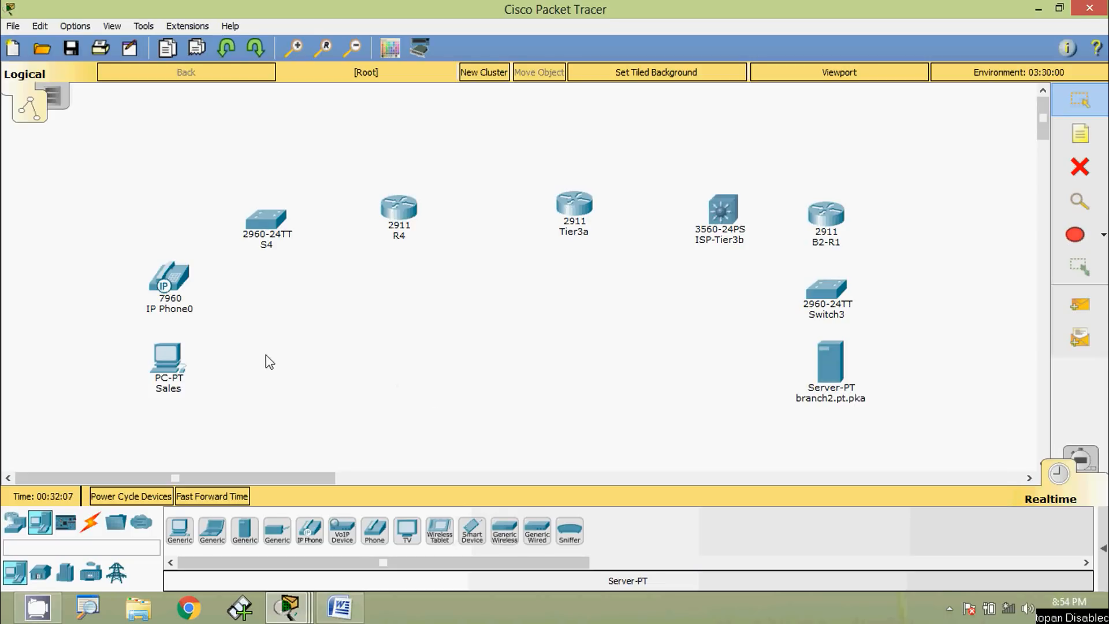
# Connect Sales to IP Phone0 and IP Phone0 to S4 using automatically chosen connection types
pyautogui.click(90, 523)
pyautogui.click(179, 530)
pyautogui.click(178, 382)
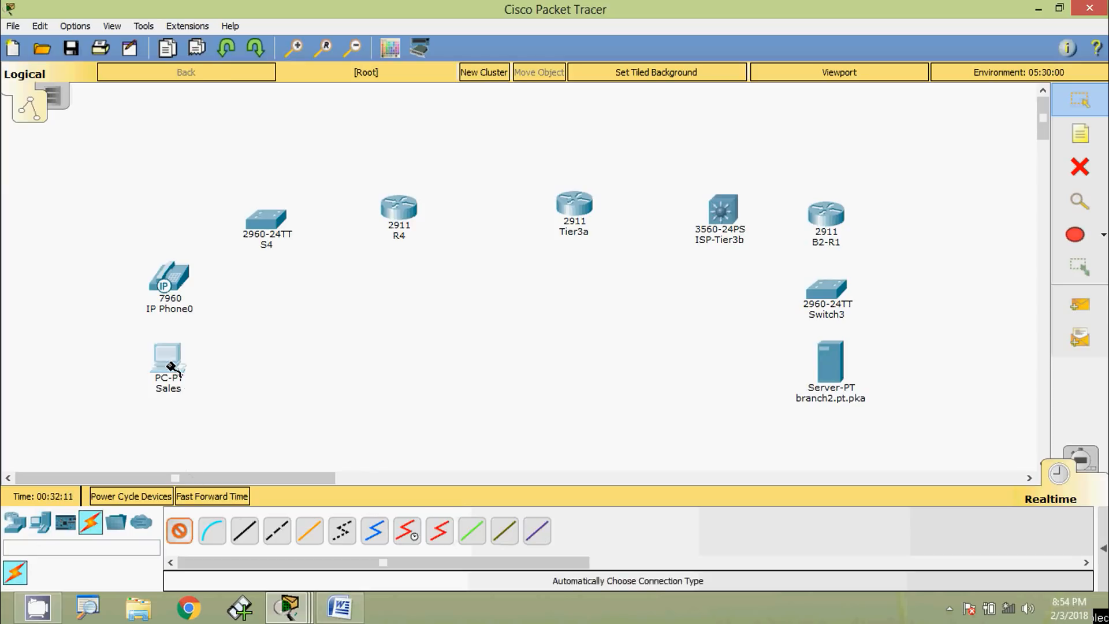
pyautogui.click(168, 290)
pyautogui.click(179, 532)
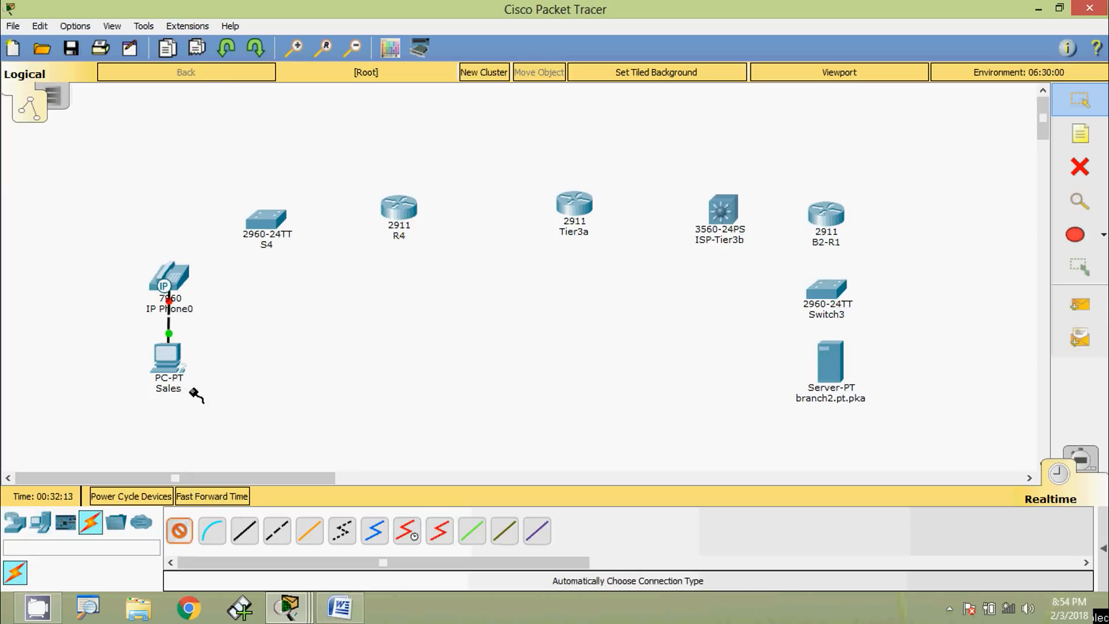
pyautogui.click(170, 286)
pyautogui.click(266, 227)
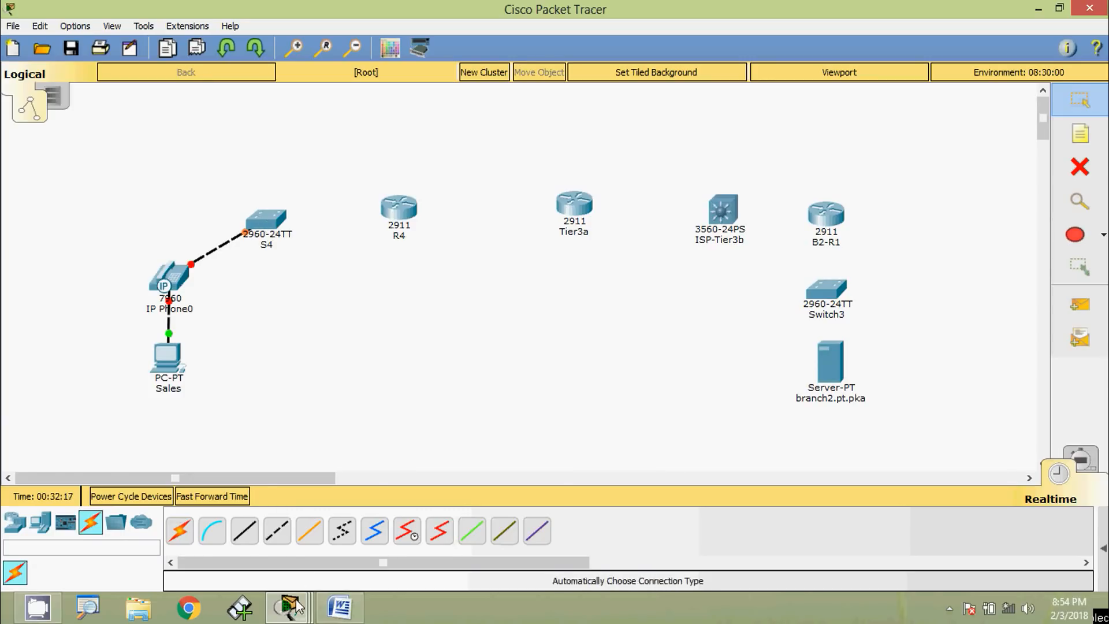
# Switch to the original 1.1.1.8 activity topology and examine the link between S4 and R4
pyautogui.moveTo(286, 606)
pyautogui.click(286, 537)
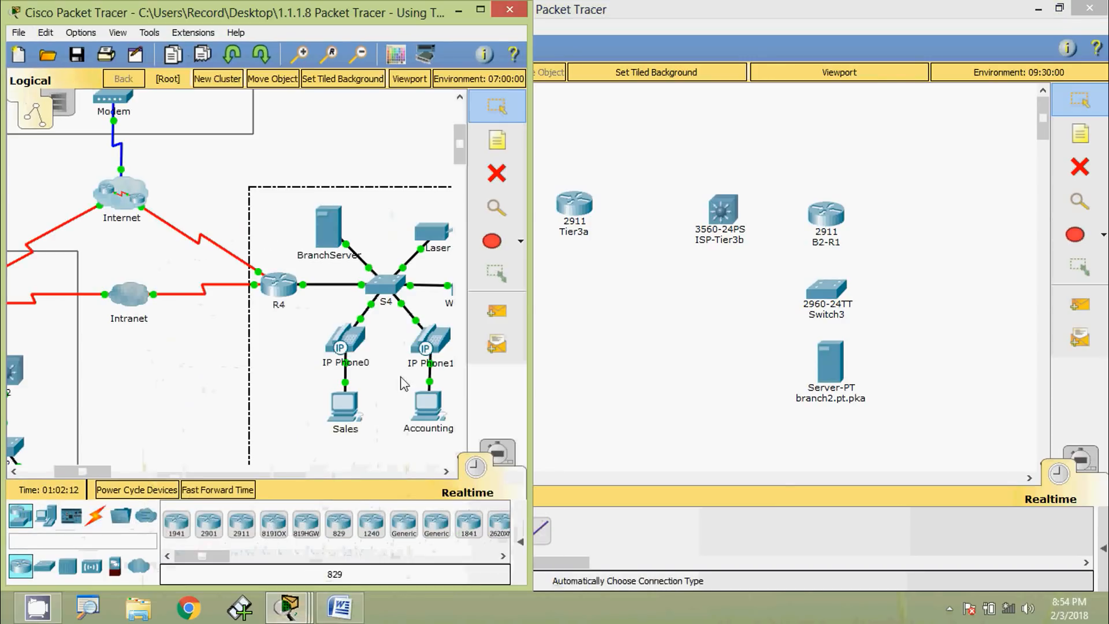
pyautogui.click(206, 371)
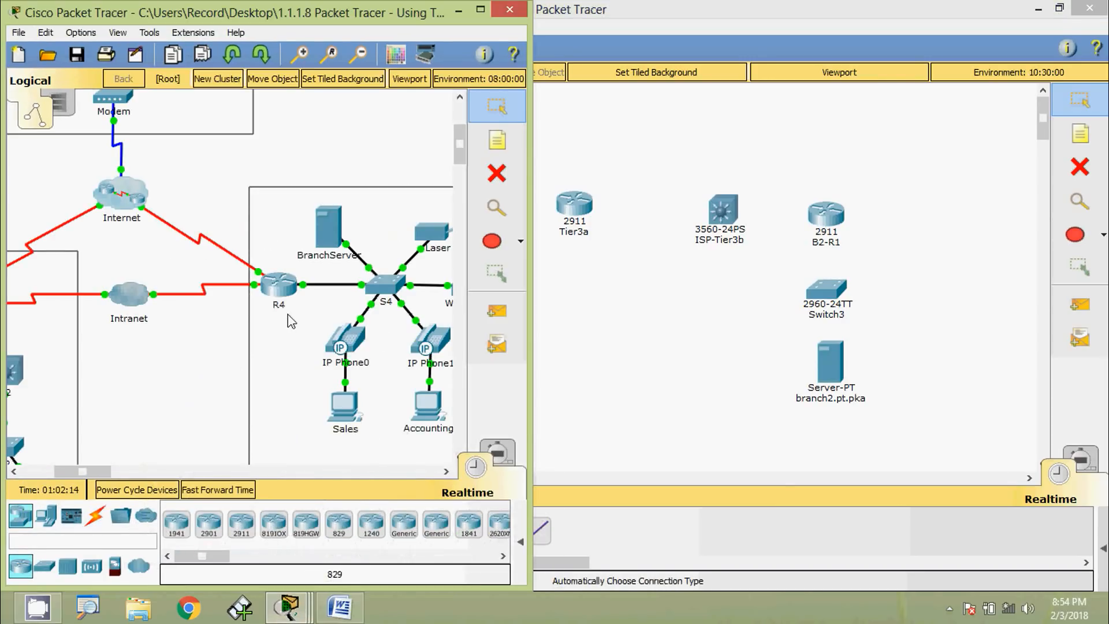
pyautogui.moveTo(309, 292)
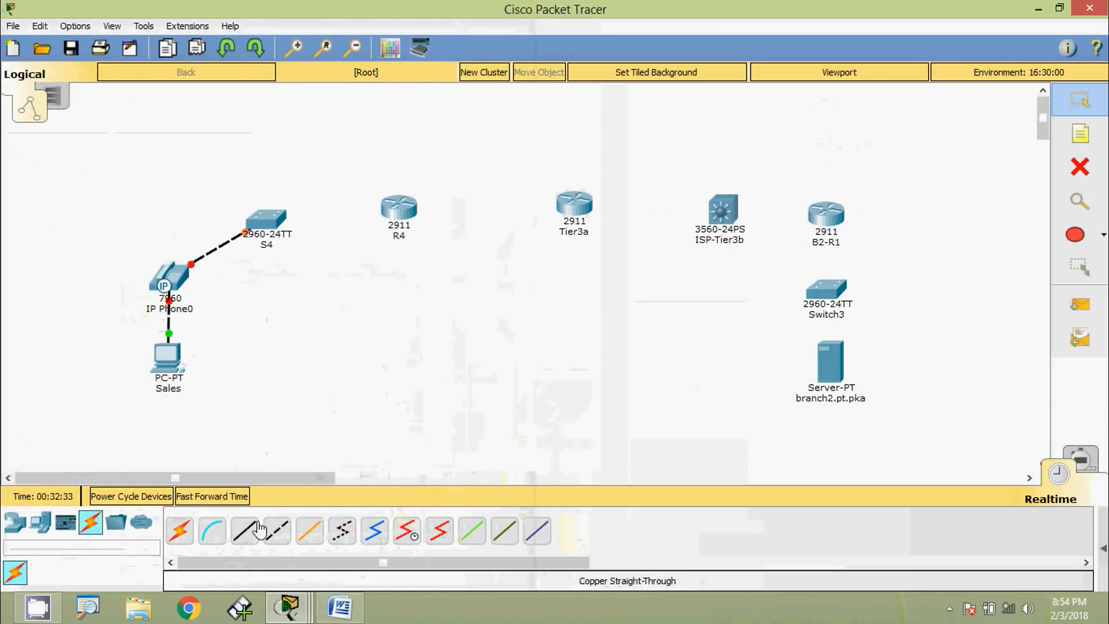
# Connect S4 GigabitEthernet0/1 to R4 GigabitEthernet0/0 with a copper straight-through cable
pyautogui.click(247, 532)
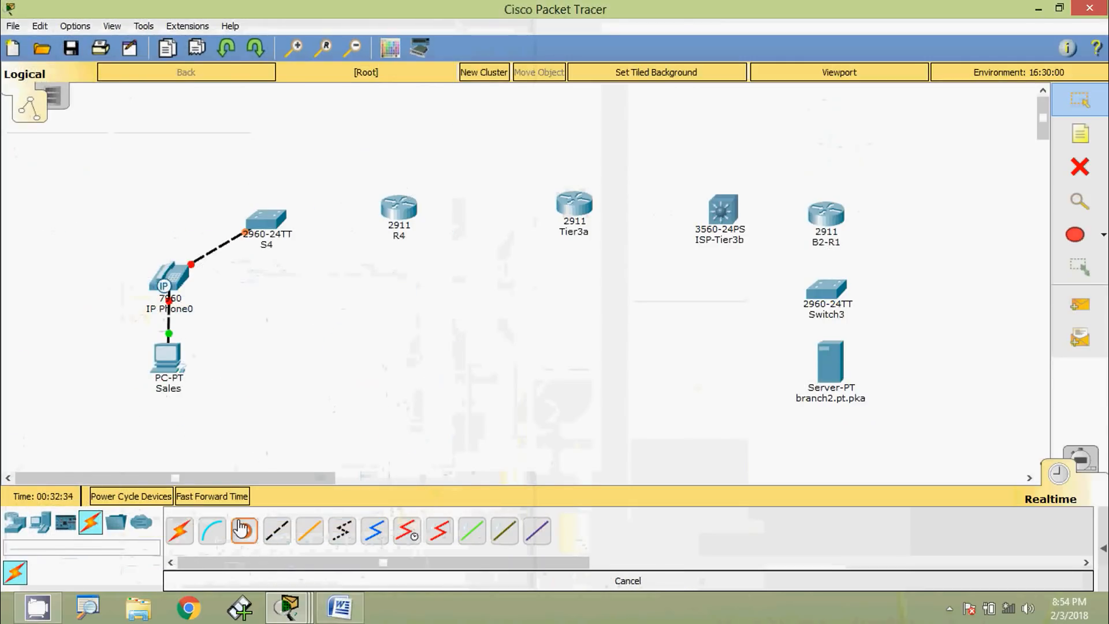
pyautogui.click(264, 230)
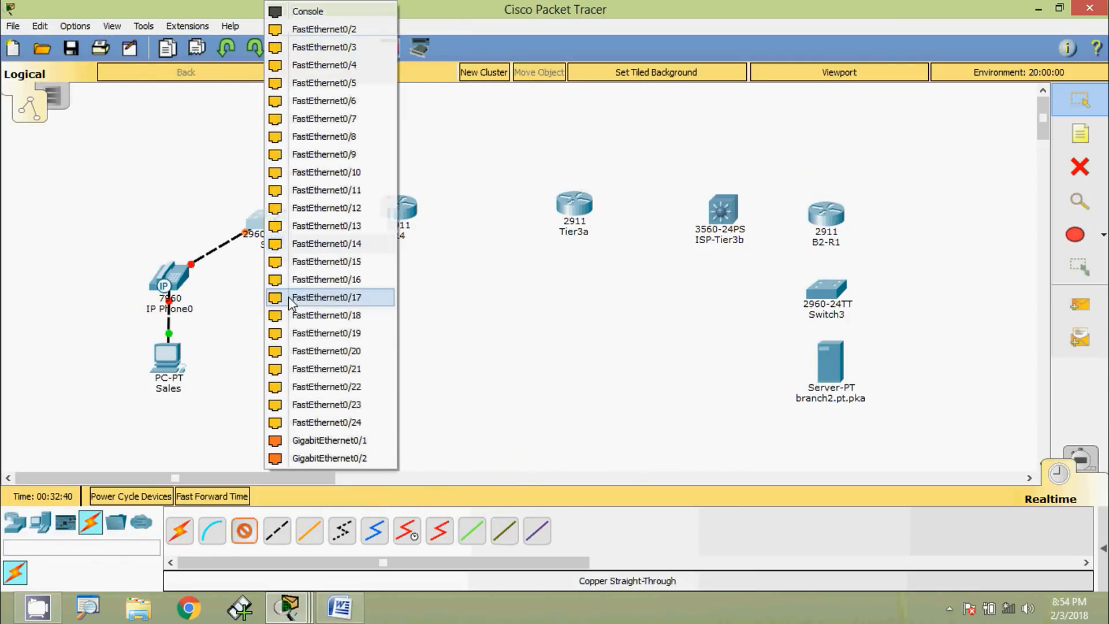
pyautogui.click(337, 441)
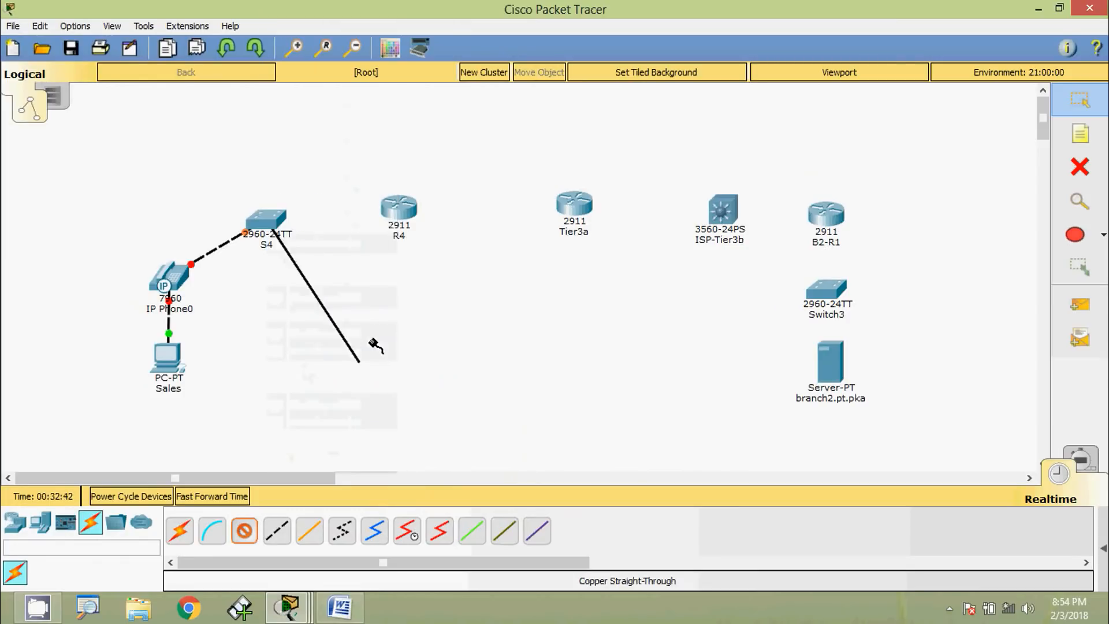
pyautogui.click(398, 216)
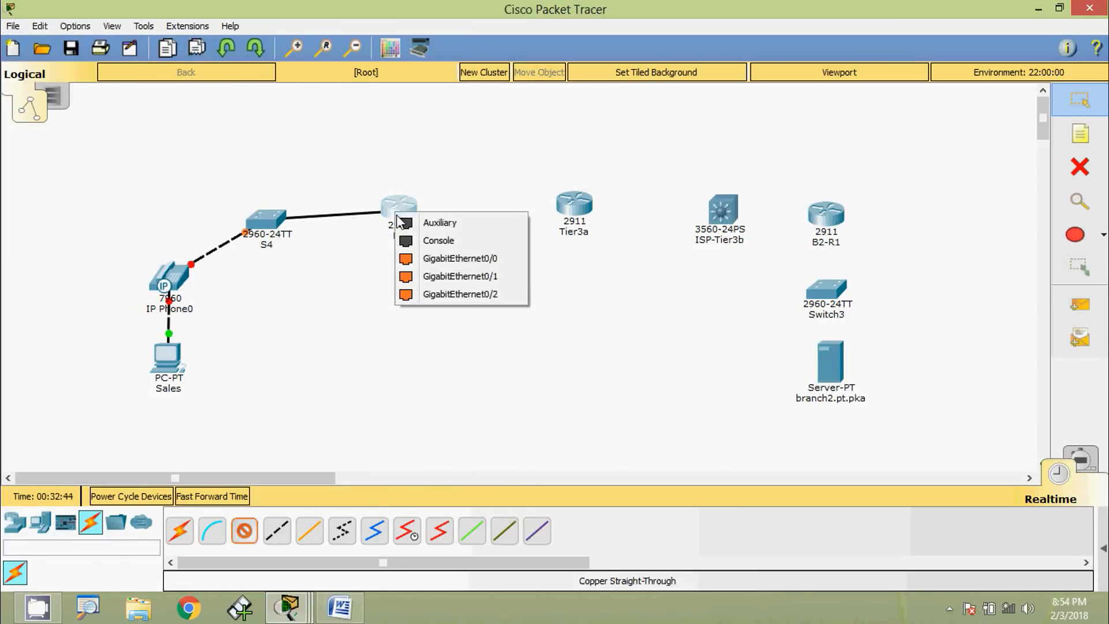
pyautogui.click(440, 260)
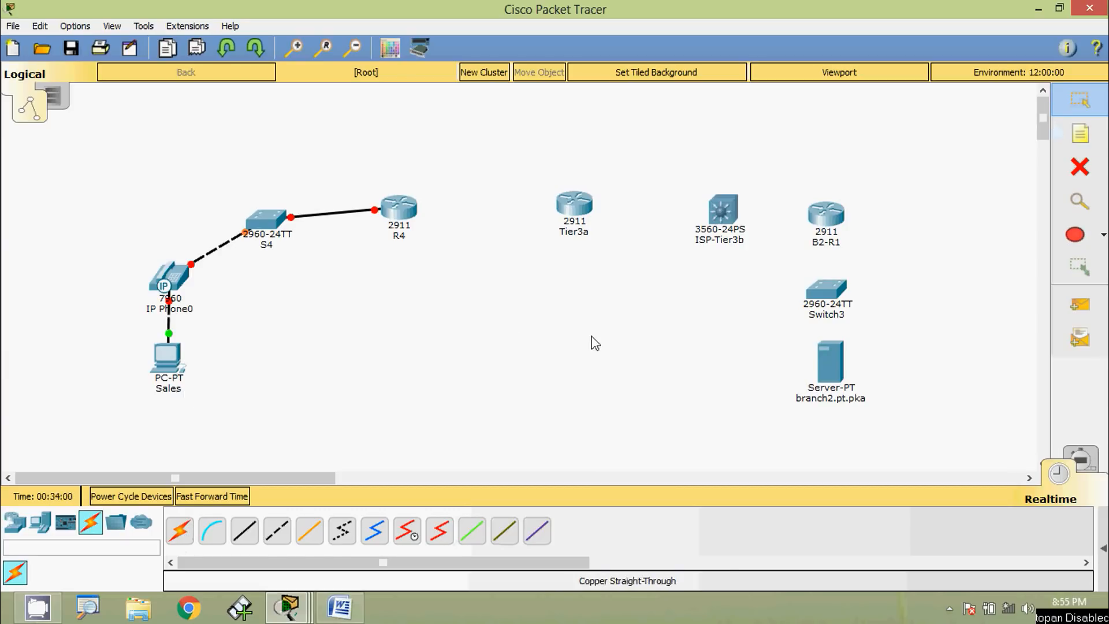
# Delete the cables from Sales to IP Phone0 and from IP Phone0 to S4
pyautogui.click(1091, 165)
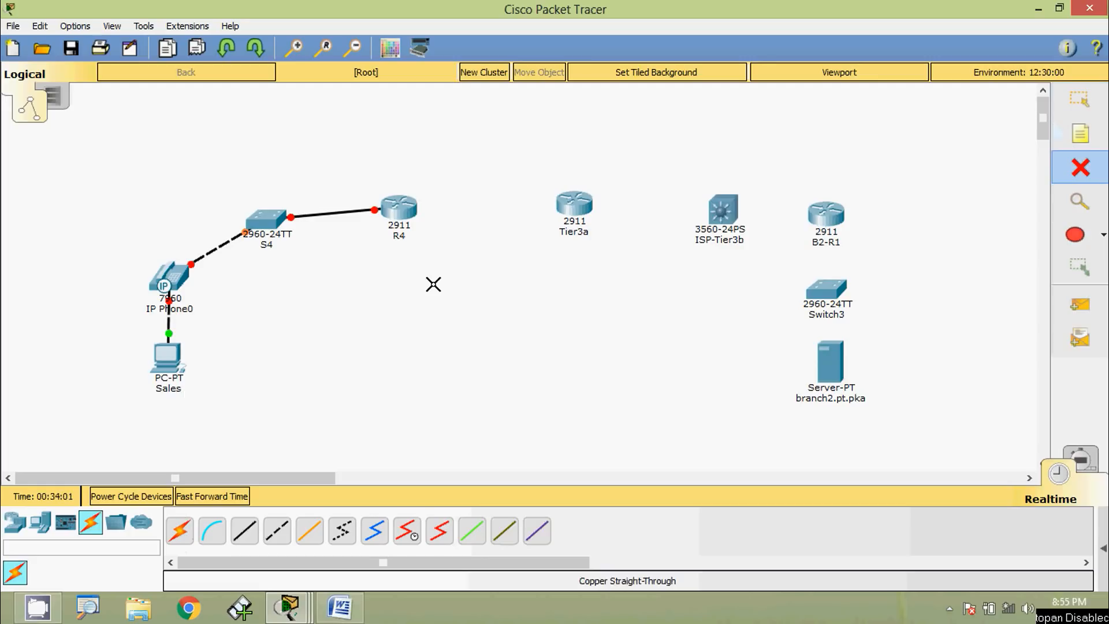
pyautogui.click(171, 327)
pyautogui.click(202, 255)
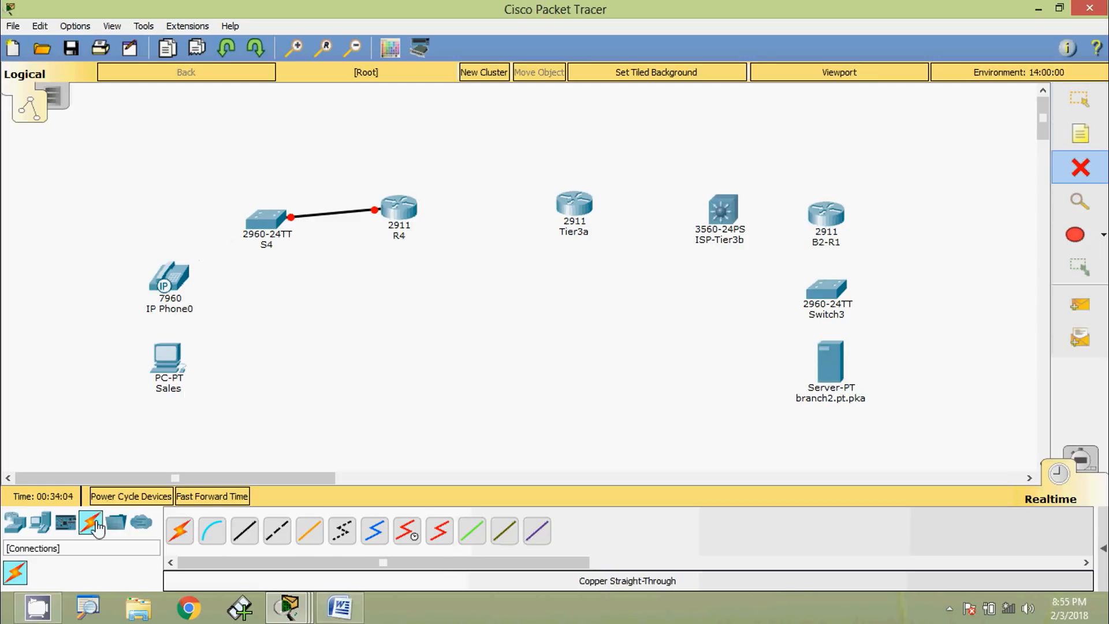
# Connect Sales FastEthernet0 to the PC port of IP Phone0 with a copper cross-over cable
pyautogui.click(271, 526)
pyautogui.click(169, 359)
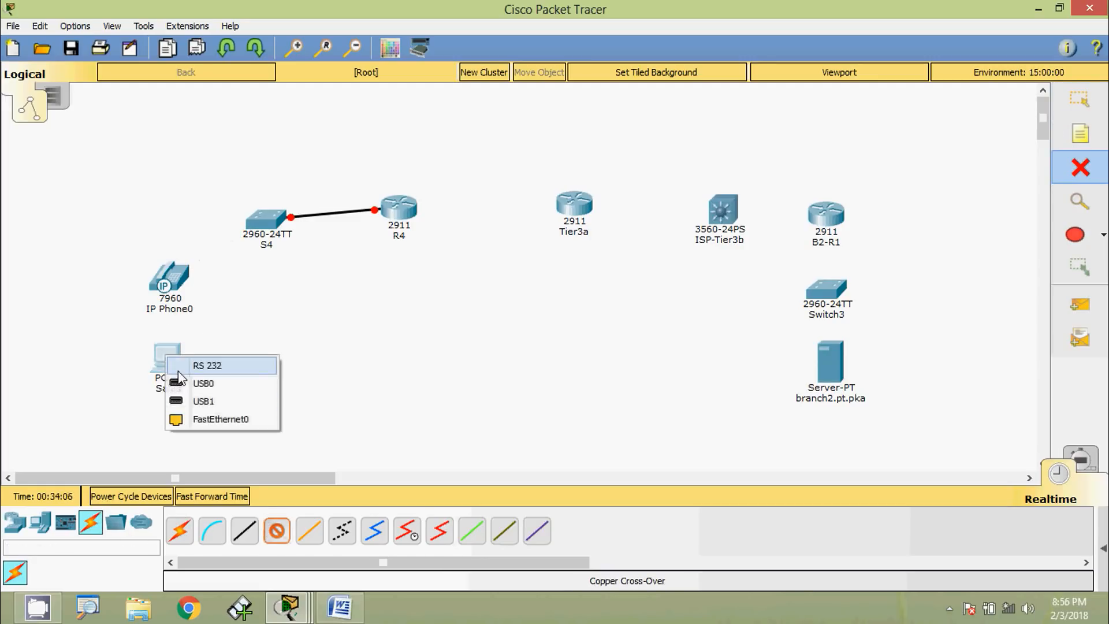
pyautogui.click(199, 419)
pyautogui.click(165, 290)
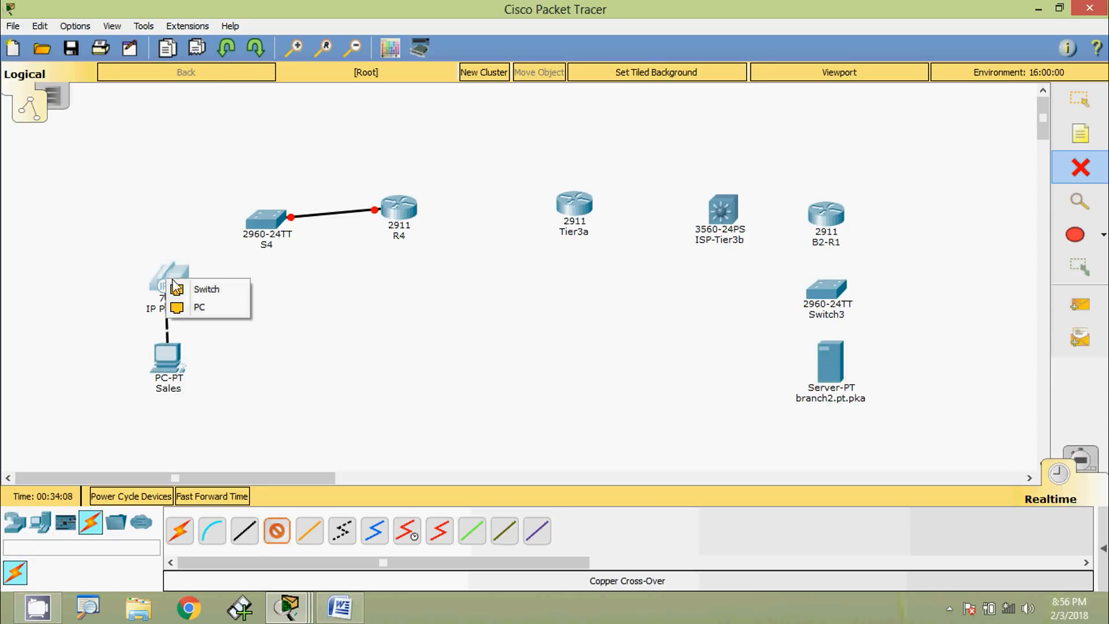
pyautogui.click(191, 307)
# Connect the Switch port of IP Phone0 to a FastEthernet port on S4 with a copper cross-over cable
pyautogui.click(276, 530)
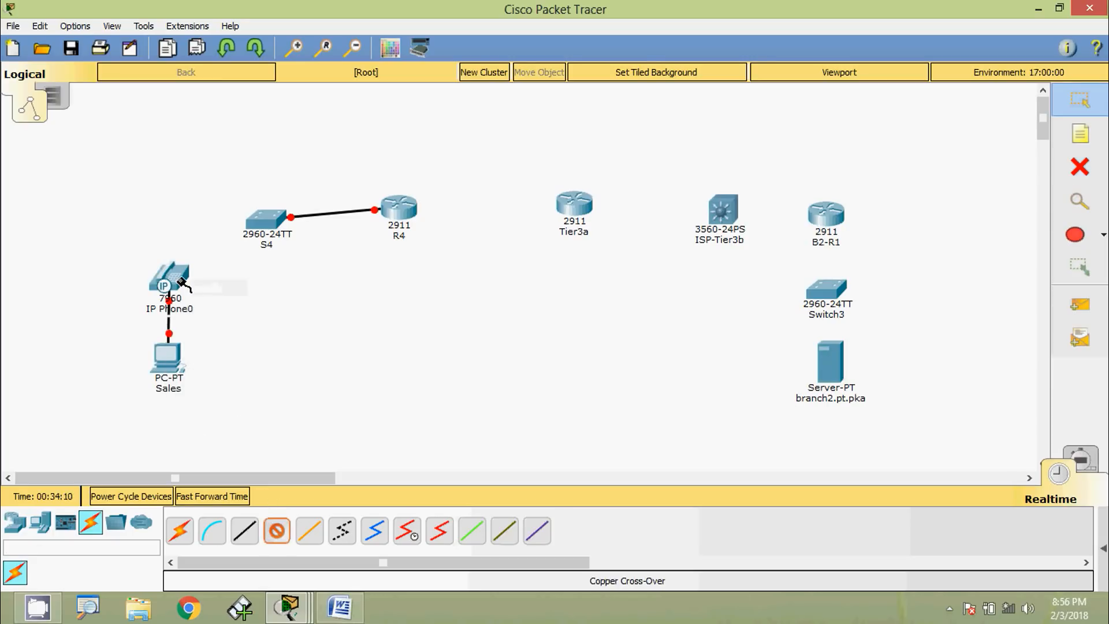
pyautogui.click(196, 287)
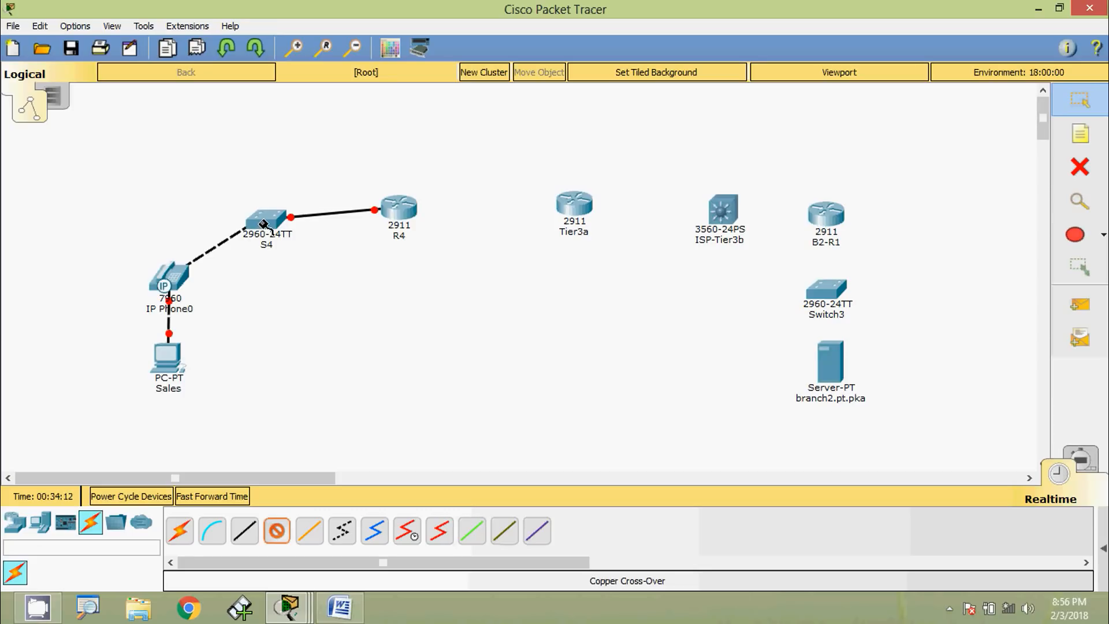
pyautogui.click(264, 224)
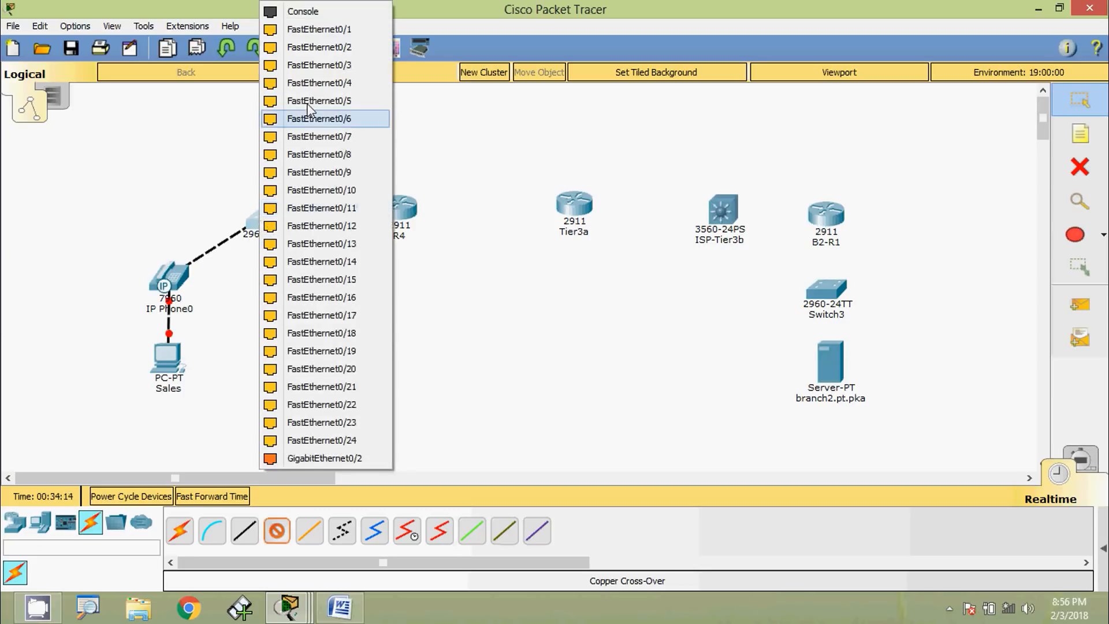
pyautogui.click(311, 46)
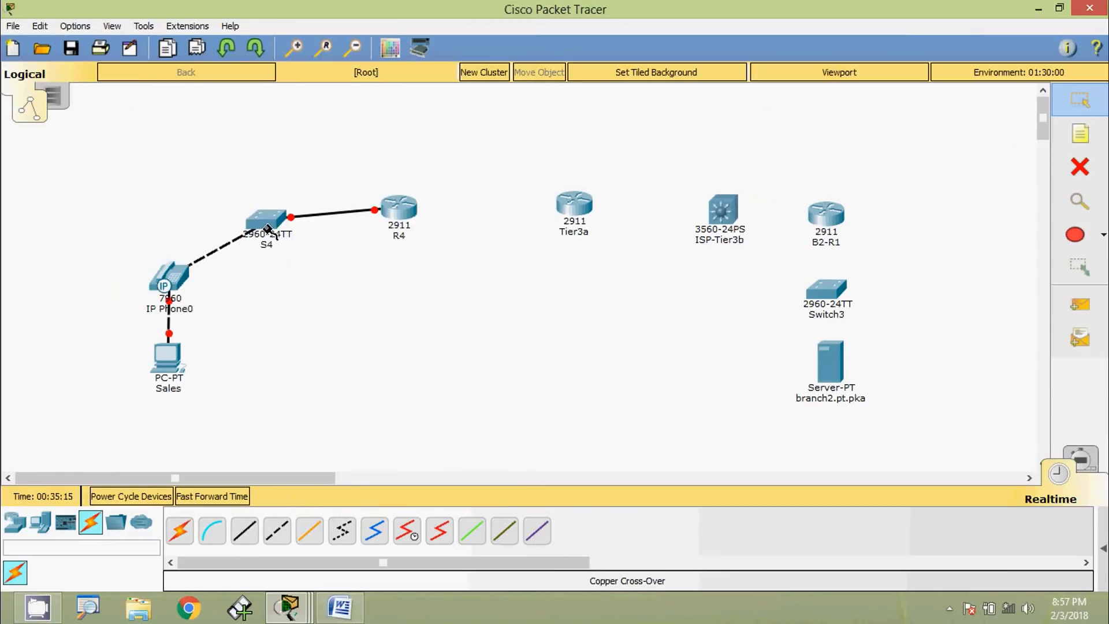
pyautogui.click(267, 226)
pyautogui.click(330, 67)
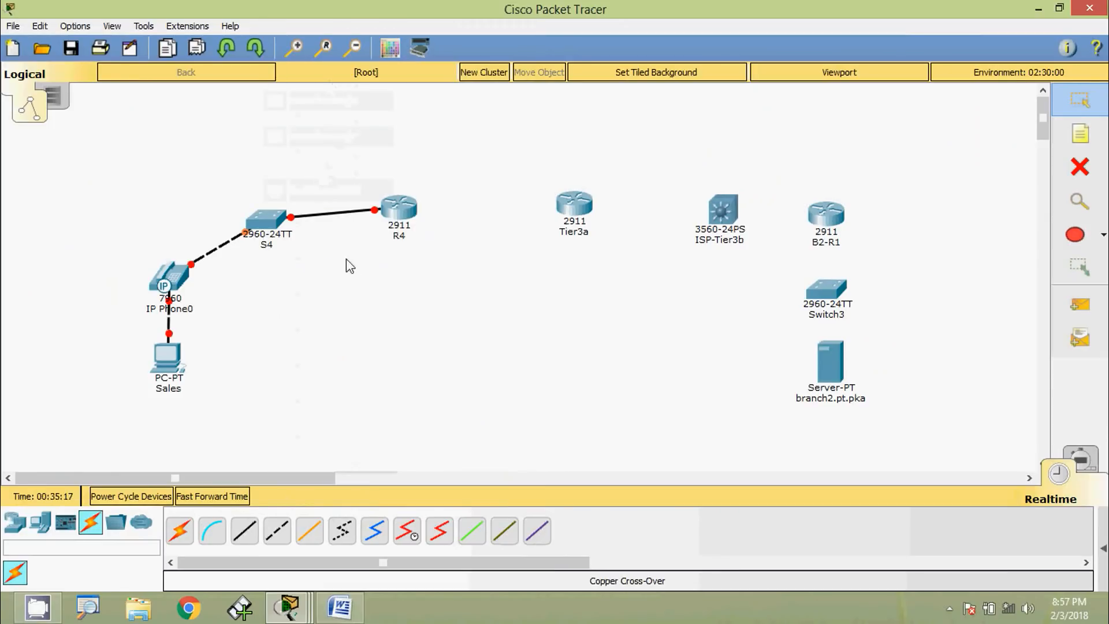
# Label S4's end of the link to R4 with the note G0/1, placed just above the link
pyautogui.click(1080, 134)
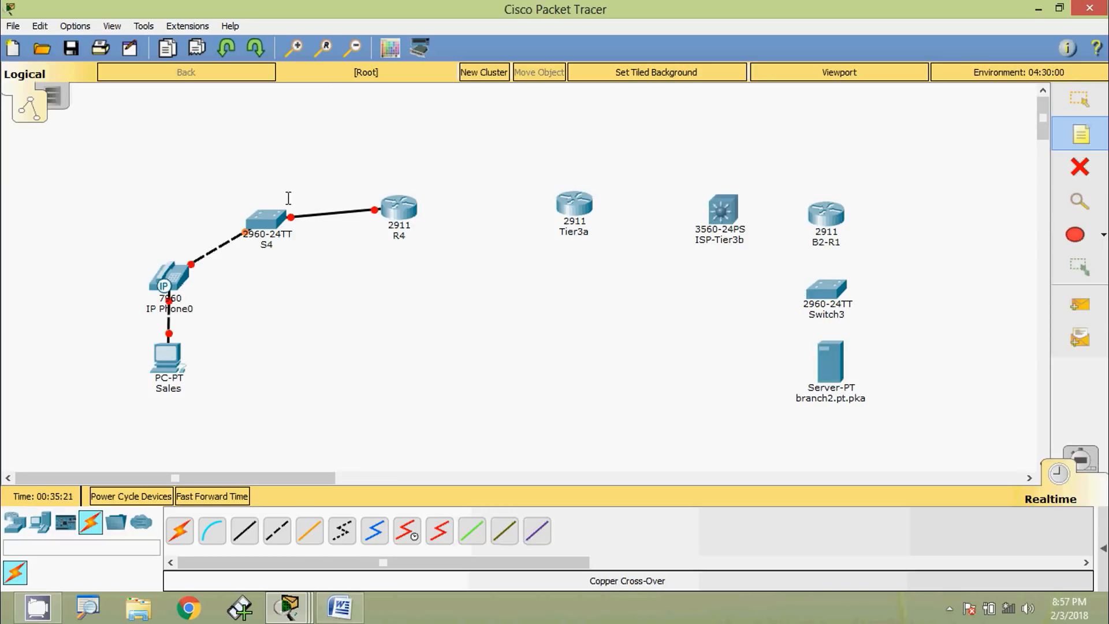
pyautogui.click(288, 191)
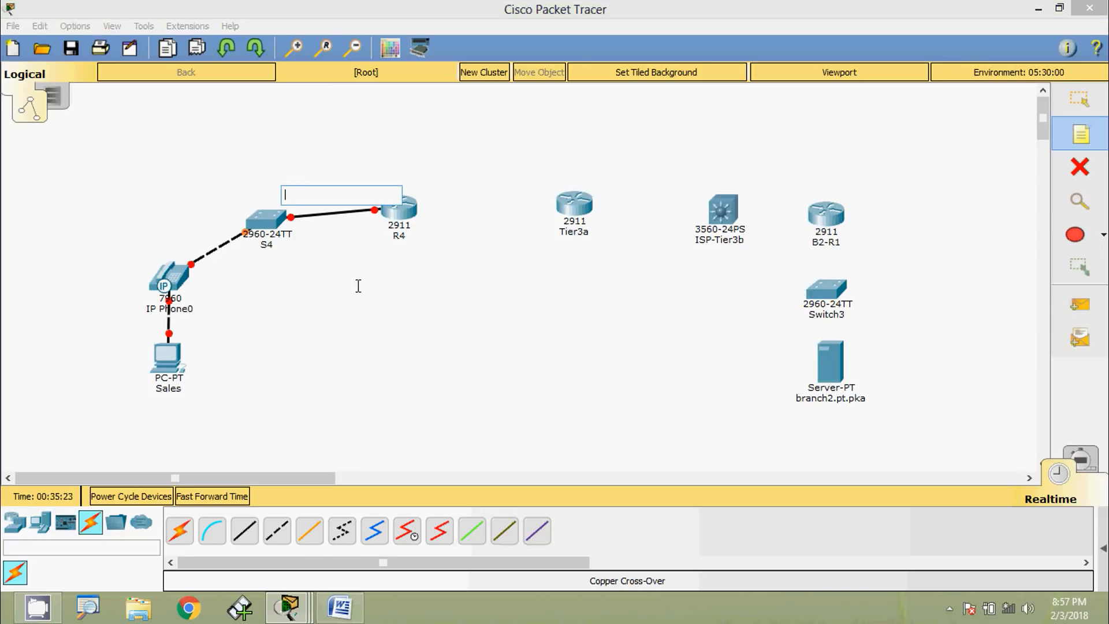
pyautogui.write('G0/1')
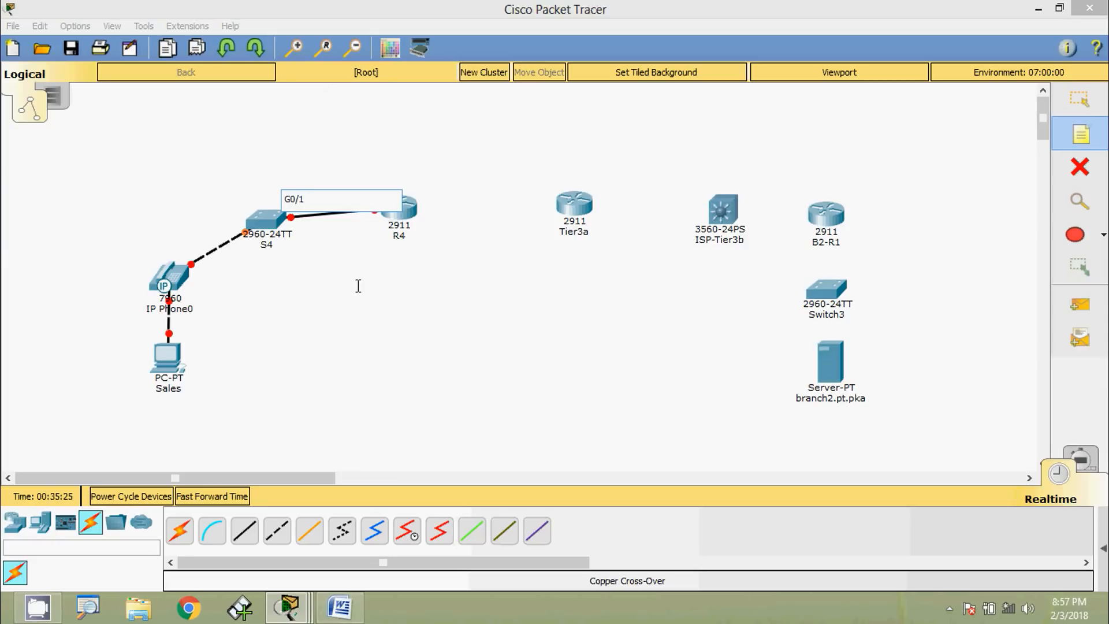
pyautogui.click(337, 275)
pyautogui.moveTo(296, 196); pyautogui.dragTo(291, 199)
# Label R4's end of the link to S4 with the note G 0/0, placed just above the cable beside R4
pyautogui.click(1080, 134)
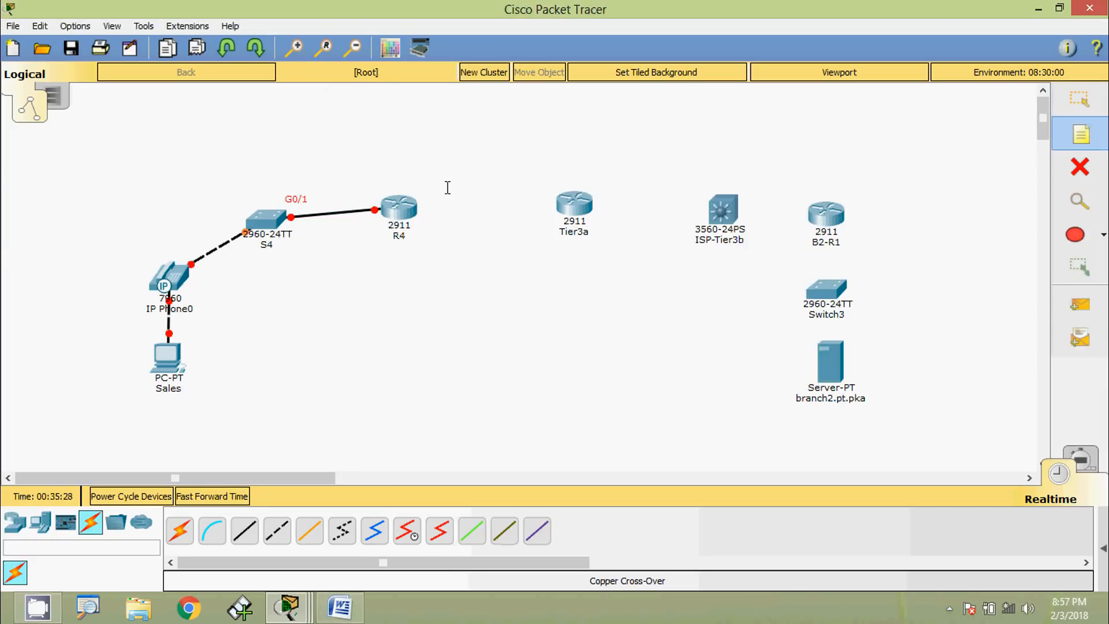
pyautogui.click(360, 191)
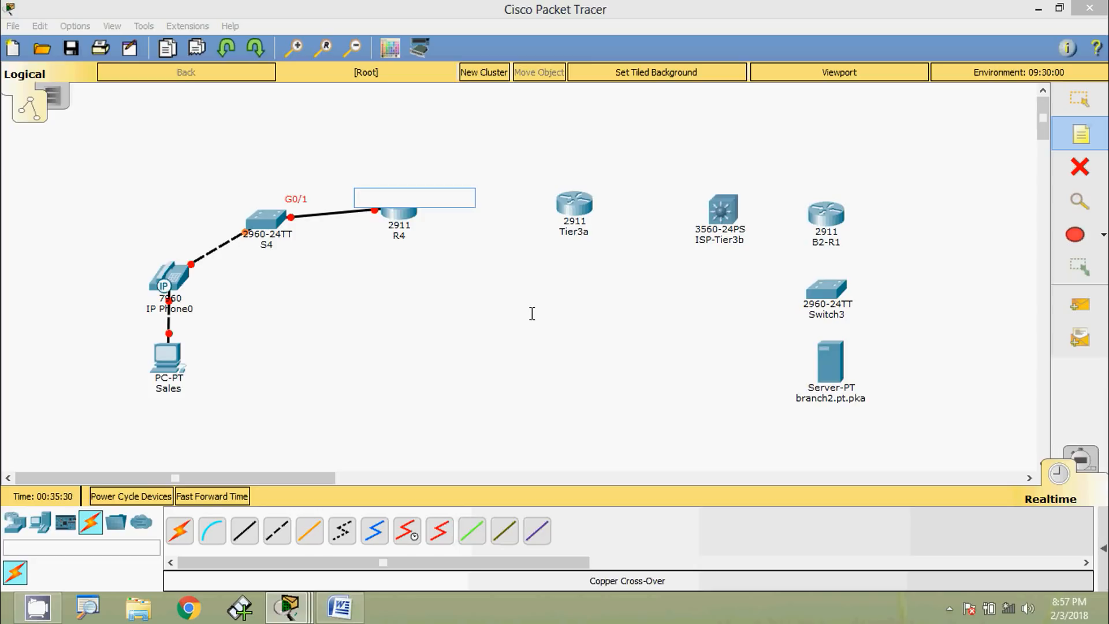
pyautogui.write('G 0/0')
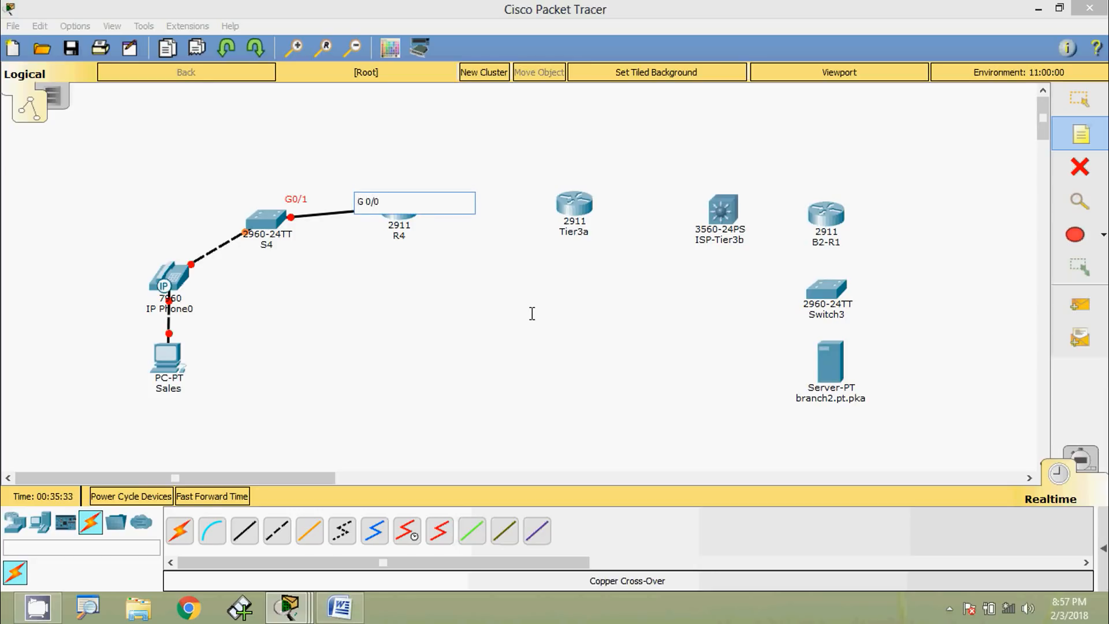
pyautogui.click(532, 314)
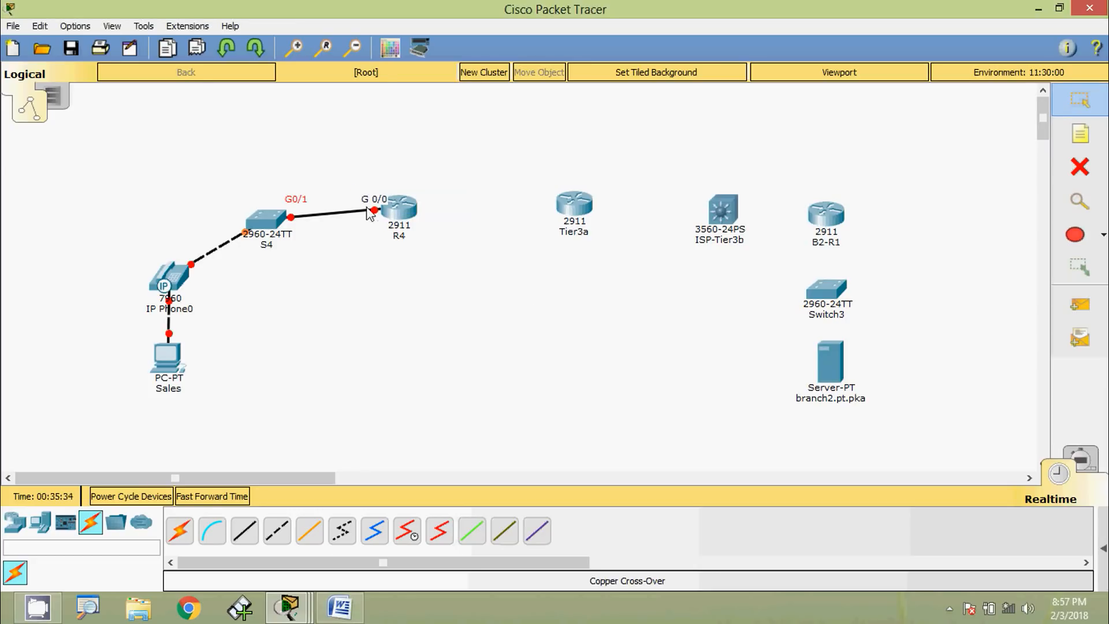
pyautogui.moveTo(369, 201); pyautogui.dragTo(357, 201)
# Install two HWIC-2T serial modules in the two empty slots of R4 nearest its built-in ports
pyautogui.moveTo(406, 215)
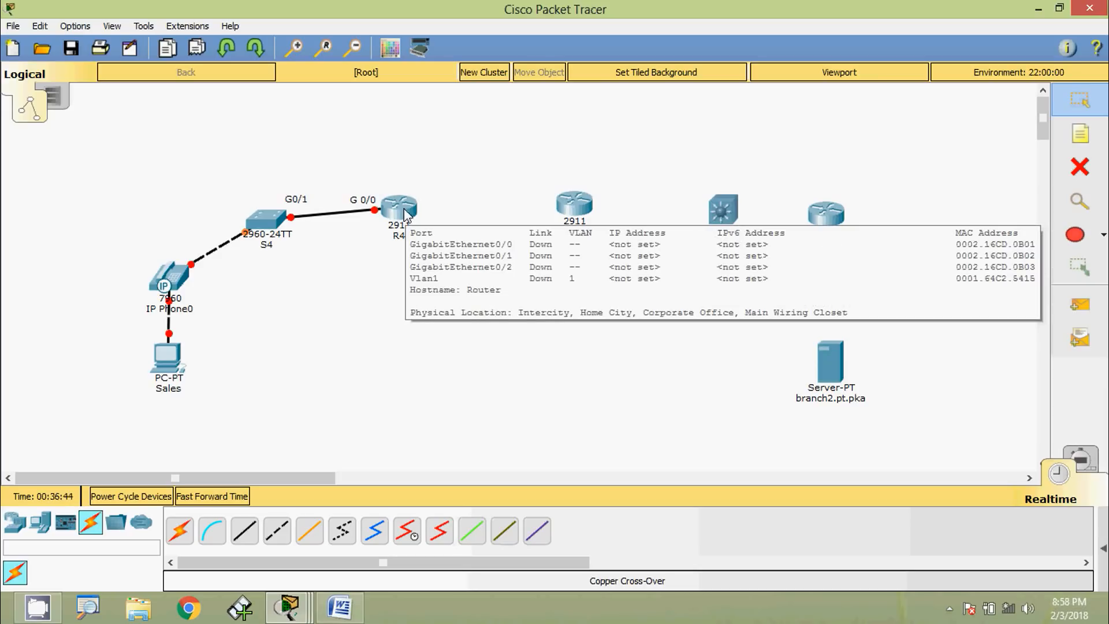
pyautogui.click(406, 215)
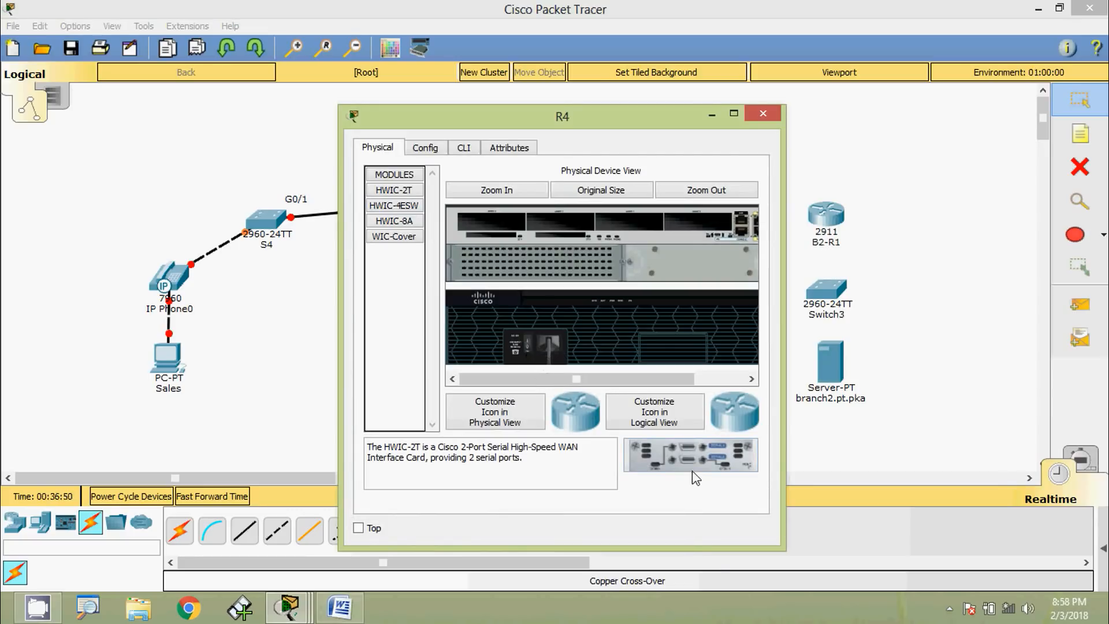
pyautogui.moveTo(695, 479); pyautogui.dragTo(697, 232)
pyautogui.moveTo(695, 442); pyautogui.dragTo(642, 227)
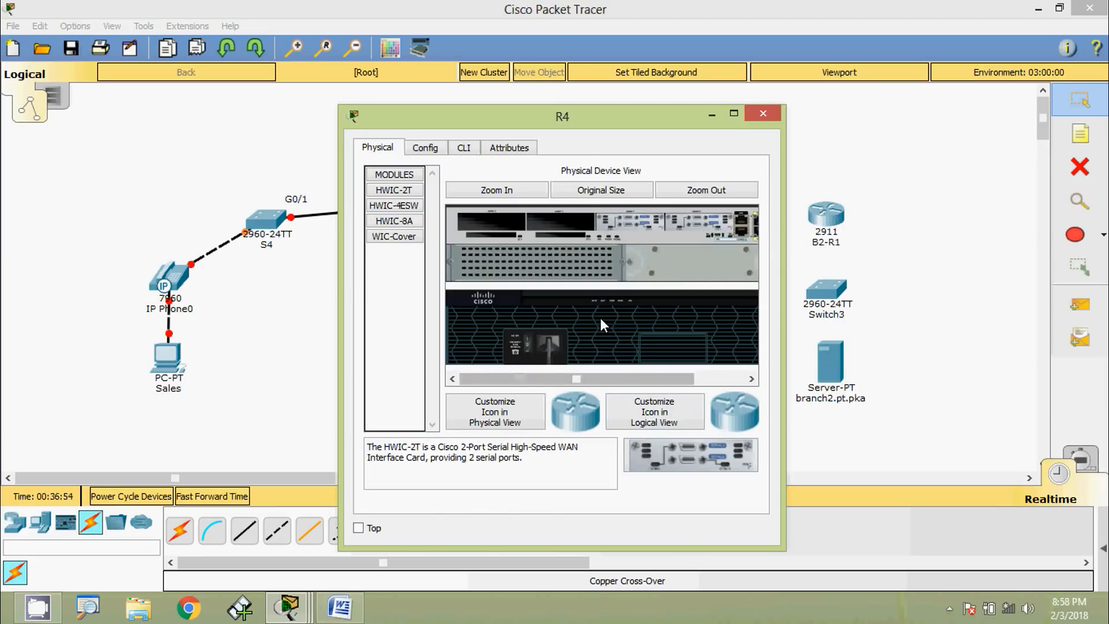
pyautogui.click(763, 114)
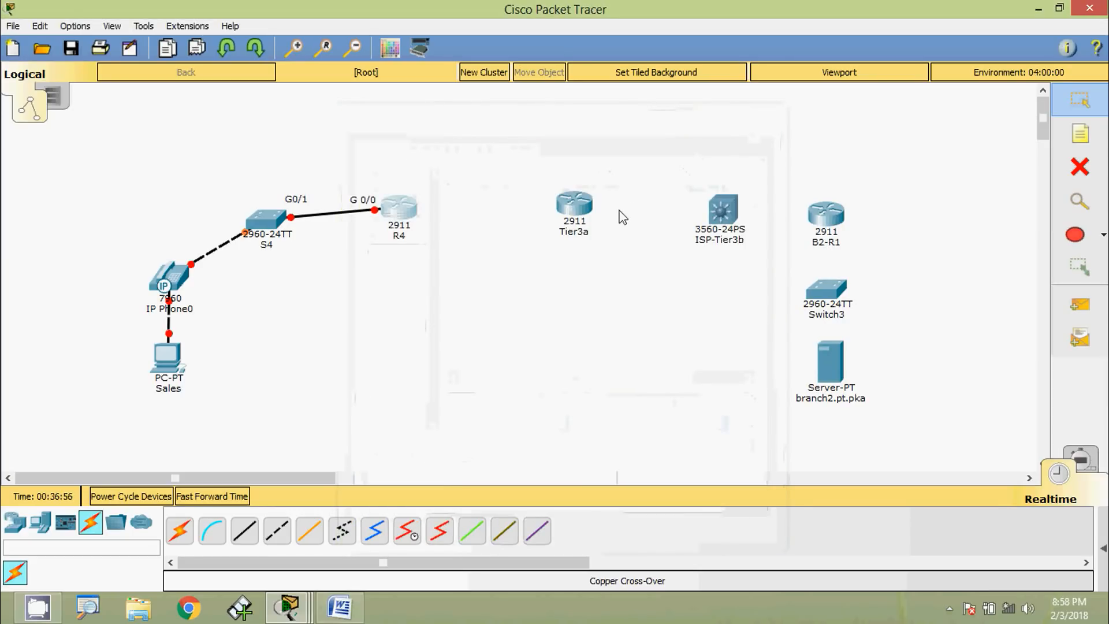
# Install two HWIC-2T serial modules in the matching empty slots of Tier3a
pyautogui.click(580, 203)
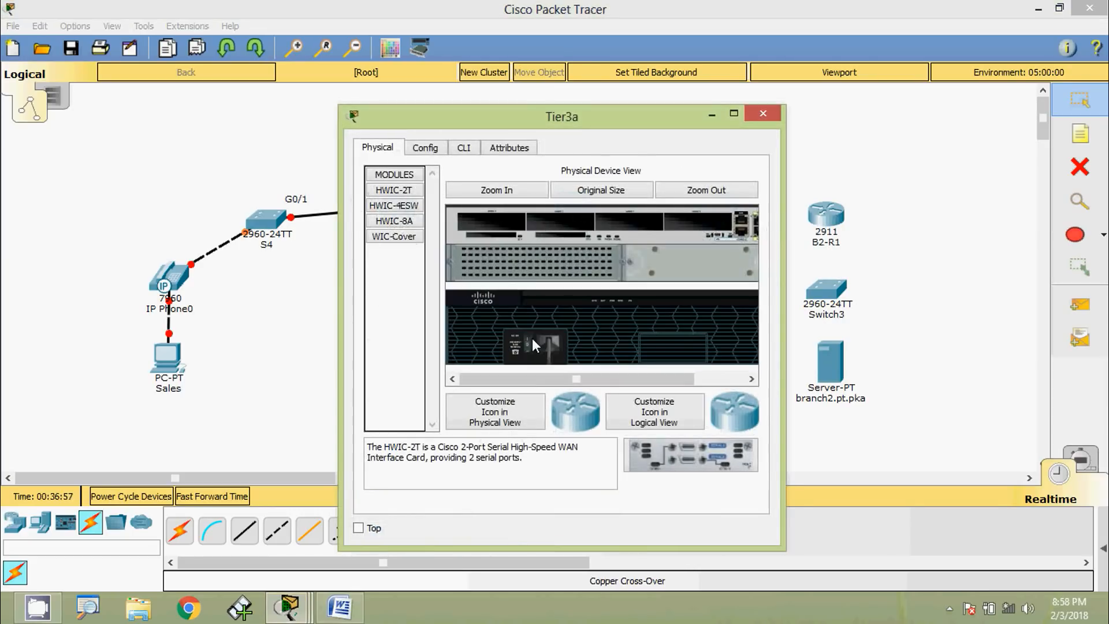
pyautogui.moveTo(673, 448); pyautogui.dragTo(622, 251)
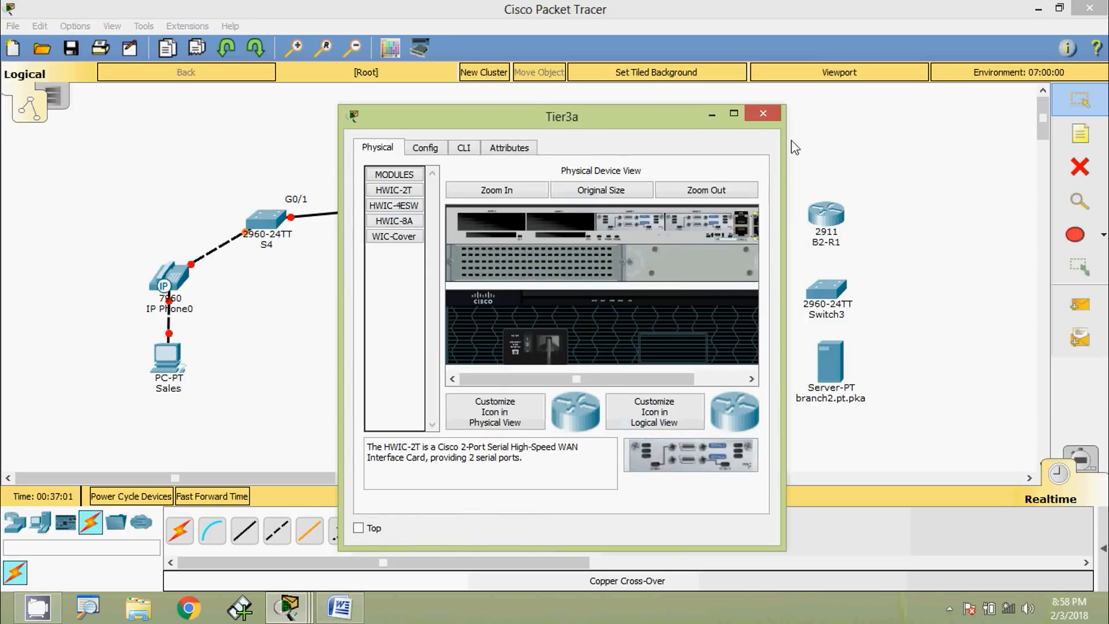
pyautogui.click(764, 113)
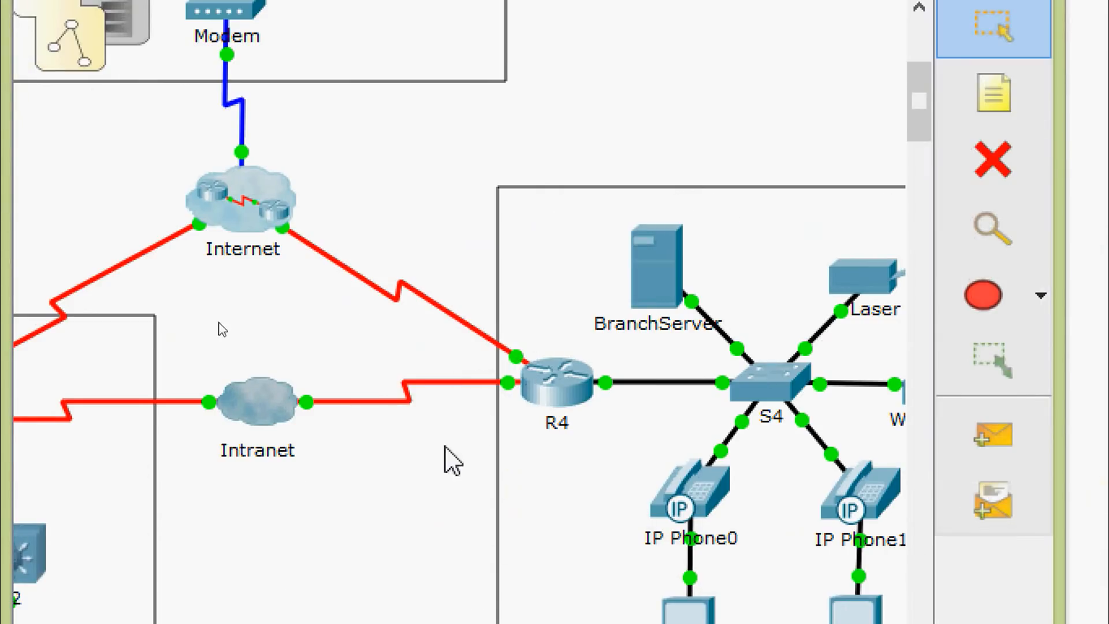
# Switch to the Word document and look up in the addressing table which serial interfaces link R4 and Tier3a
pyautogui.moveTo(517, 359)
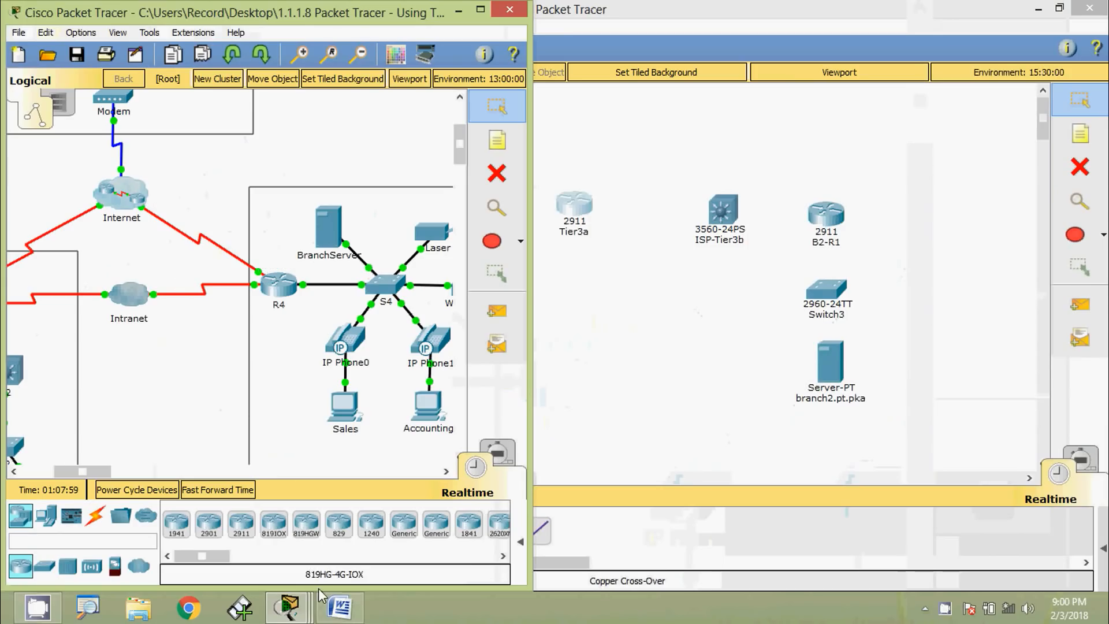
pyautogui.click(340, 606)
pyautogui.scroll(1, 474, 376)
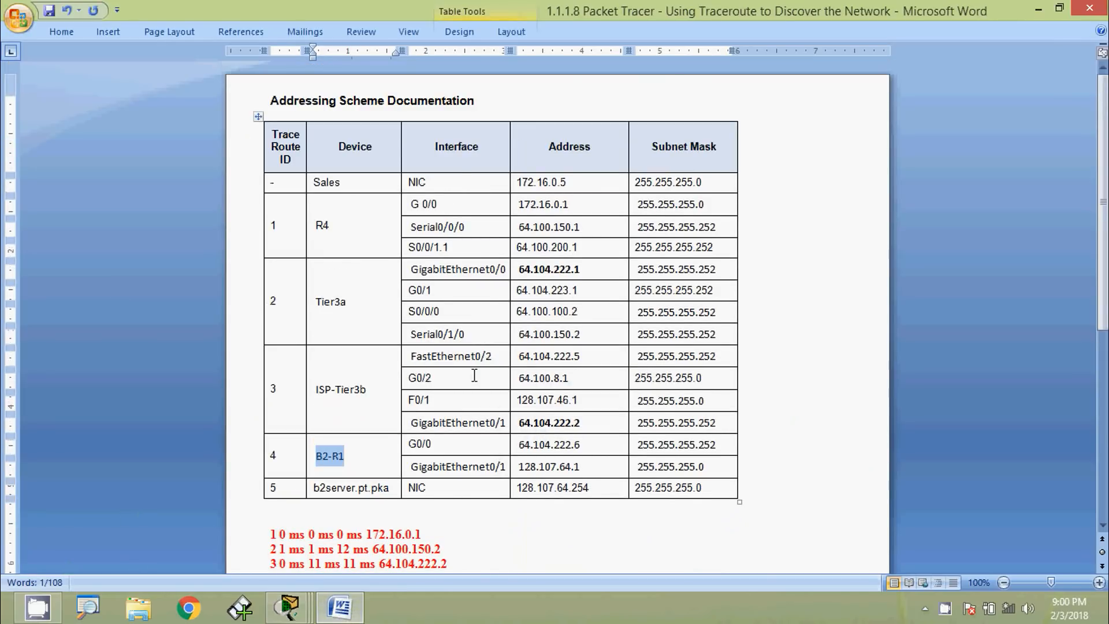
pyautogui.scroll(-1, 474, 376)
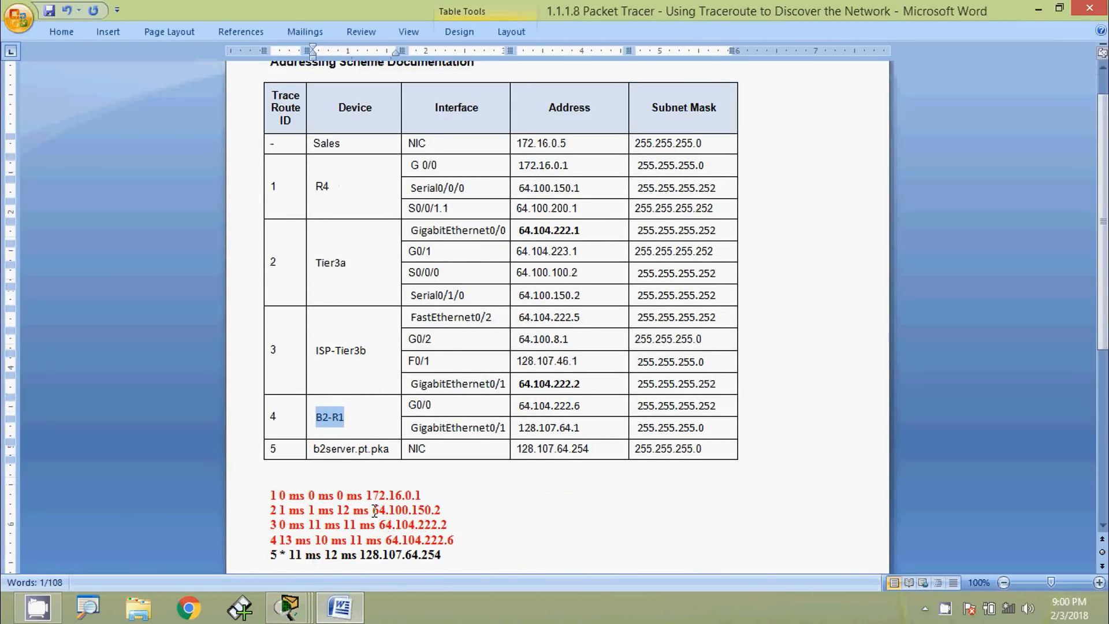
pyautogui.moveTo(372, 511); pyautogui.dragTo(442, 511)
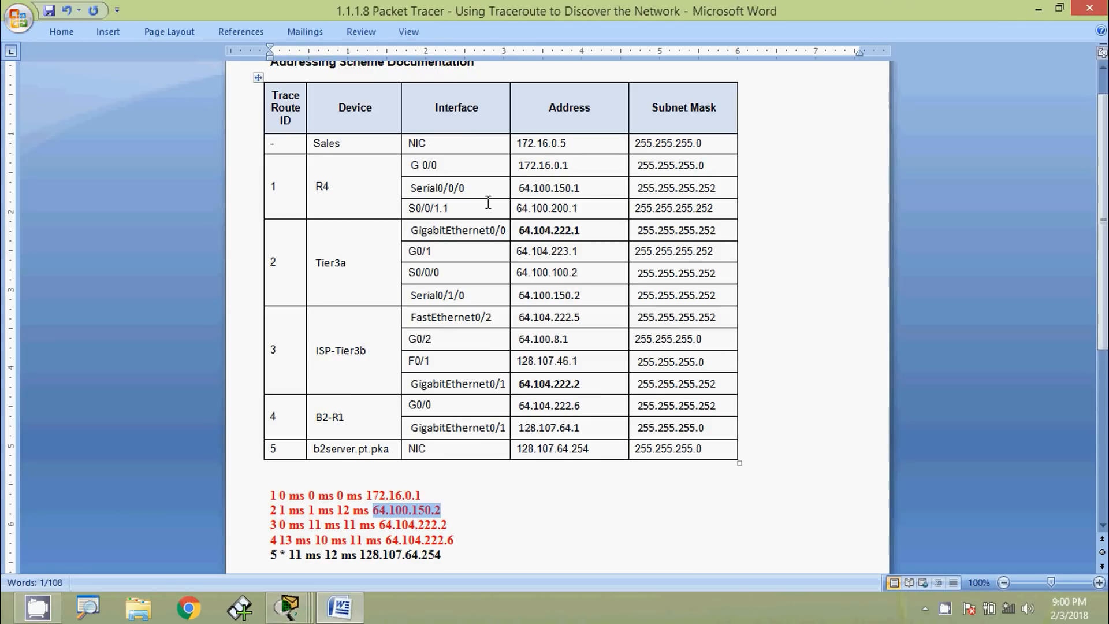
pyautogui.moveTo(581, 189); pyautogui.dragTo(429, 192)
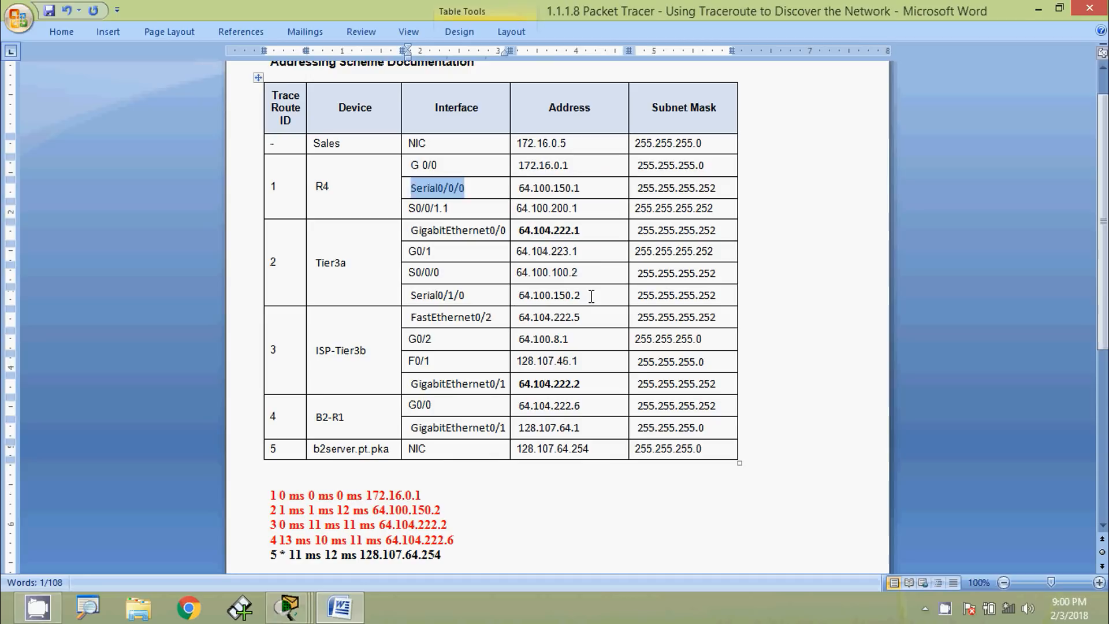
pyautogui.moveTo(587, 296); pyautogui.dragTo(431, 293)
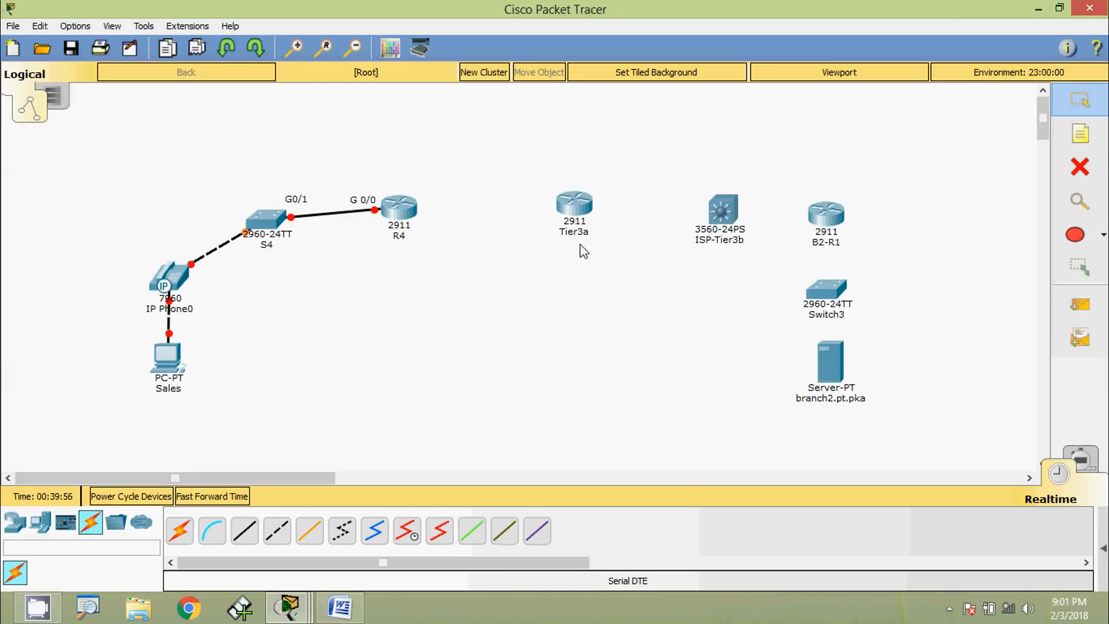
# In Packet Tracer, connect R4 Serial0/0/0 to Tier3a Serial0/1/0 with a Serial DTE cable
pyautogui.click(442, 533)
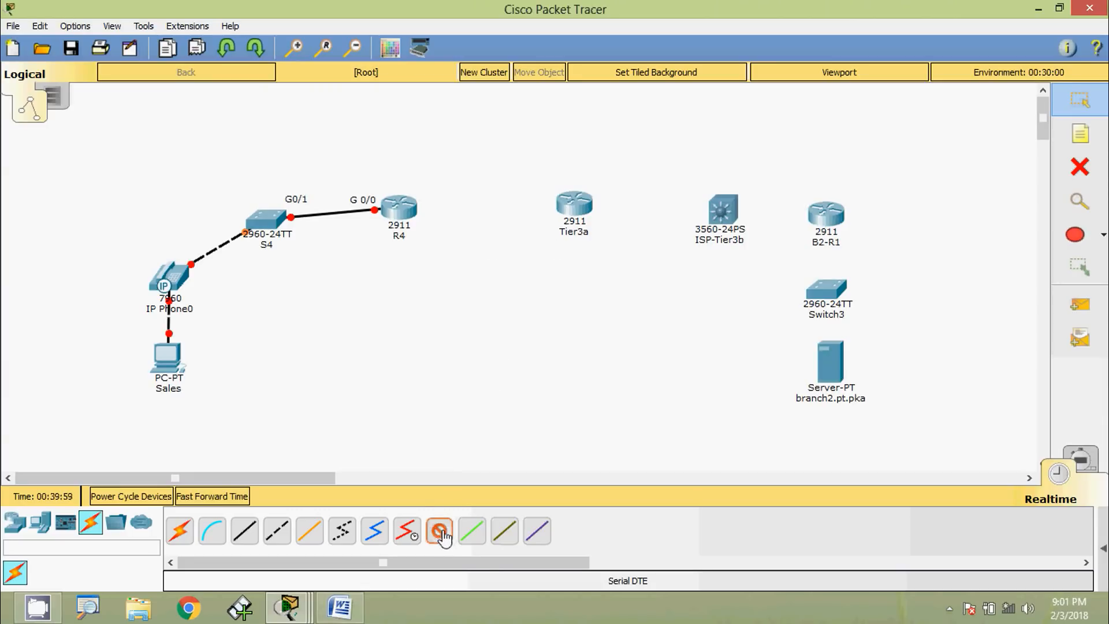
pyautogui.click(405, 211)
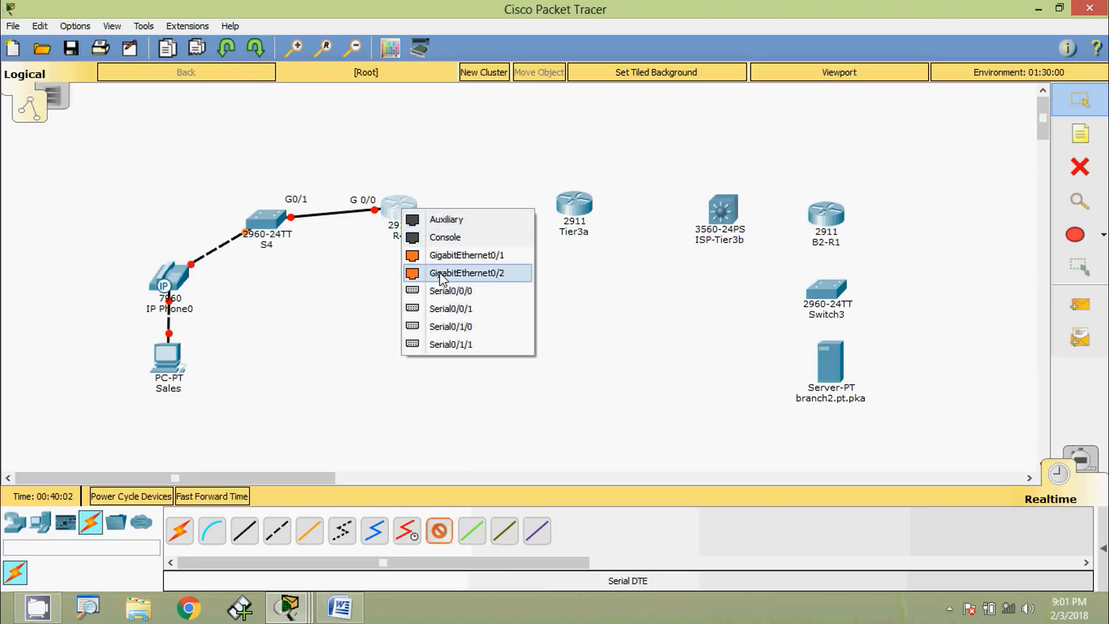
pyautogui.click(446, 290)
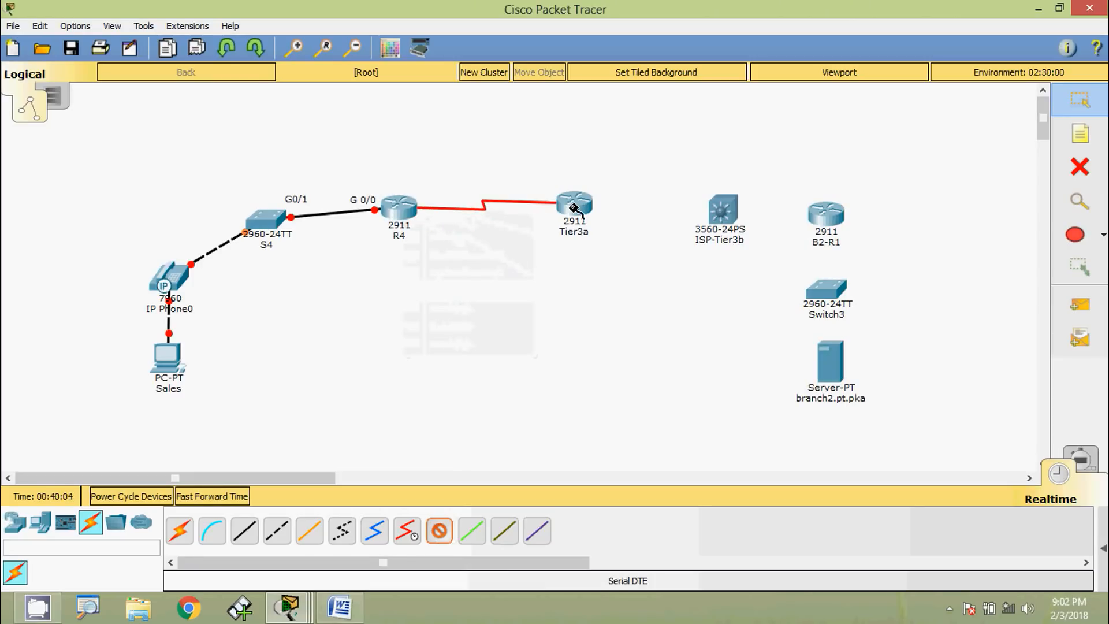
pyautogui.click(574, 206)
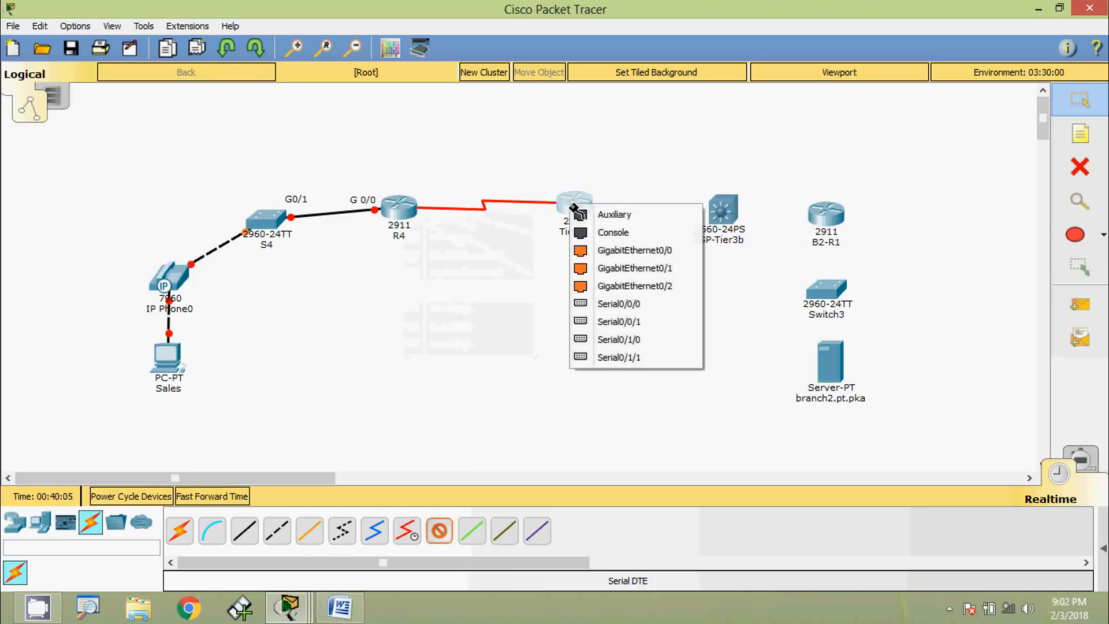
pyautogui.click(622, 342)
# Label R4's end of the serial link to Tier3a with the note S 0/0/0, just above the cable
pyautogui.click(1080, 134)
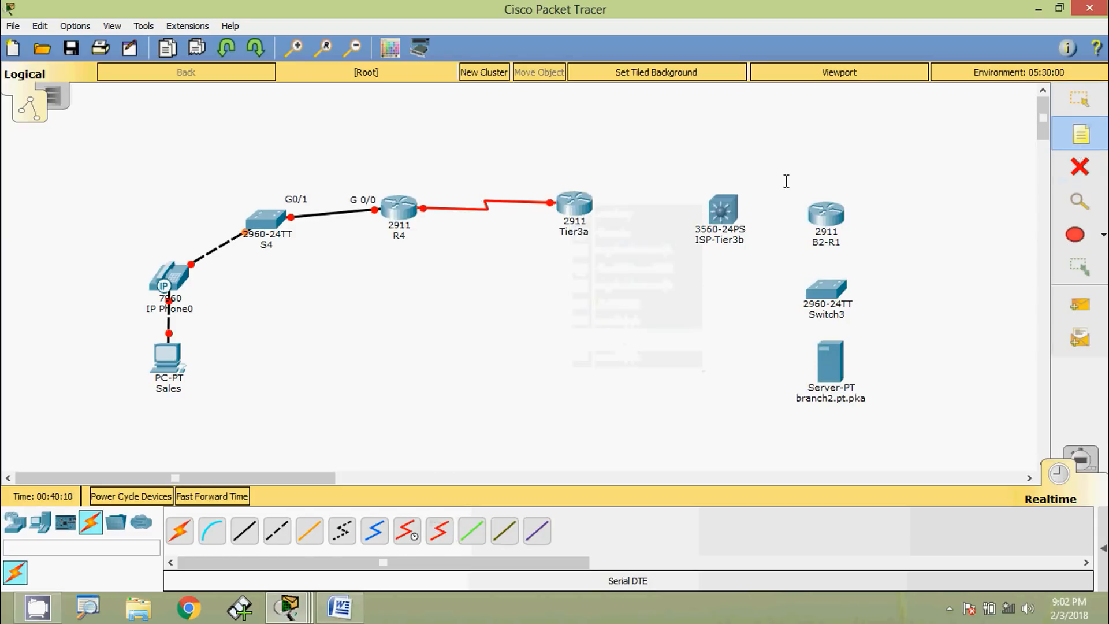
pyautogui.click(427, 193)
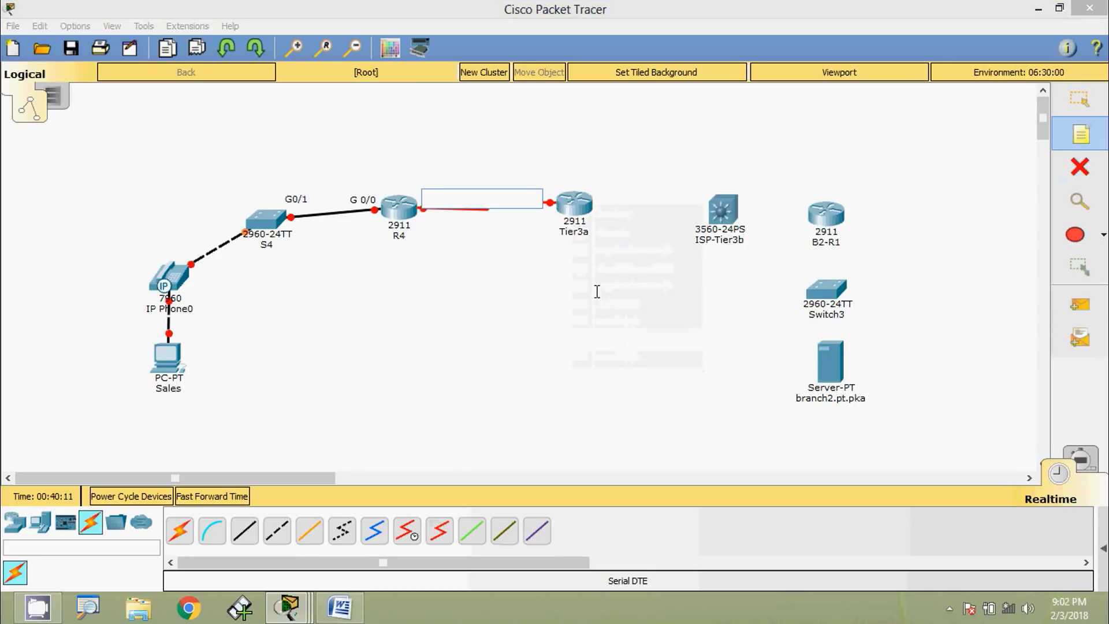
pyautogui.write('S 0/0/0')
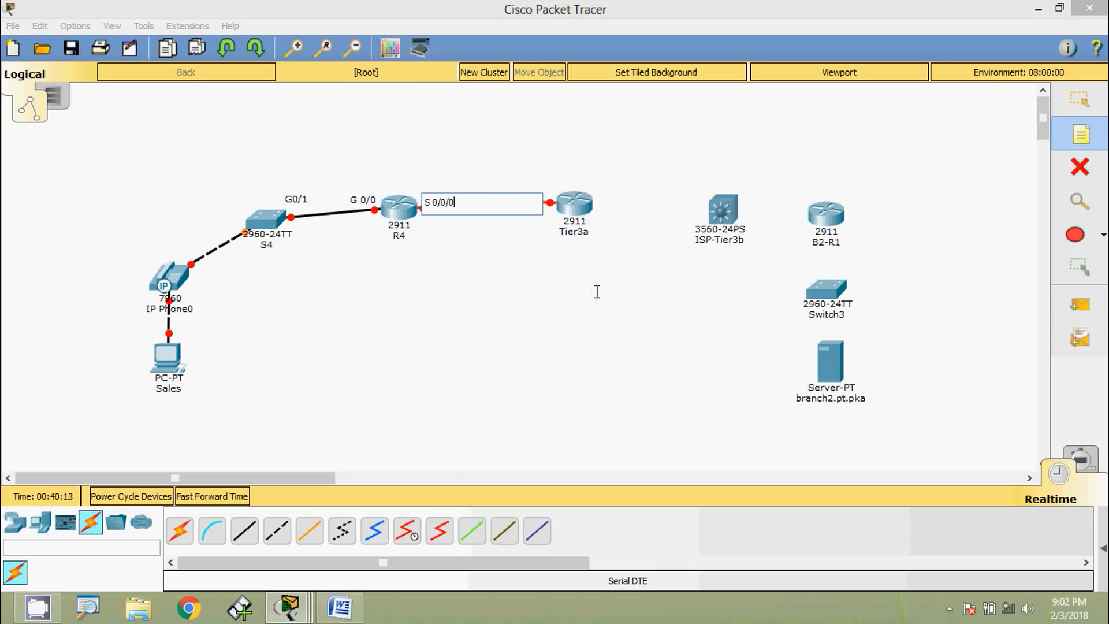
pyautogui.press('Escape')
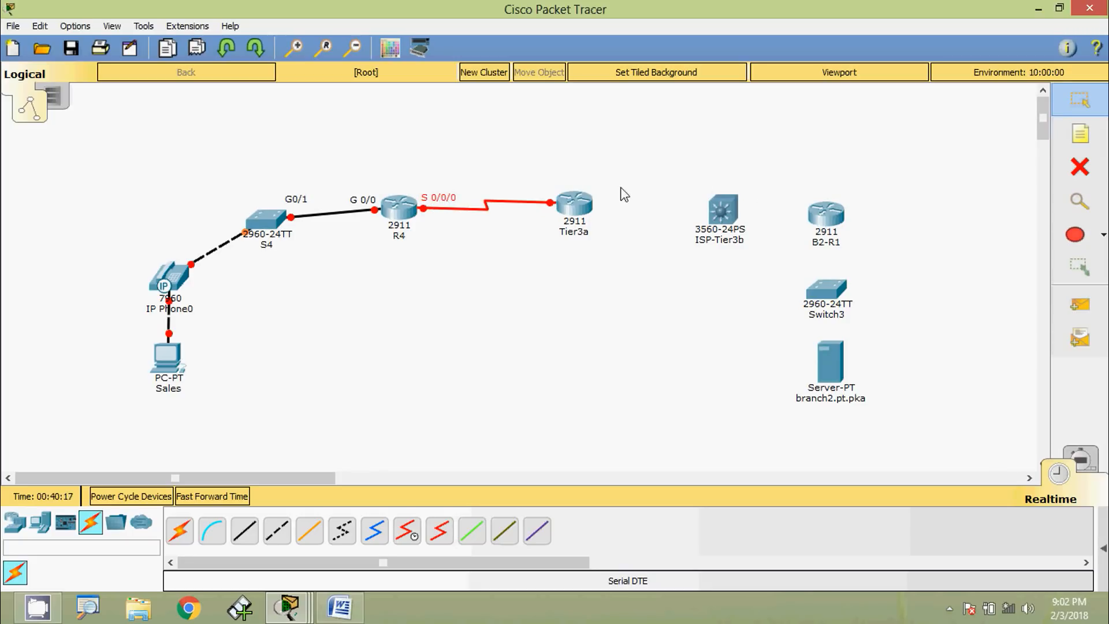
# Label Tier3a's end of the serial link to R4 with the note S 0/1/0, just above the cable
pyautogui.press('n')
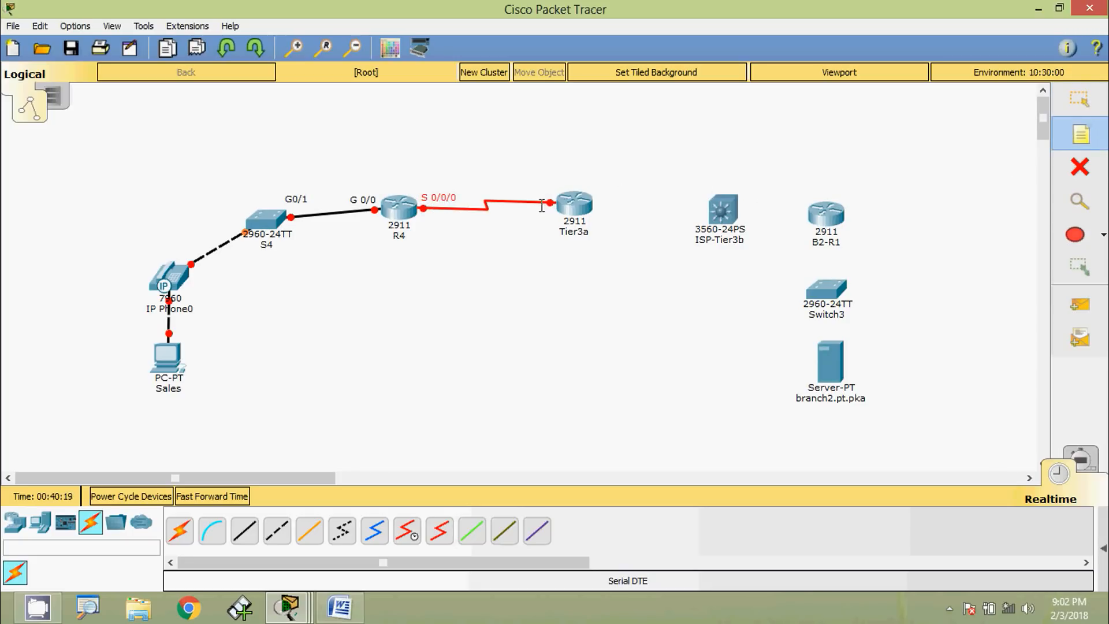
pyautogui.click(527, 188)
pyautogui.write('S')
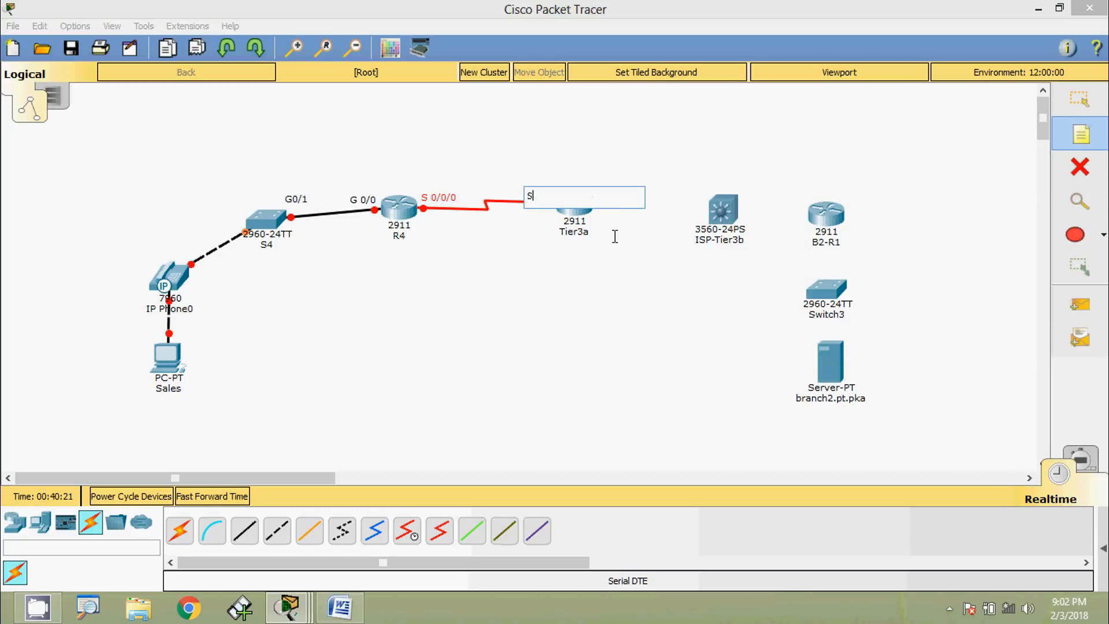
pyautogui.write(' 0/1/0')
pyautogui.press('Escape')
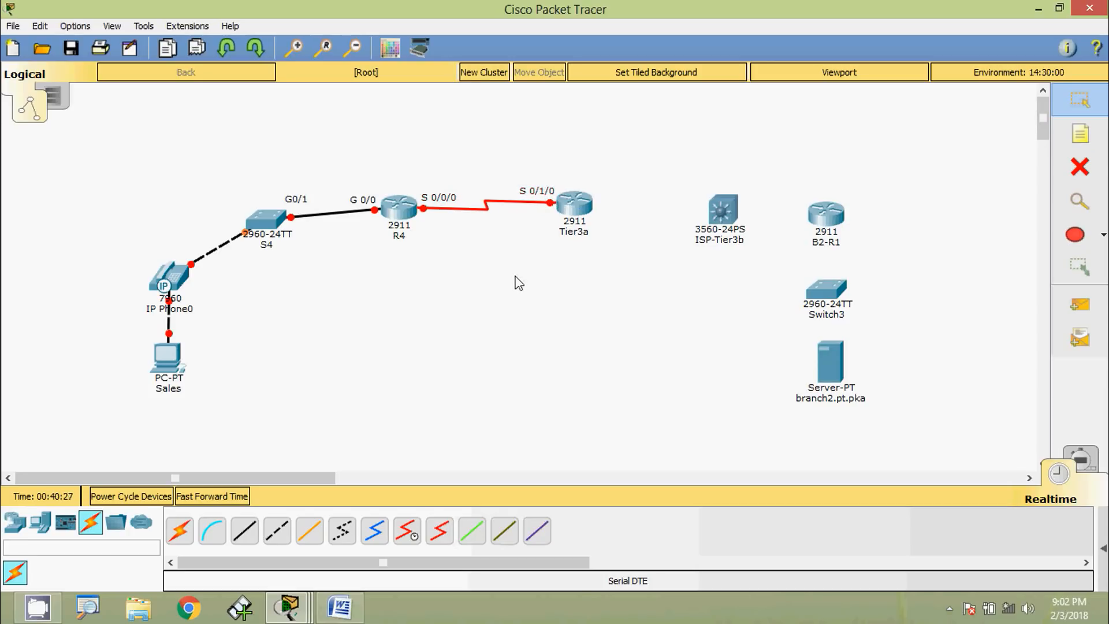
# Switch to the Word document and match the third traceroute hop to the addresses linking Tier3a and ISP-Tier3b
pyautogui.hotkey('alt', 'Tab')
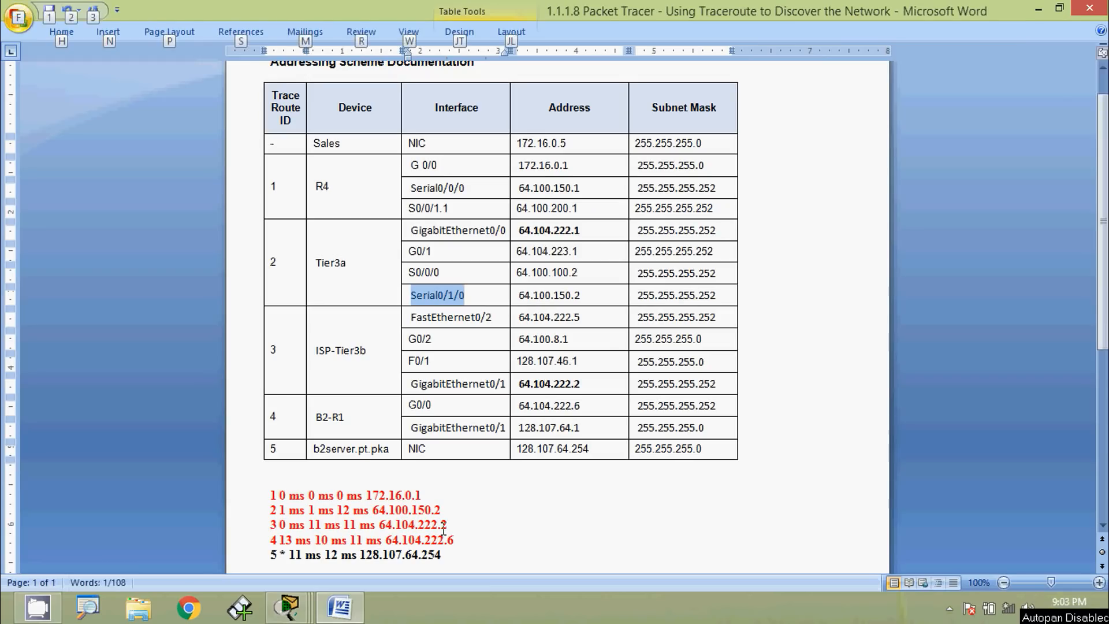
pyautogui.moveTo(449, 524); pyautogui.dragTo(385, 527)
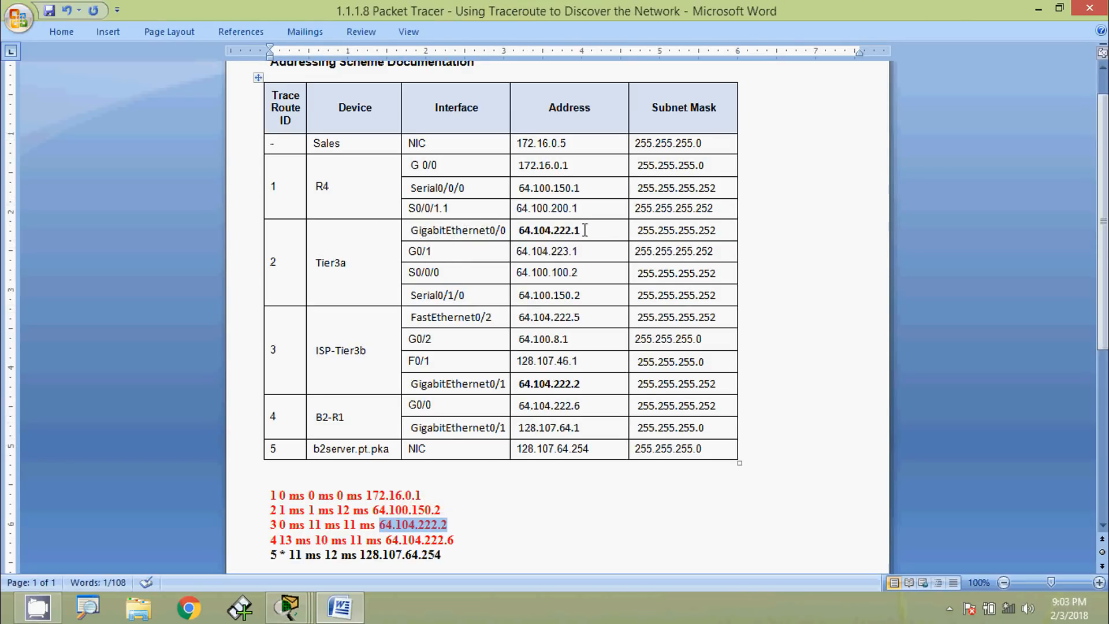
pyautogui.moveTo(584, 230); pyautogui.dragTo(523, 231)
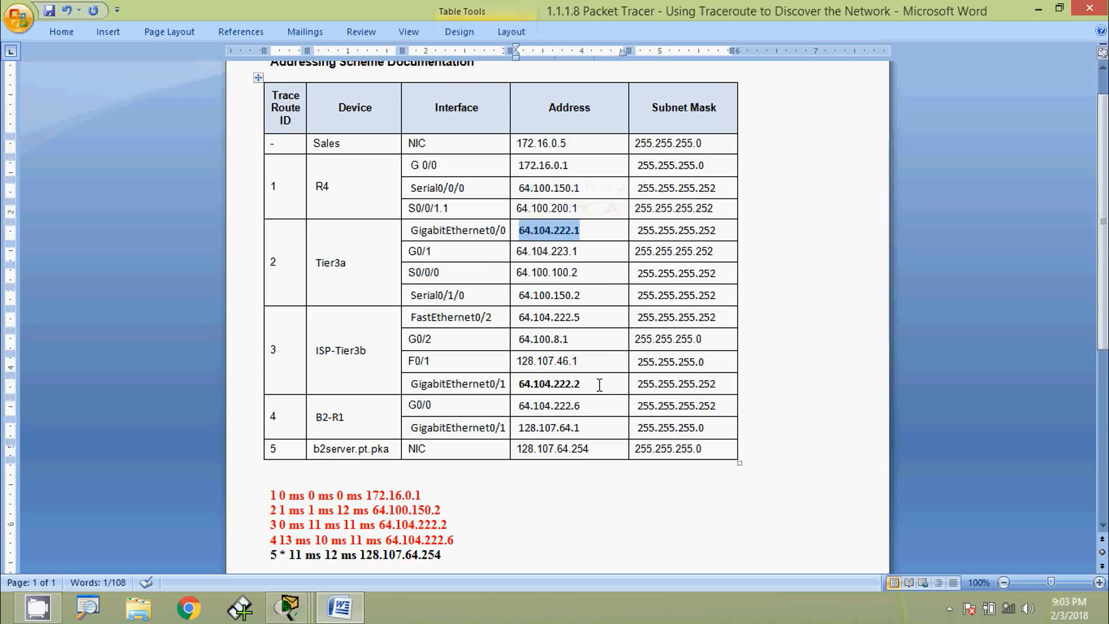
pyautogui.moveTo(581, 384); pyautogui.dragTo(533, 384)
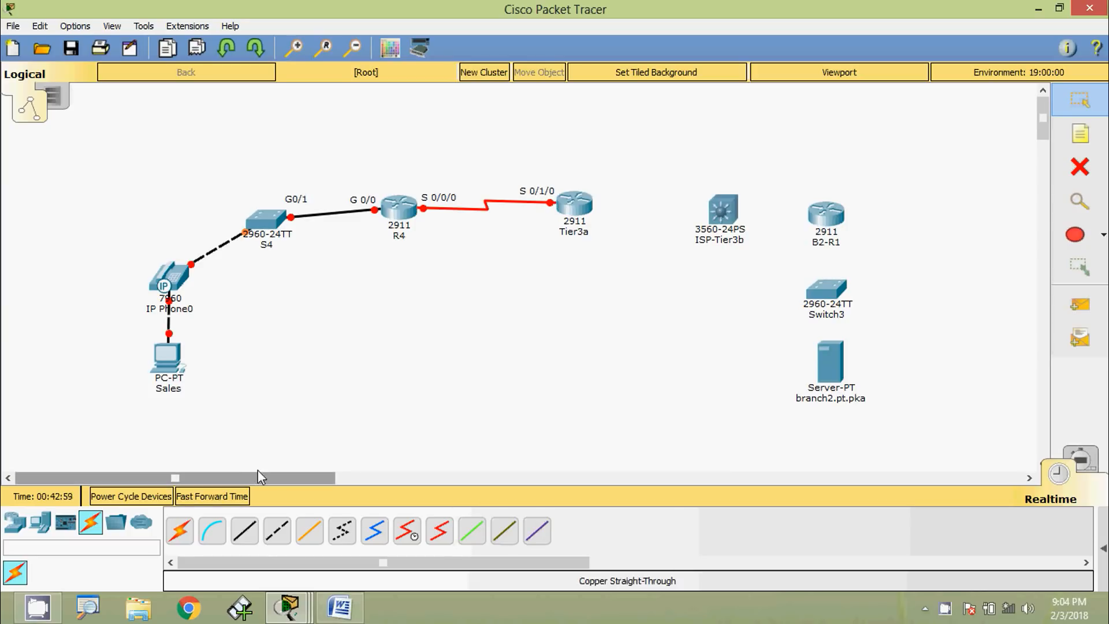
# In Packet Tracer, connect Tier3a GigabitEthernet0/0 to ISP-Tier3b GigabitEthernet0/1 with a Copper Straight-Through cable
pyautogui.click(255, 542)
pyautogui.click(576, 209)
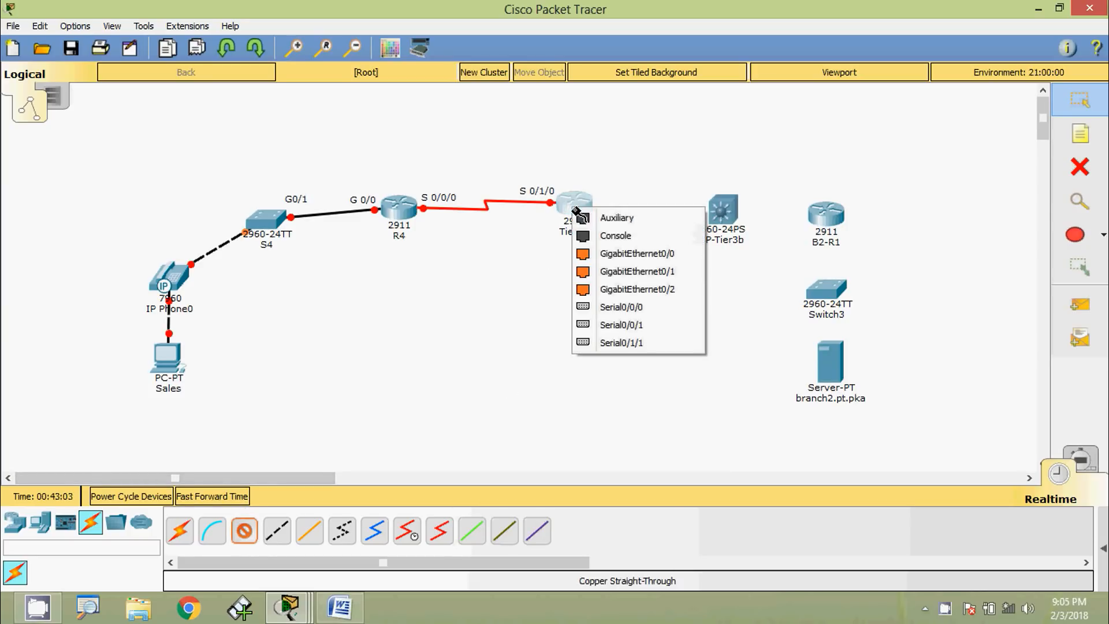
pyautogui.click(607, 253)
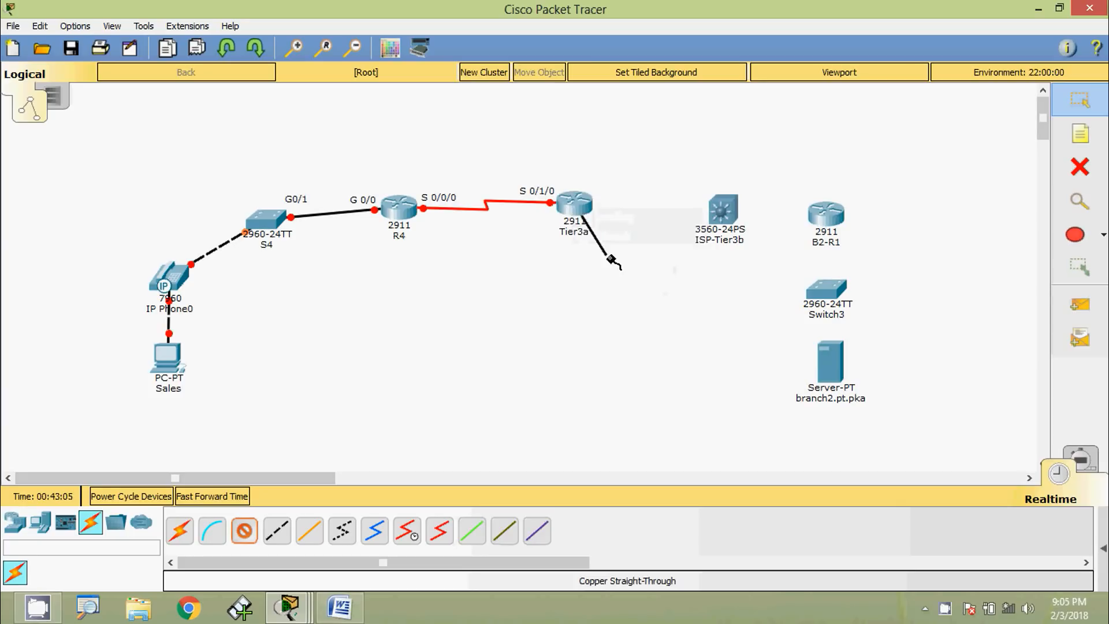
pyautogui.click(718, 210)
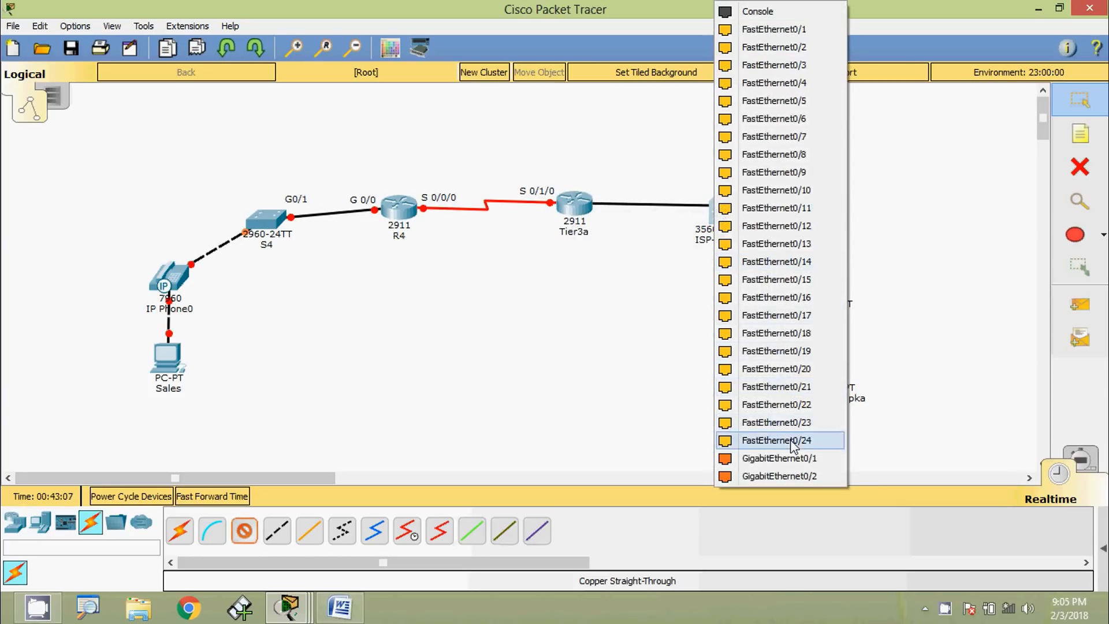
pyautogui.click(780, 459)
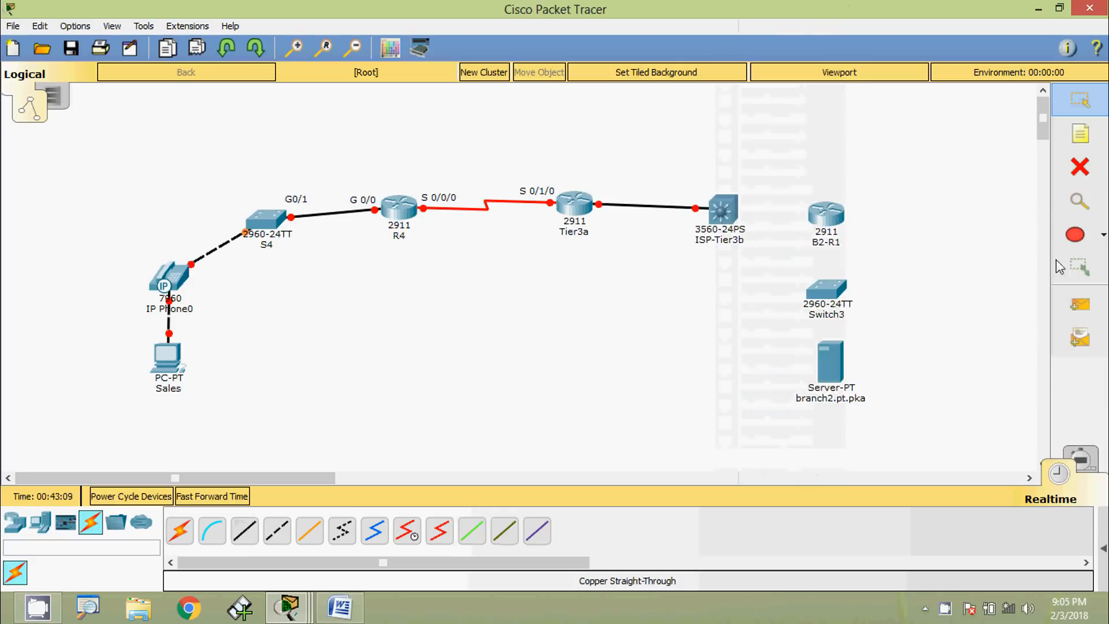
# Label Tier3a's end of the link to ISP-Tier3b with the note G 0/0, just above the cable
pyautogui.click(1080, 134)
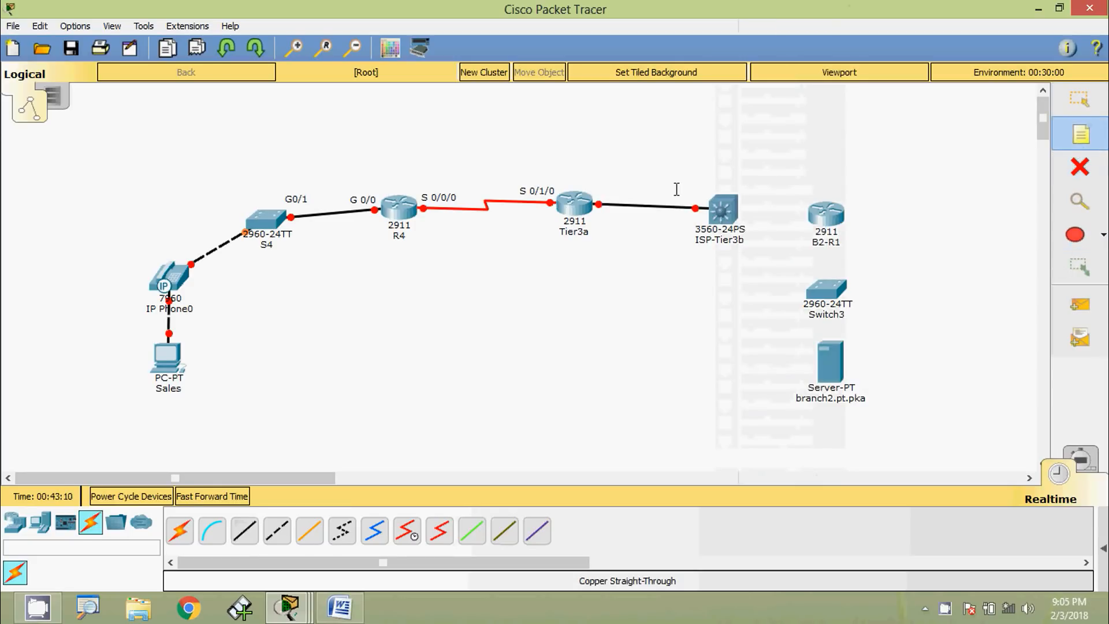
pyautogui.click(603, 188)
pyautogui.write('G 0/0')
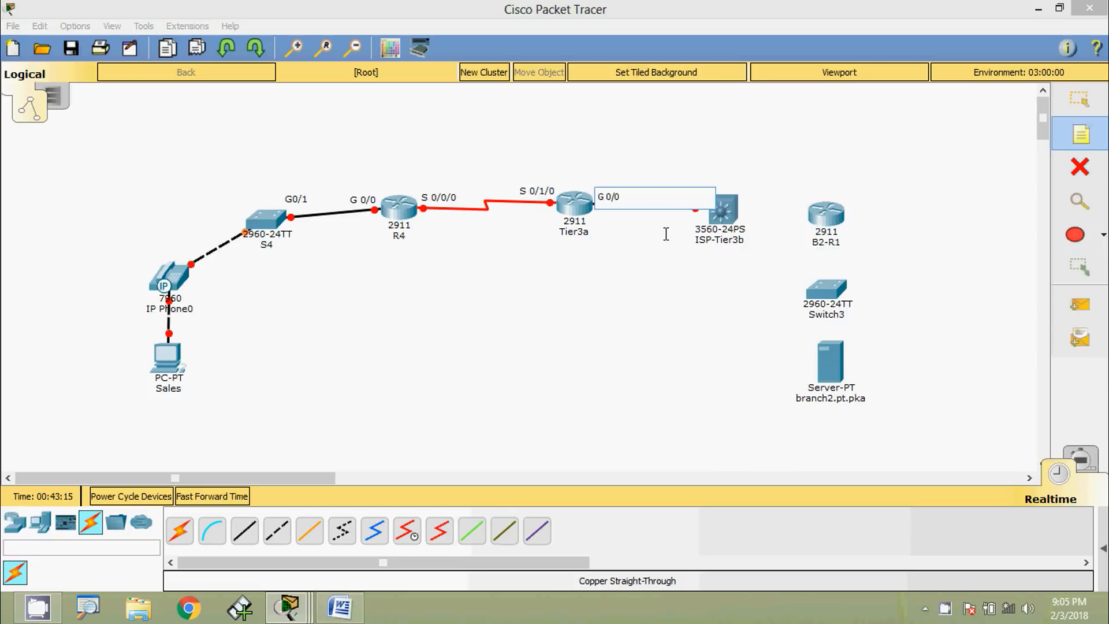
pyautogui.click(666, 234)
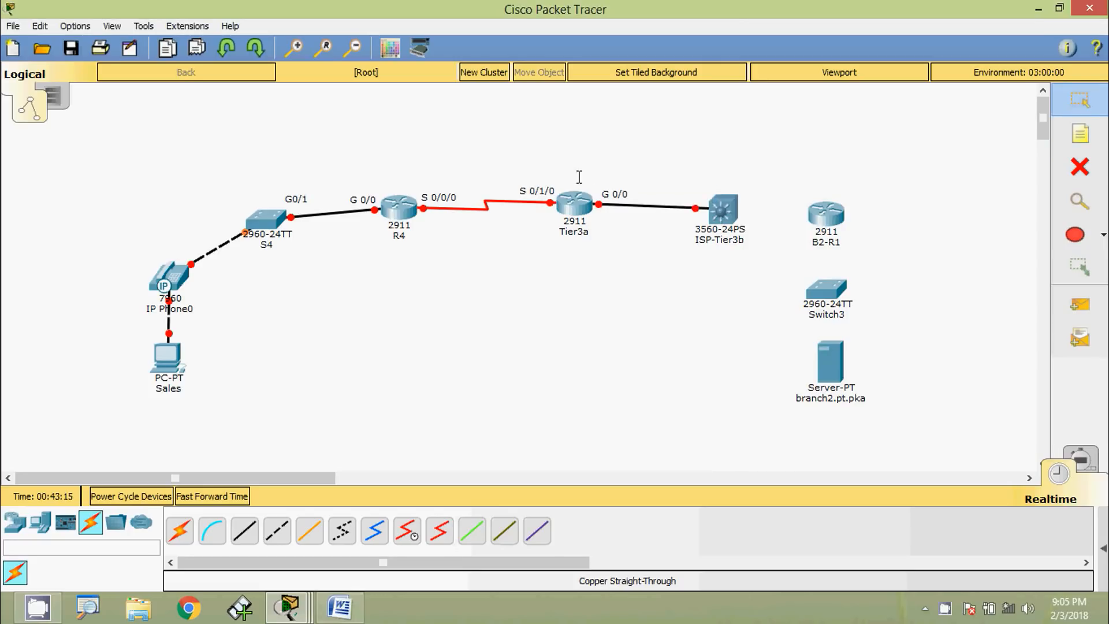
# Label ISP-Tier3b's end of the link to Tier3a with the note G 0/1, placed just above the cable
pyautogui.click(1075, 140)
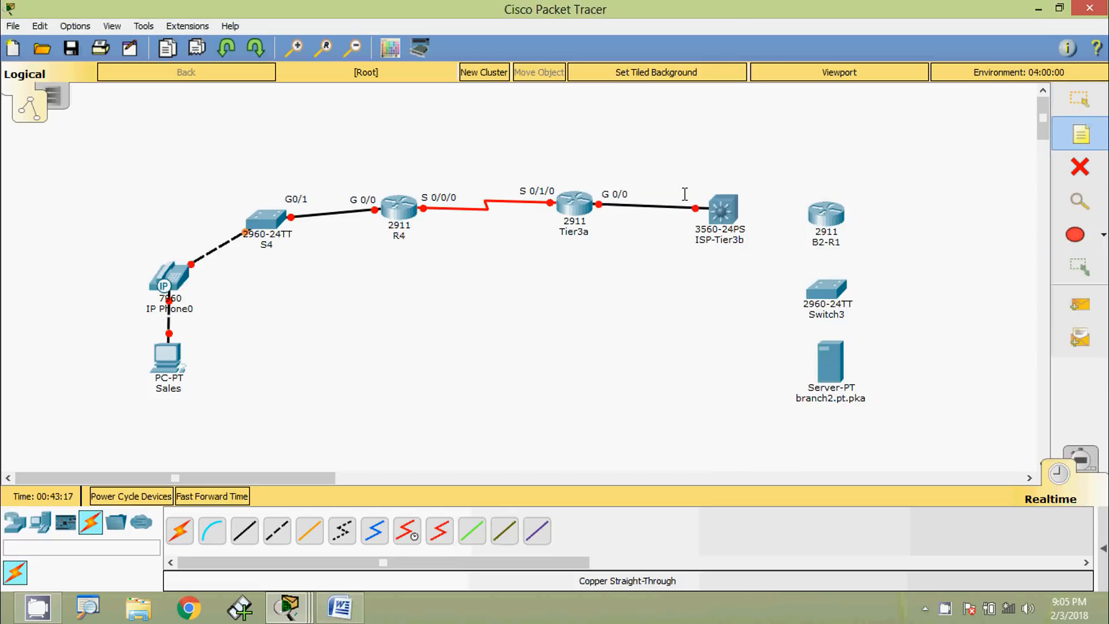
pyautogui.click(685, 194)
pyautogui.write('G 0/1')
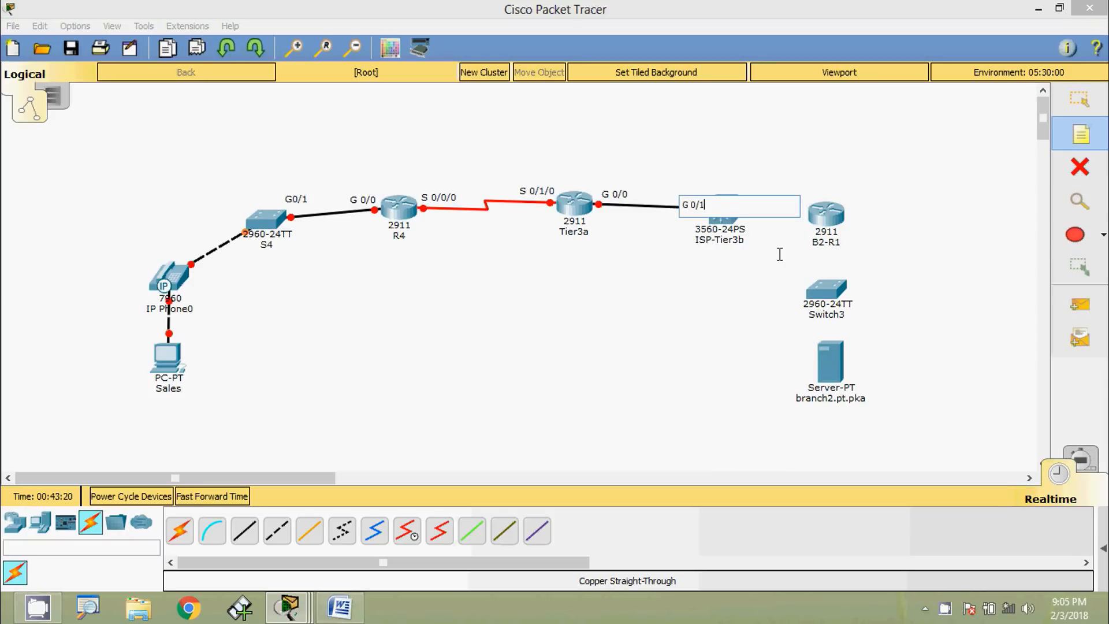
pyautogui.click(780, 254)
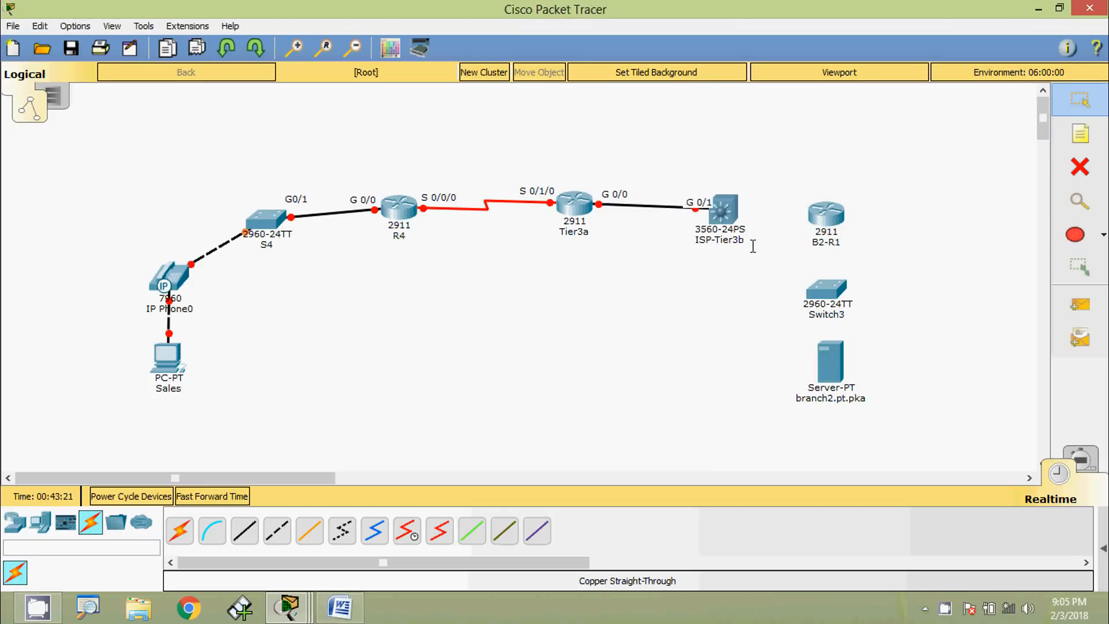
pyautogui.moveTo(688, 199); pyautogui.dragTo(686, 198)
# Switch to the Word document and match the fourth traceroute hop to the interfaces and addresses linking ISP-Tier3b and B2-R1
pyautogui.hotkey('alt', 'Tab')
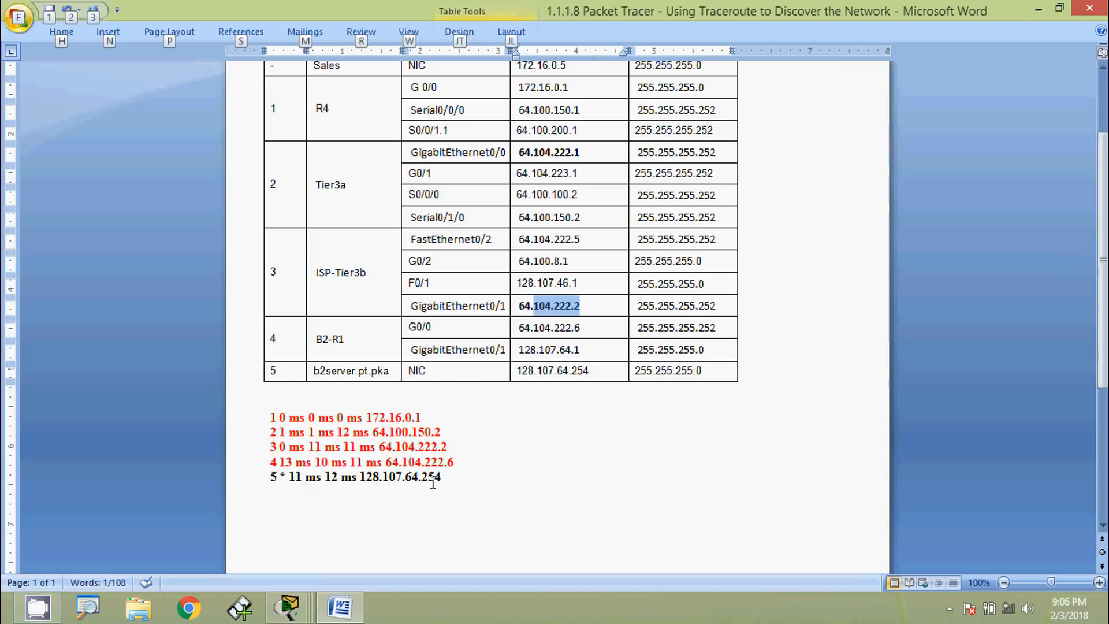
pyautogui.moveTo(386, 464); pyautogui.dragTo(442, 465)
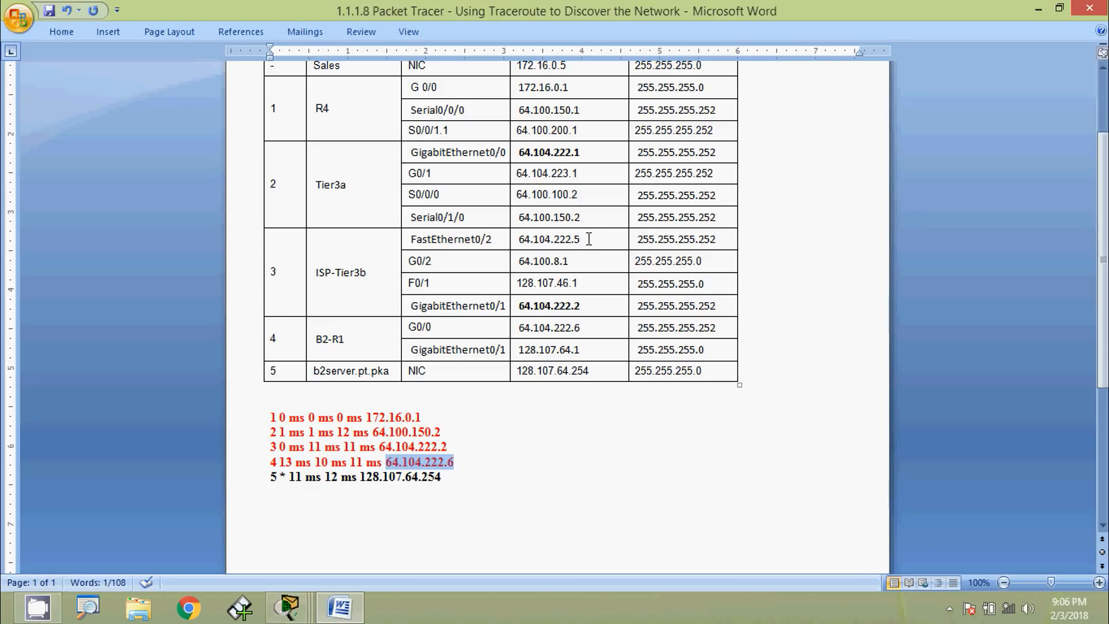
pyautogui.moveTo(588, 238); pyautogui.dragTo(471, 239)
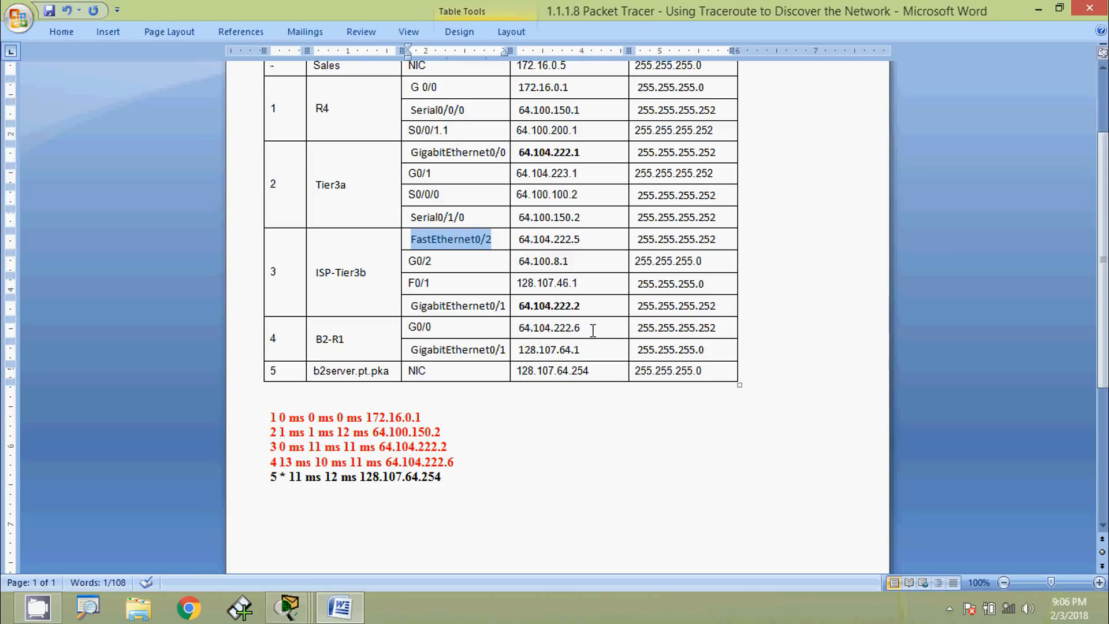
pyautogui.moveTo(593, 331); pyautogui.dragTo(523, 328)
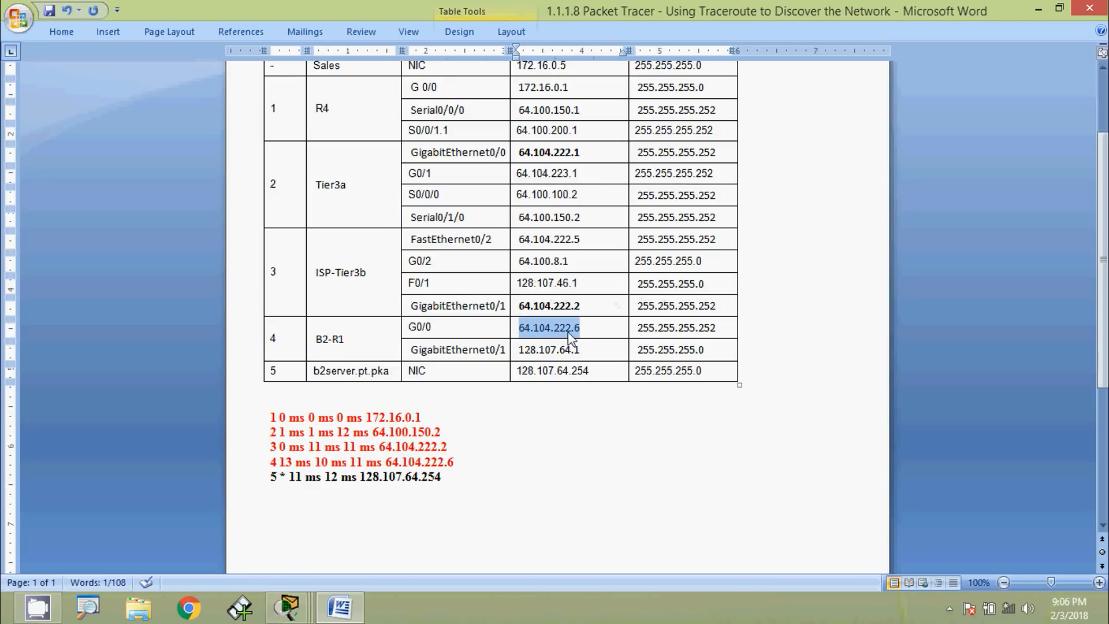
pyautogui.click(584, 330)
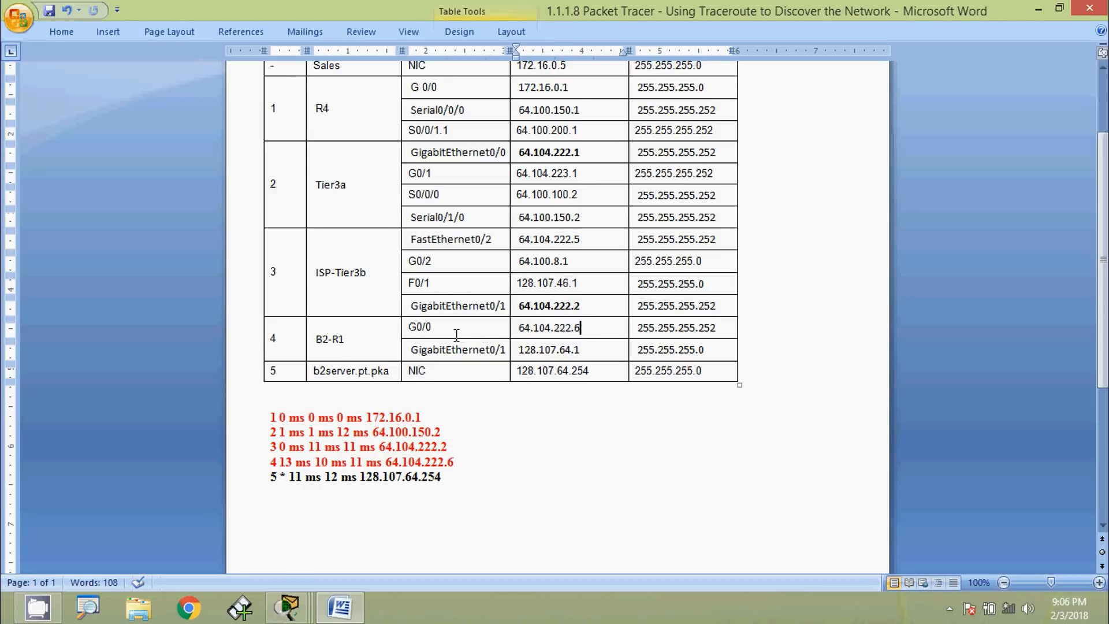
pyautogui.moveTo(434, 327); pyautogui.dragTo(420, 331)
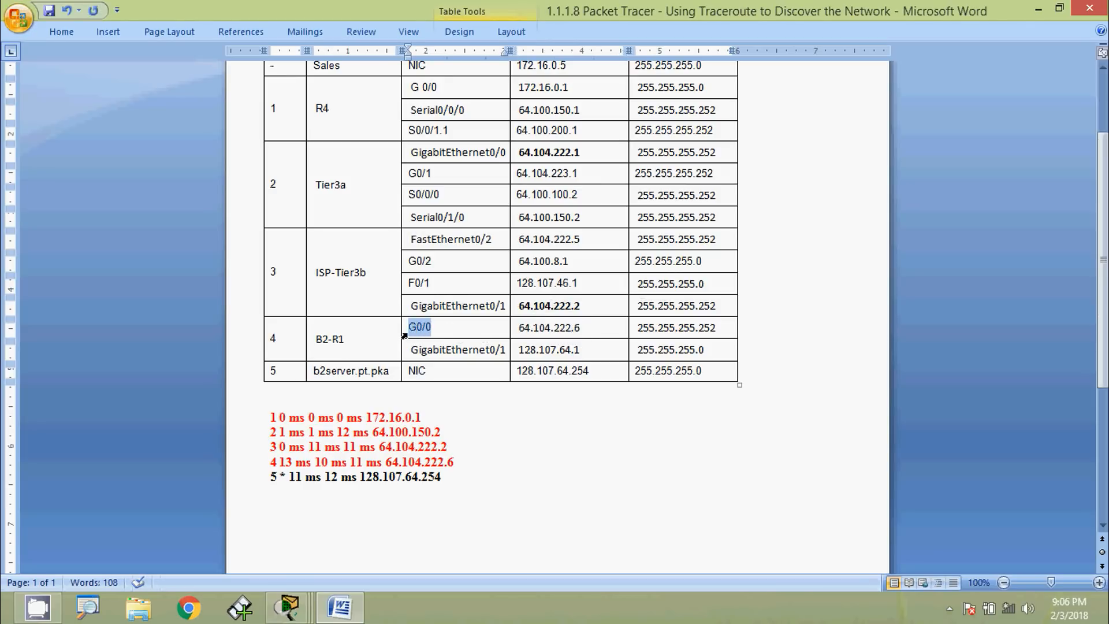
pyautogui.moveTo(353, 344); pyautogui.dragTo(319, 346)
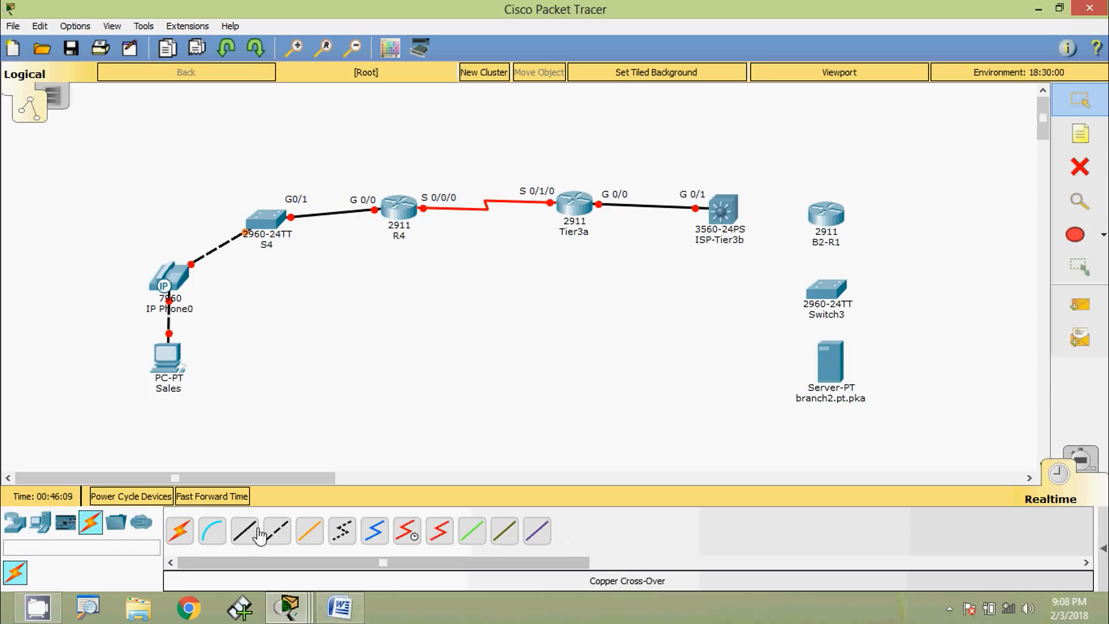
# In Packet Tracer, connect ISP-Tier3b FastEthernet0/2 to B2-R1 GigabitEthernet0/0 with a Copper Straight-Through cable
pyautogui.click(246, 530)
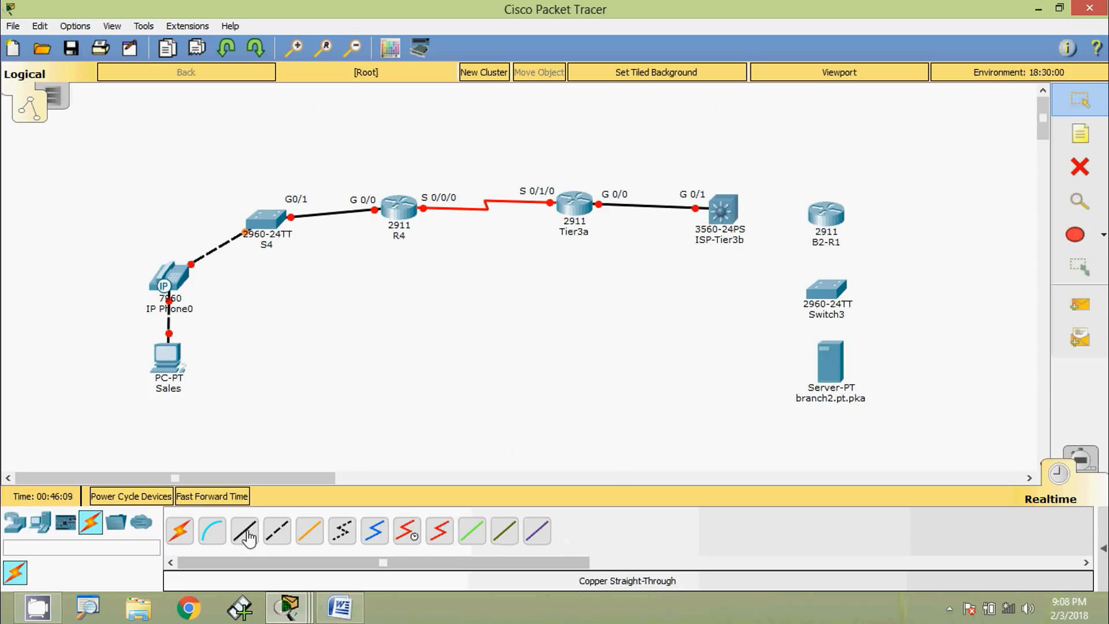
pyautogui.click(722, 213)
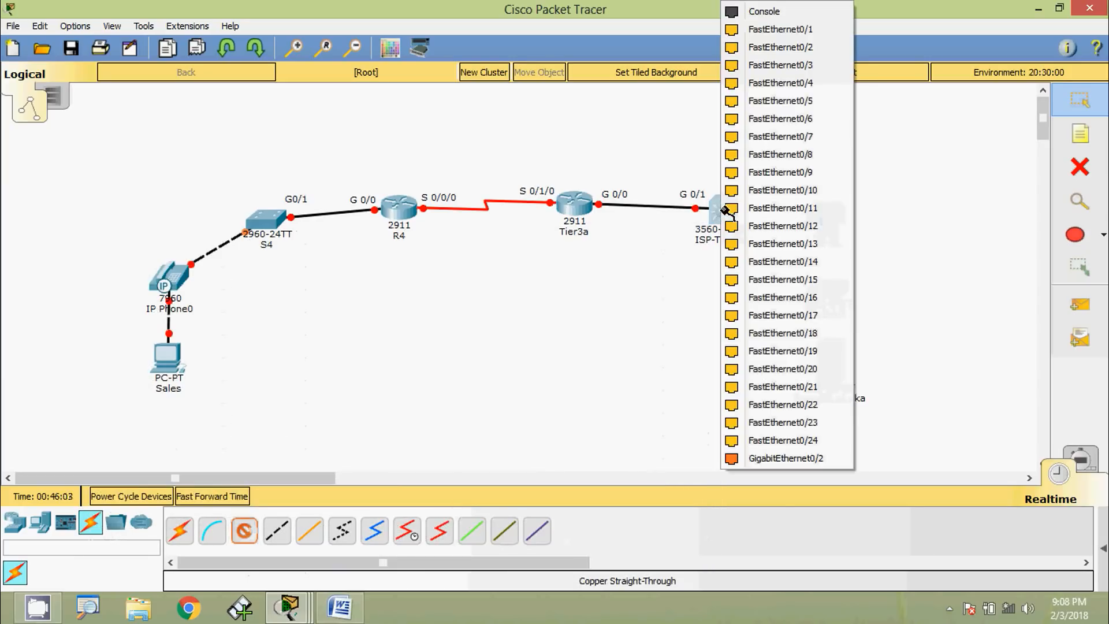
pyautogui.click(782, 47)
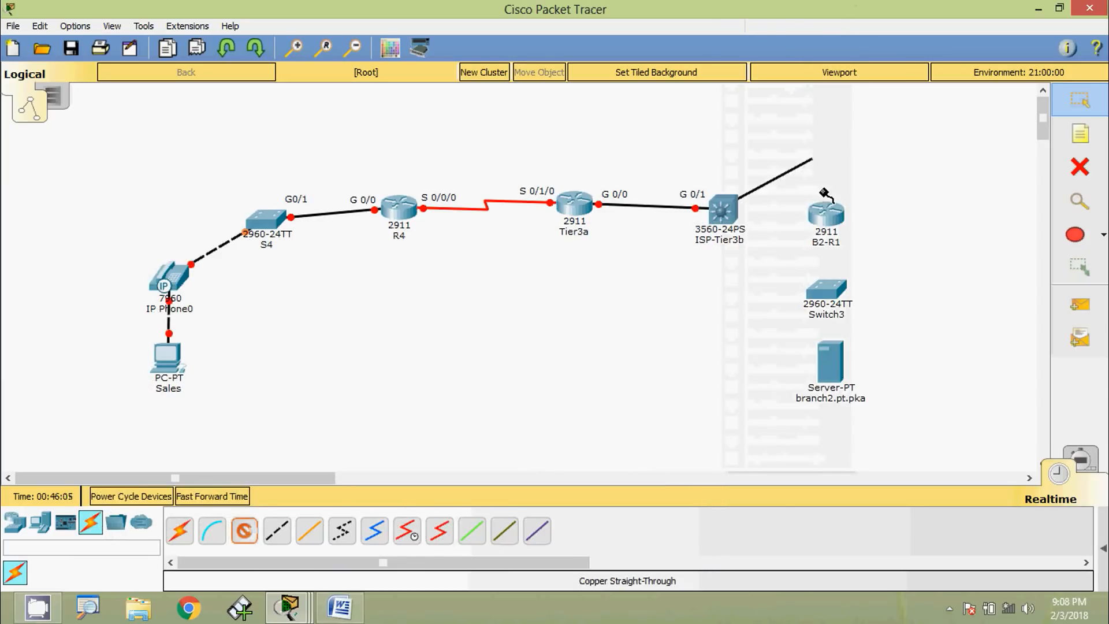
pyautogui.click(827, 217)
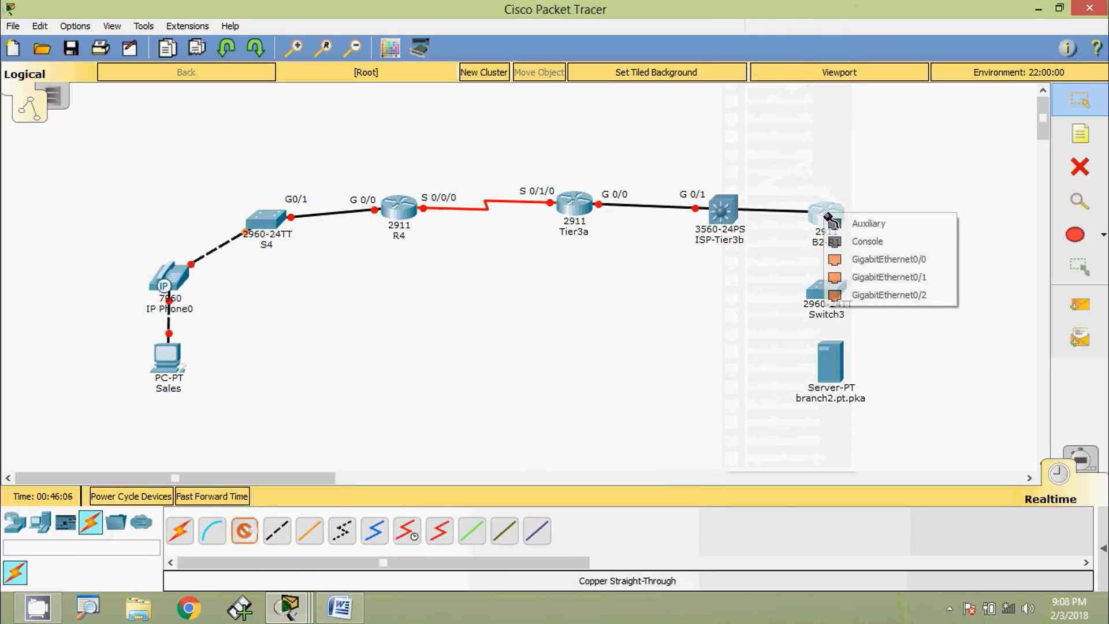
pyautogui.click(866, 261)
# Label ISP-Tier3b's end of the link to B2-R1 with the note F 0/2, just above the cable
pyautogui.click(1080, 134)
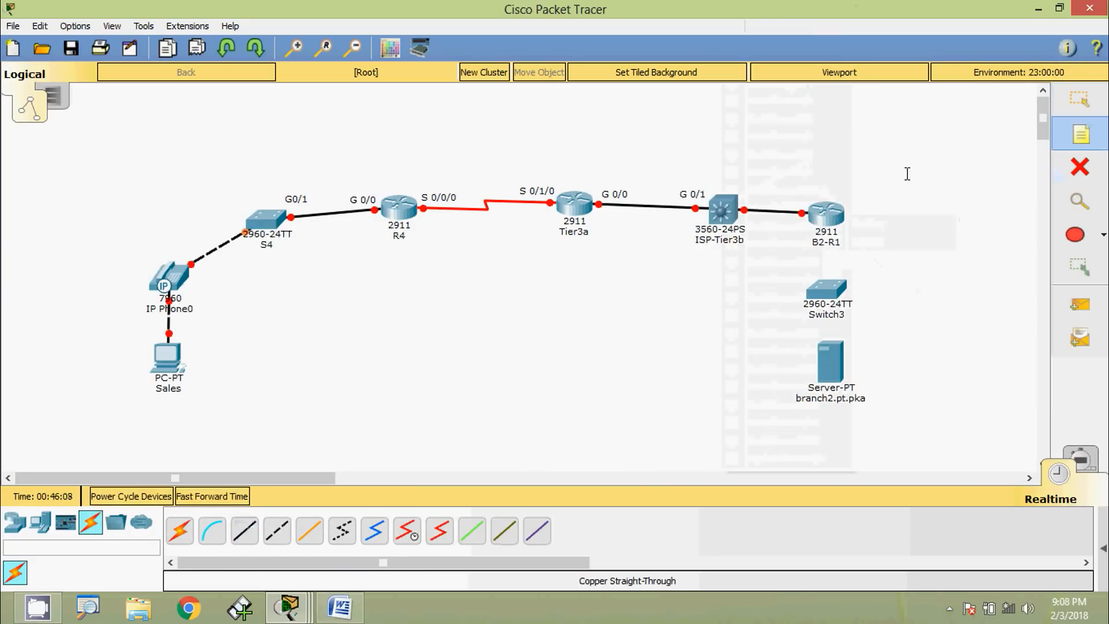
pyautogui.click(748, 195)
pyautogui.write('F 0/2')
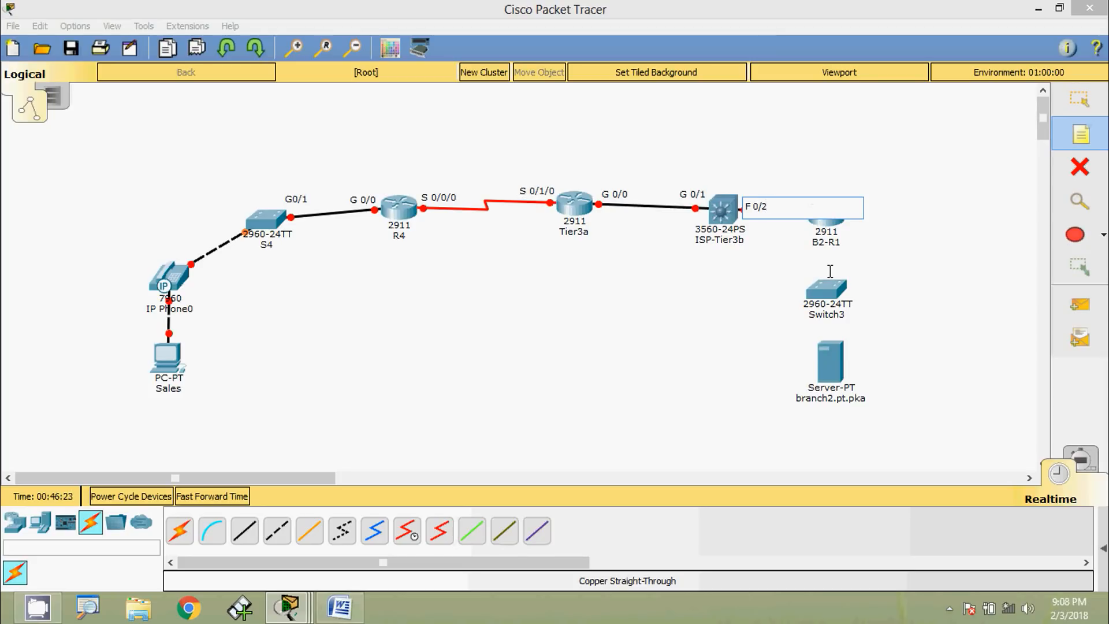
pyautogui.press('Escape')
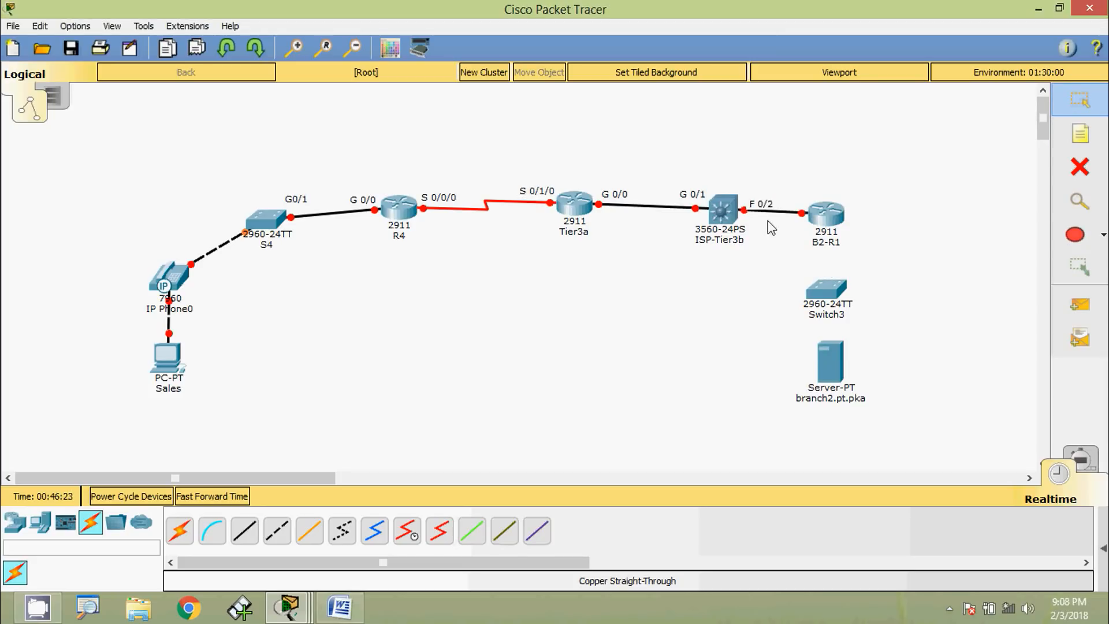
# Label B2-R1's end of the link to ISP-Tier3b with the note G 0/0, just above the cable
pyautogui.click(1081, 134)
pyautogui.click(790, 198)
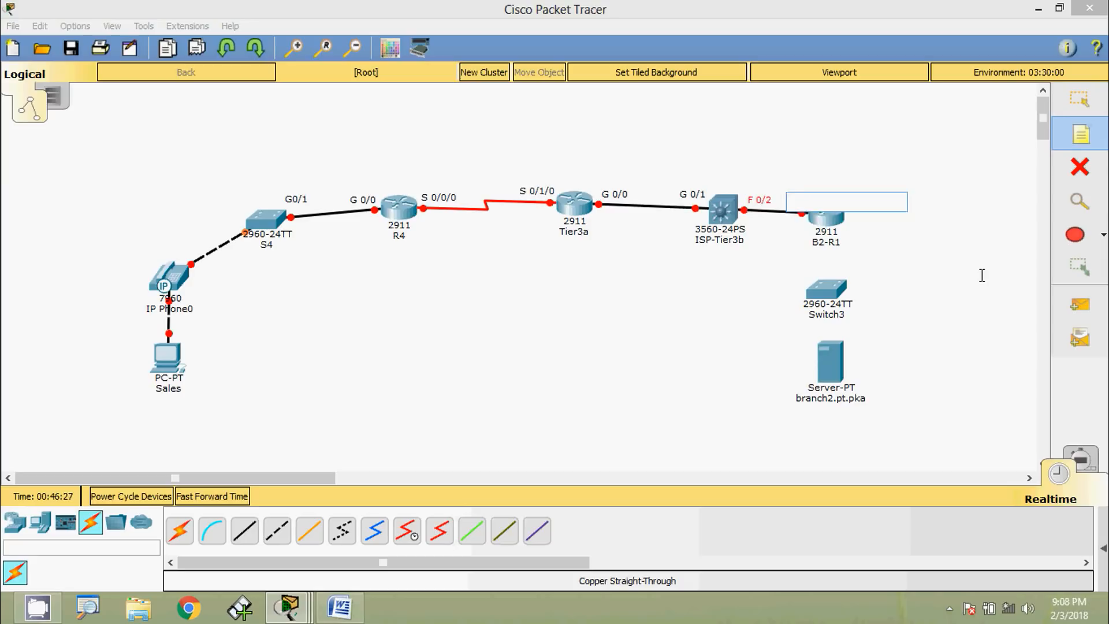
pyautogui.write('G 0/0')
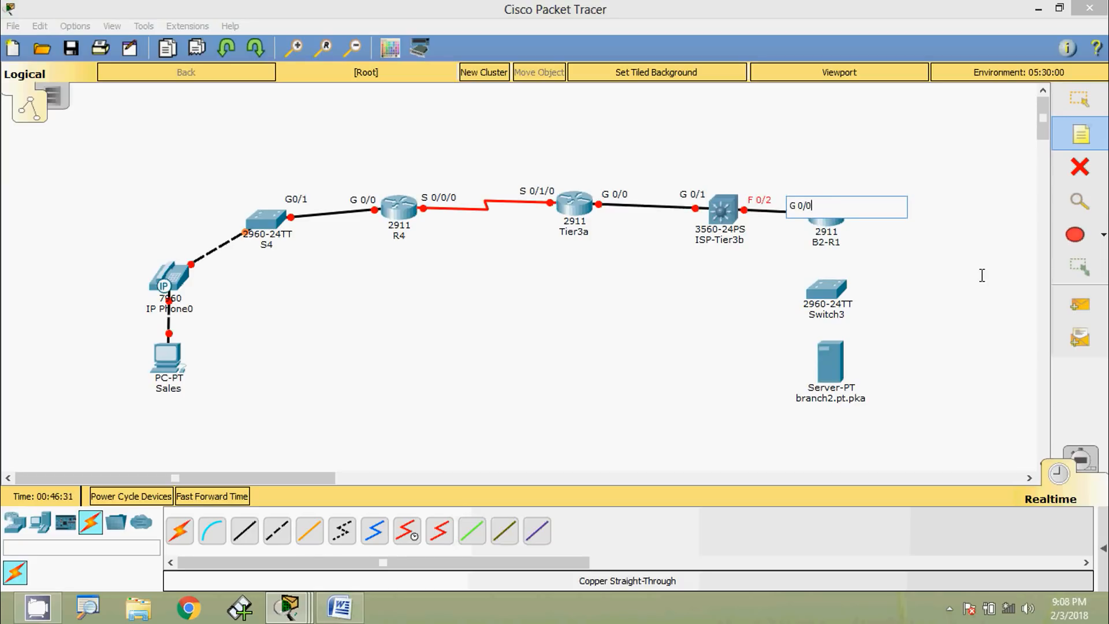
pyautogui.press('Escape')
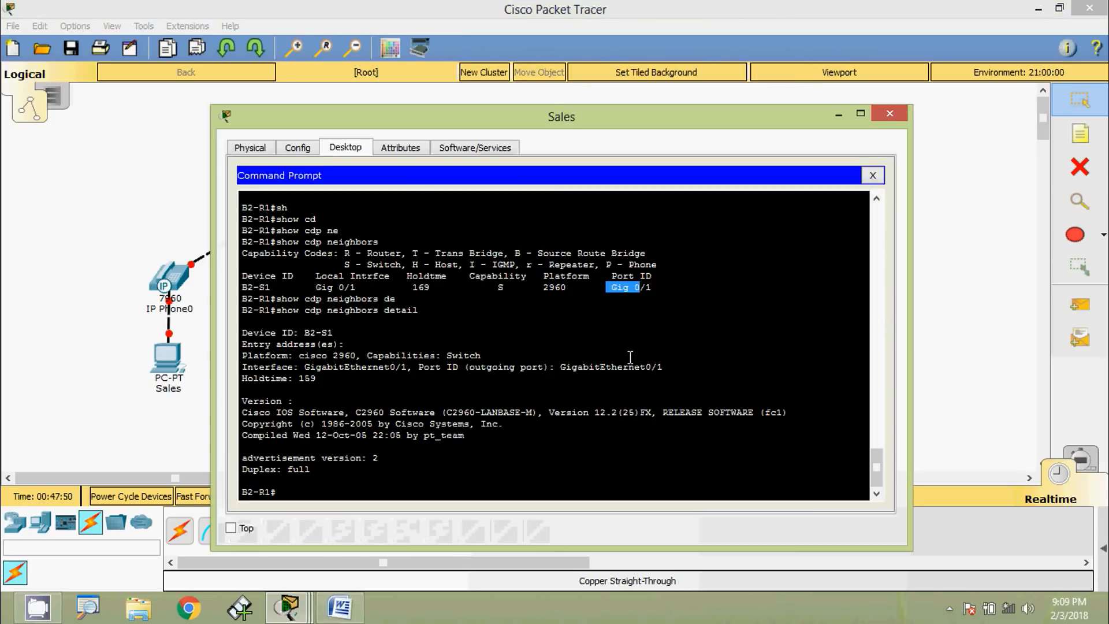
# Examine the local interface and port ID of B2-S1 in B2-R1's CDP neighbors output in the Sales command prompt
pyautogui.click(584, 325)
pyautogui.moveTo(316, 289); pyautogui.dragTo(362, 289)
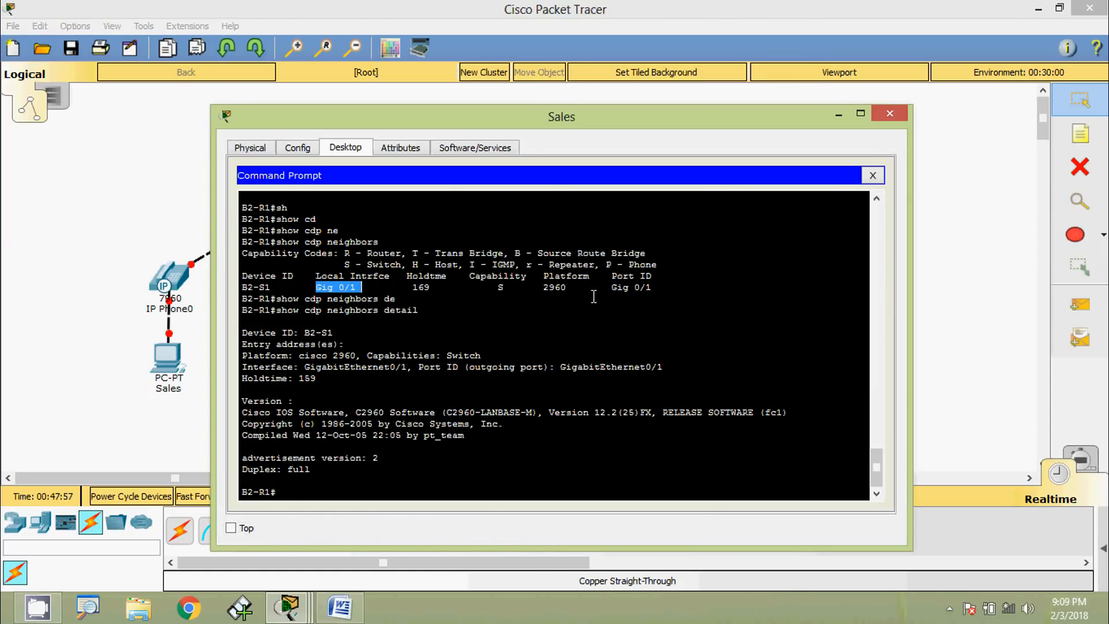
pyautogui.moveTo(600, 291); pyautogui.dragTo(664, 289)
pyautogui.click(994, 256)
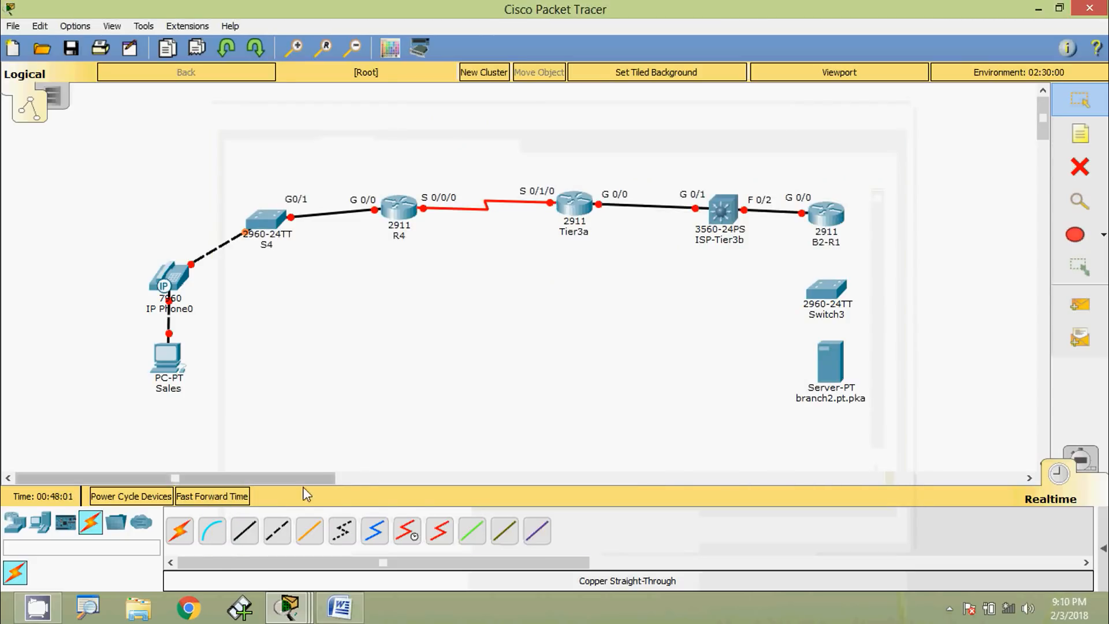
# Connect B2-R1 GigabitEthernet0/1 to Switch3 GigabitEthernet0/1 with a Copper Straight-Through cable
pyautogui.click(244, 531)
pyautogui.click(830, 218)
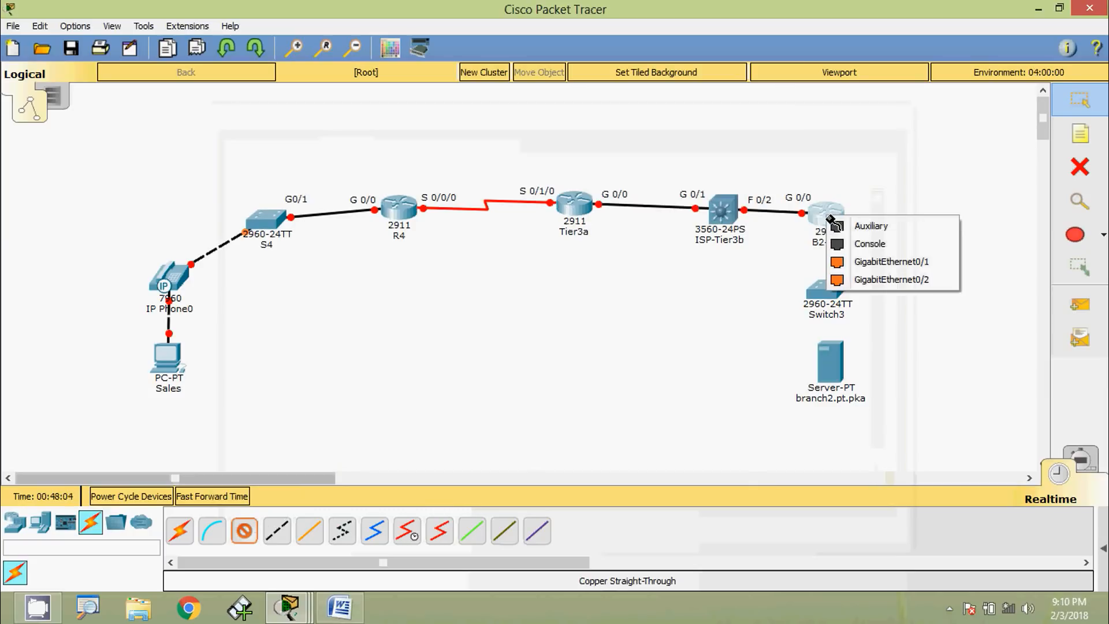
pyautogui.click(871, 261)
pyautogui.click(830, 296)
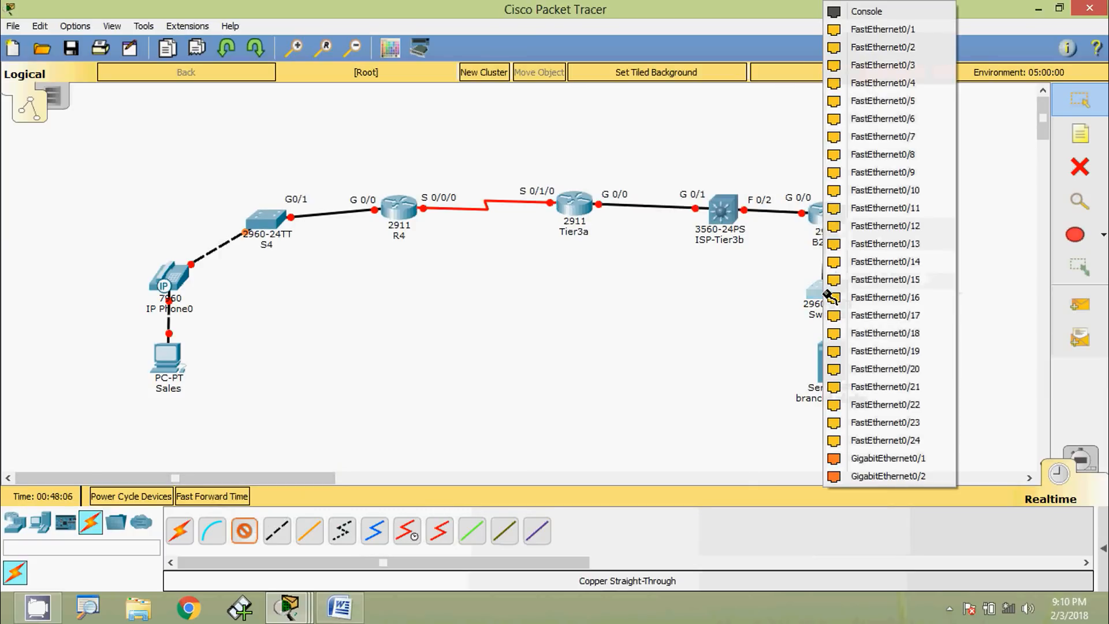
pyautogui.click(888, 458)
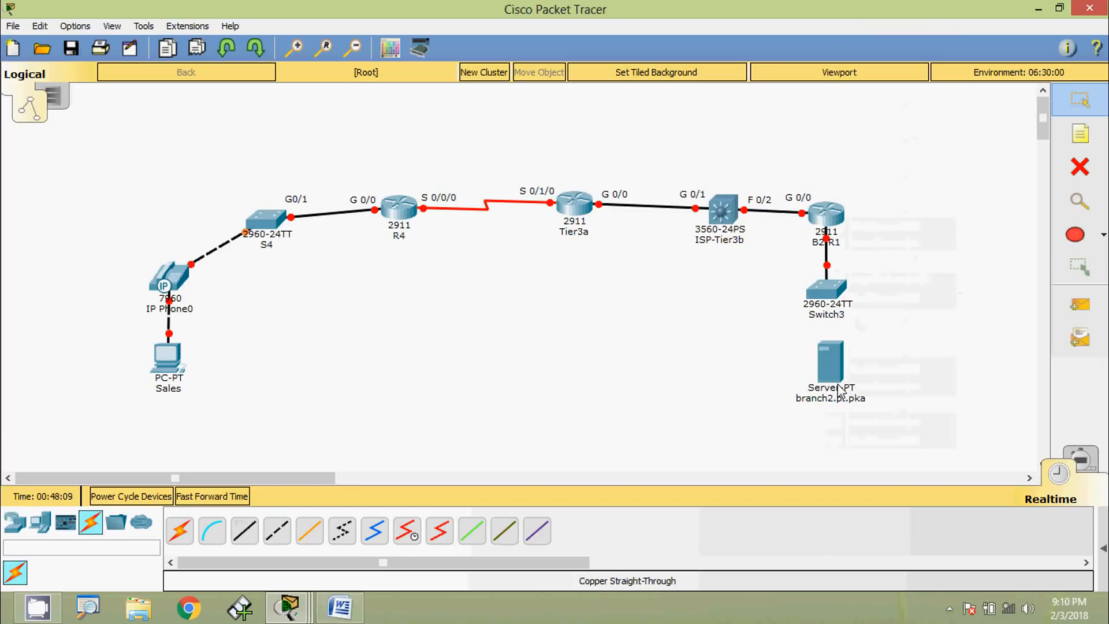
# Connect Switch3 FastEthernet0/1 to the branch 2 server's FastEthernet0 with a Copper Straight-Through cable
pyautogui.click(244, 530)
pyautogui.click(825, 295)
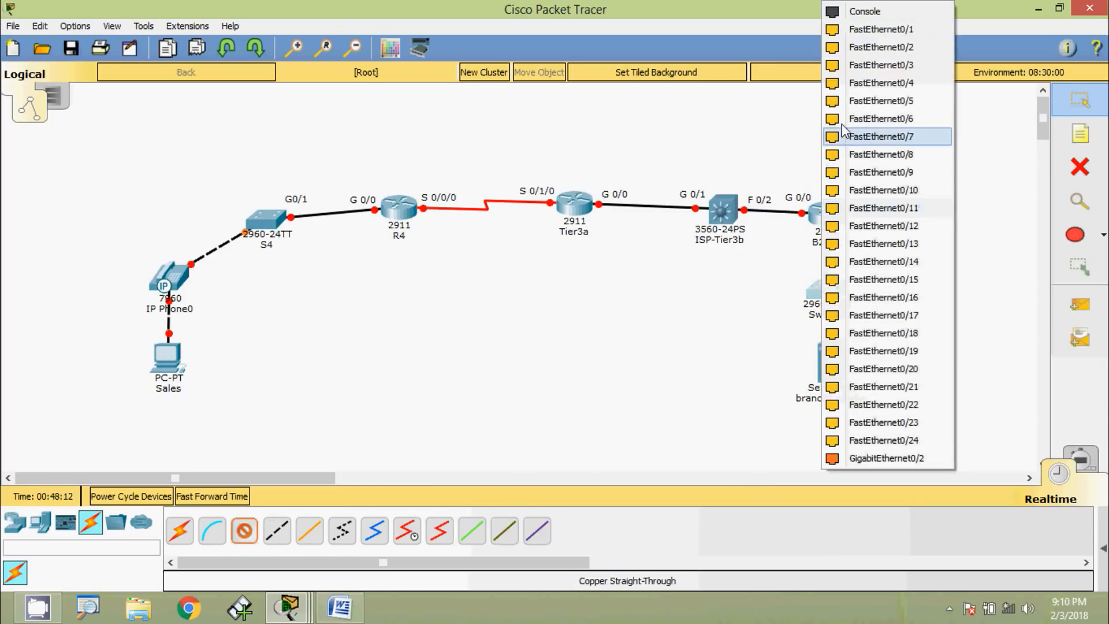
pyautogui.click(851, 30)
pyautogui.click(828, 361)
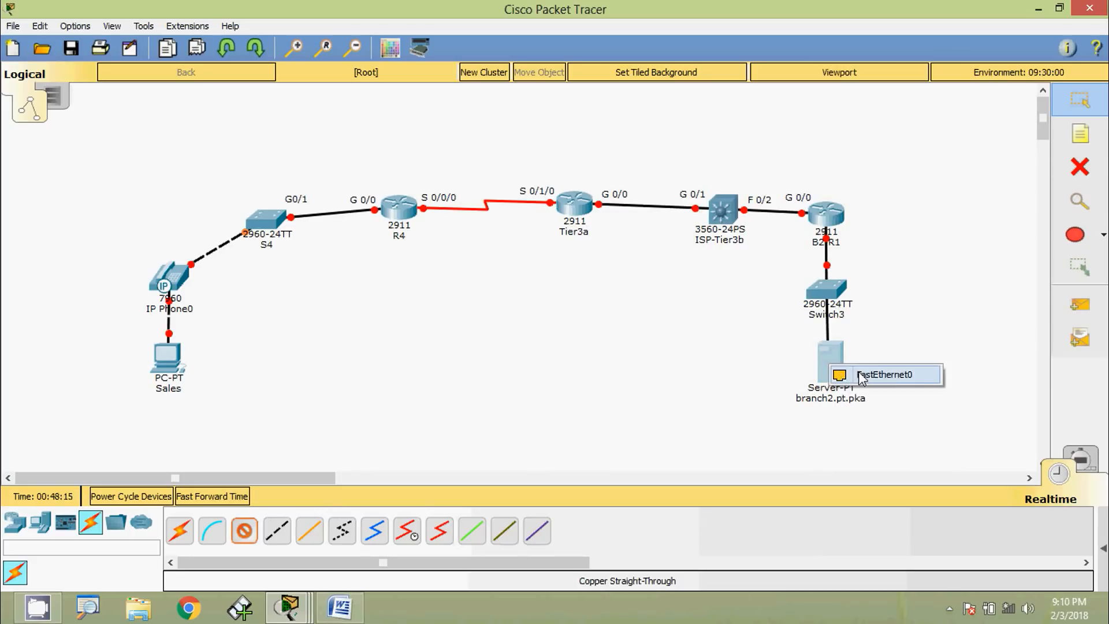
pyautogui.click(863, 376)
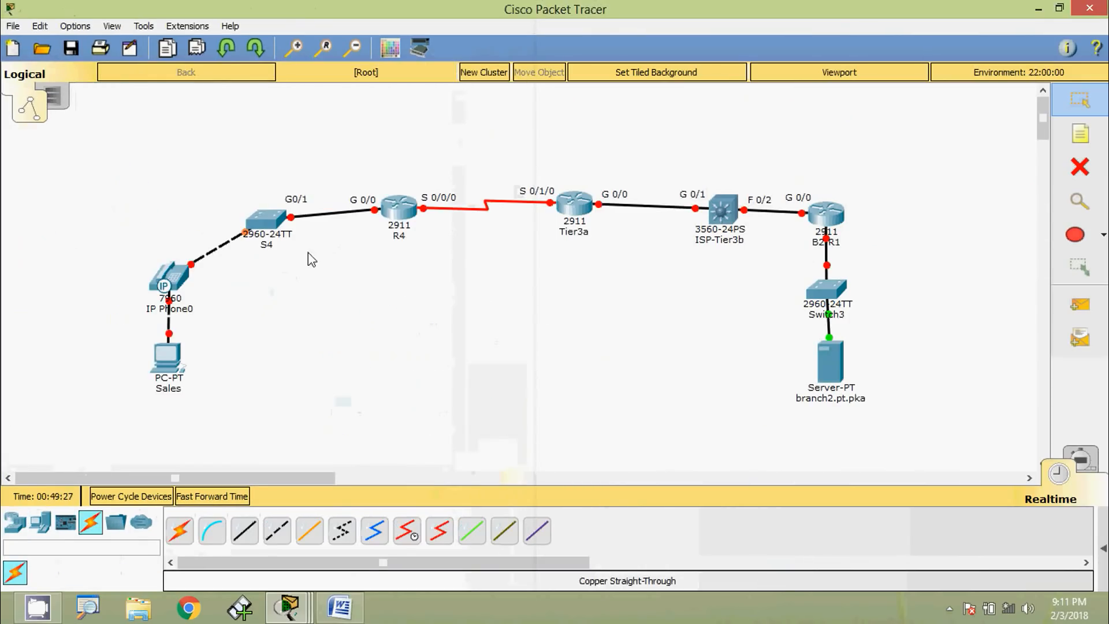
# Group everything from Tier3a to the branch 2 server with its labels into a new cluster, shift it toward R4, and check its contents
pyautogui.moveTo(508, 134); pyautogui.dragTo(922, 431)
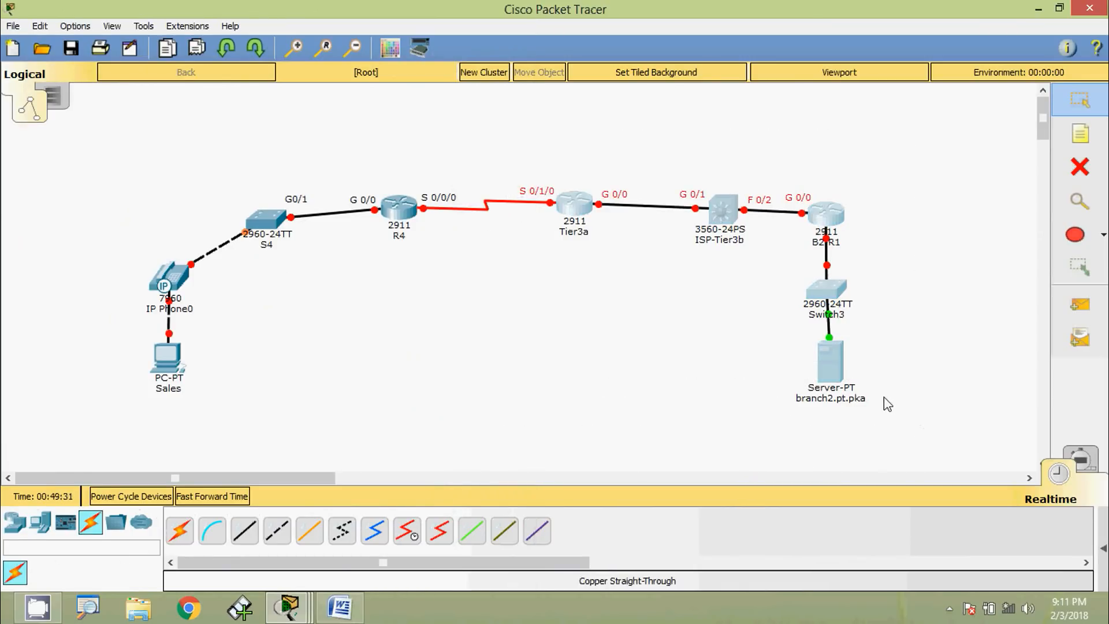
pyautogui.click(484, 74)
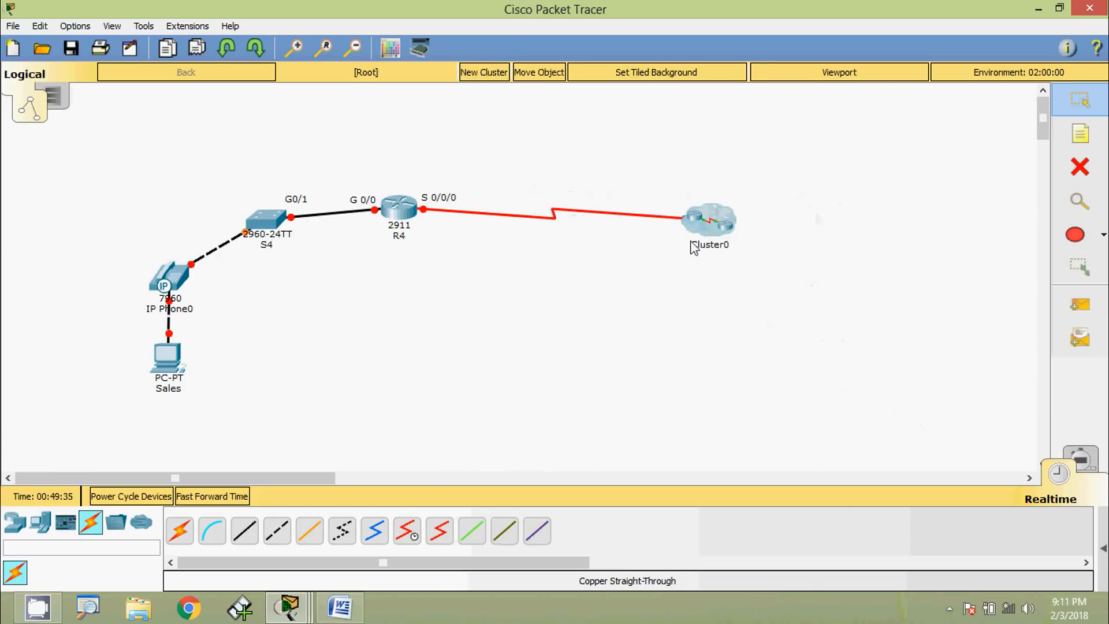
pyautogui.moveTo(711, 226); pyautogui.dragTo(661, 200)
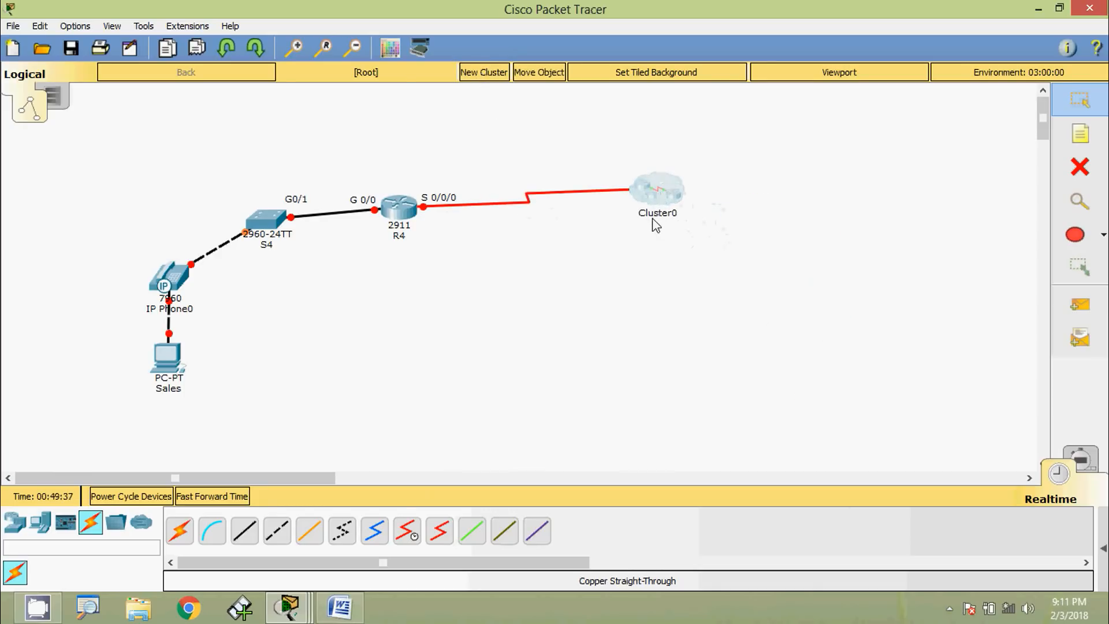
pyautogui.doubleClick(658, 193)
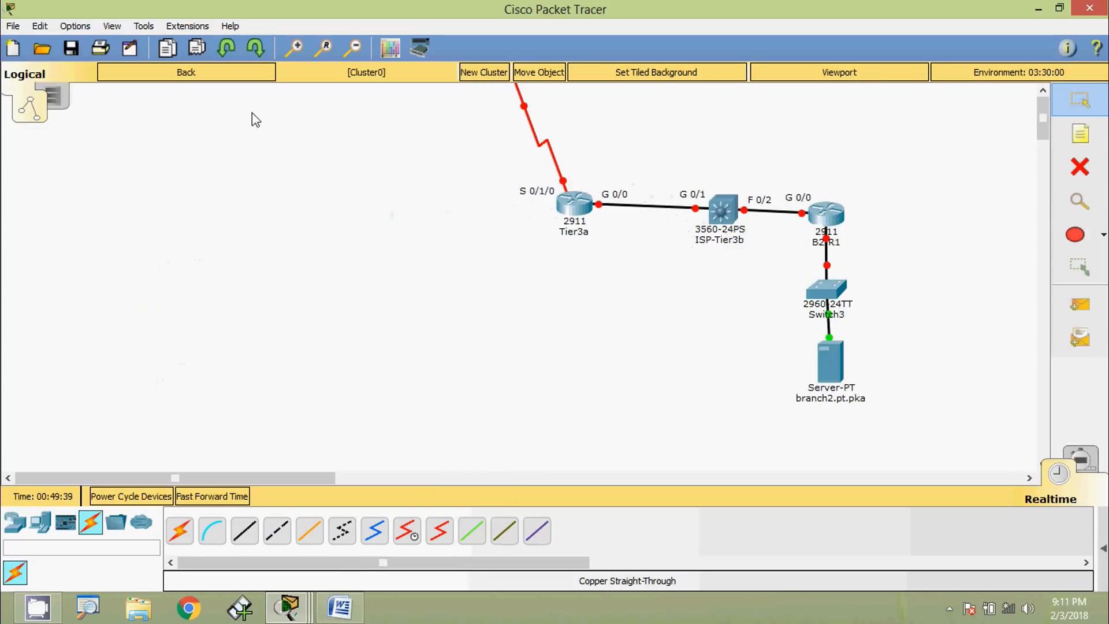
pyautogui.click(209, 74)
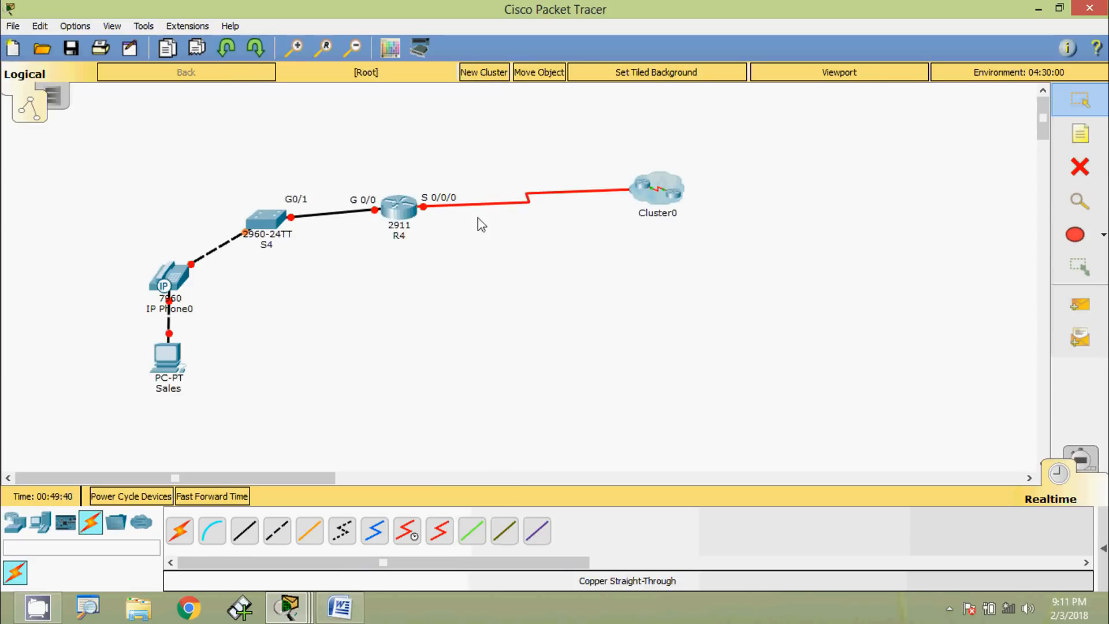
# Rename the new cluster as Internet
pyautogui.click(673, 214)
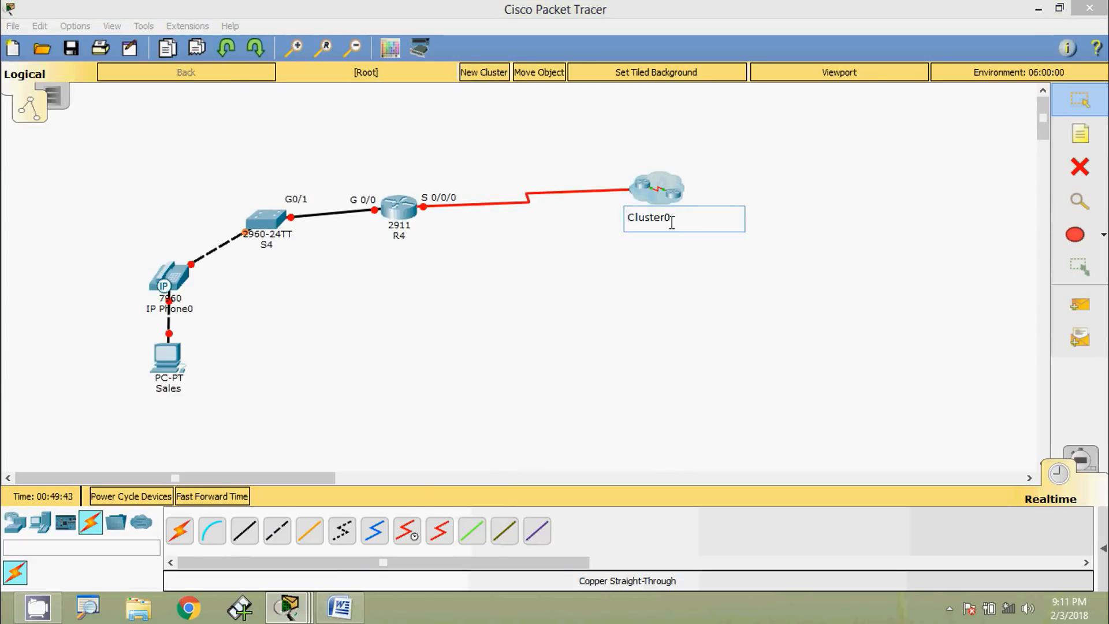
pyautogui.write('Internet')
pyautogui.press('Return')
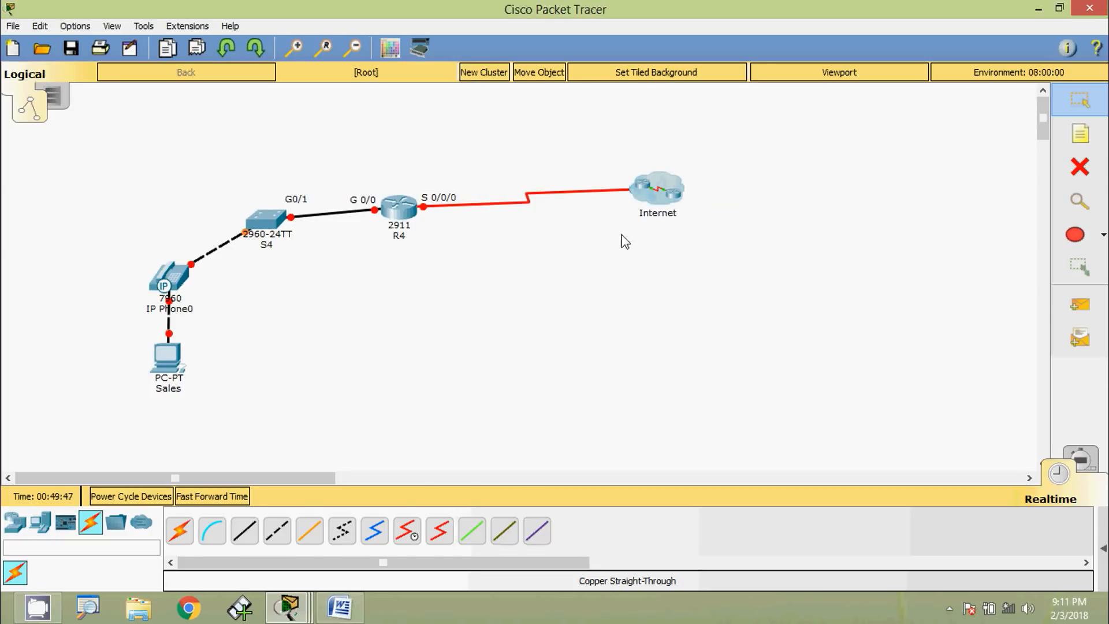
# Move the Internet cluster closer to R4, look at the devices inside it, and return to the root level
pyautogui.moveTo(641, 196); pyautogui.dragTo(558, 205)
pyautogui.doubleClick(572, 215)
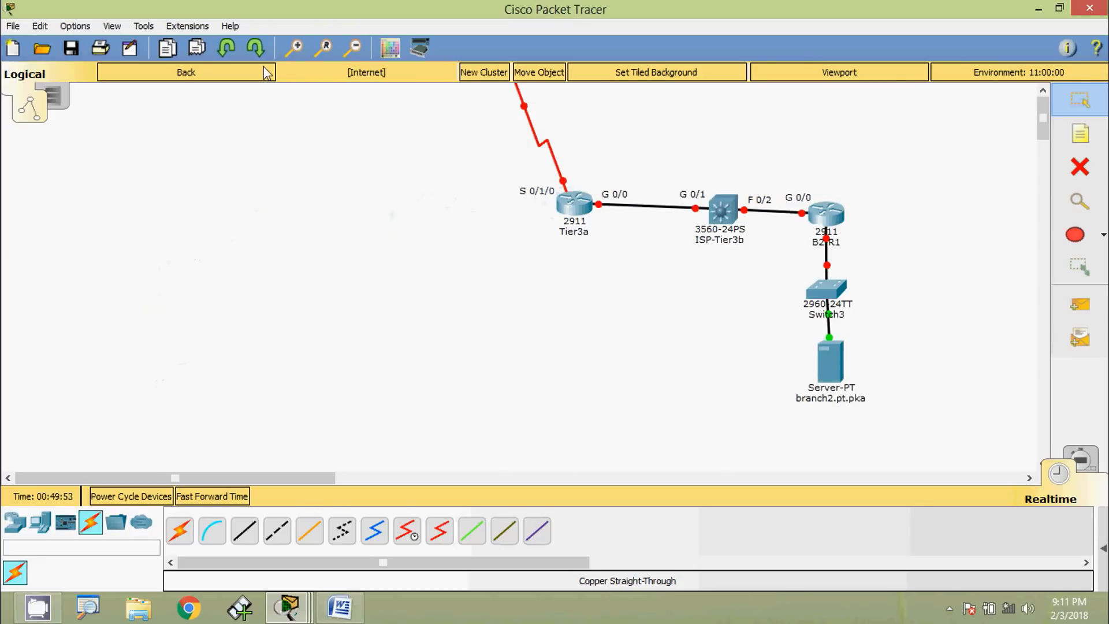
pyautogui.click(221, 71)
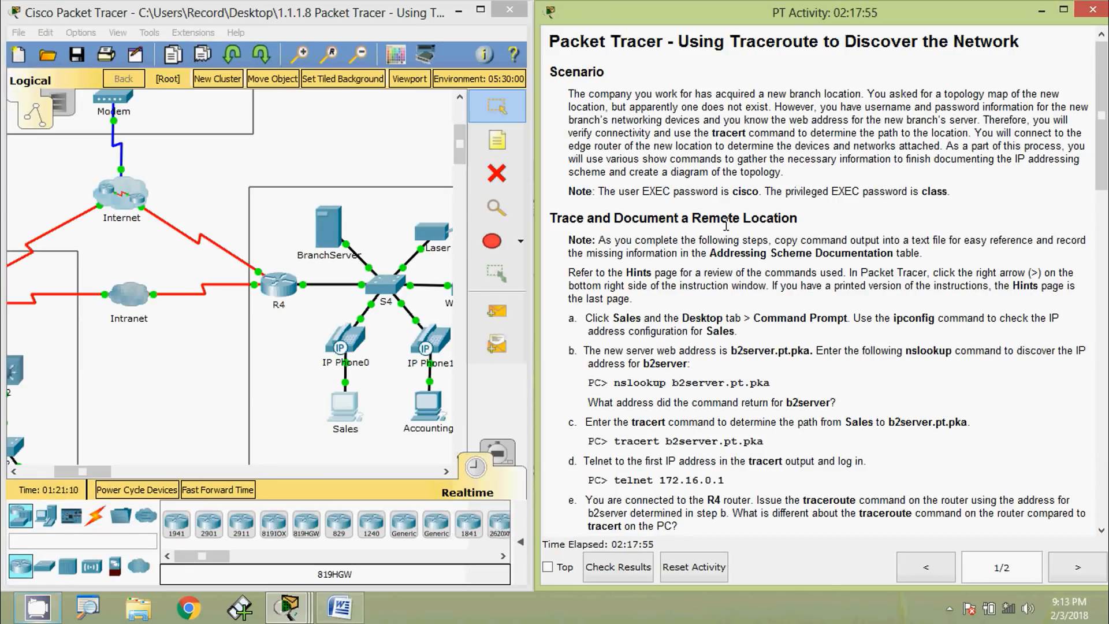